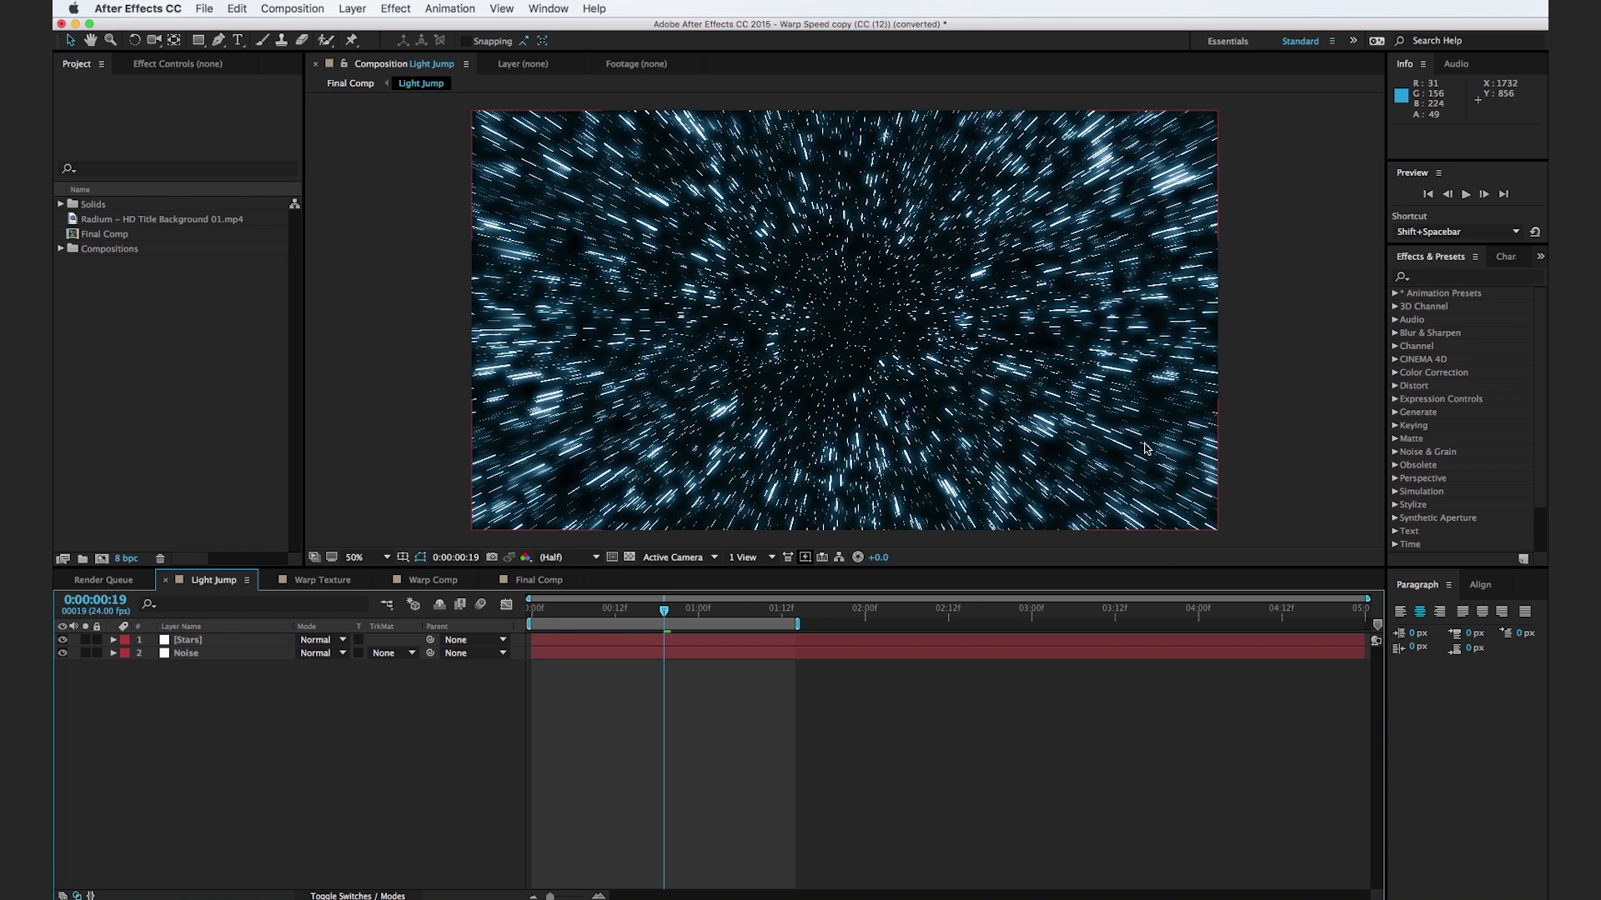
Step: Review the finished Warp Comp and Final Comp, checking the Final Comp at different times up to 0:00:01:10
left_click(433, 578)
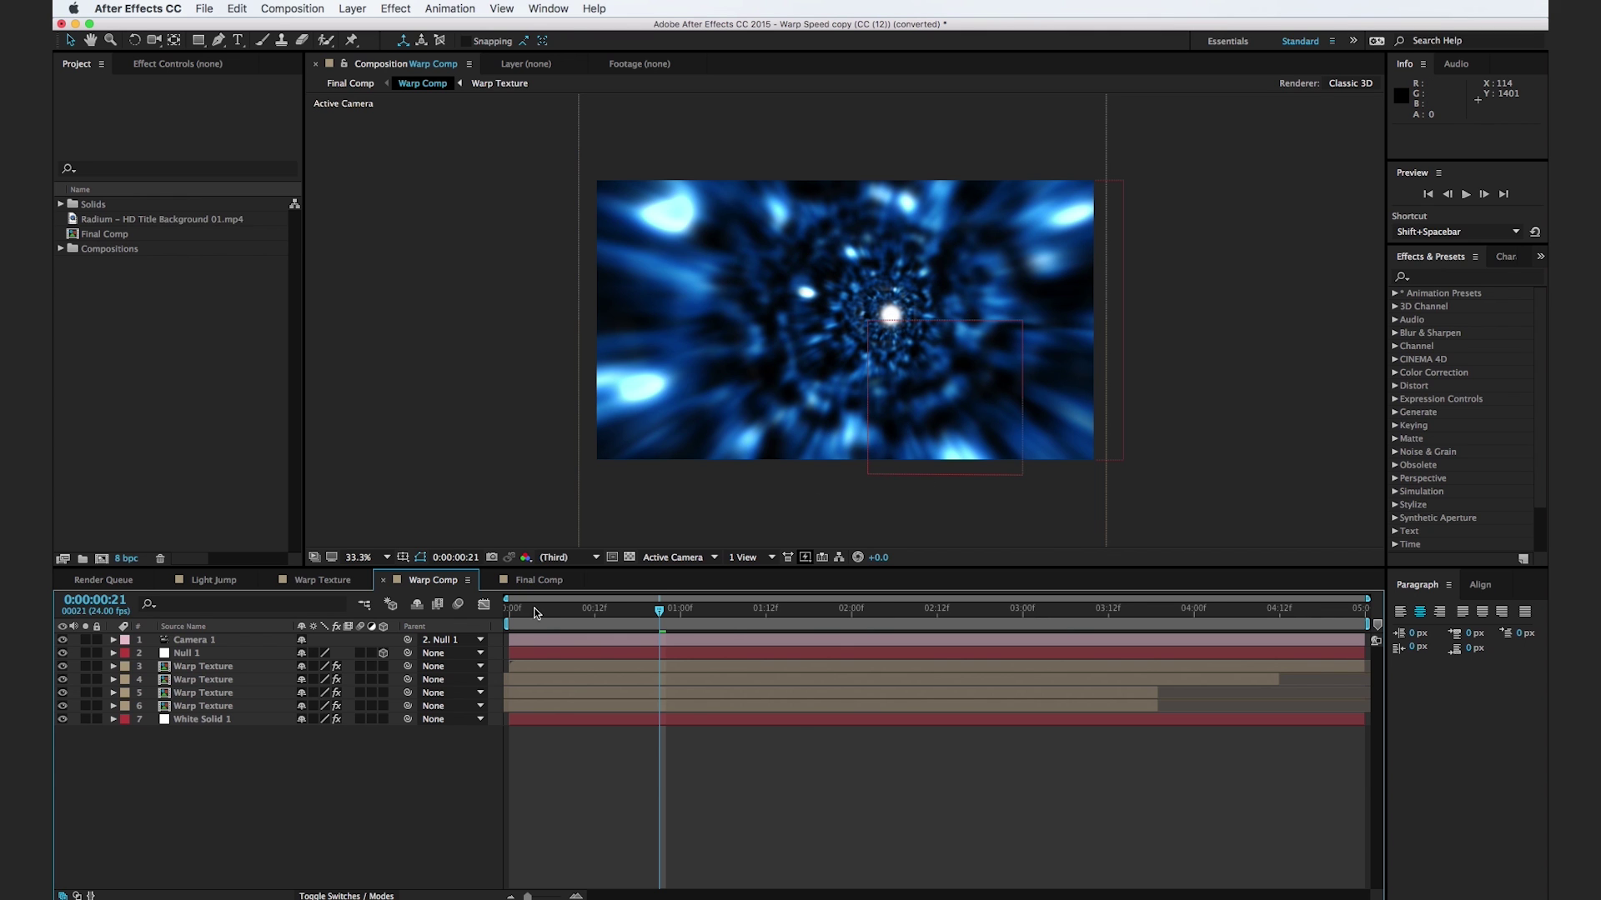
left_click(539, 581)
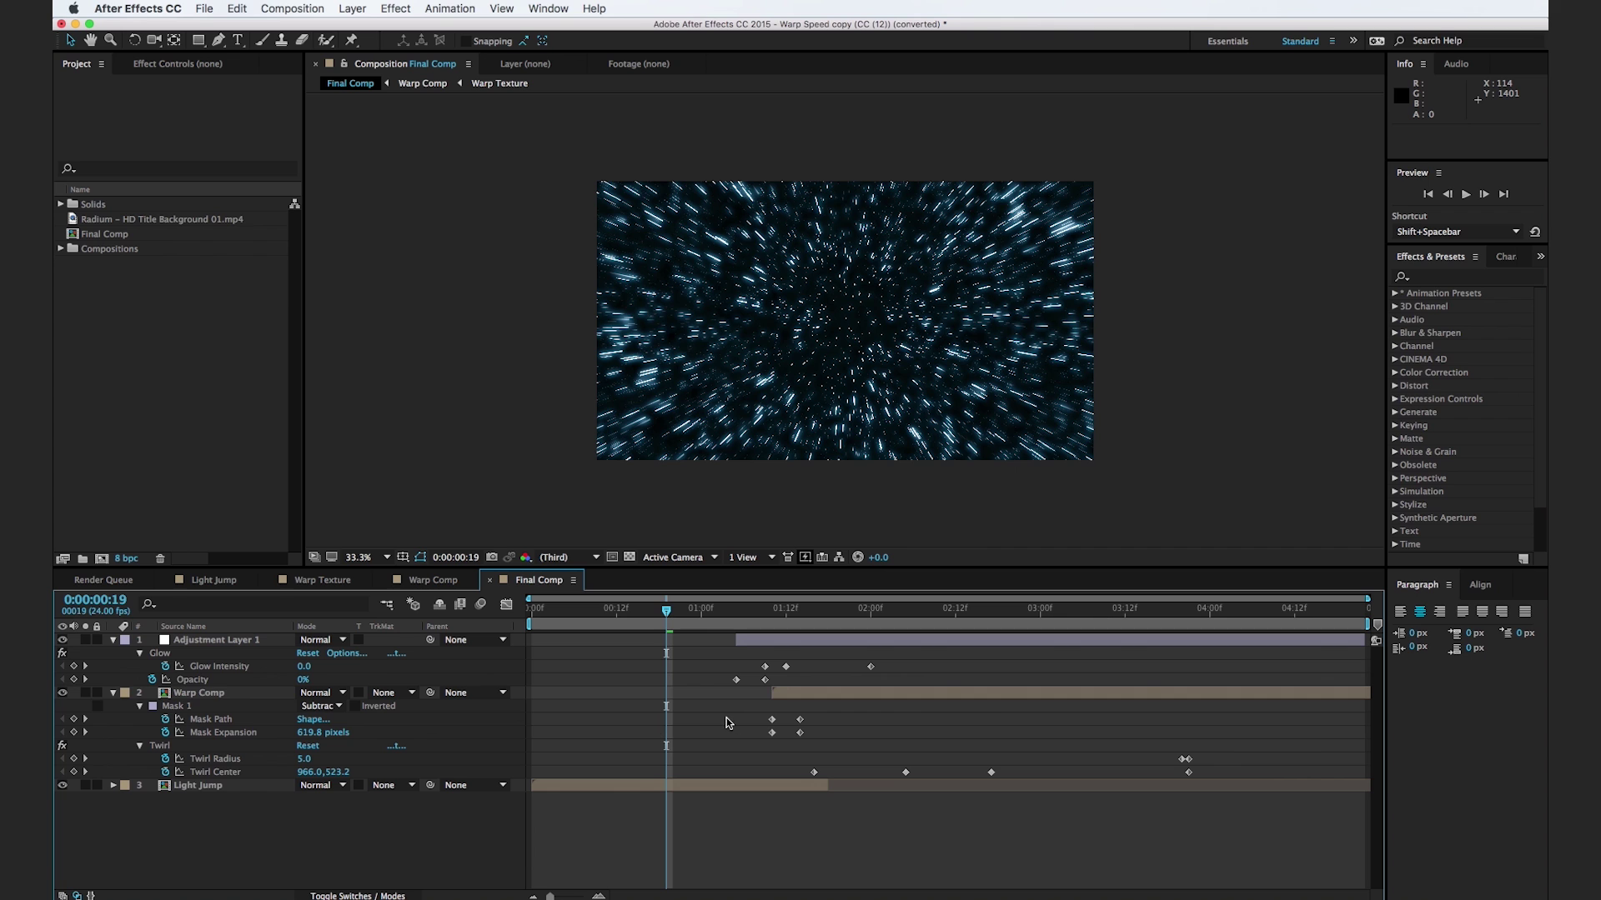
left_click(921, 609)
left_click(772, 609)
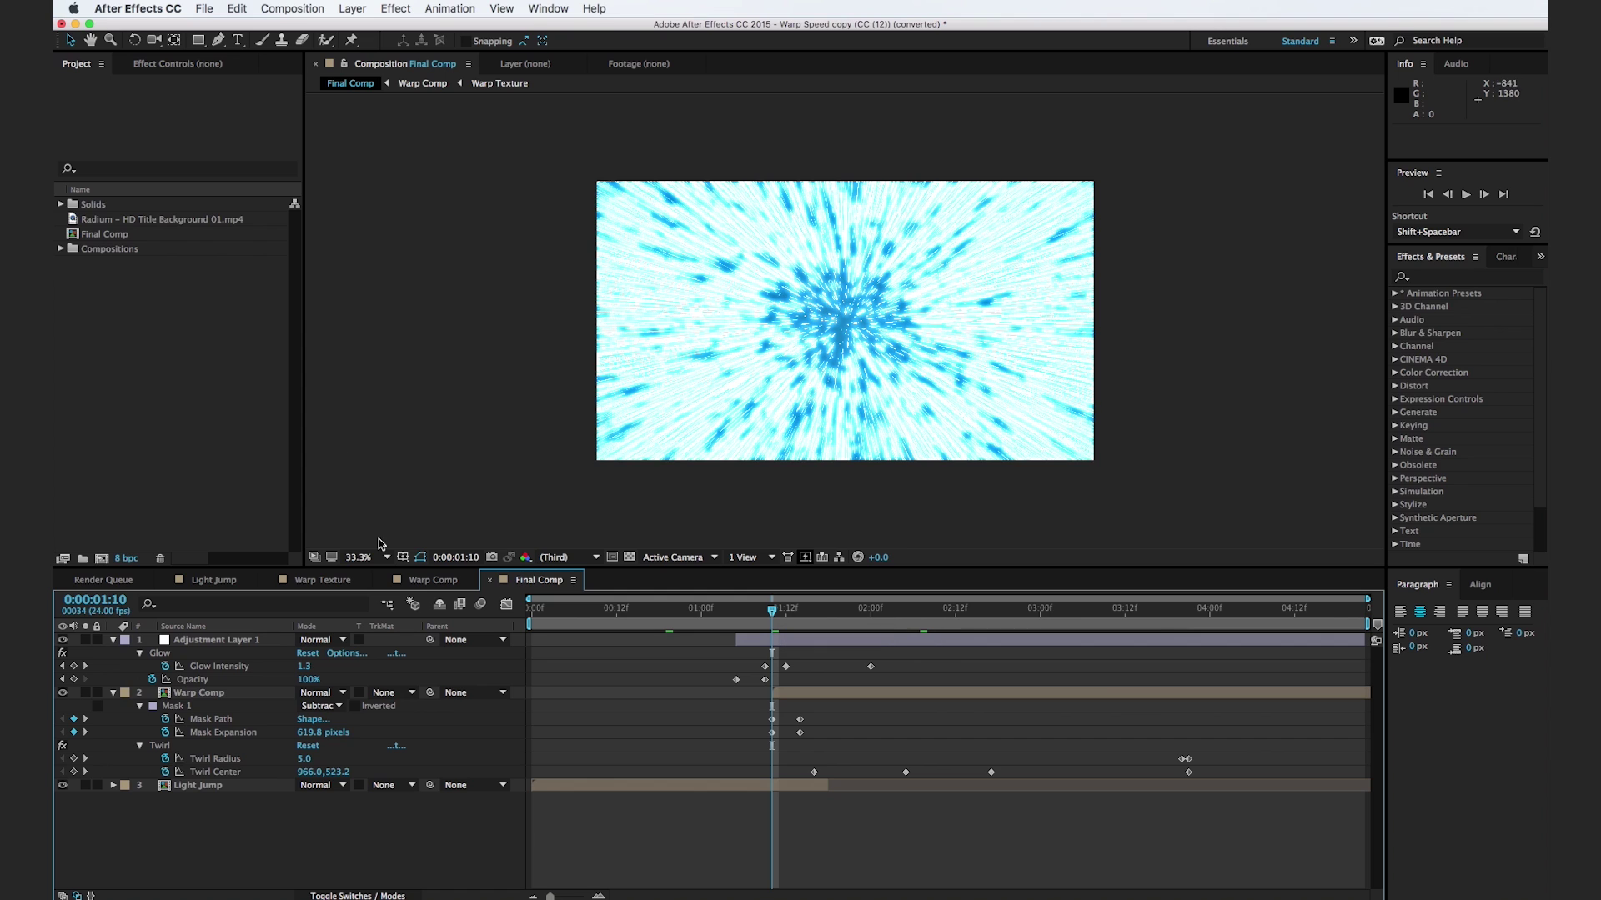
Step: Delete the Solids folder, Final Comp and Compositions folder from the project, keeping only the MP4 footage
left_click_drag(121, 329, 102, 238)
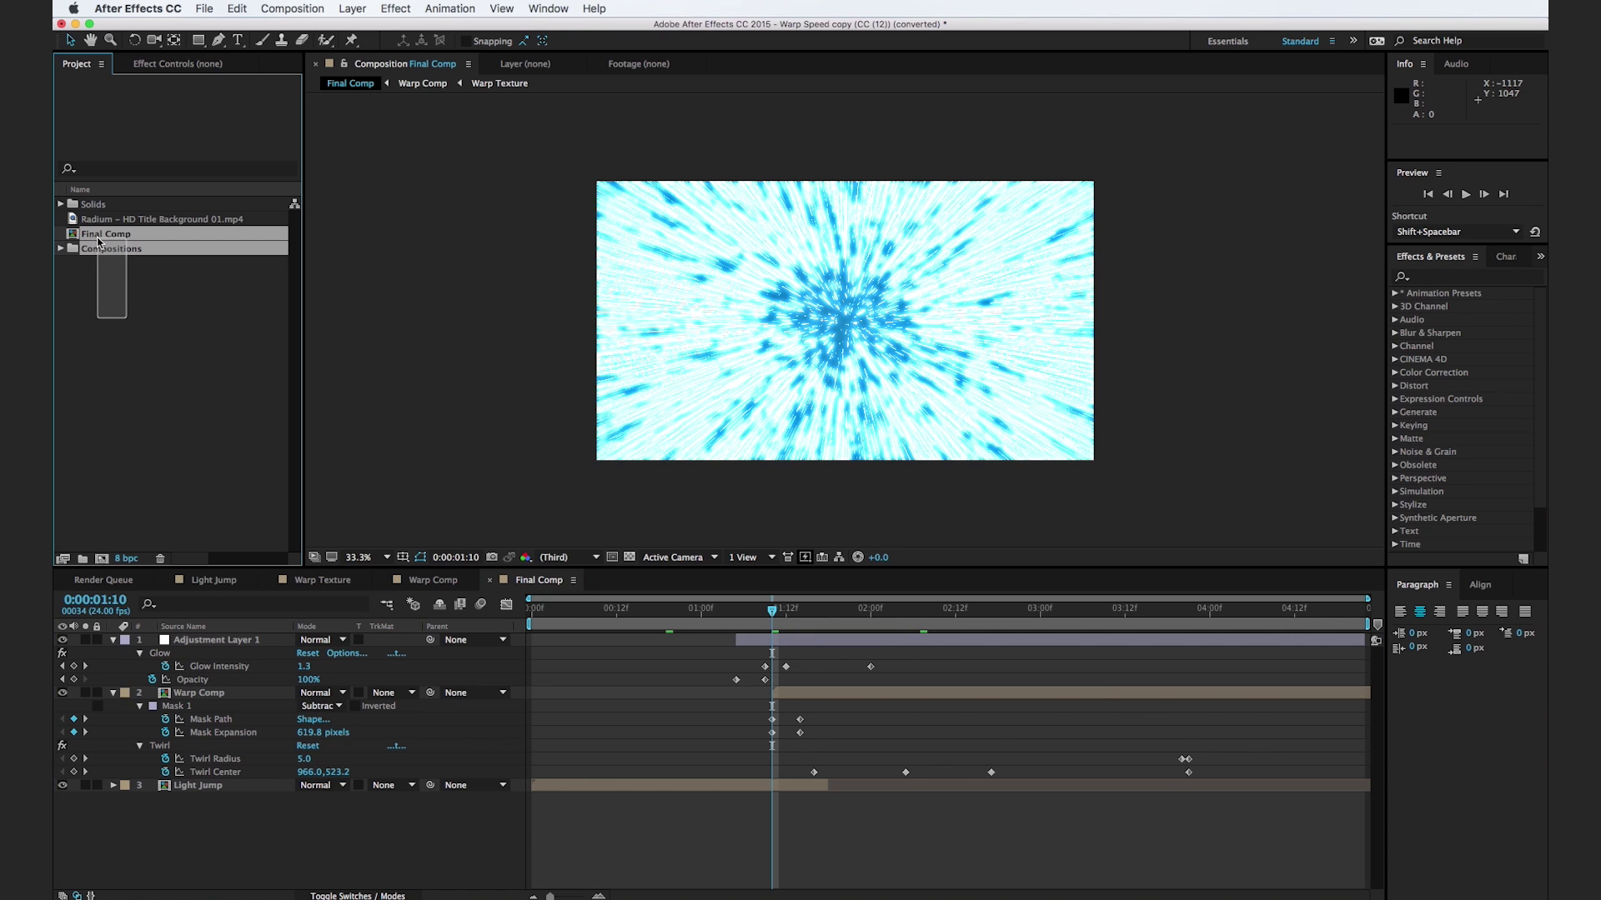
left_click(94, 209, "super")
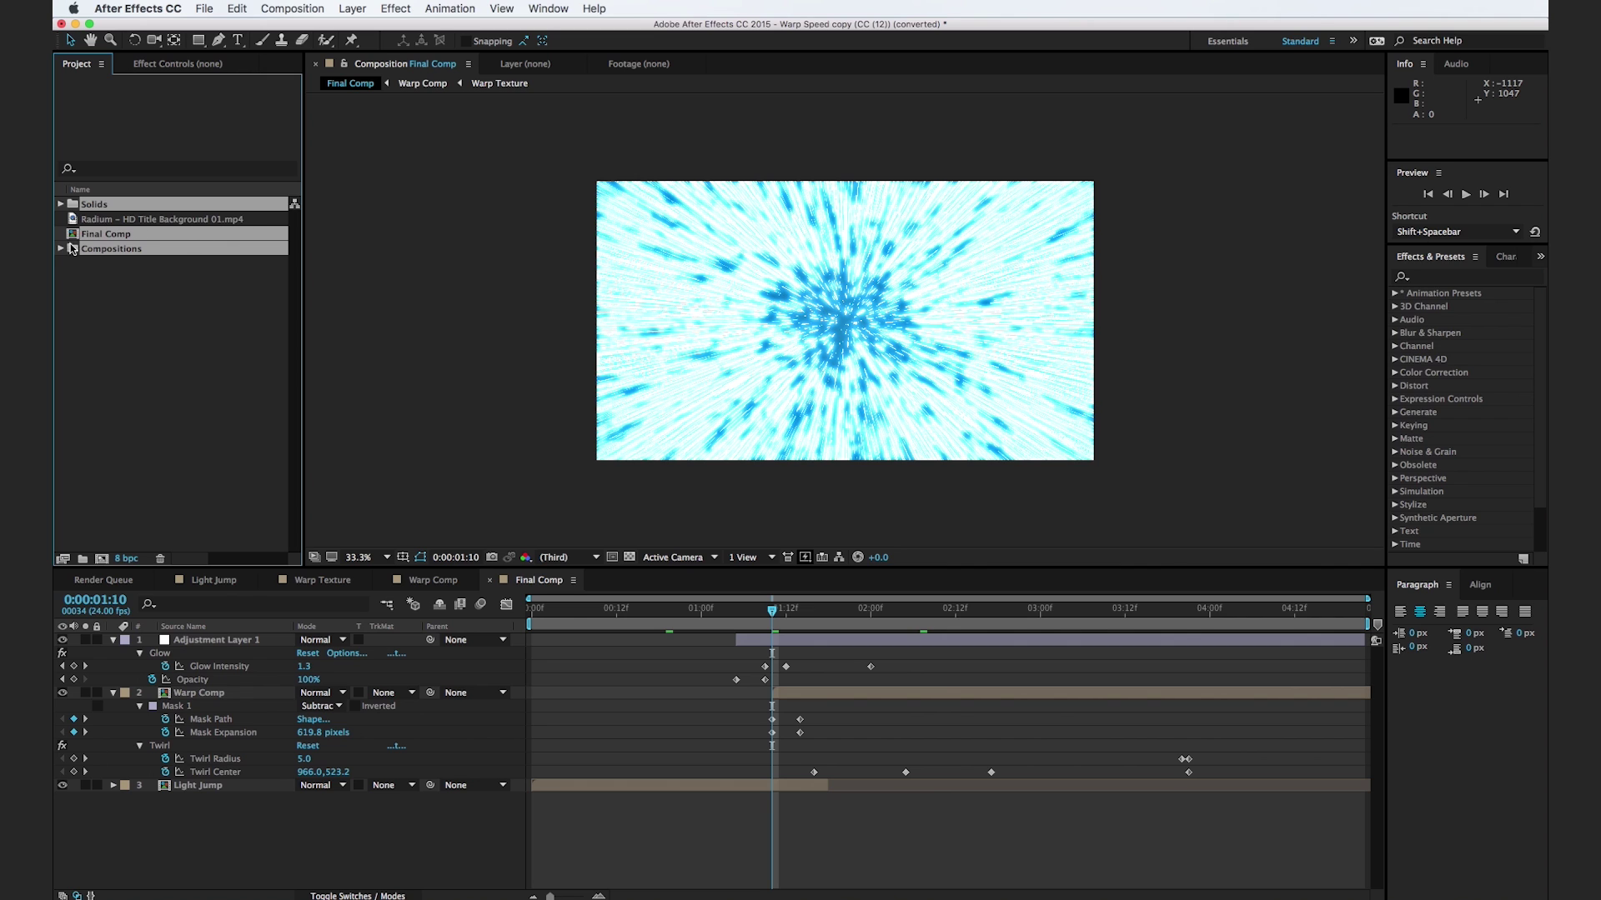
left_click_drag(74, 238, 162, 564)
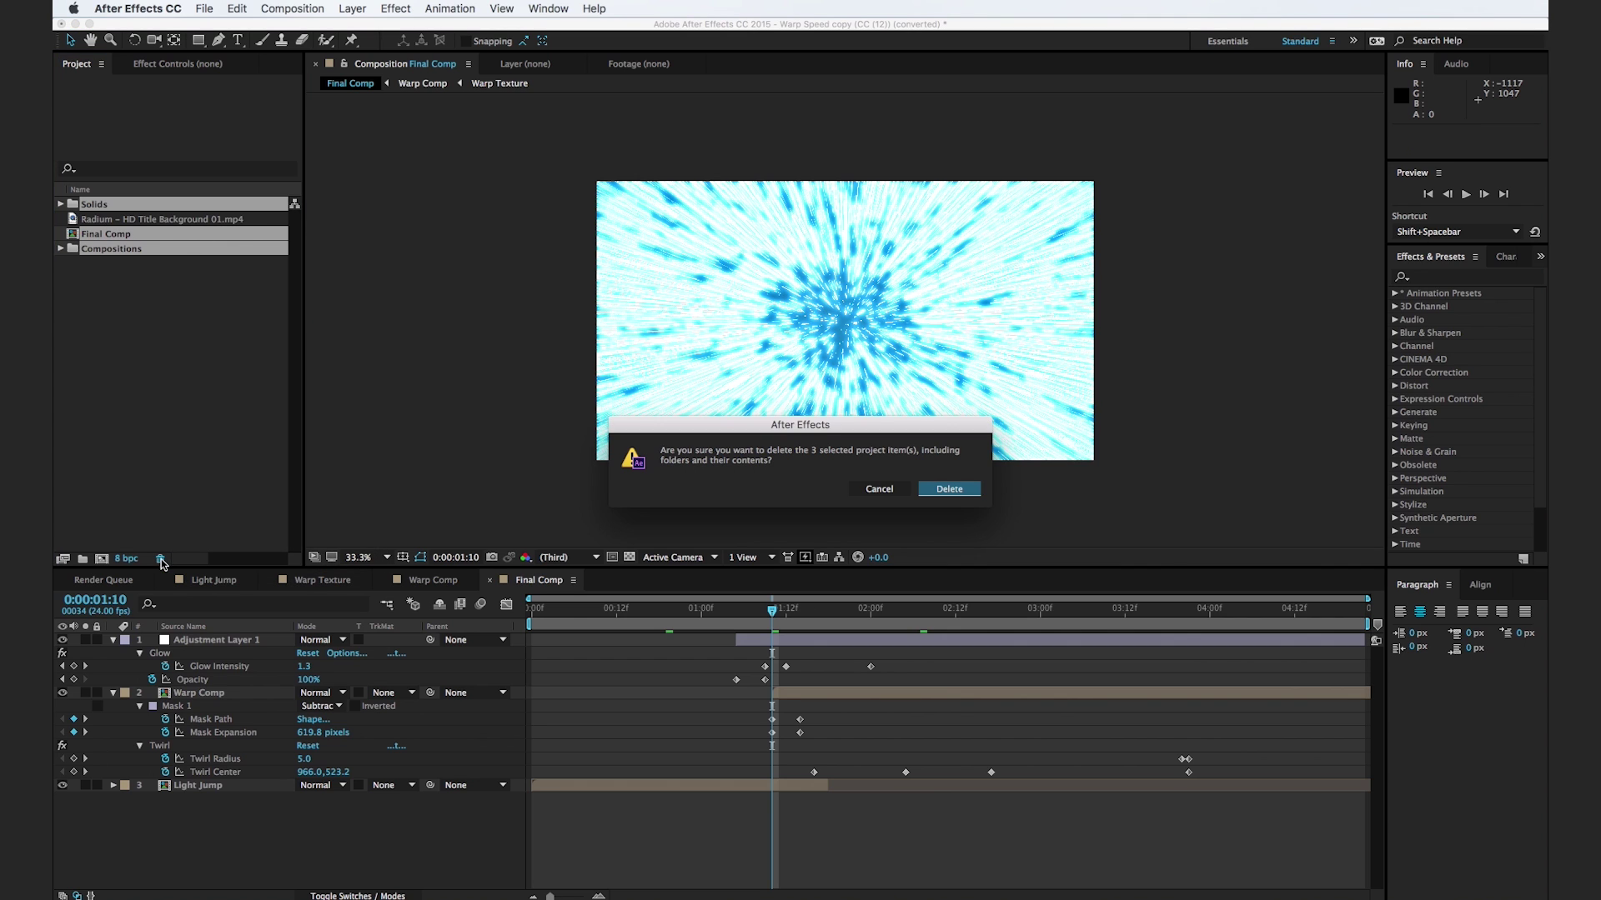
left_click(971, 490)
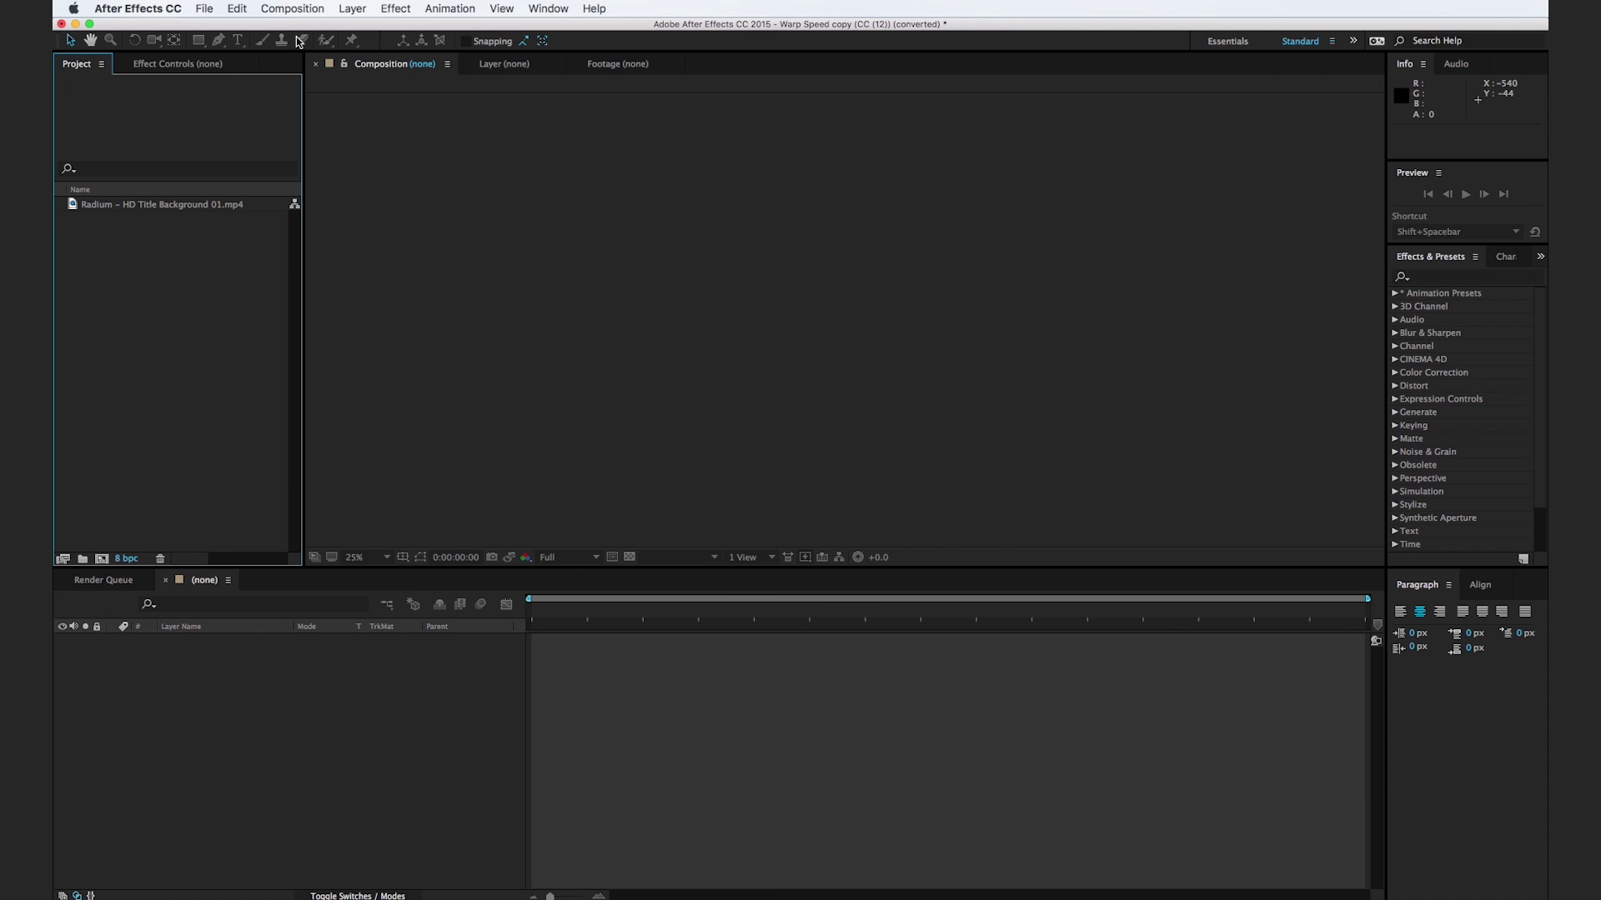
Step: Create a composition named Light Jump at 24 frames per second with a duration of 0:00:10:00
left_click(291, 8)
left_click(320, 27)
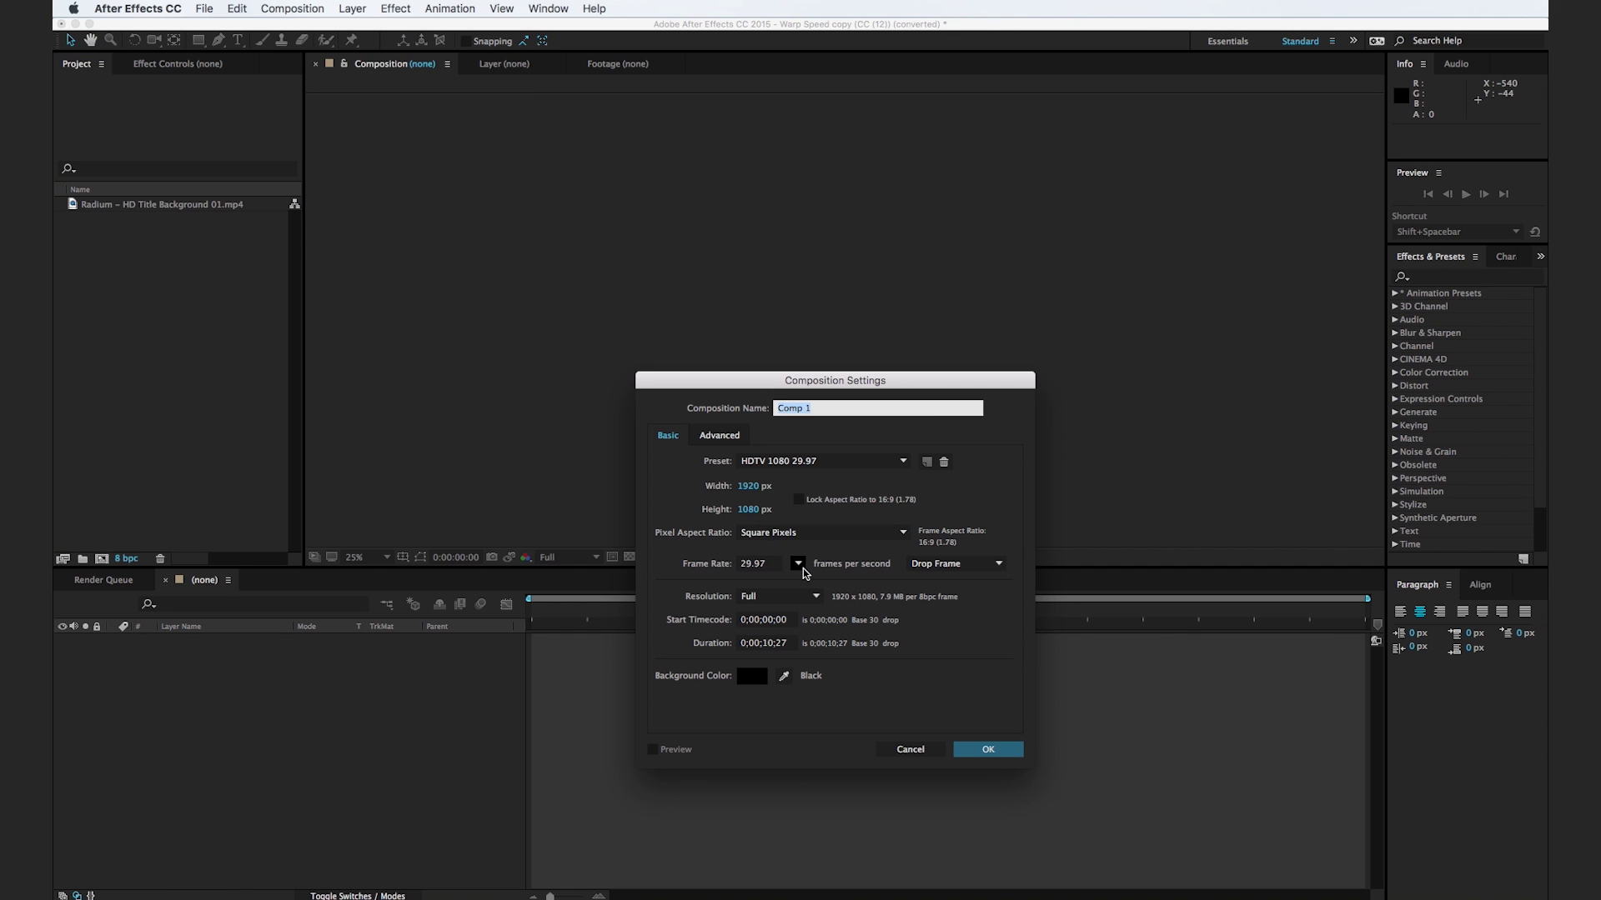
left_click(797, 564)
left_click(823, 637)
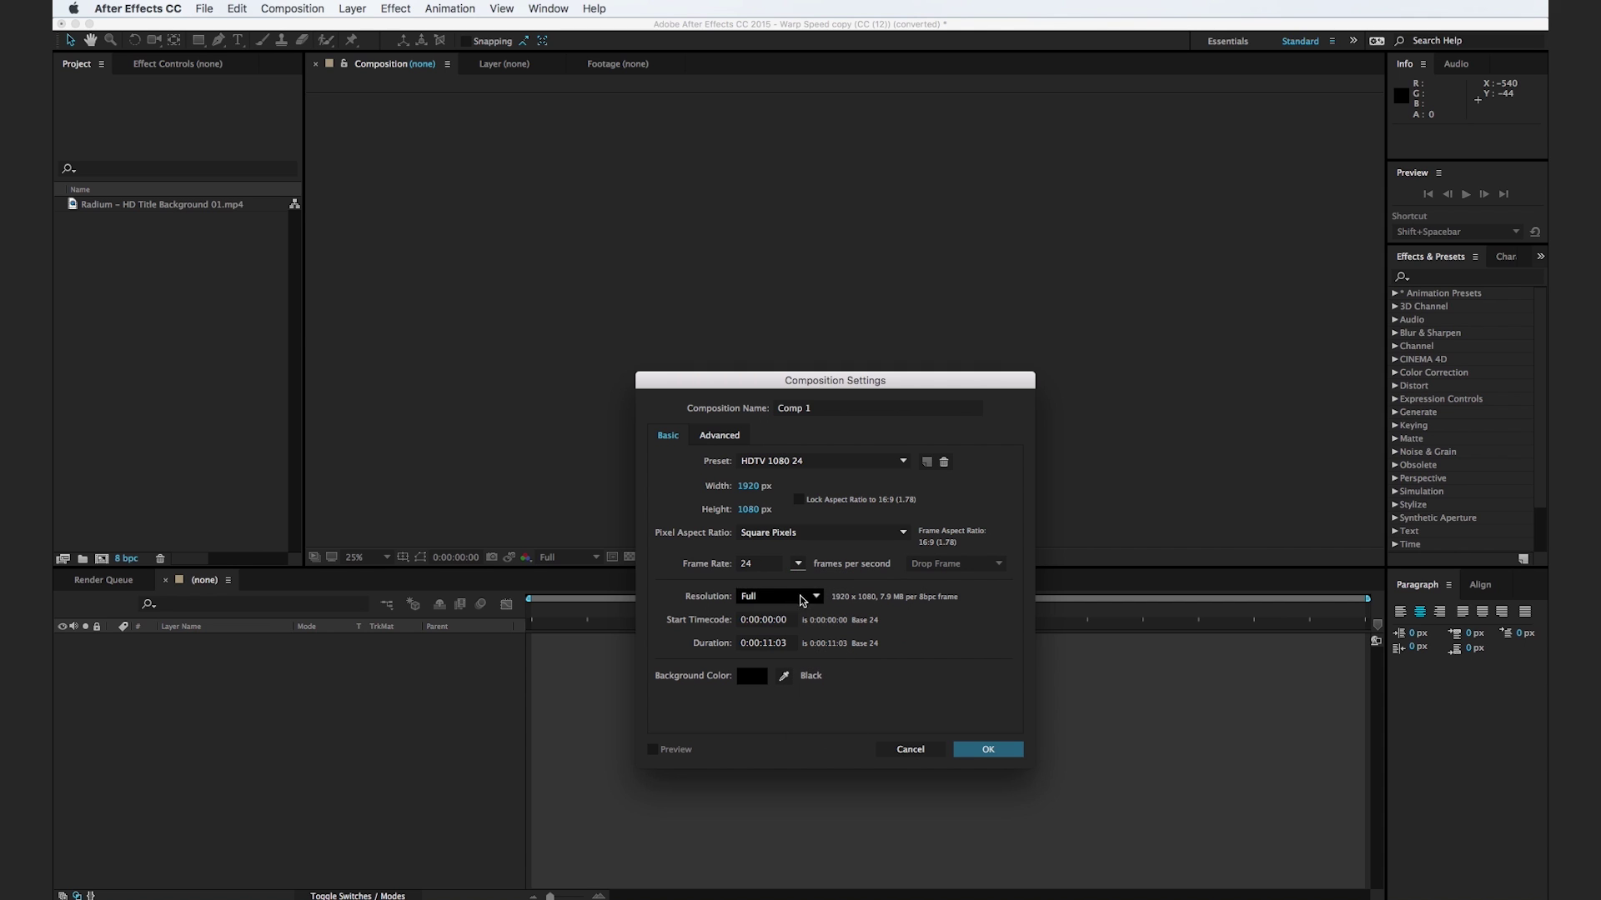
left_click(774, 645)
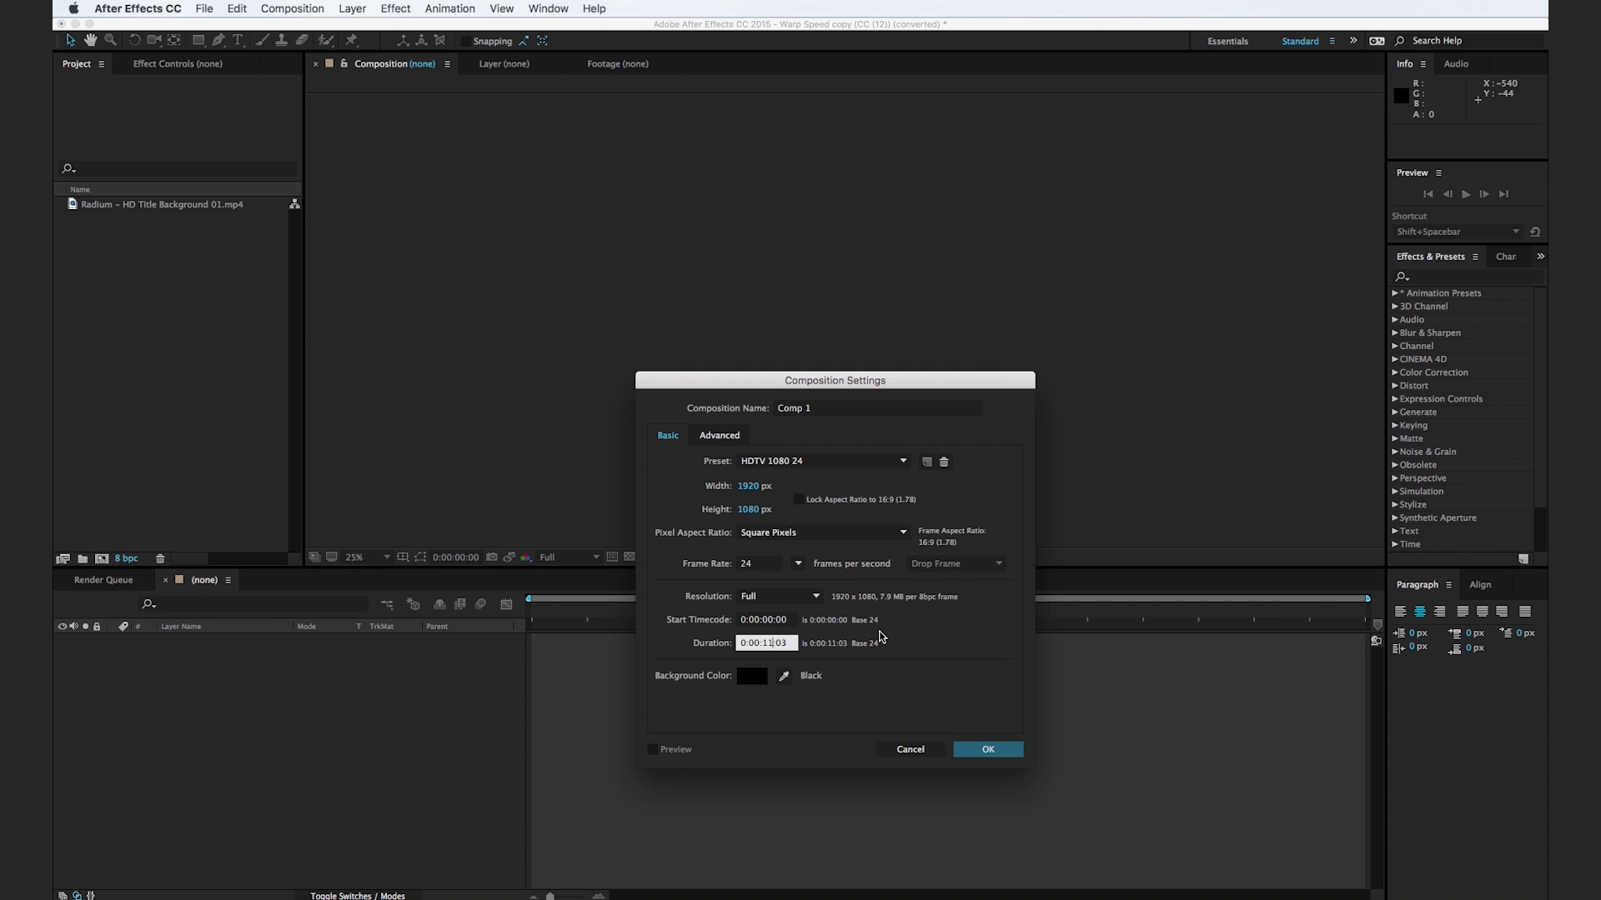
key("BackSpace")
left_click(815, 410)
type("Light Jump")
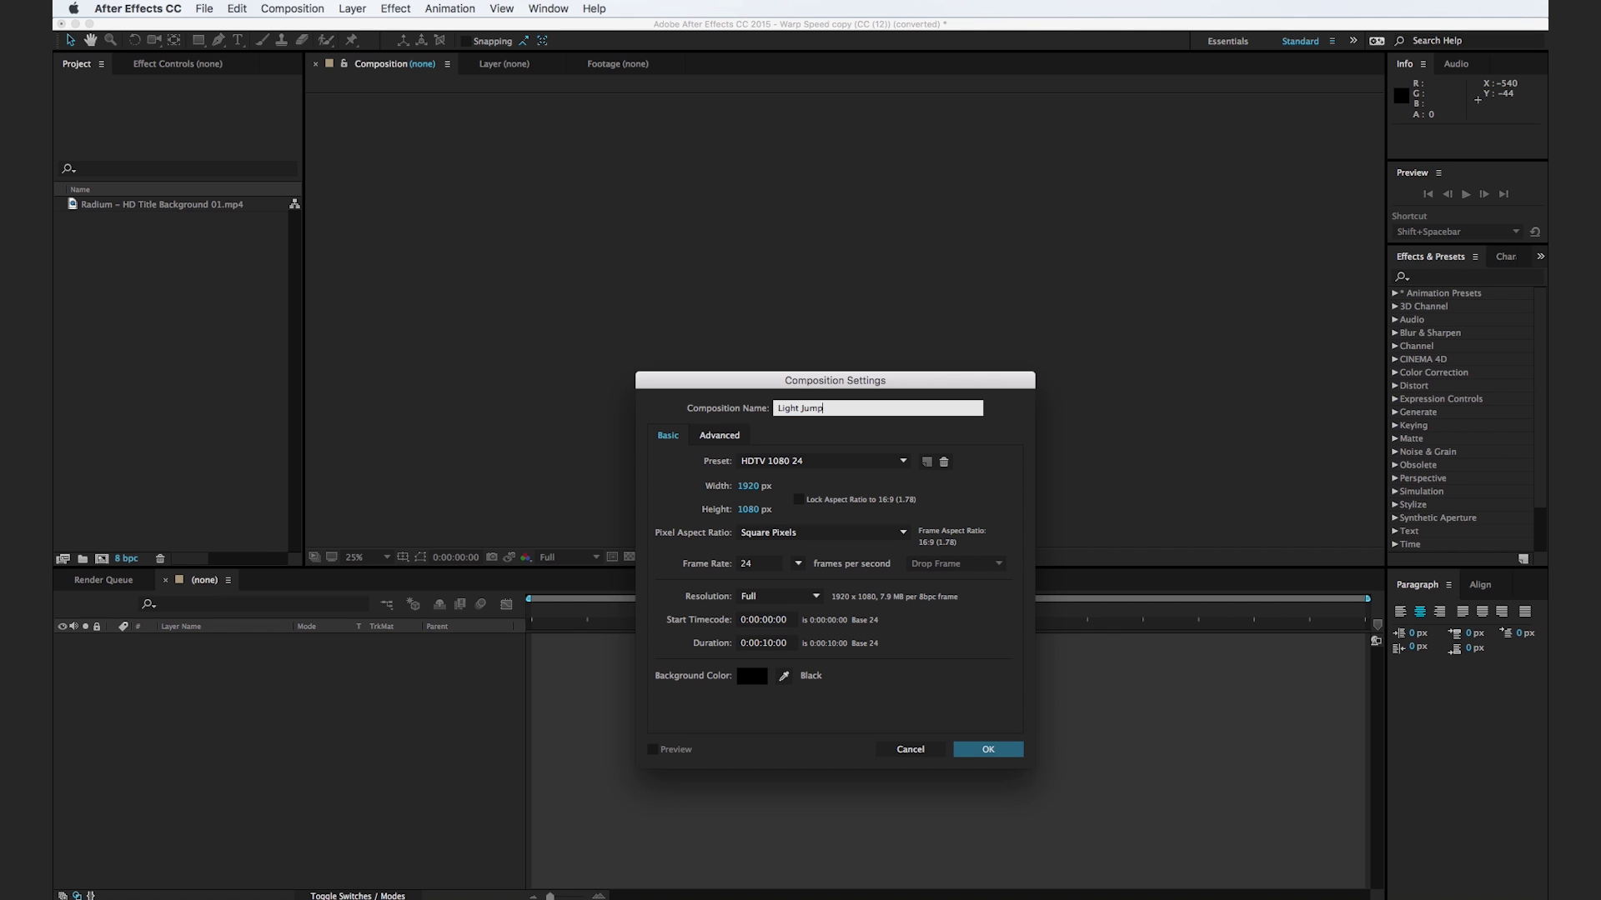
key("Return")
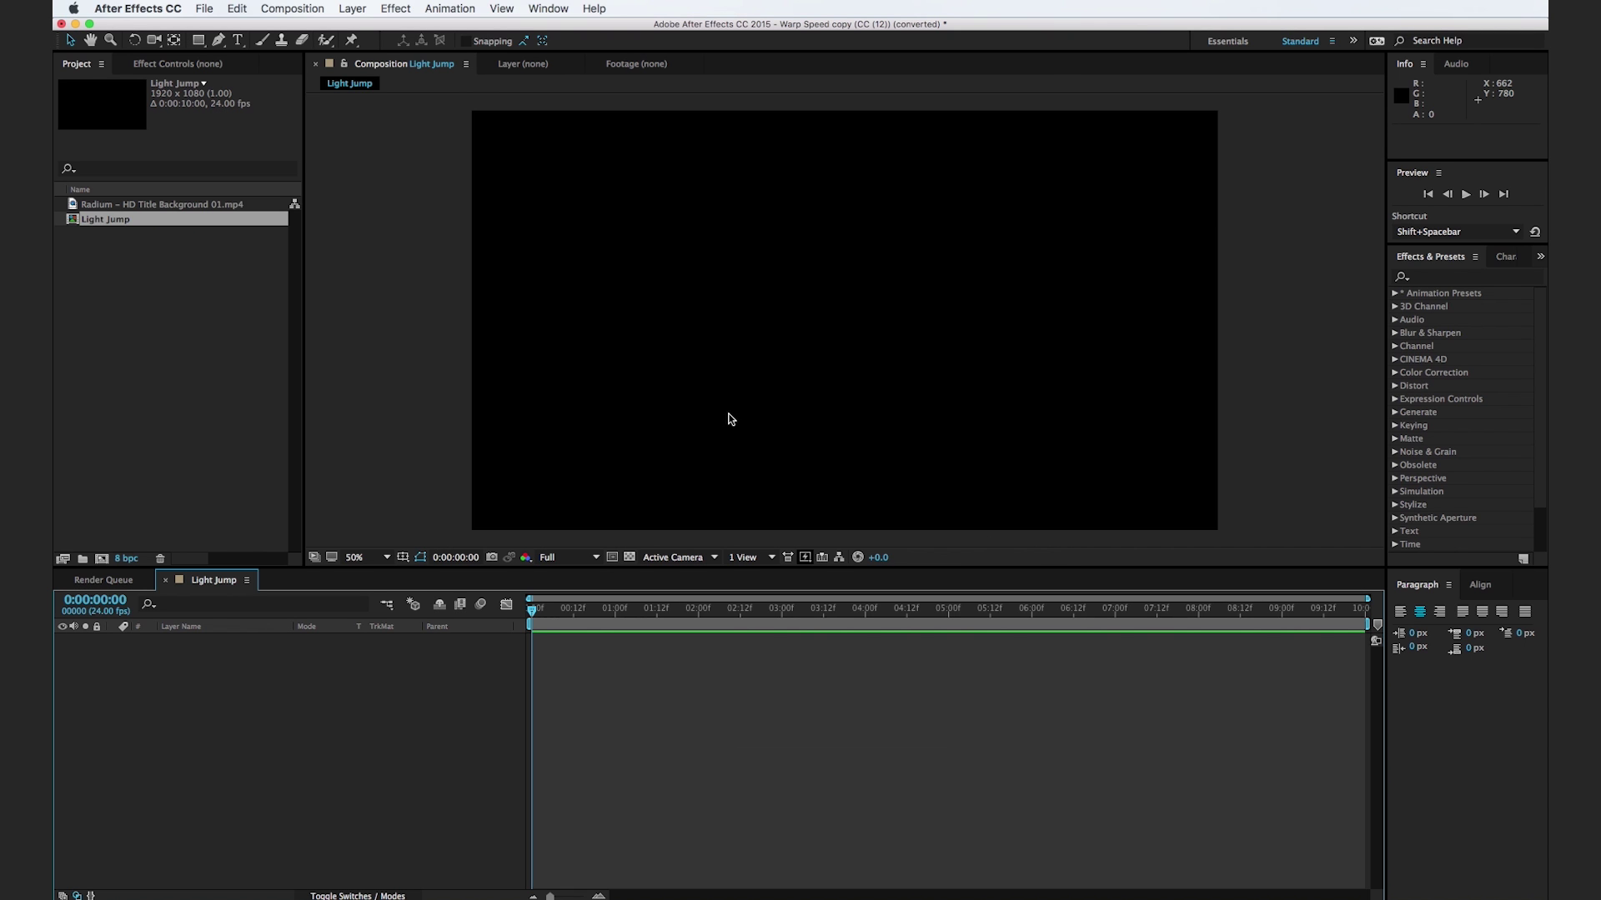
Step: Add a white (FFFFFF) solid layer named Noise to the Light Jump composition
key("super+y")
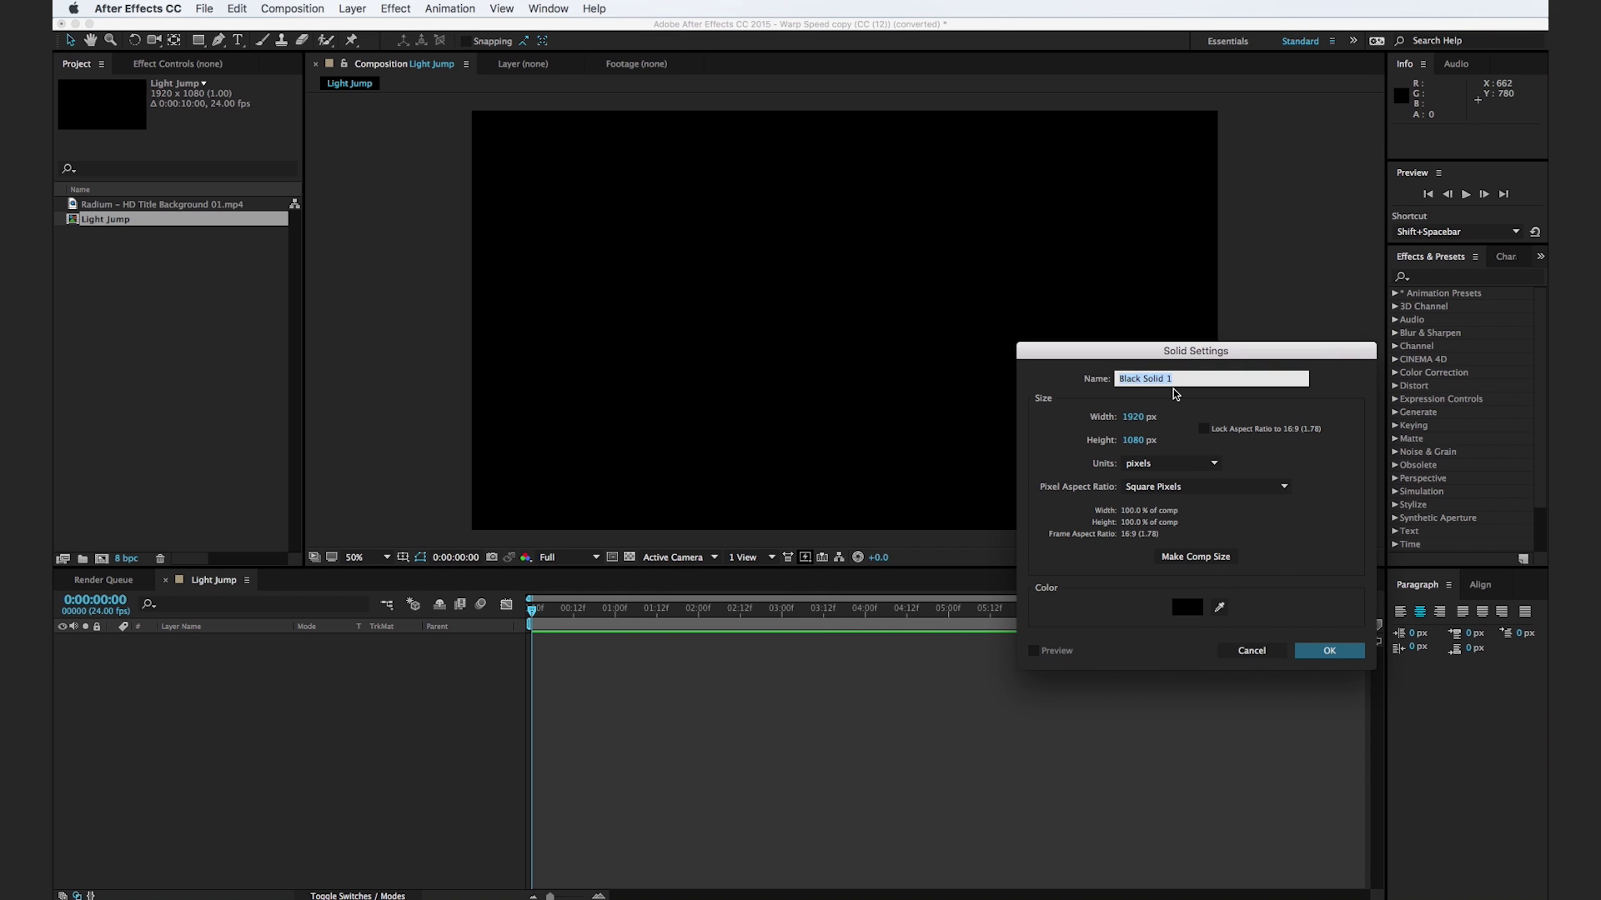
type("Noise")
left_click(1187, 607)
left_click_drag(968, 584, 864, 475)
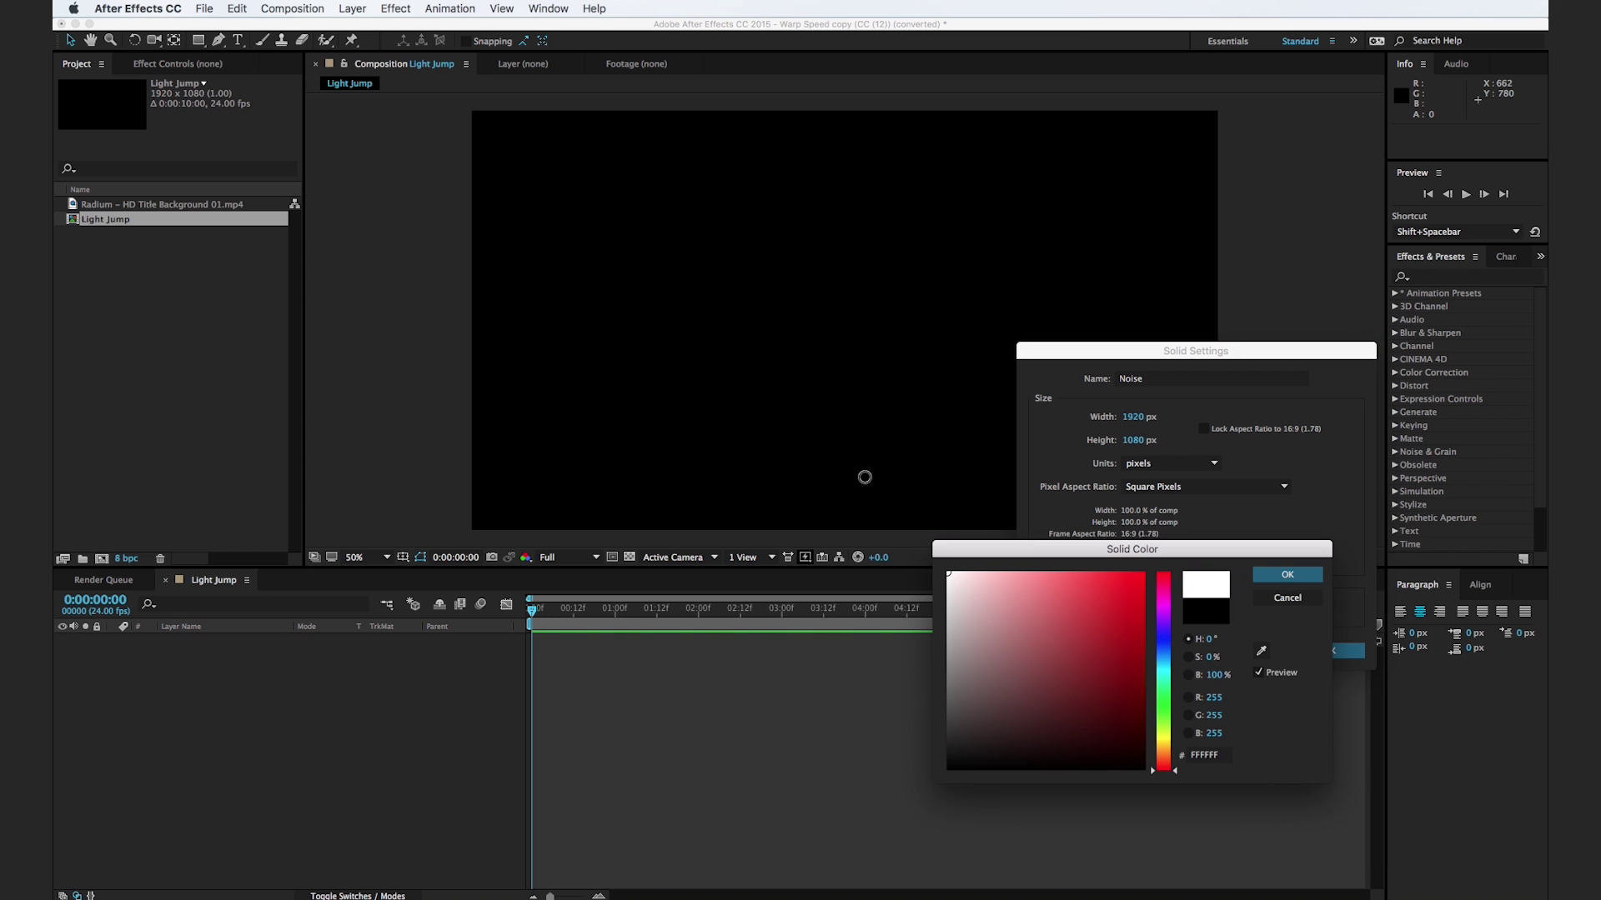
left_click(1313, 582)
left_click(1334, 651)
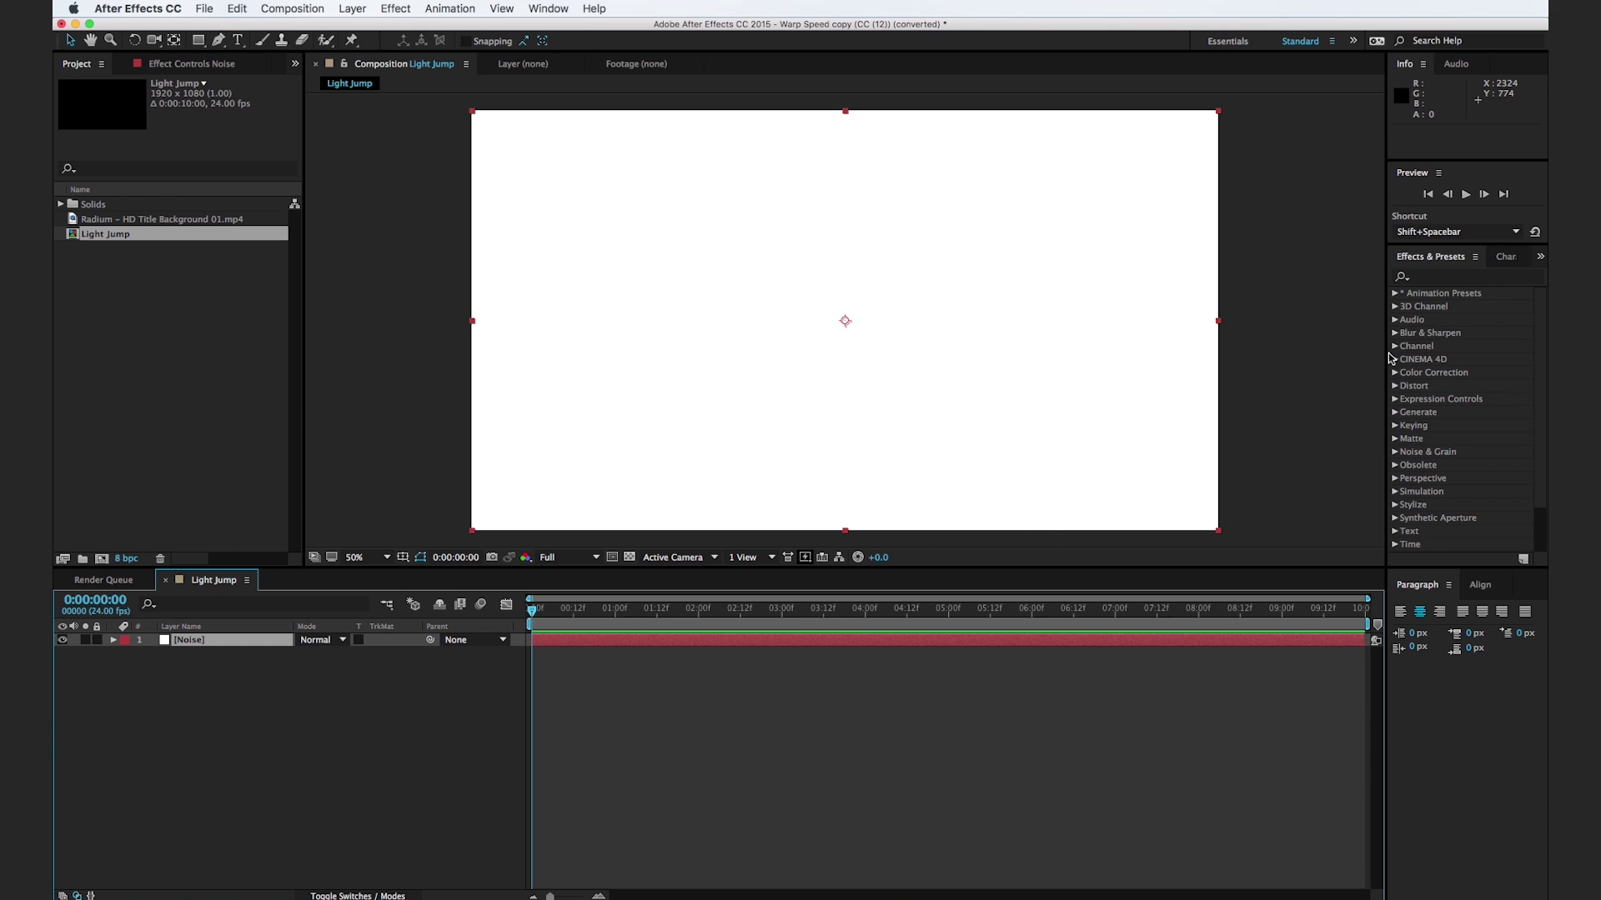
Step: Apply the Fractal Noise effect to the Noise layer and set its contrast to 48
left_click(1453, 278)
type("fractal")
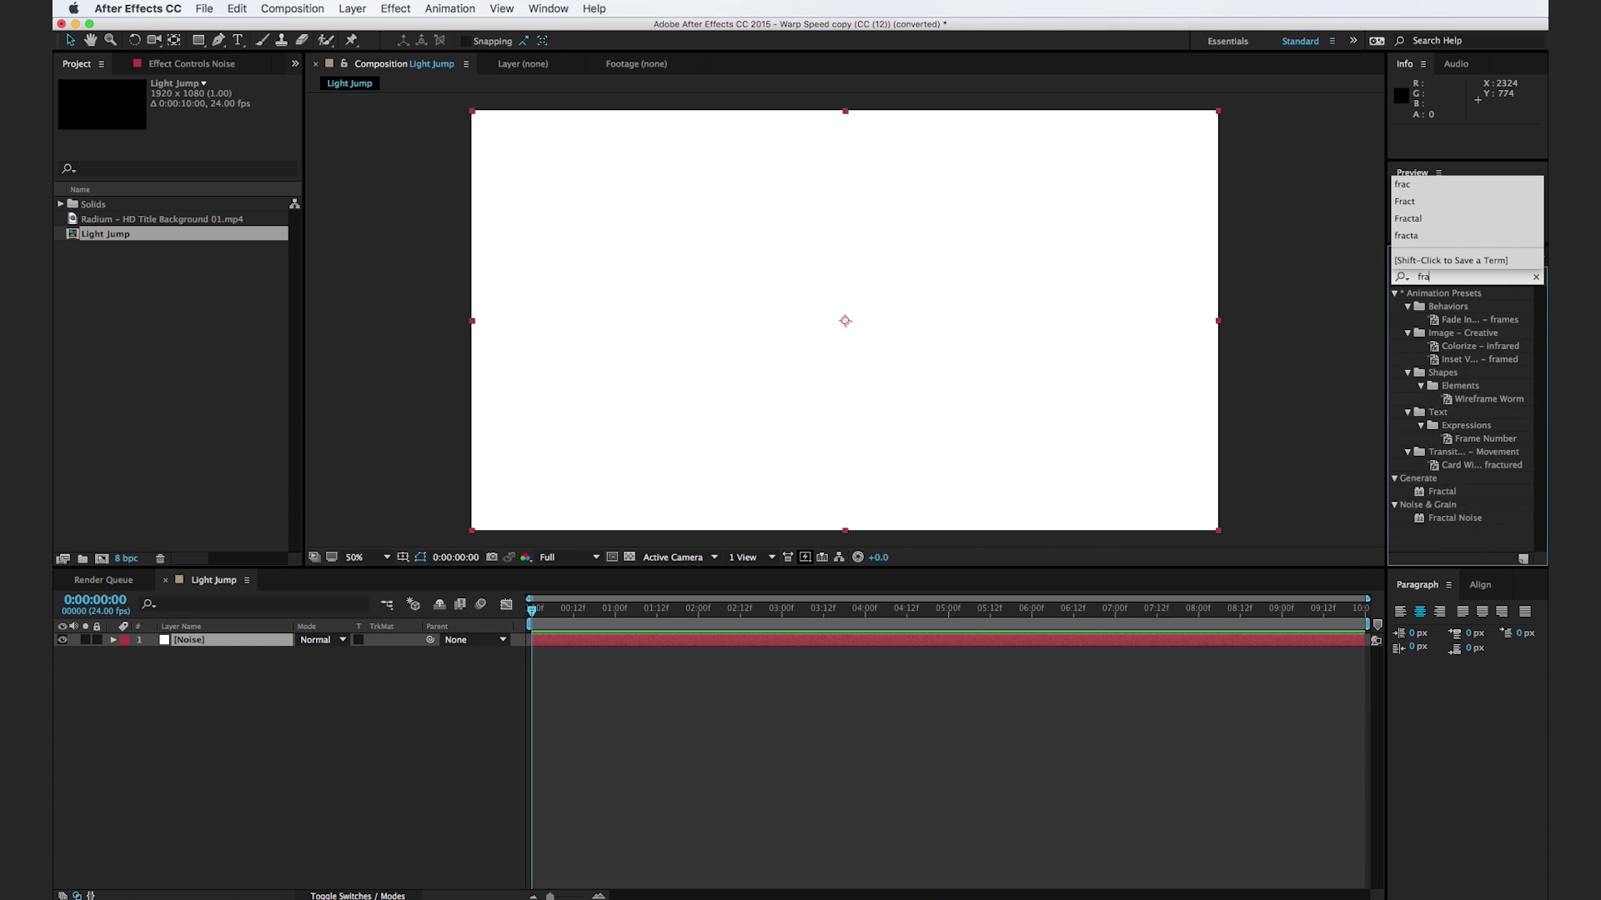
left_click_drag(1455, 333, 909, 296)
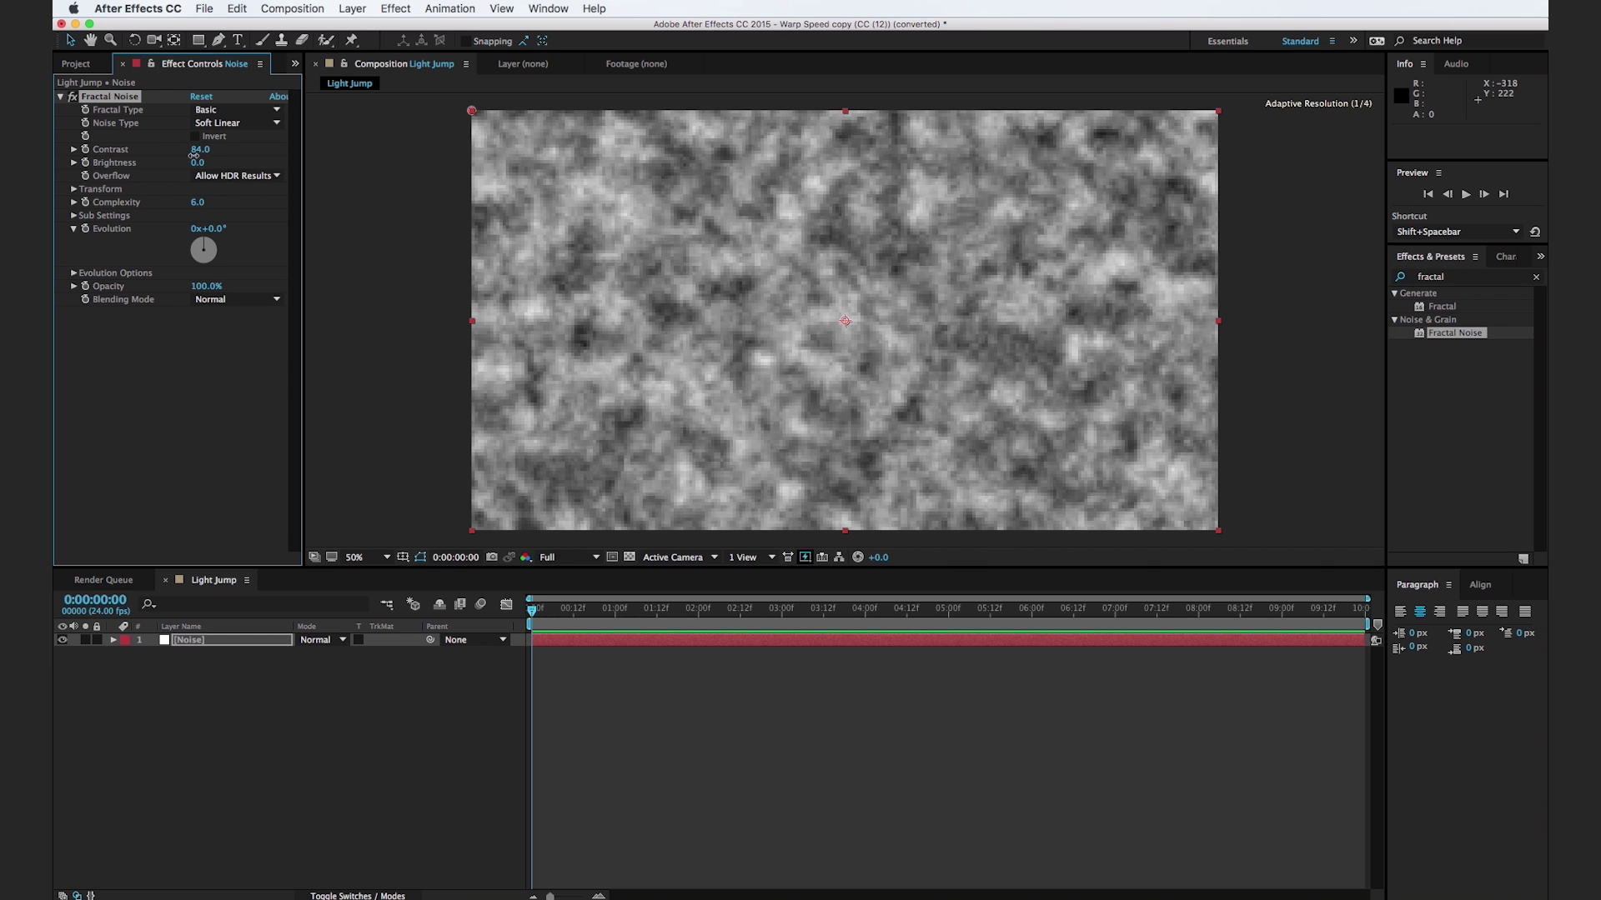
left_click_drag(204, 155, 165, 158)
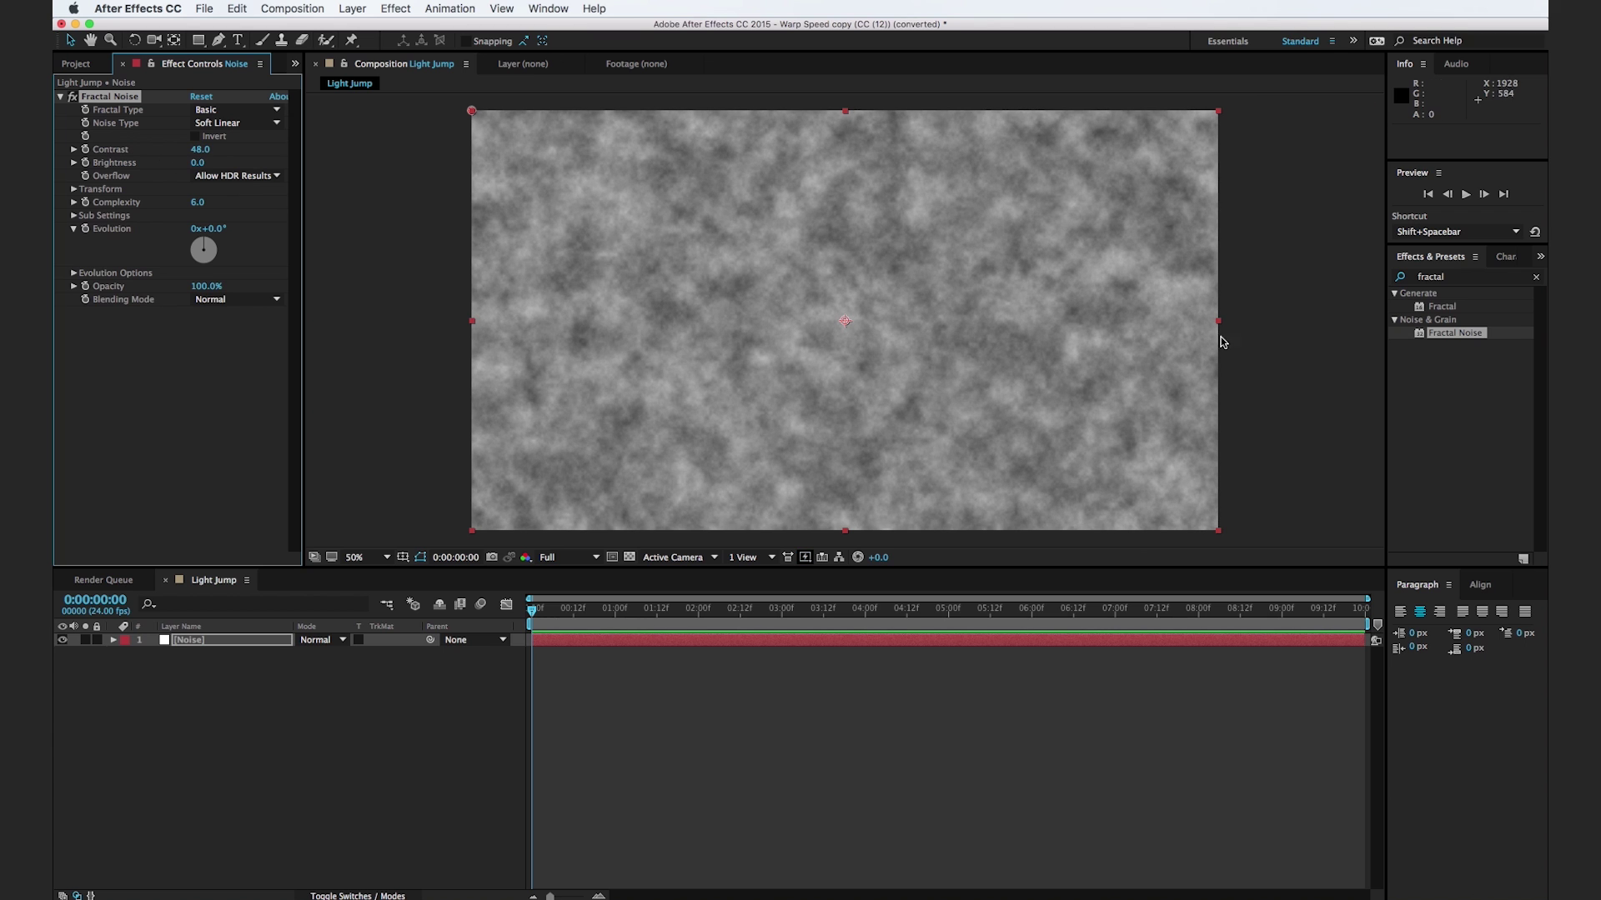
Step: Apply the Tritone effect to the Noise layer and set its midtones to the blue 255A8F
left_click(1469, 278)
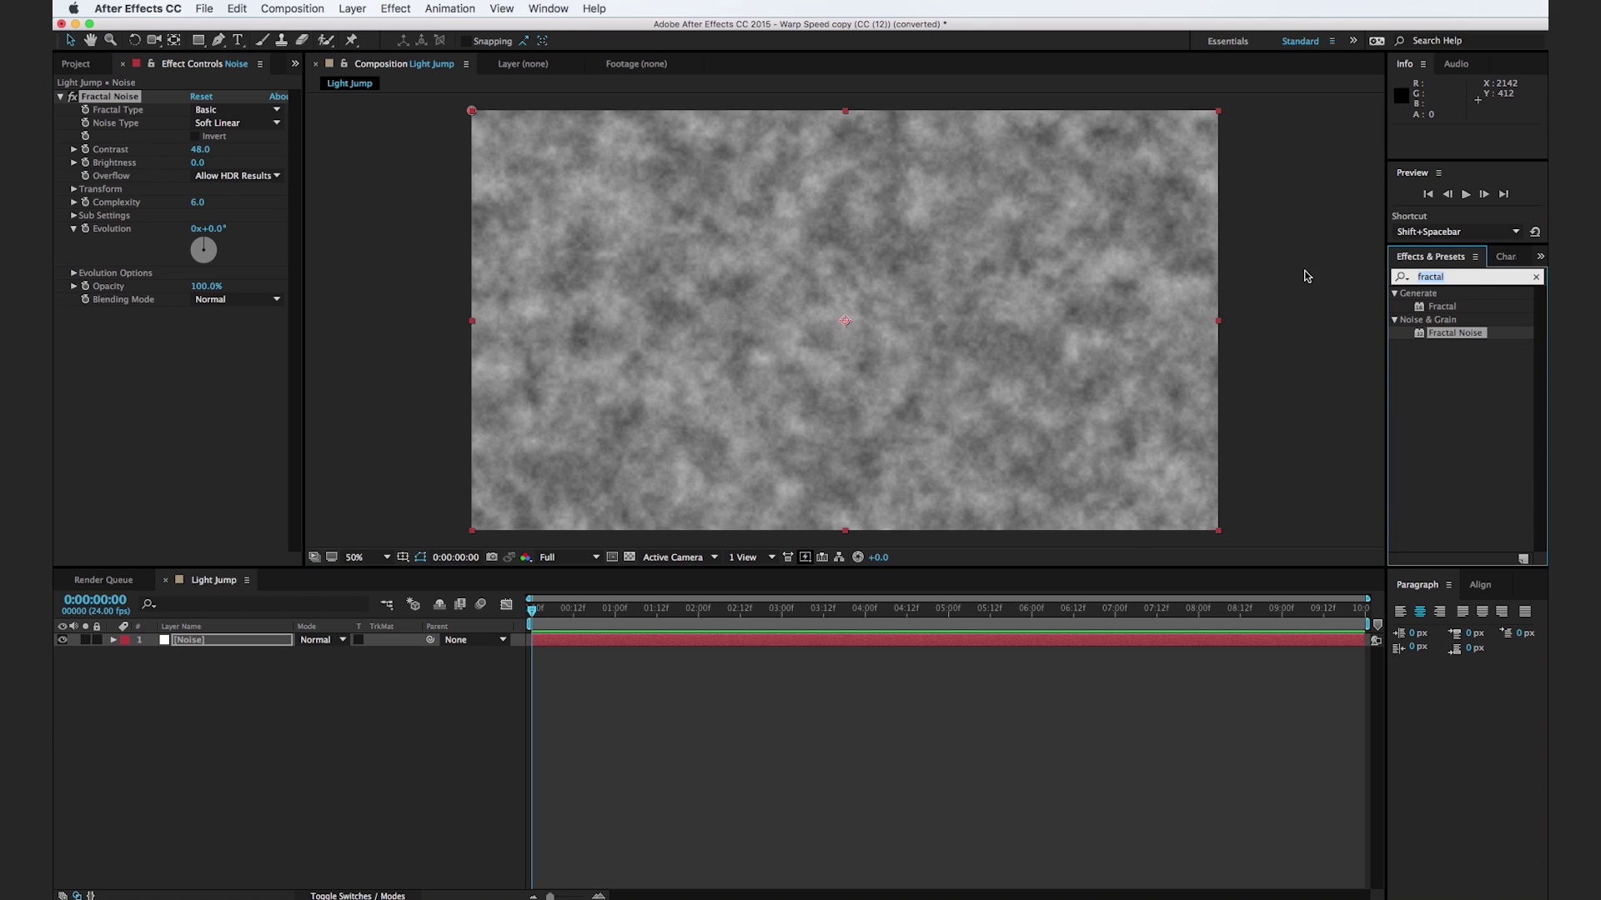
type("trit")
left_click_drag(1455, 308, 642, 353)
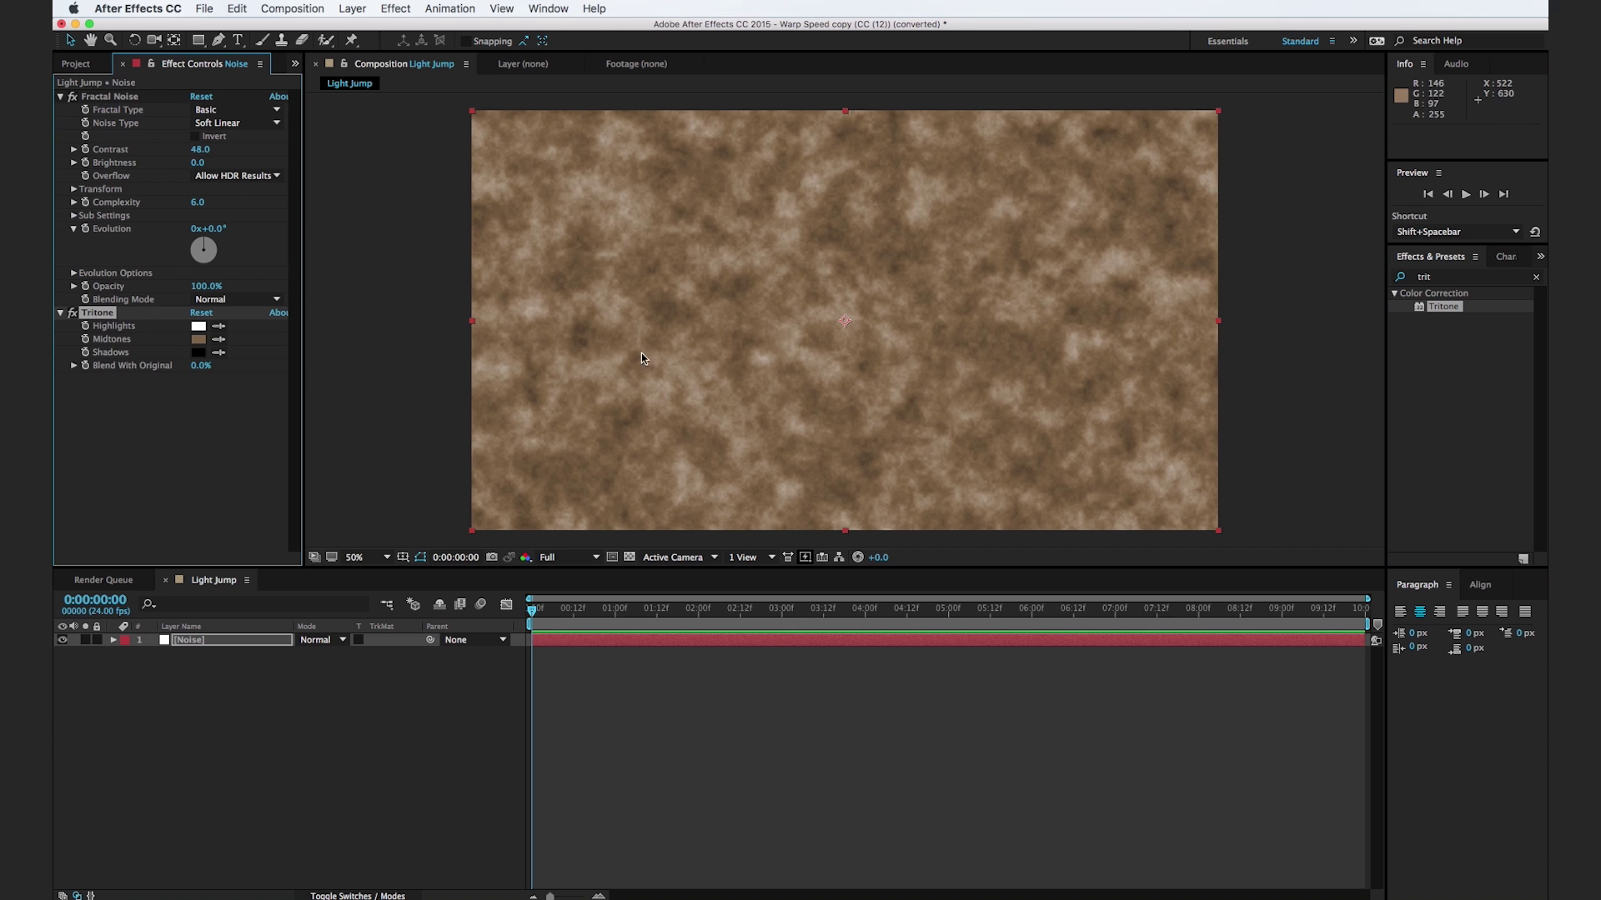
left_click(198, 339)
left_click(1166, 658)
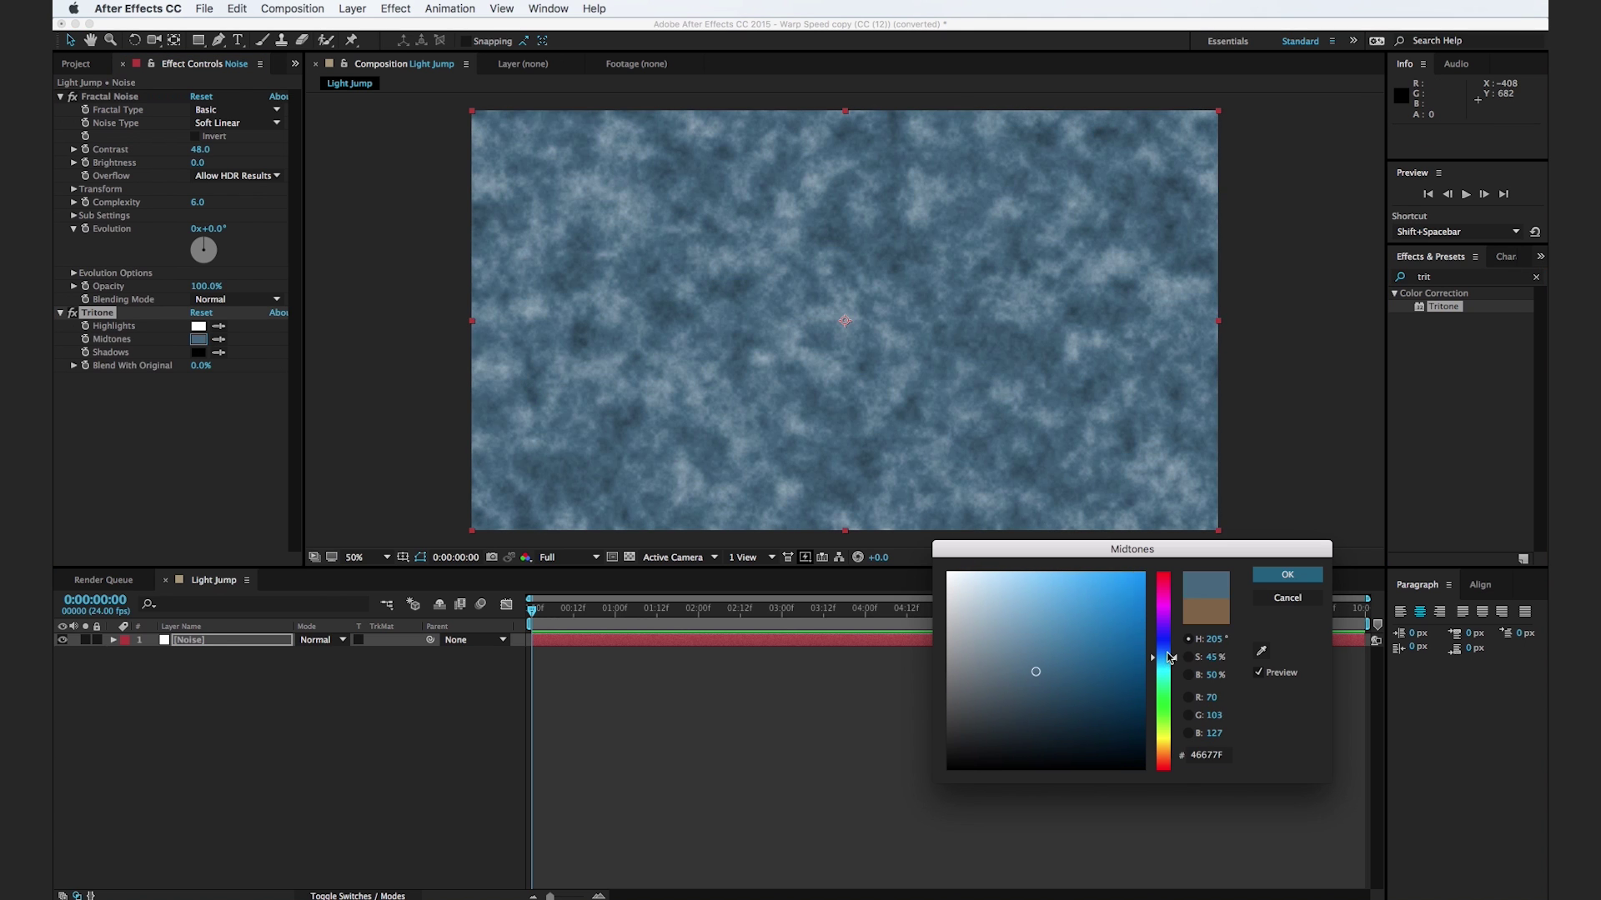
left_click_drag(1118, 668, 1093, 659)
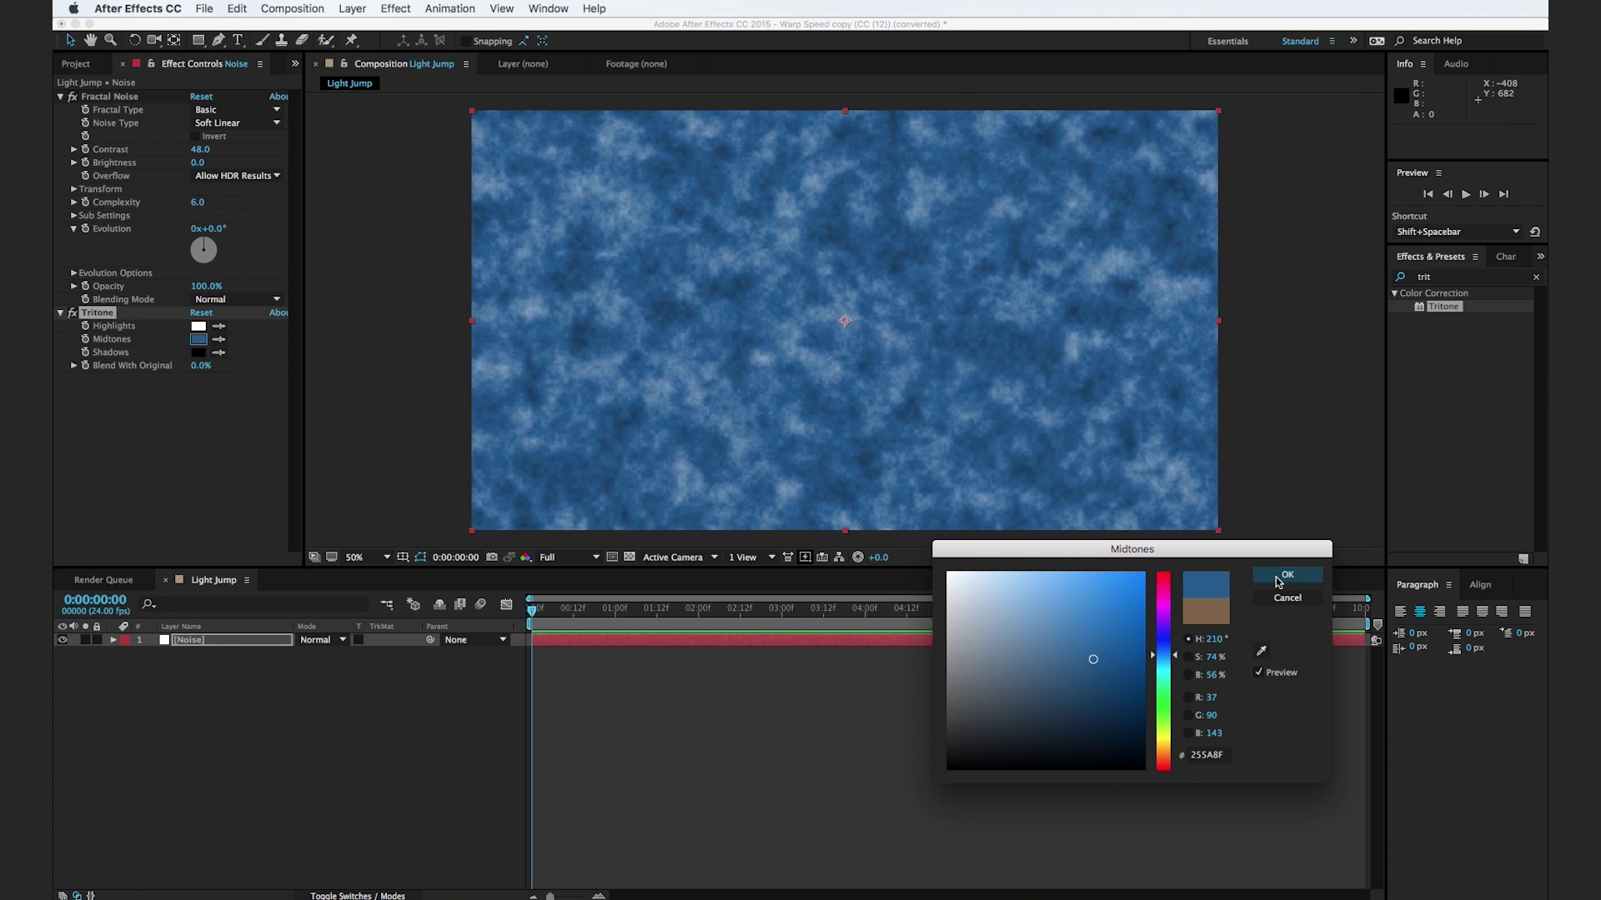
left_click(1275, 583)
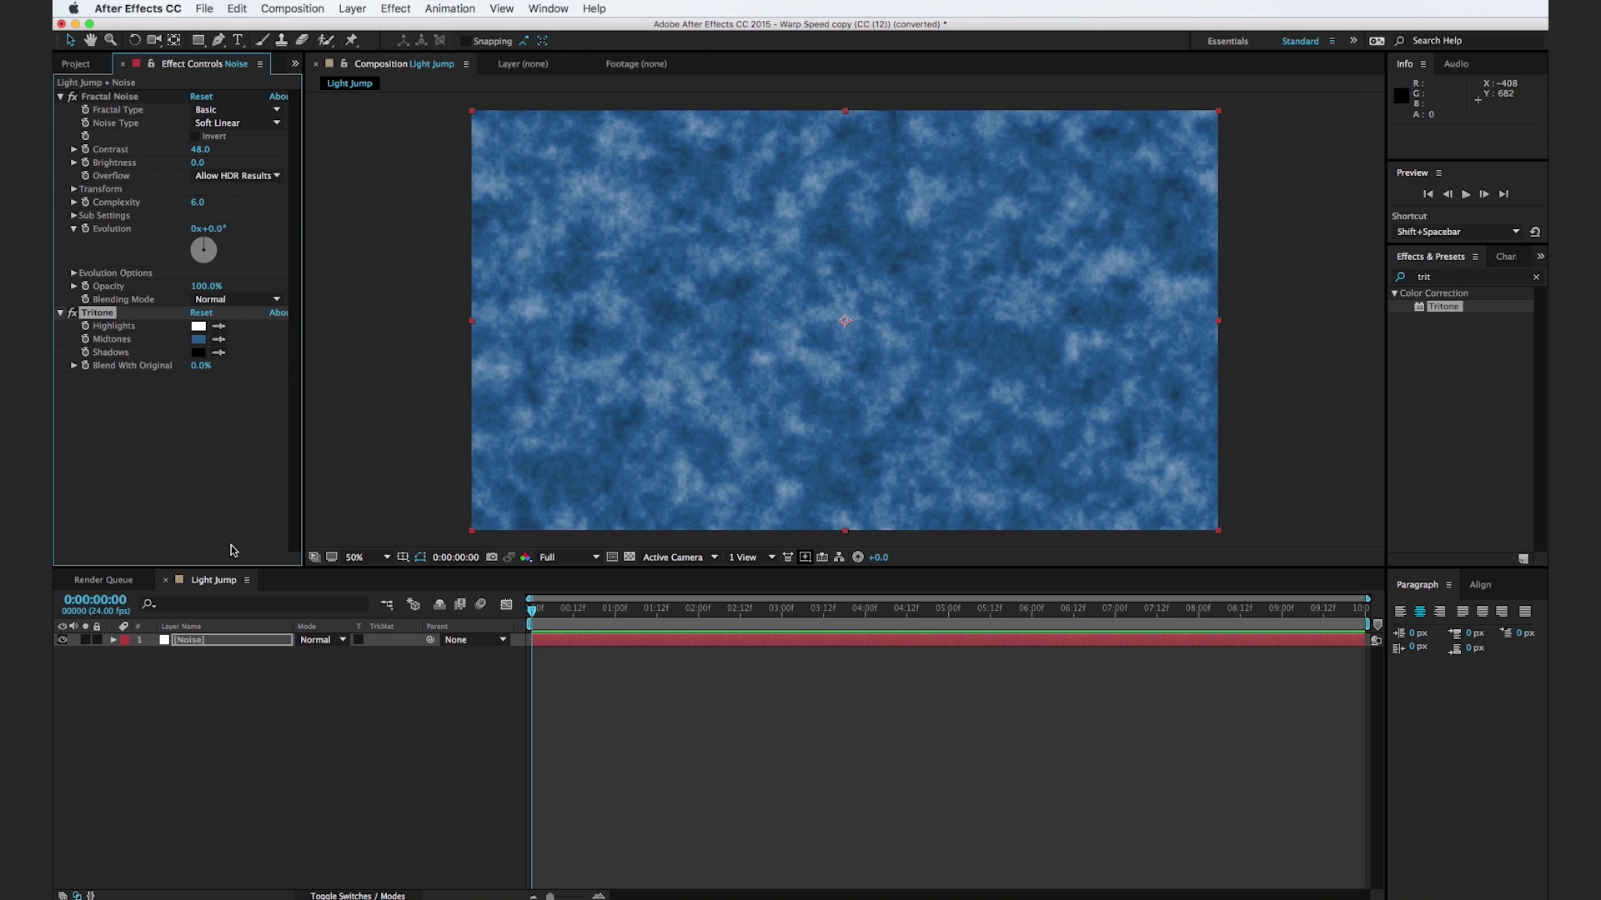
Step: Set the Tritone highlights to the lighter blue 4597F5
left_click(199, 326)
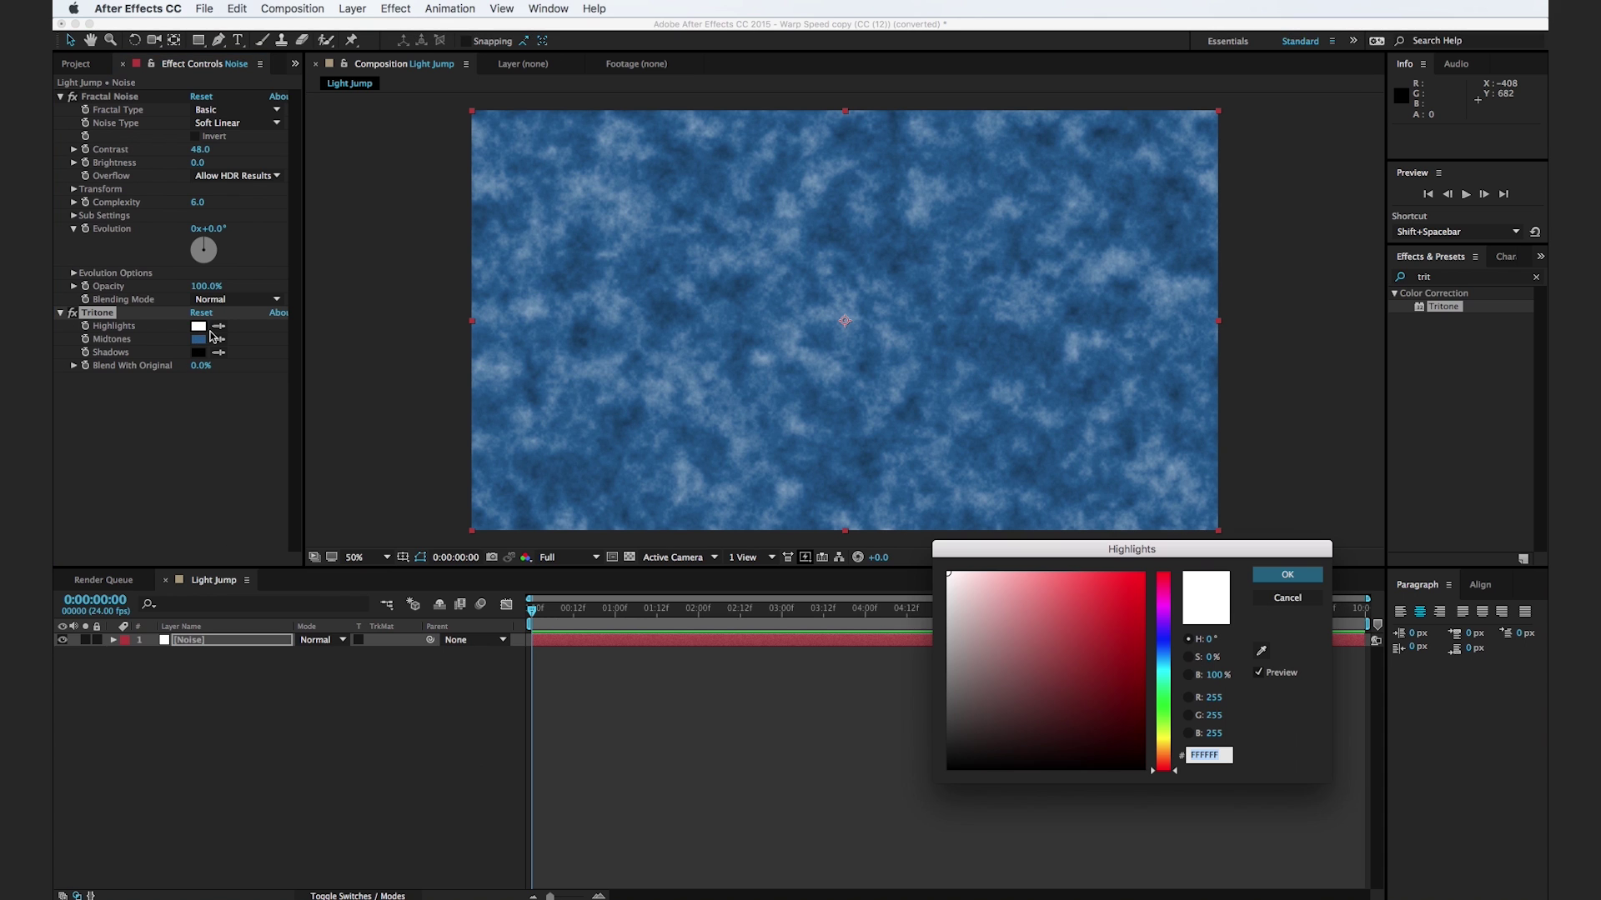
left_click(1163, 660)
left_click_drag(1094, 586, 1089, 577)
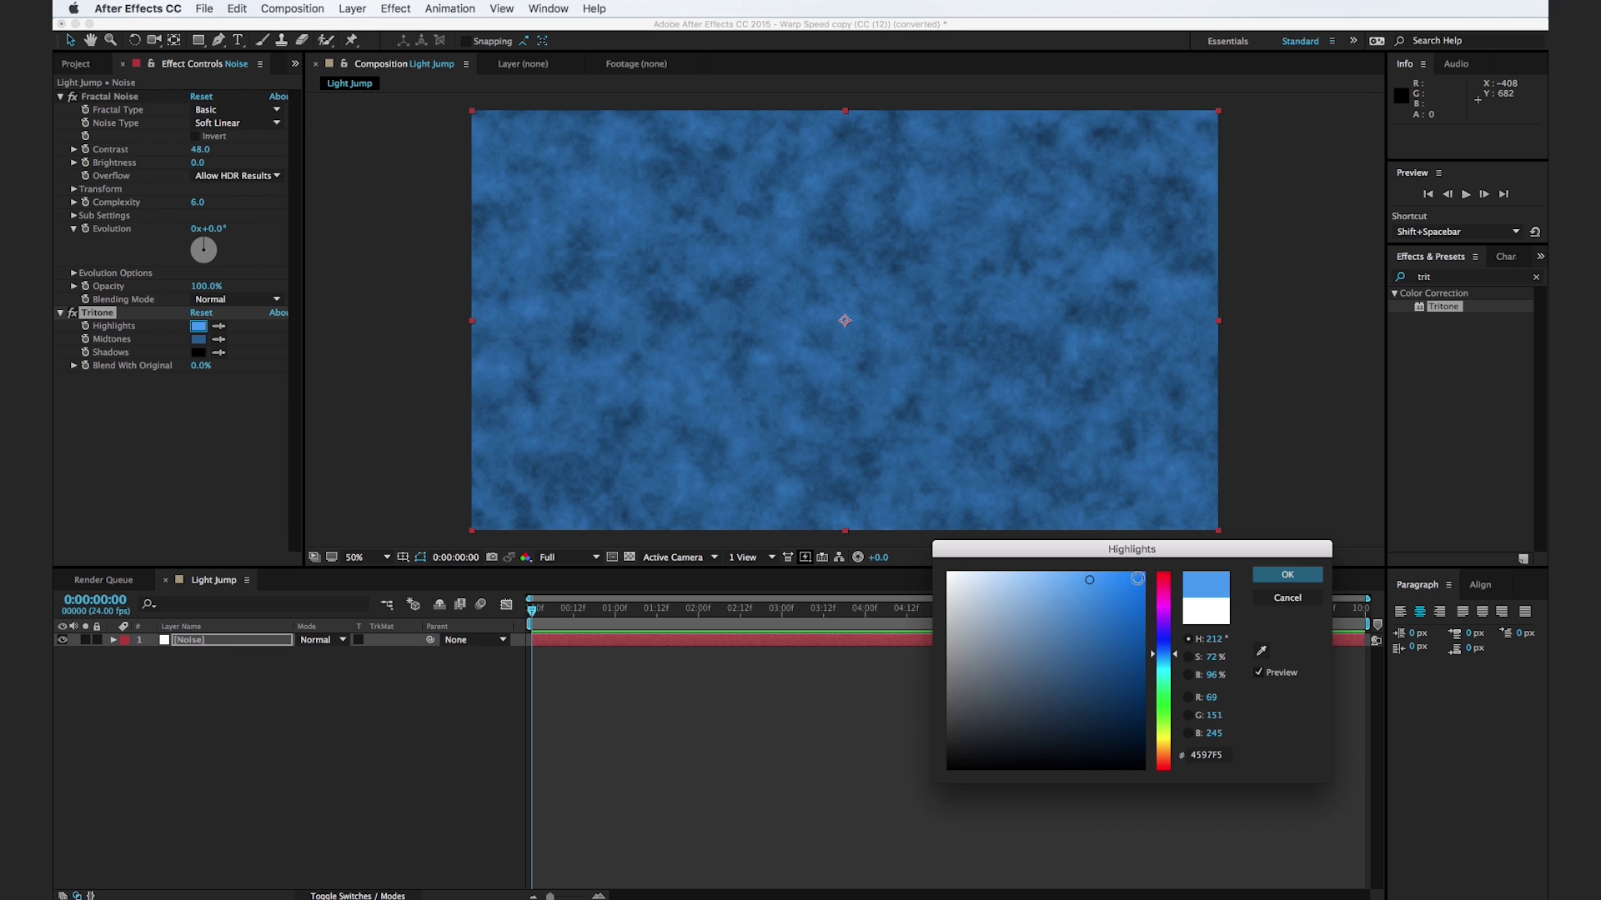
left_click(1285, 577)
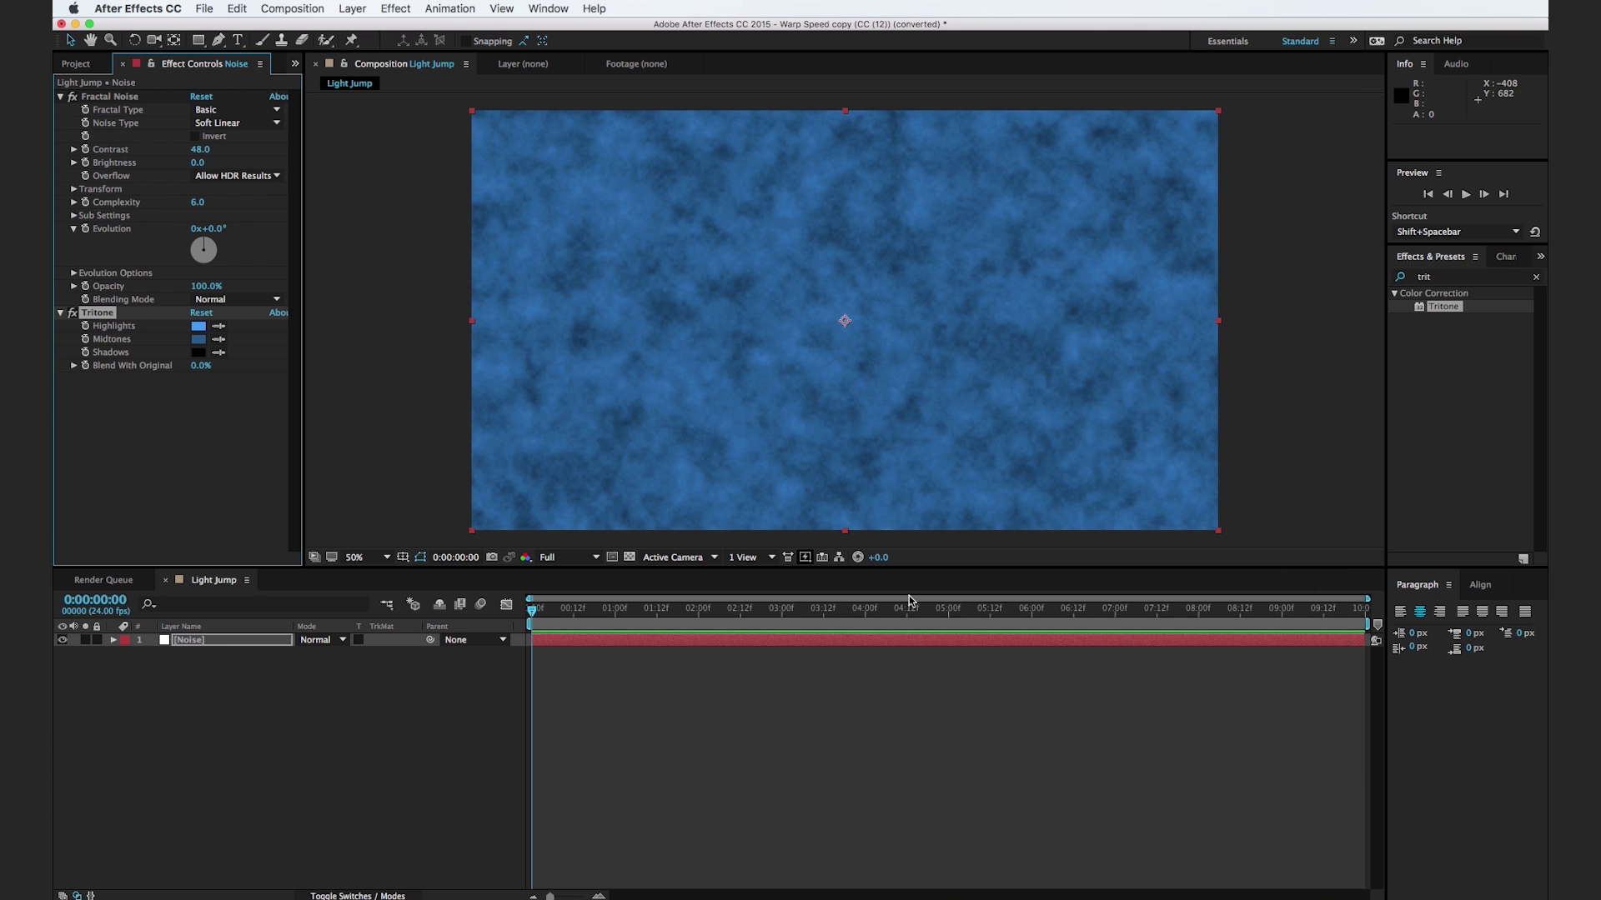
Step: Lower the Noise layer's opacity to 10% and deselect the layer
key("t")
left_click_drag(314, 654, 255, 673)
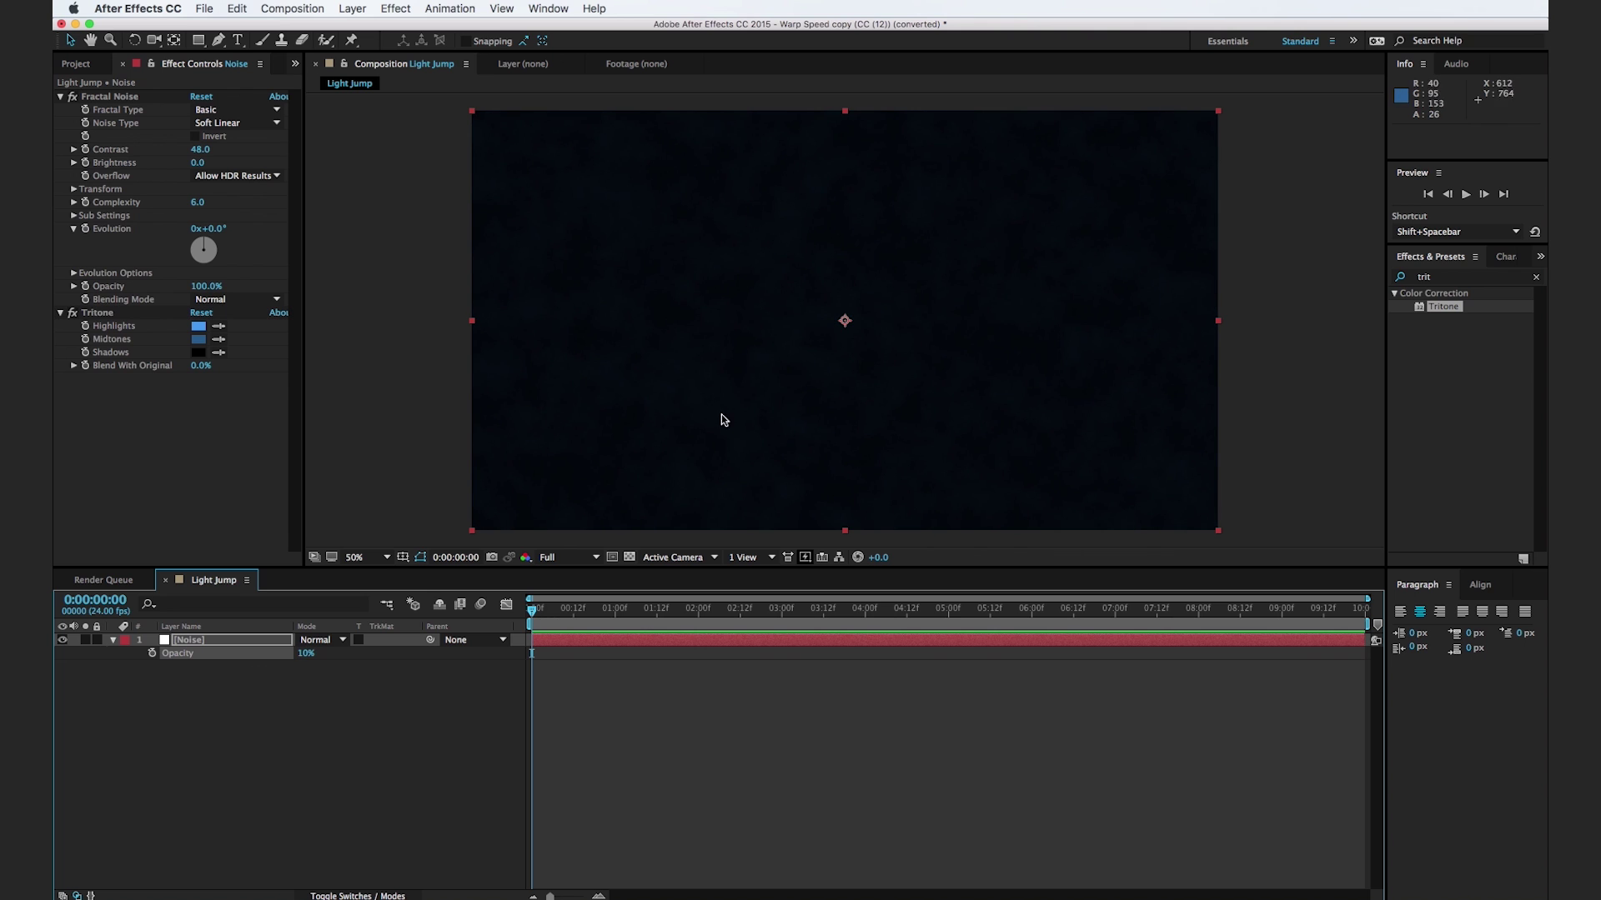
key("F2")
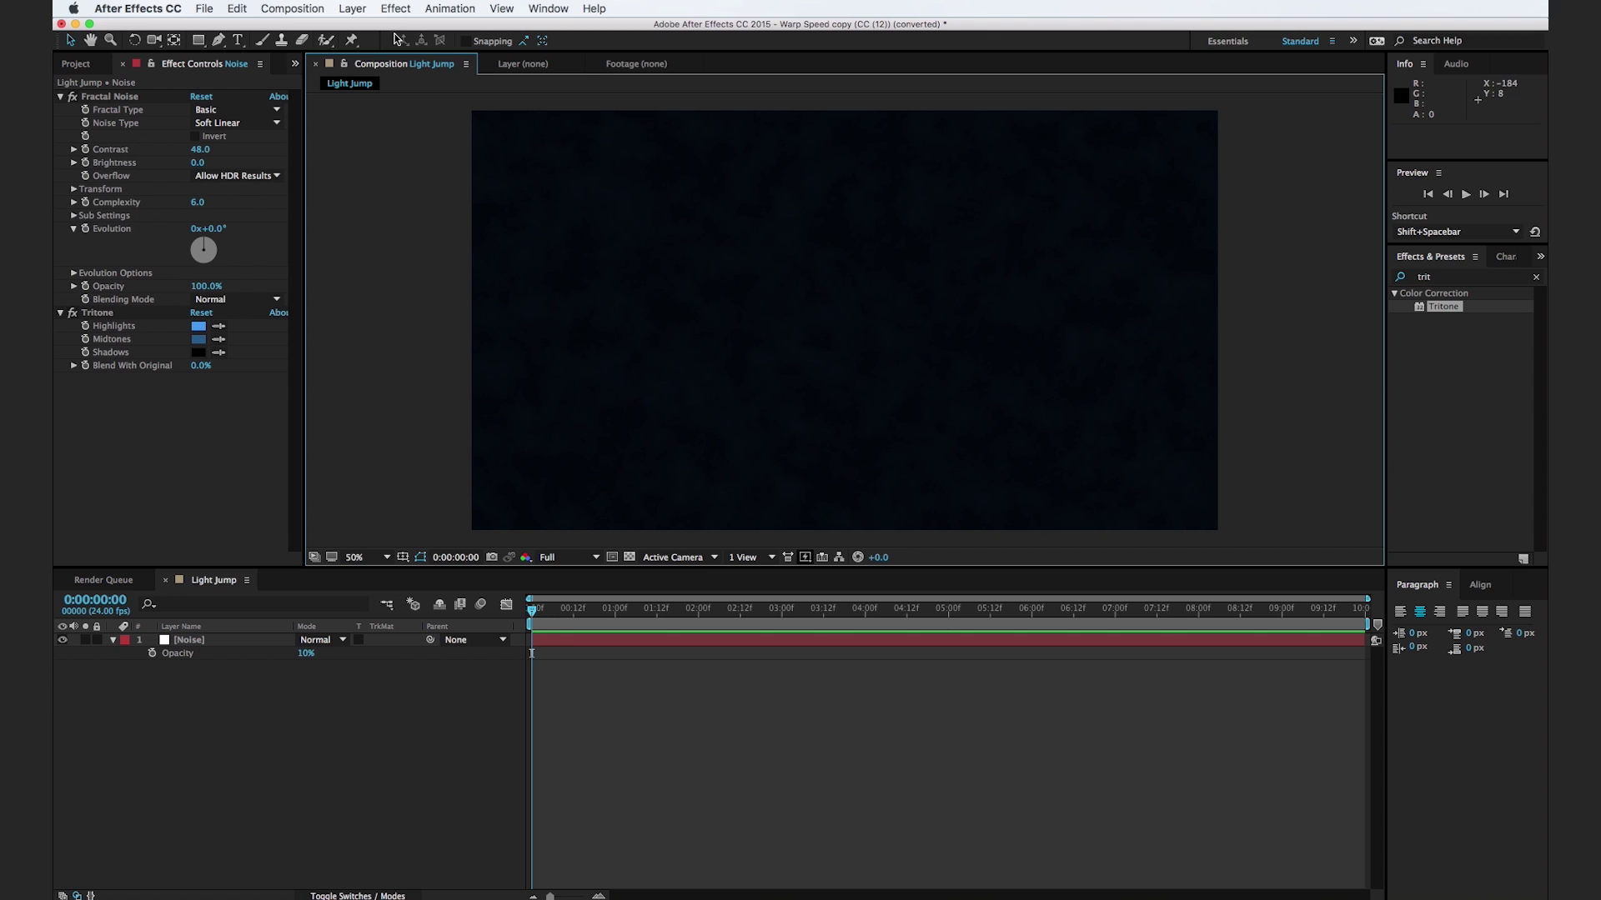
Step: Add a white, composition-sized solid layer named Stars above the Noise layer
left_click(360, 9)
mouse_move(397, 29)
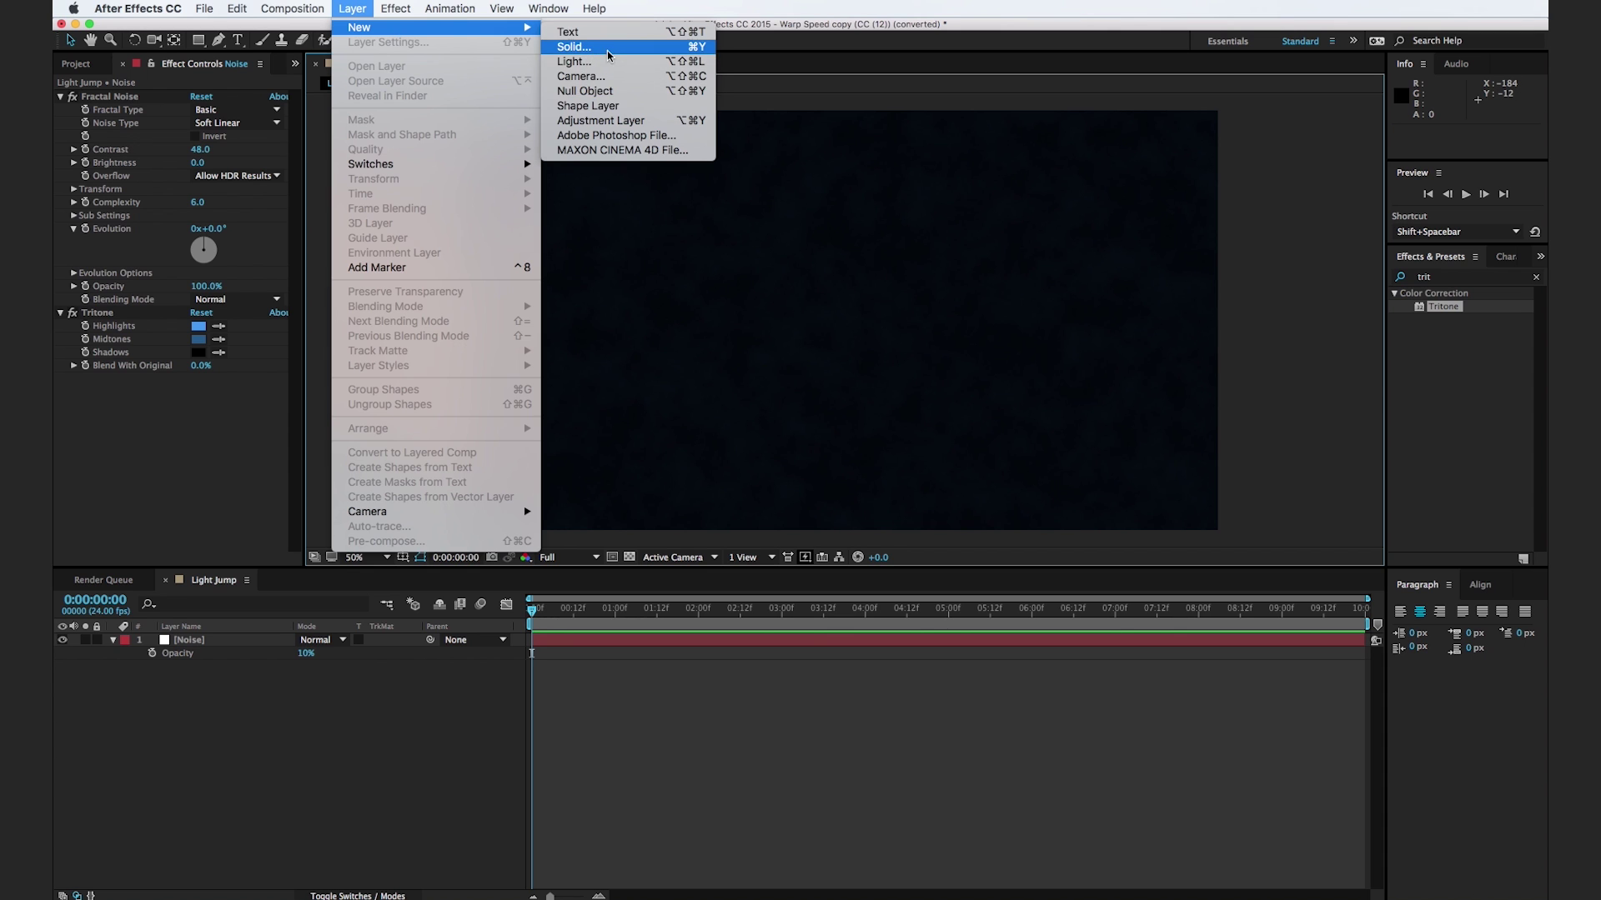
type("Stars")
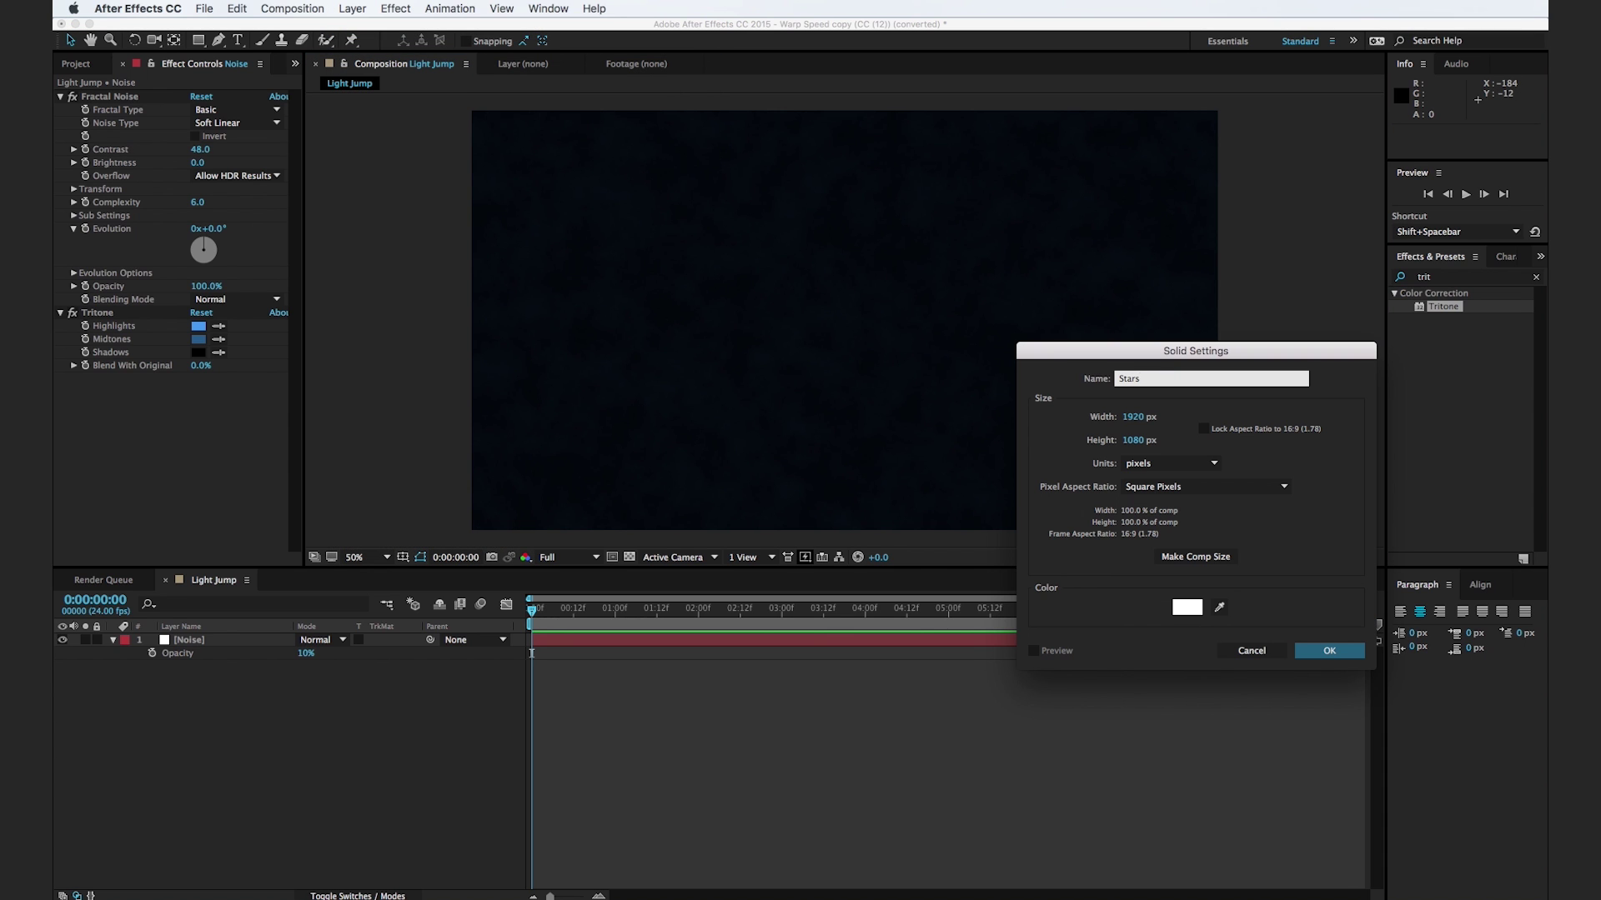
key("Return")
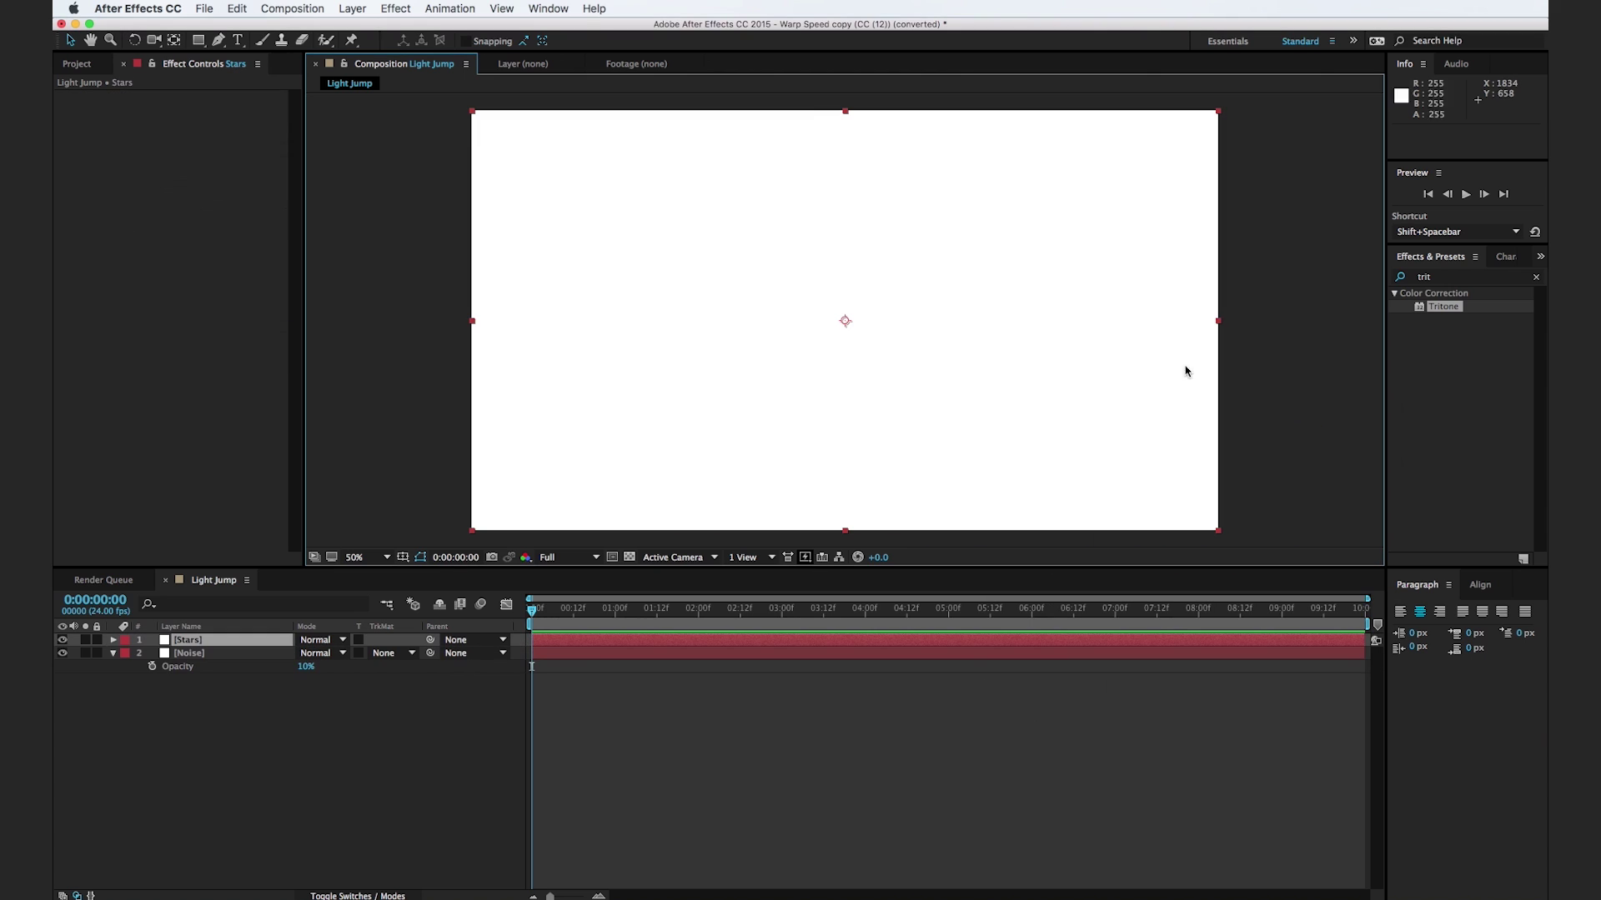
Step: Apply the CC Star Burst effect to the Stars layer
double_click(1469, 280)
type("CC Star")
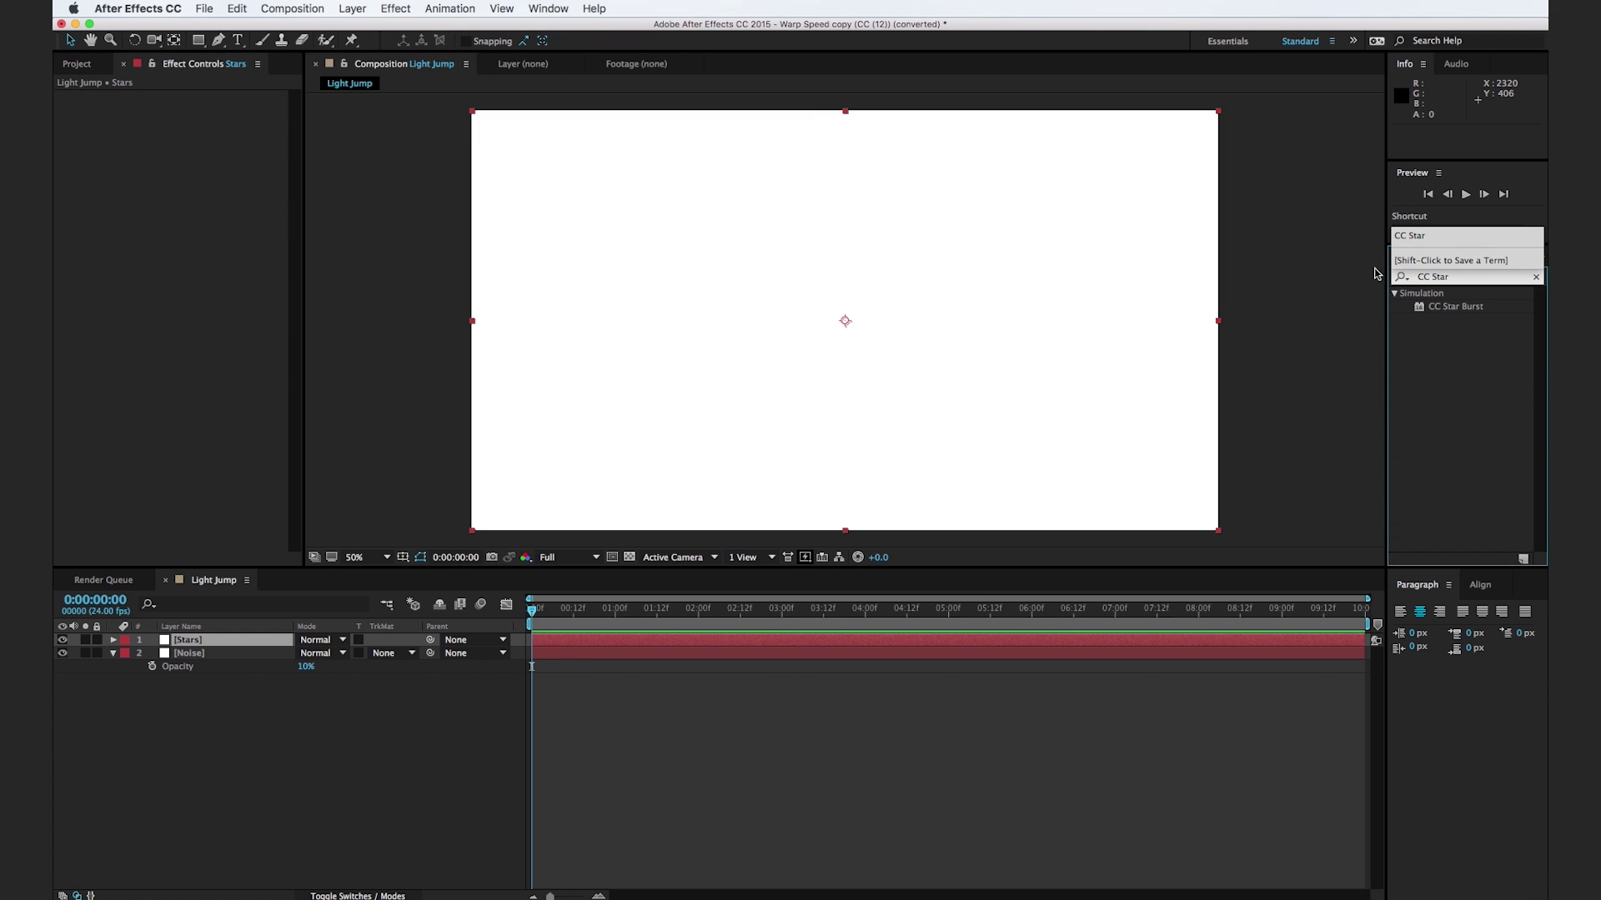
left_click_drag(1459, 307, 997, 322)
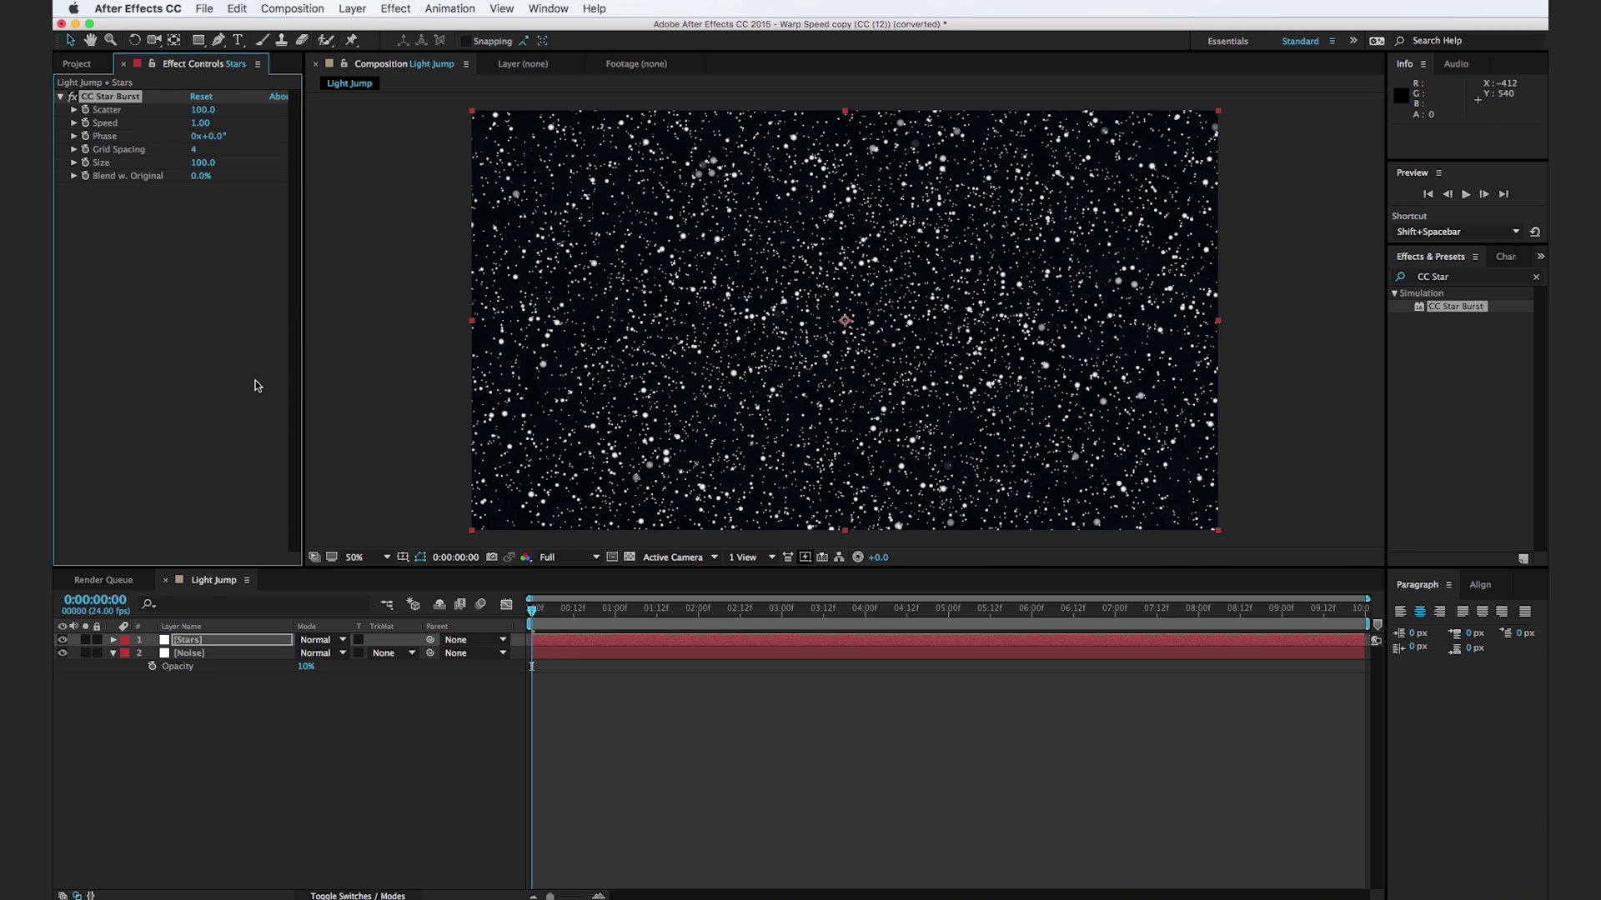
Step: Set the CC Star Burst speed to 0 and play back the composition to check the stars
left_click(201, 124)
type("0")
left_click(156, 437)
left_click(596, 607)
key("space")
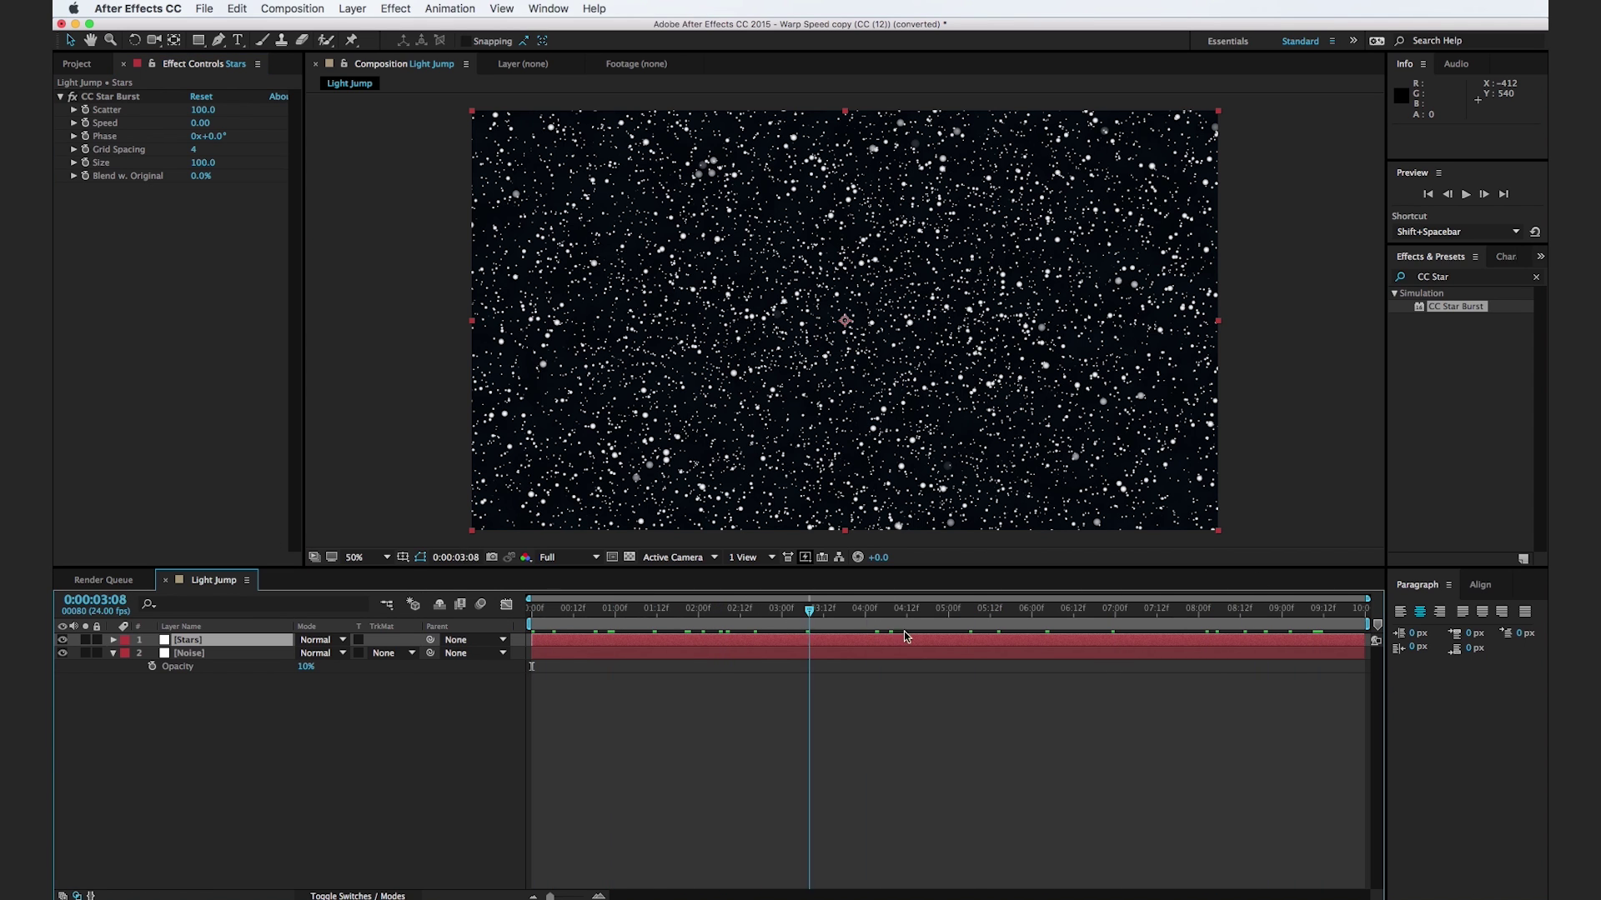
key("space")
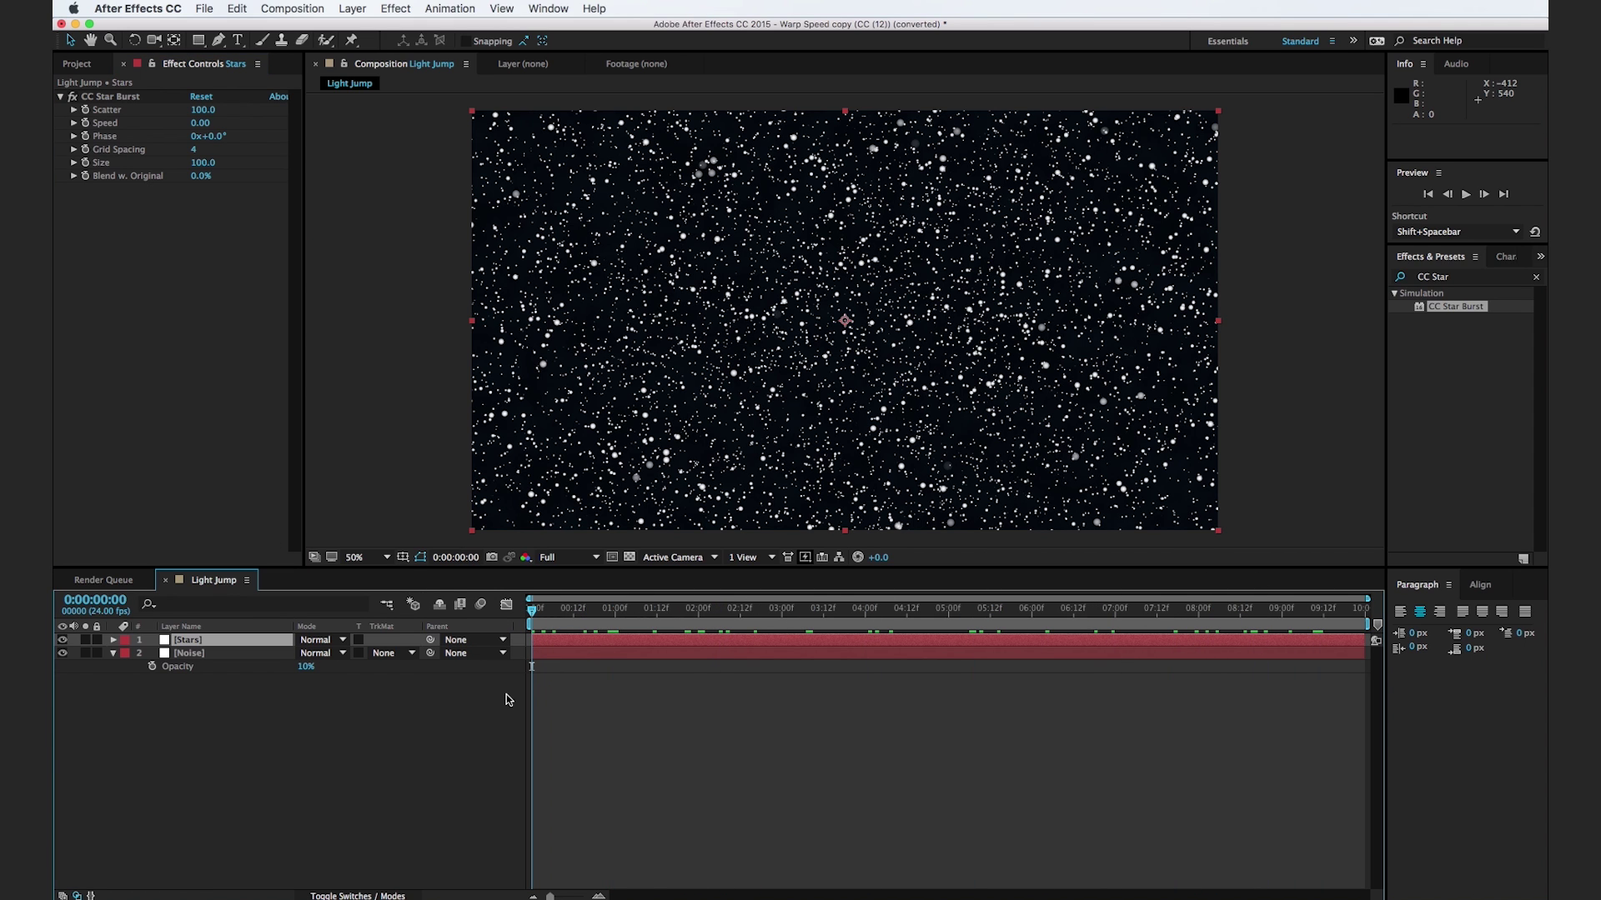
Step: Set the CC Star Burst Size to 40 and keyframe Phase from 0° at the start to -1x-180° at 0:00:01:19
left_click(204, 164)
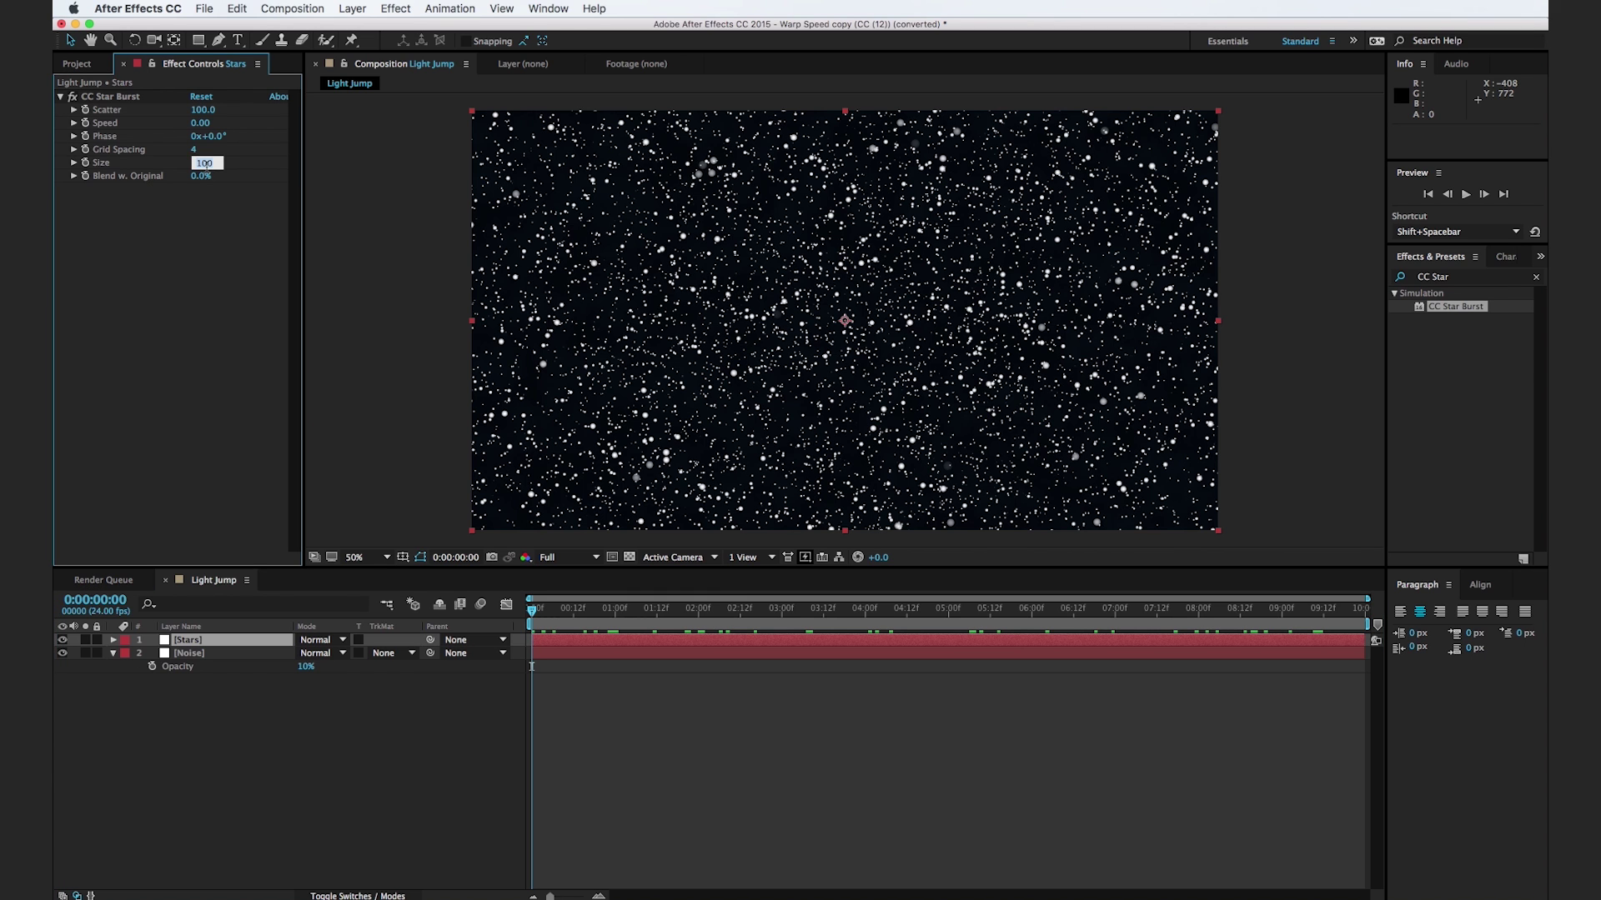
key("Return")
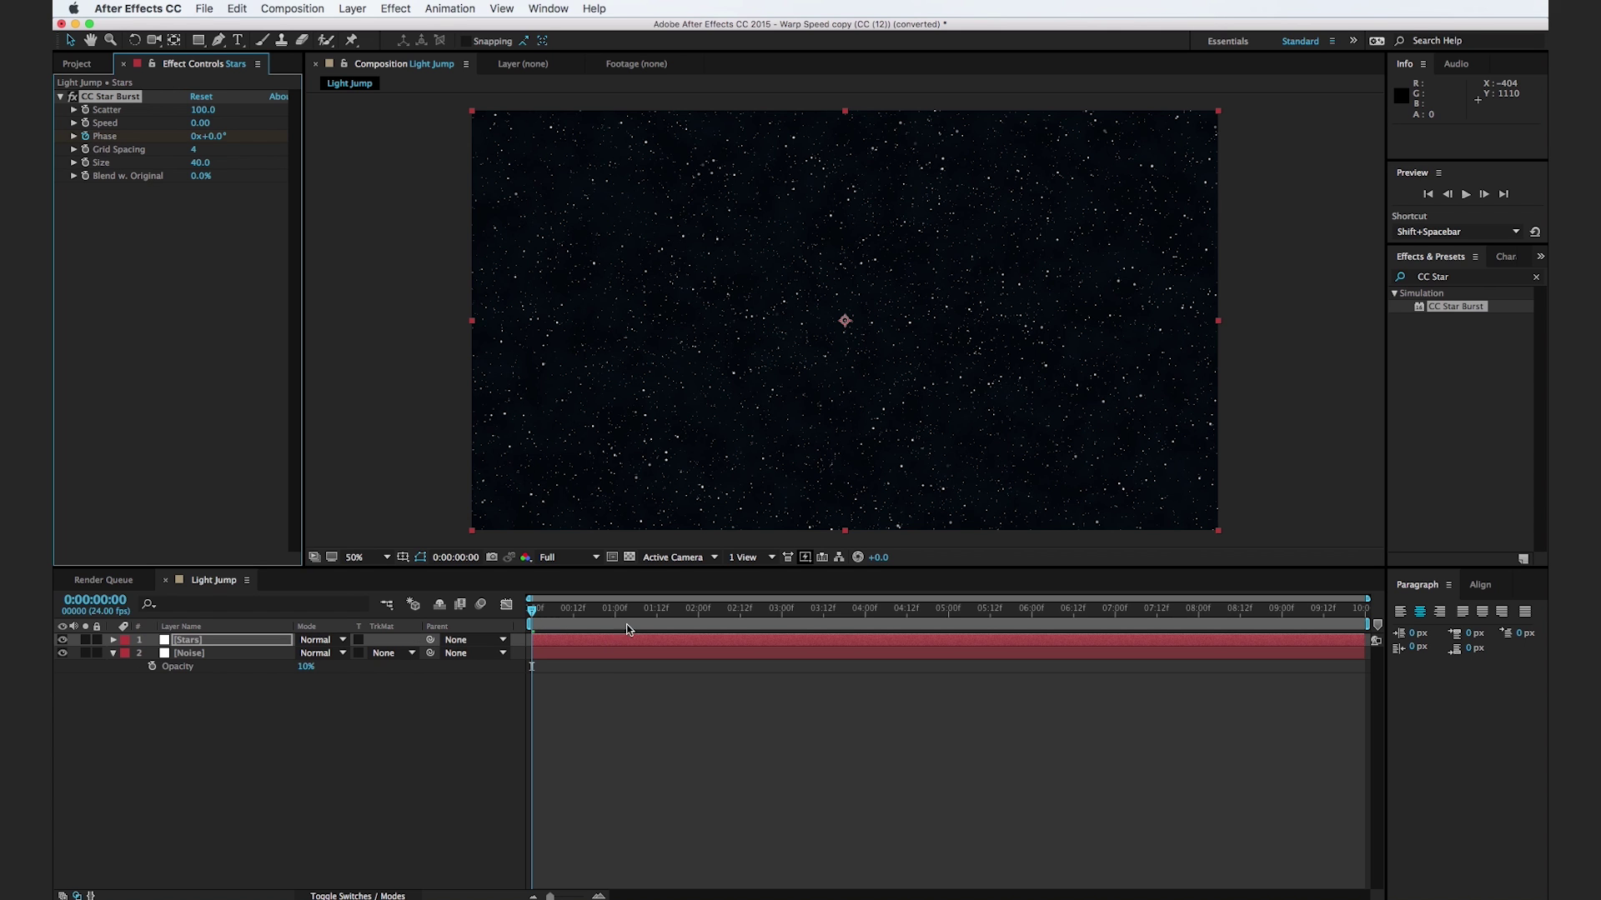
left_click_drag(609, 613, 682, 625)
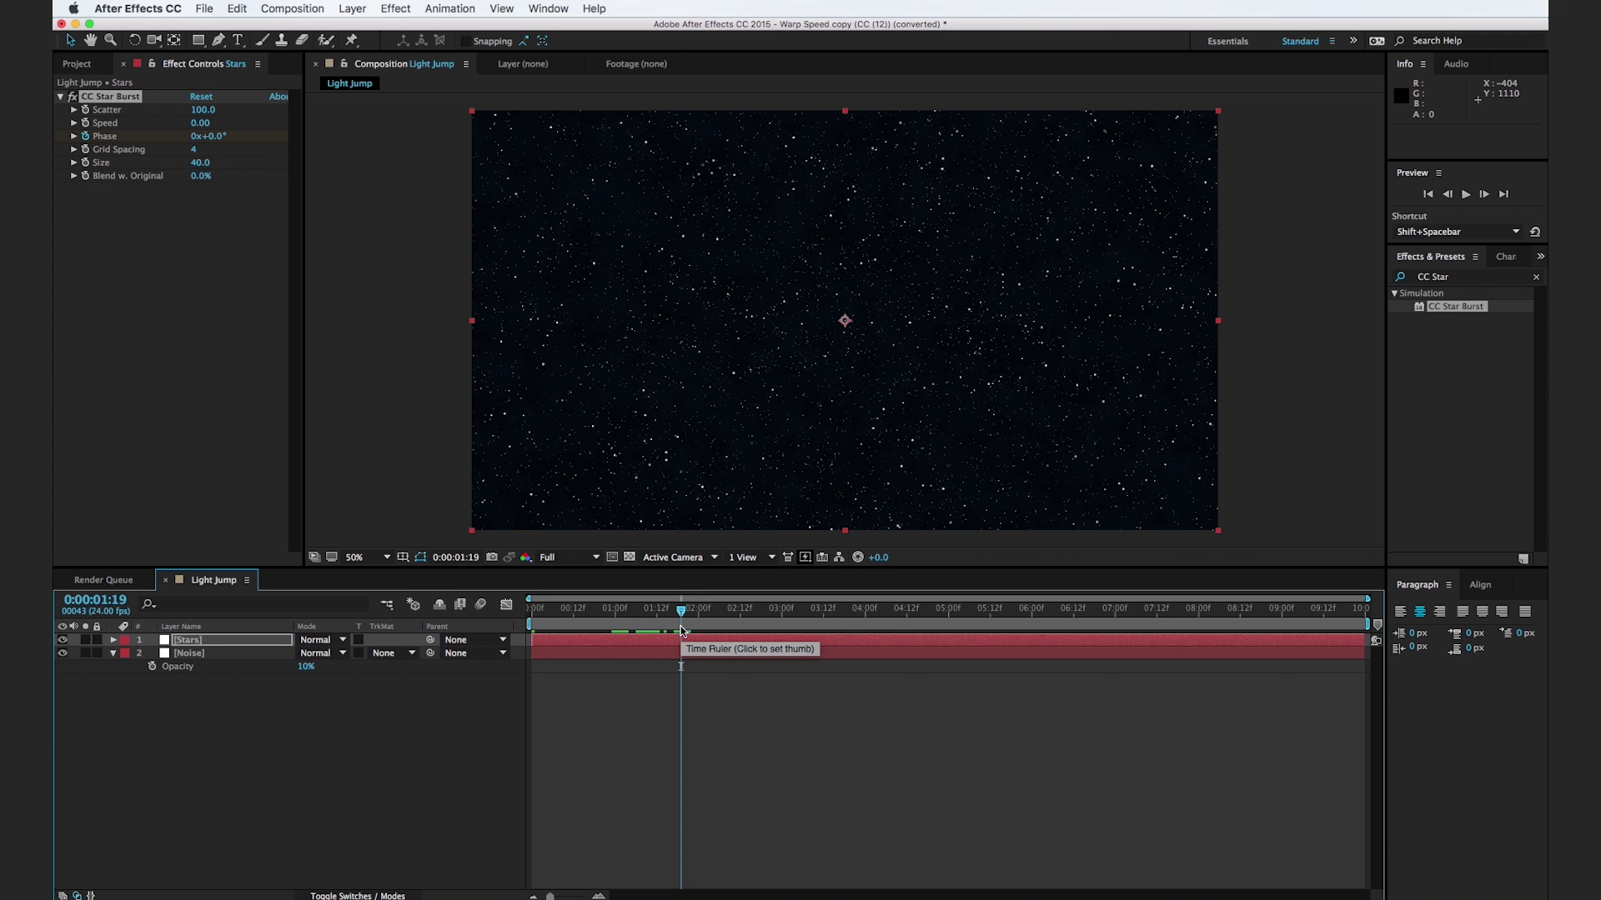
left_click_drag(213, 137, 77, 324)
left_click_drag(189, 149, 217, 153)
key("super+shift+a")
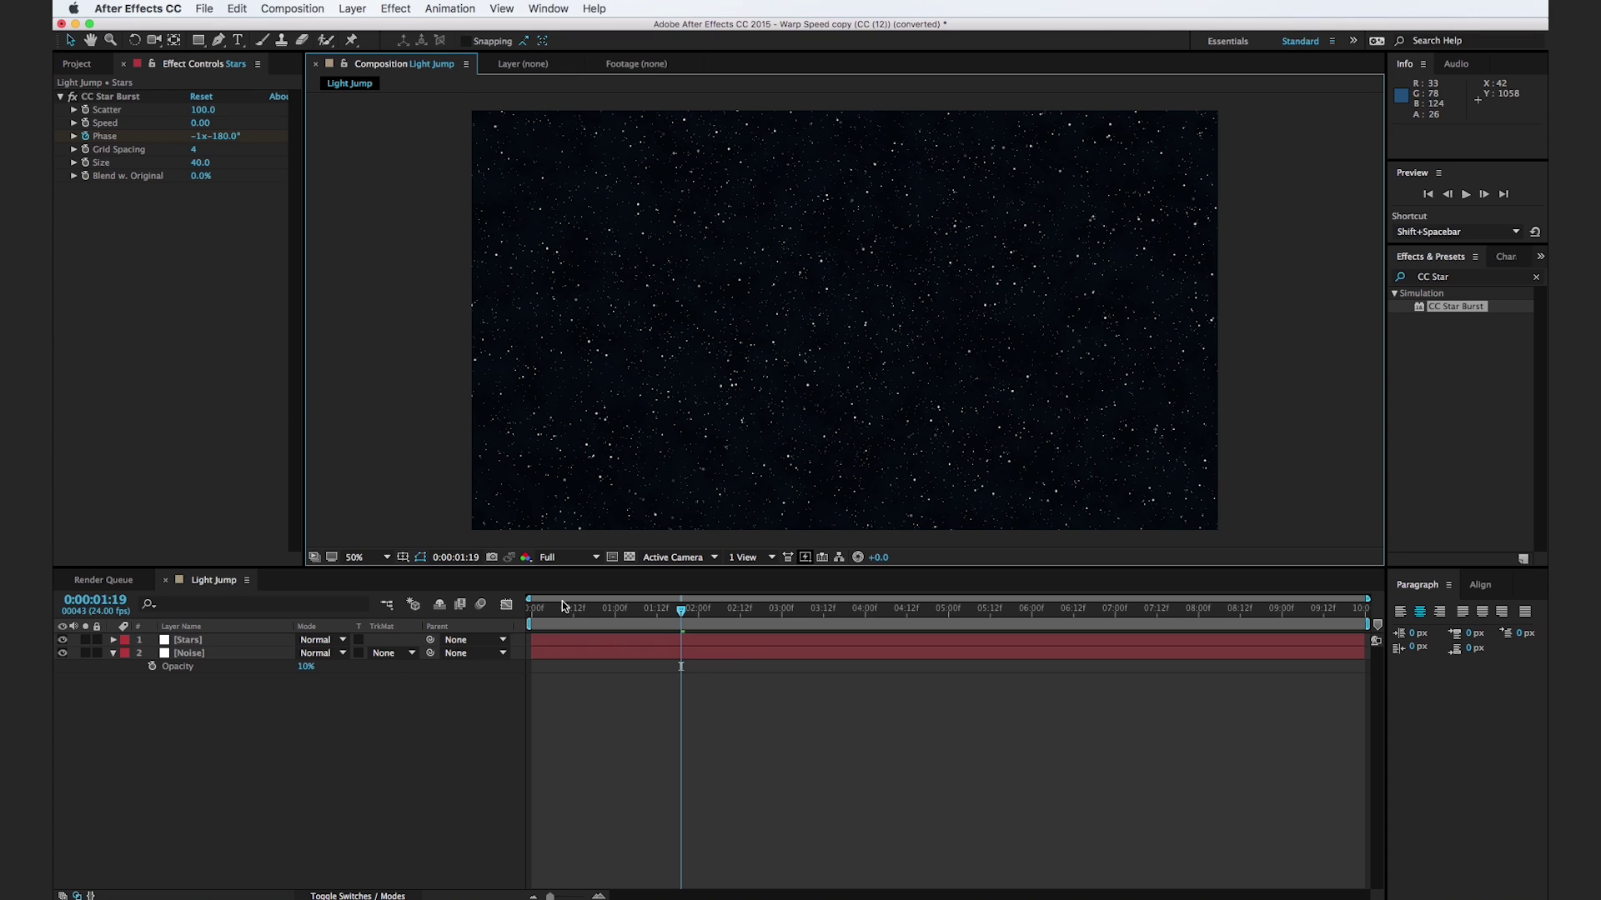
left_click_drag(556, 613, 636, 641)
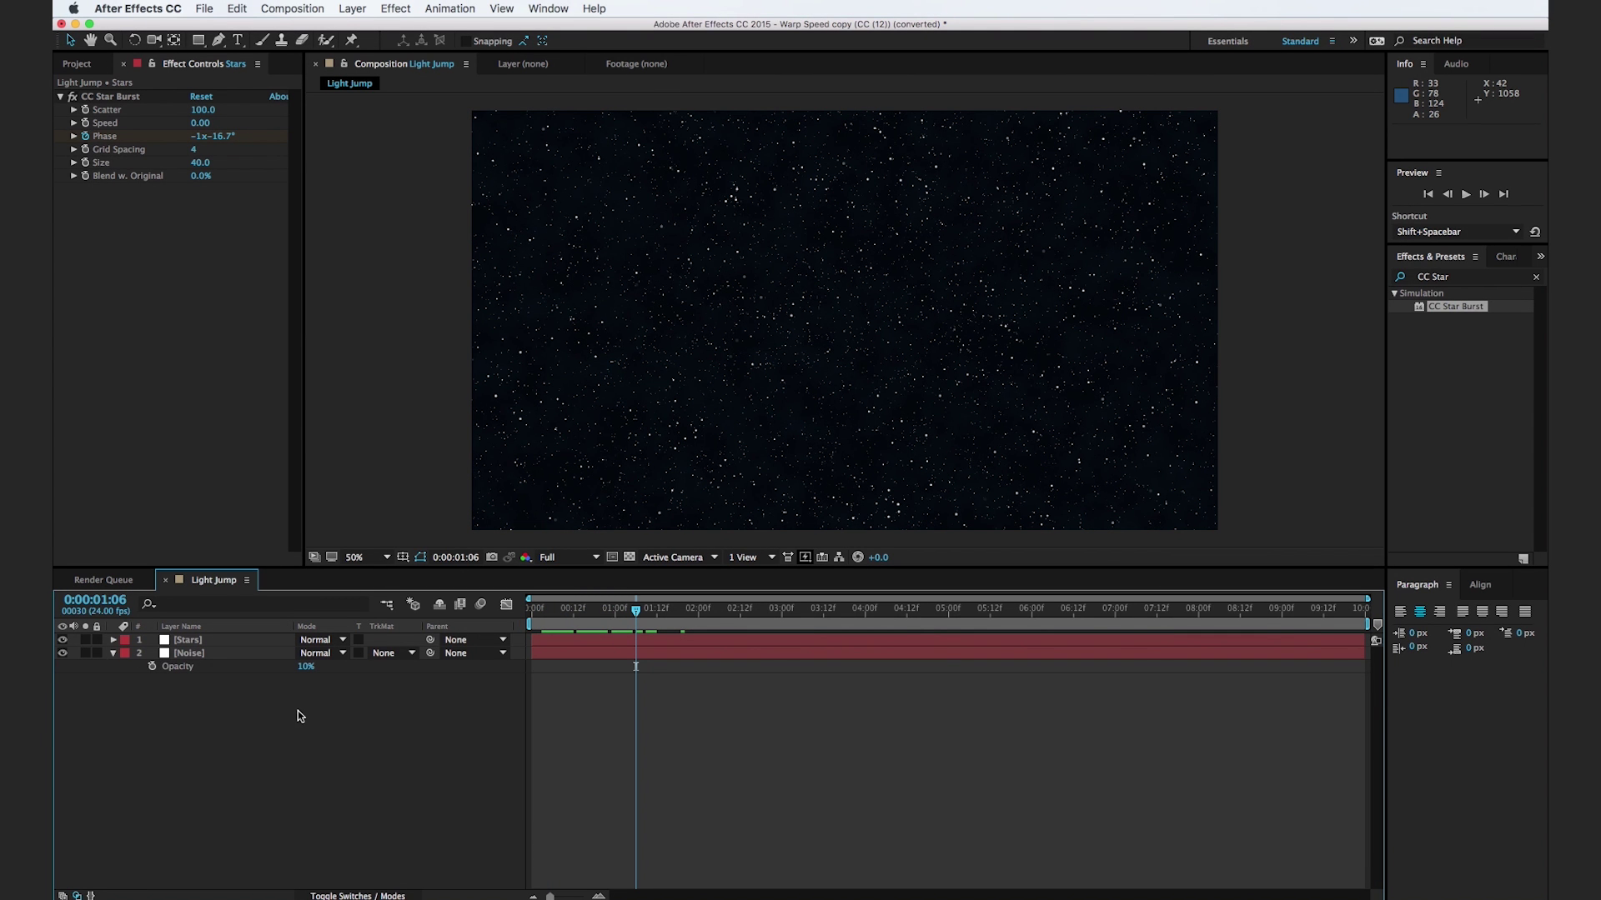
Step: Reshape the speed curve of the first Phase keyframe to start from about zero and accelerate gradually toward the second keyframe
key("u")
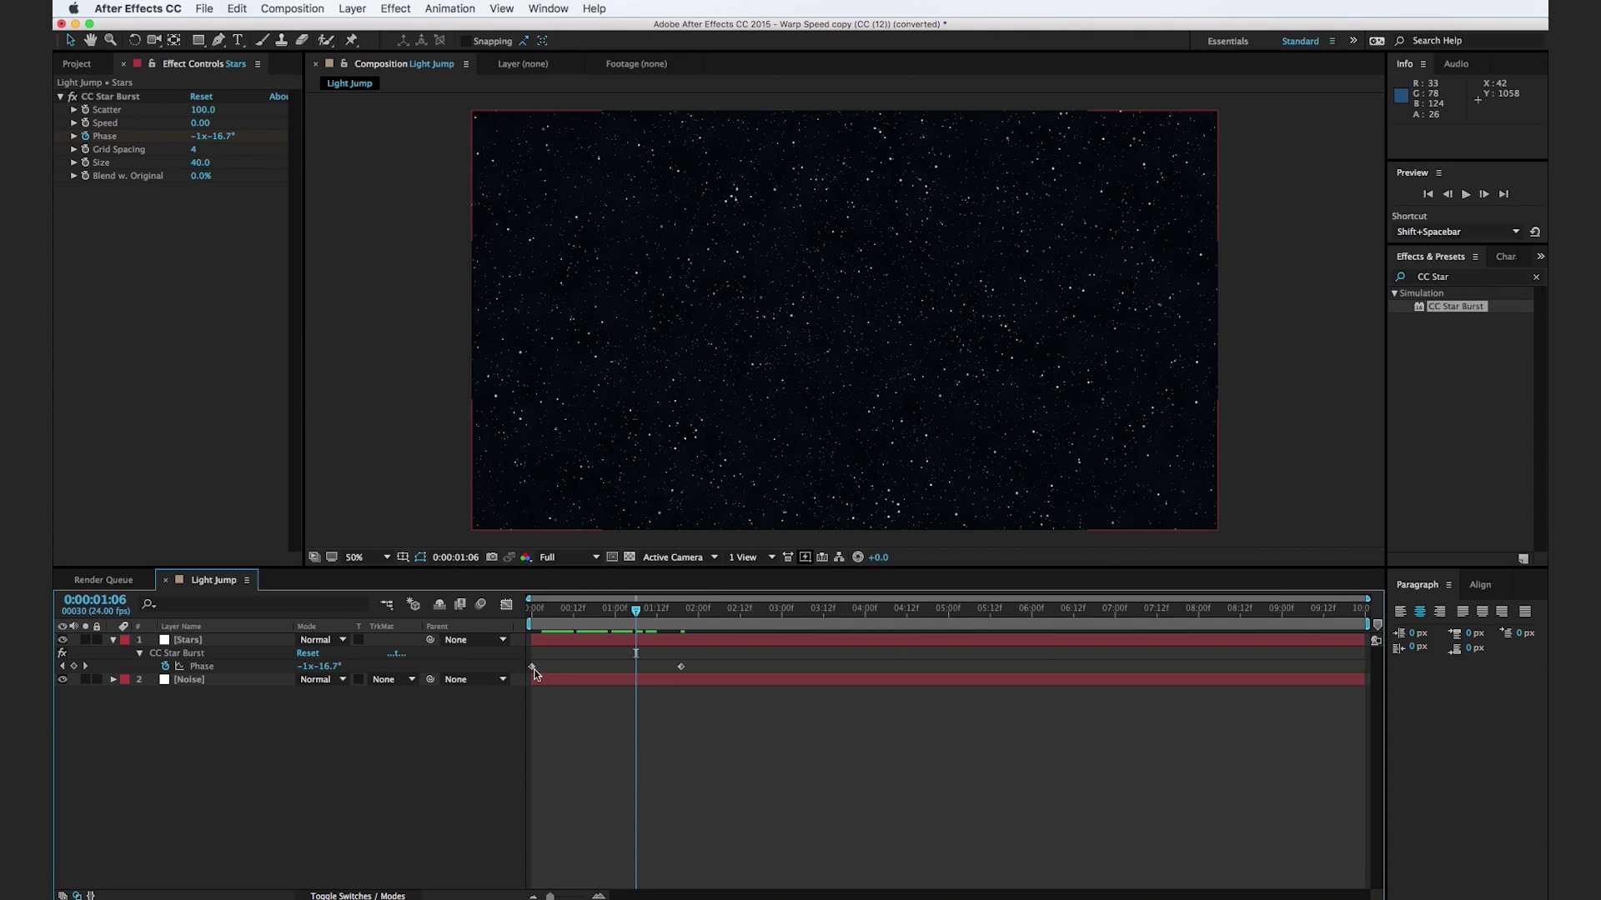
left_click(682, 669)
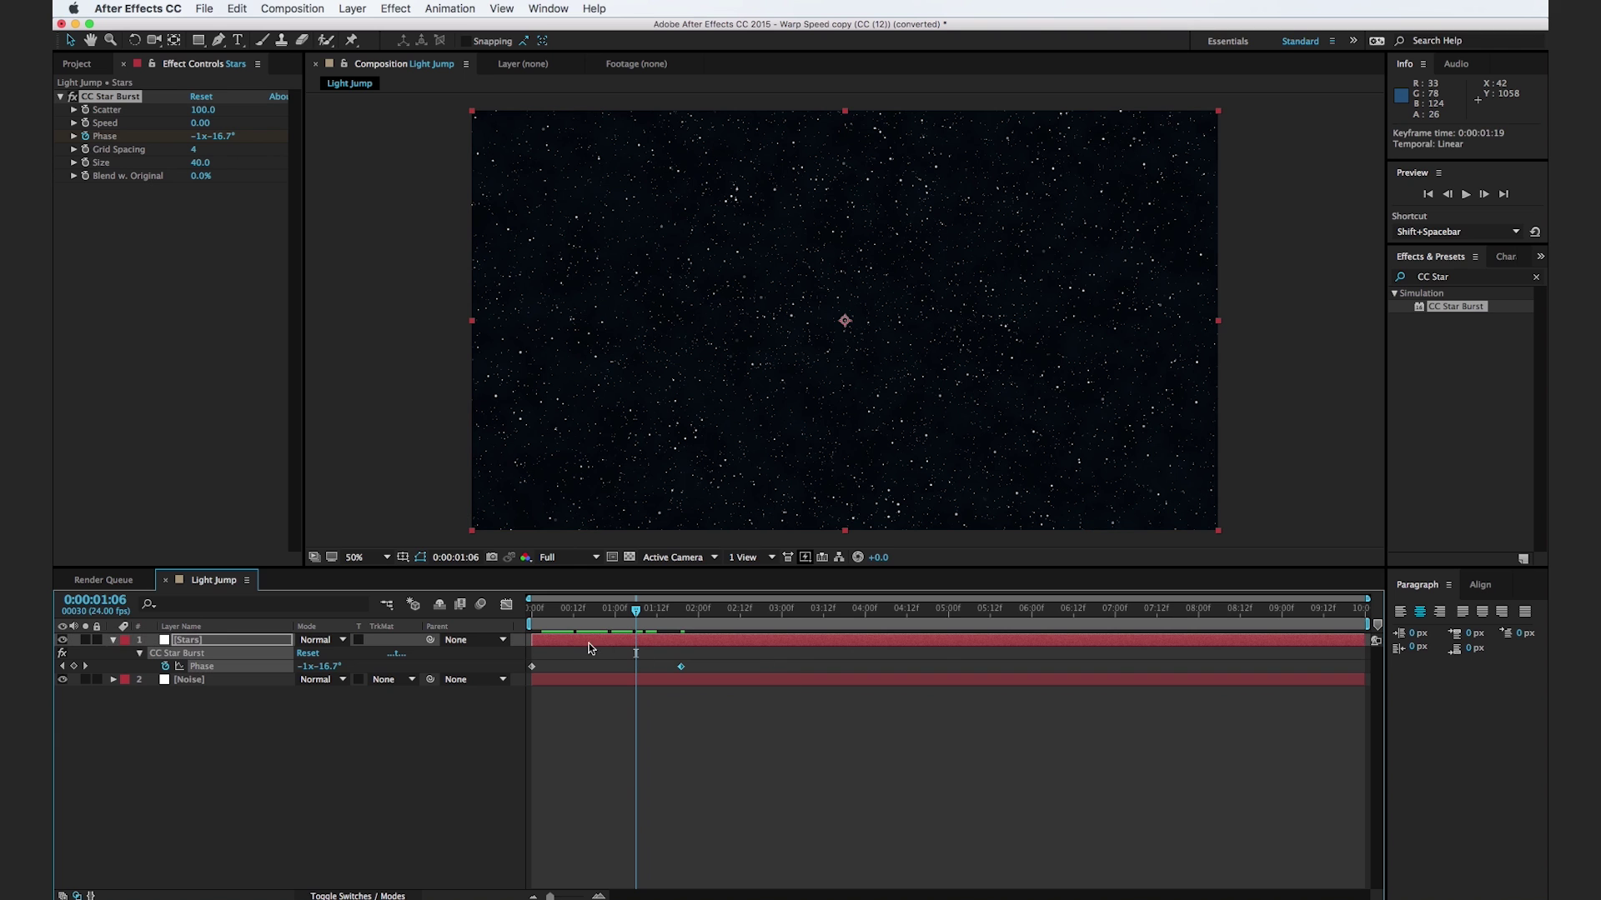
left_click(507, 606)
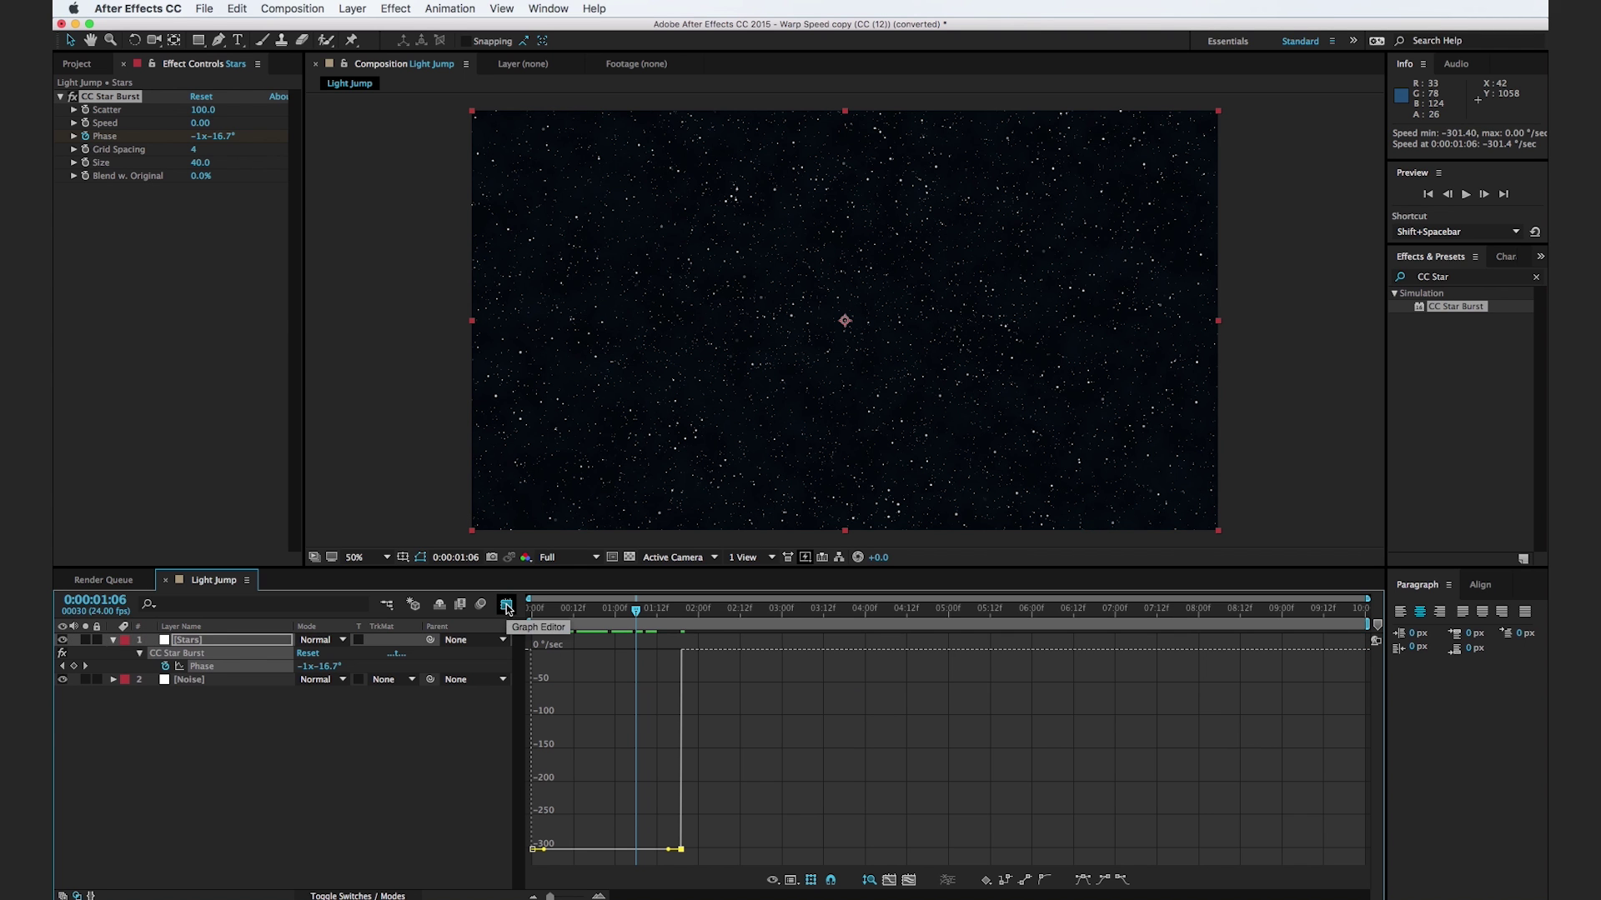
left_click_drag(546, 854, 635, 626)
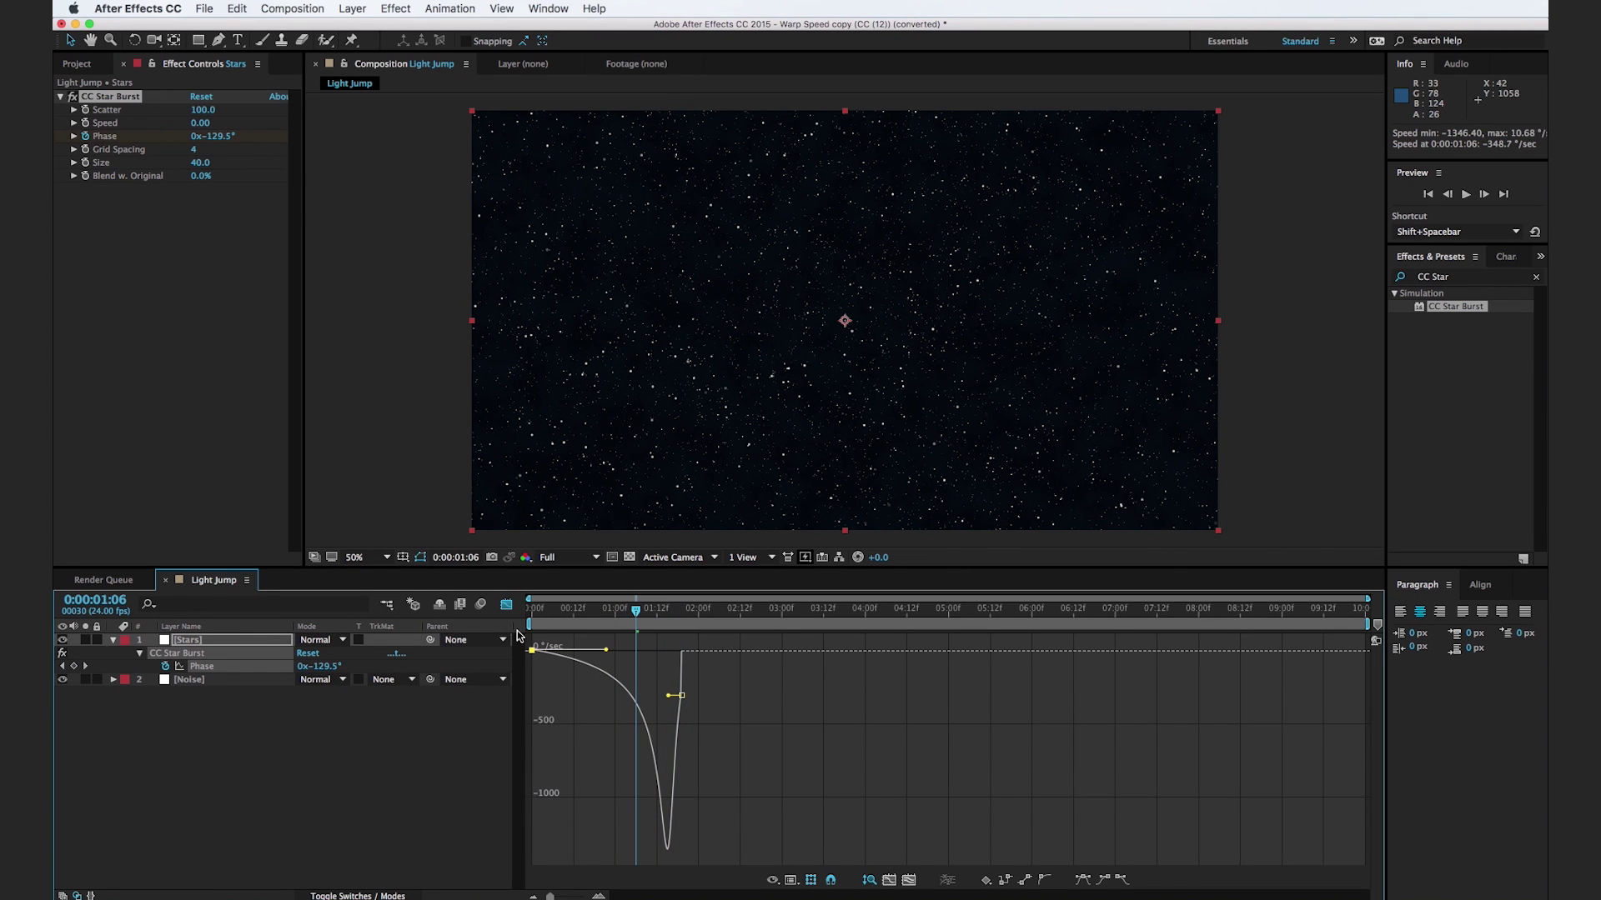
left_click(507, 606)
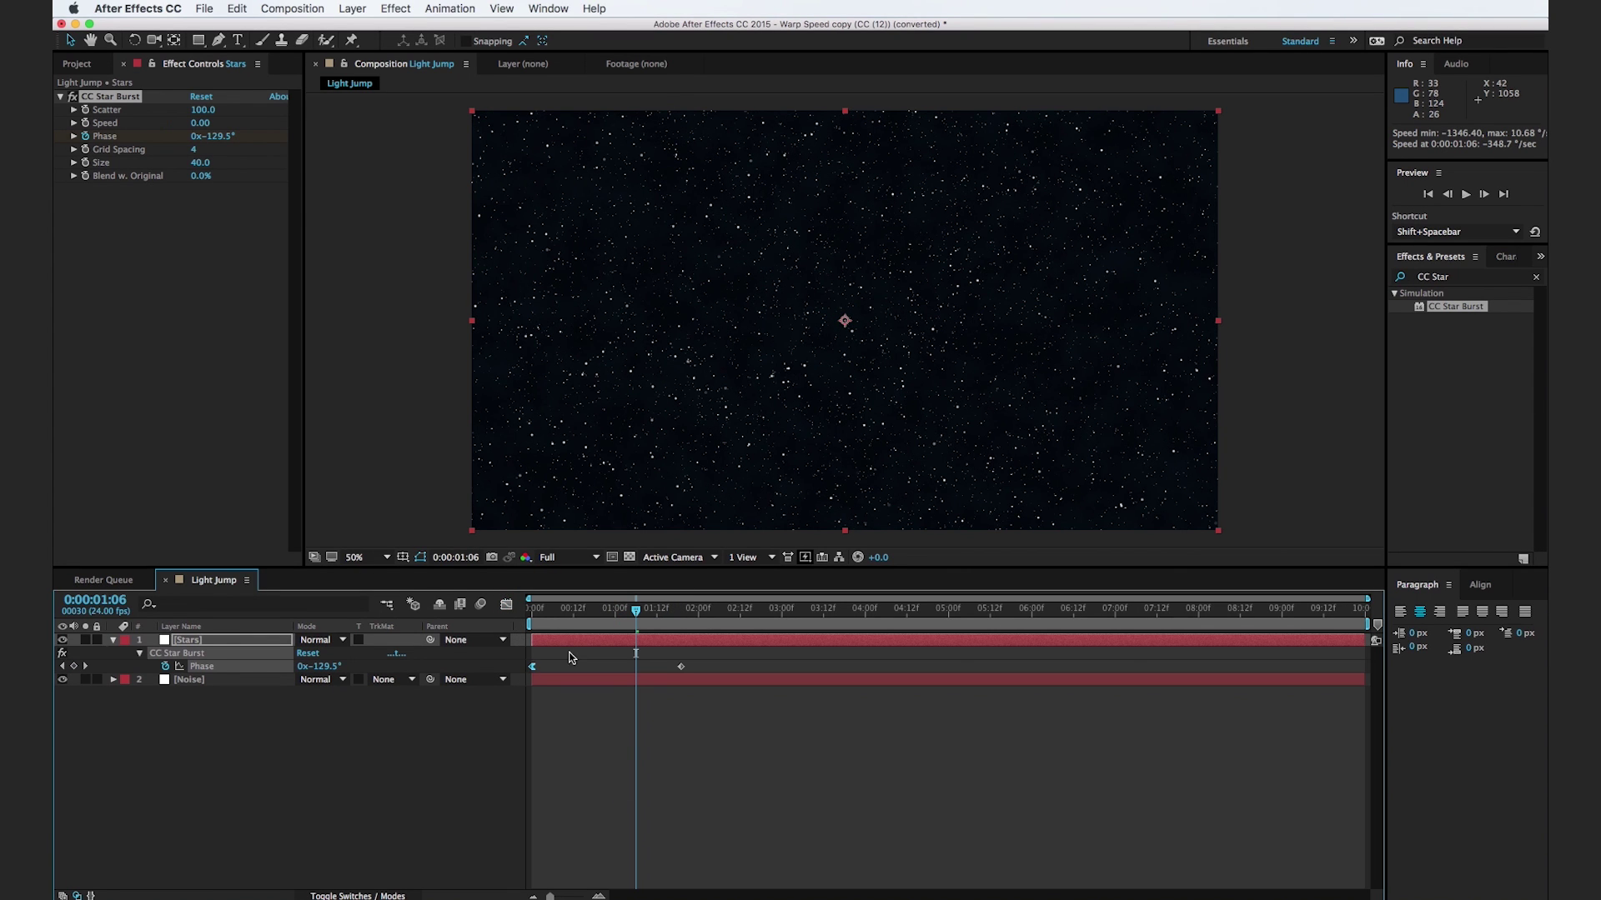
Step: Keyframe the CC Star Burst Size from 40 at 0:00:00:16 to 100 at 0:00:01:19 and scrub through the change
left_click_drag(599, 621, 587, 627)
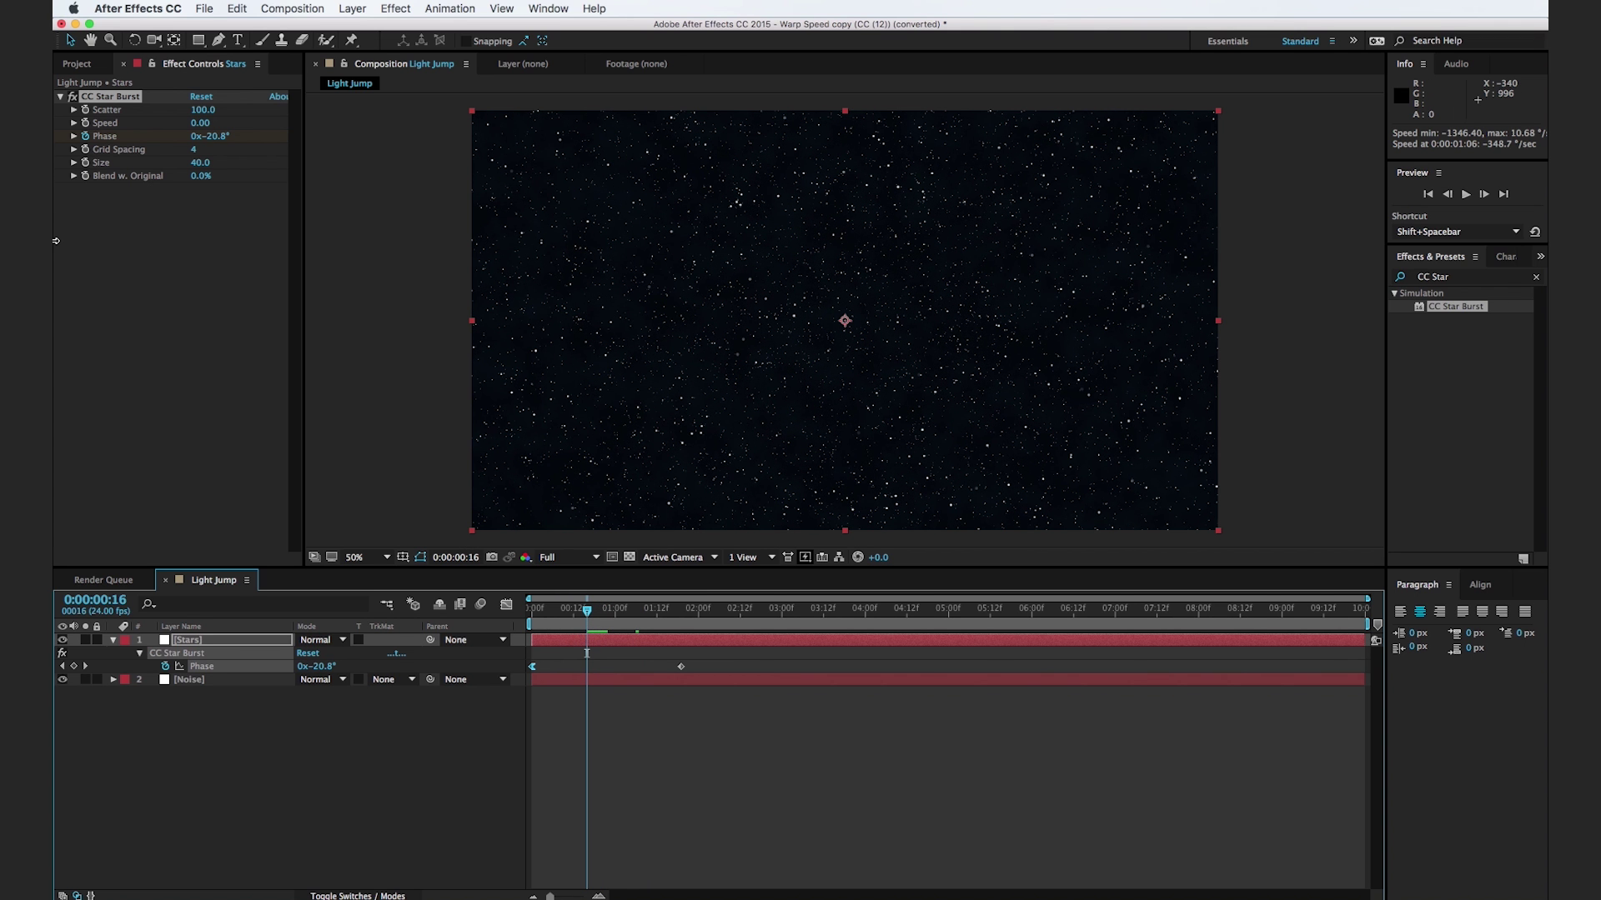
left_click(83, 163)
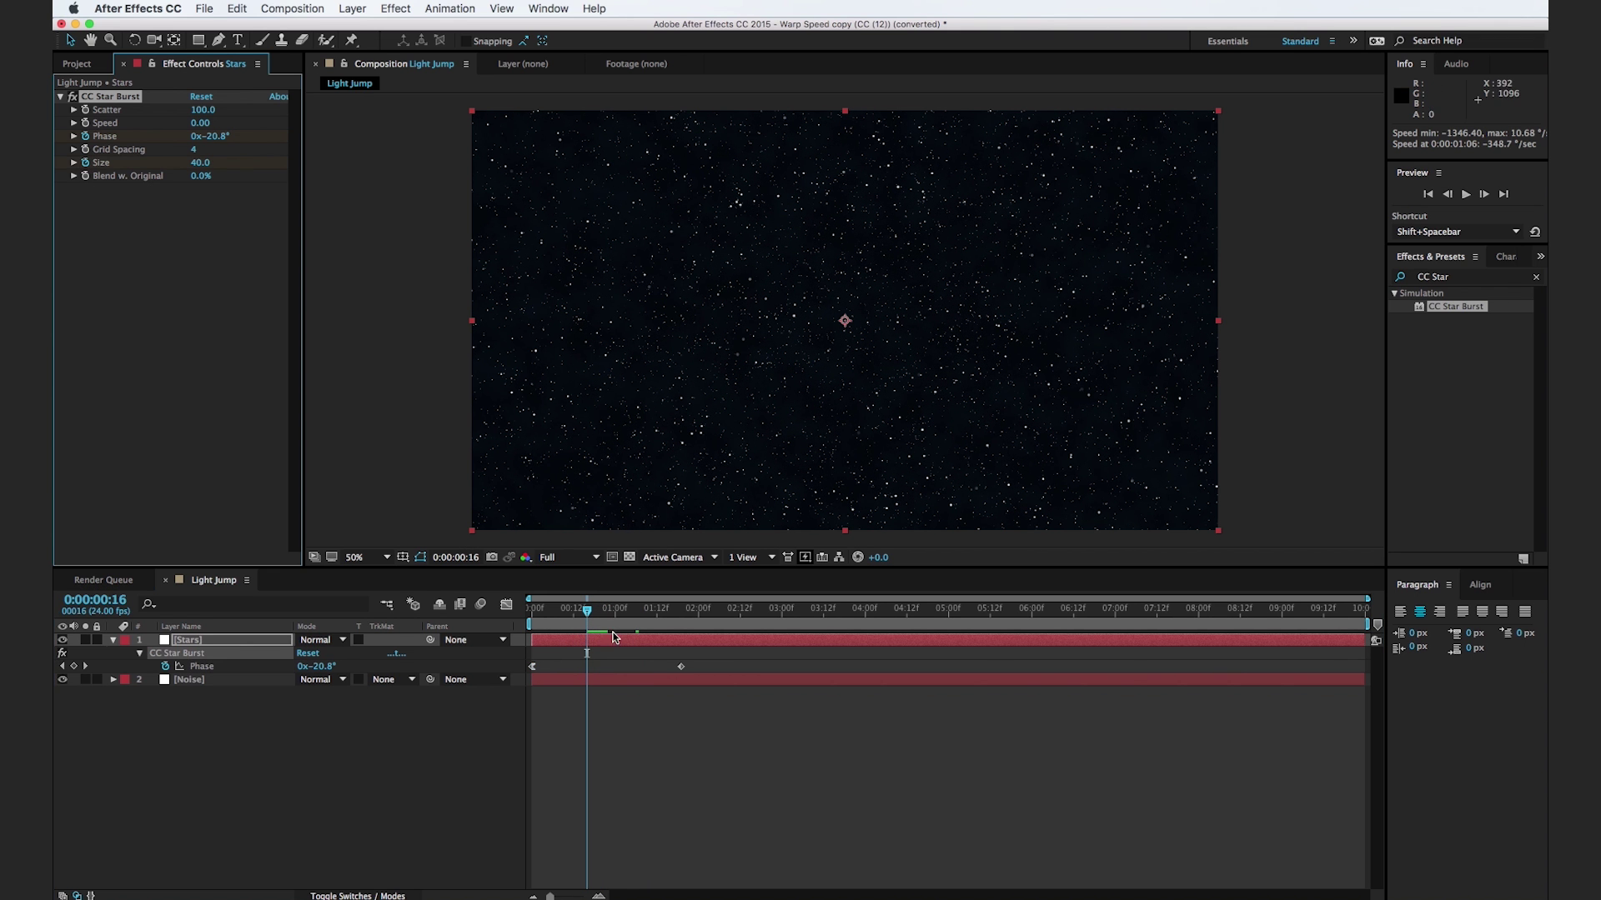
left_click_drag(622, 620, 682, 624)
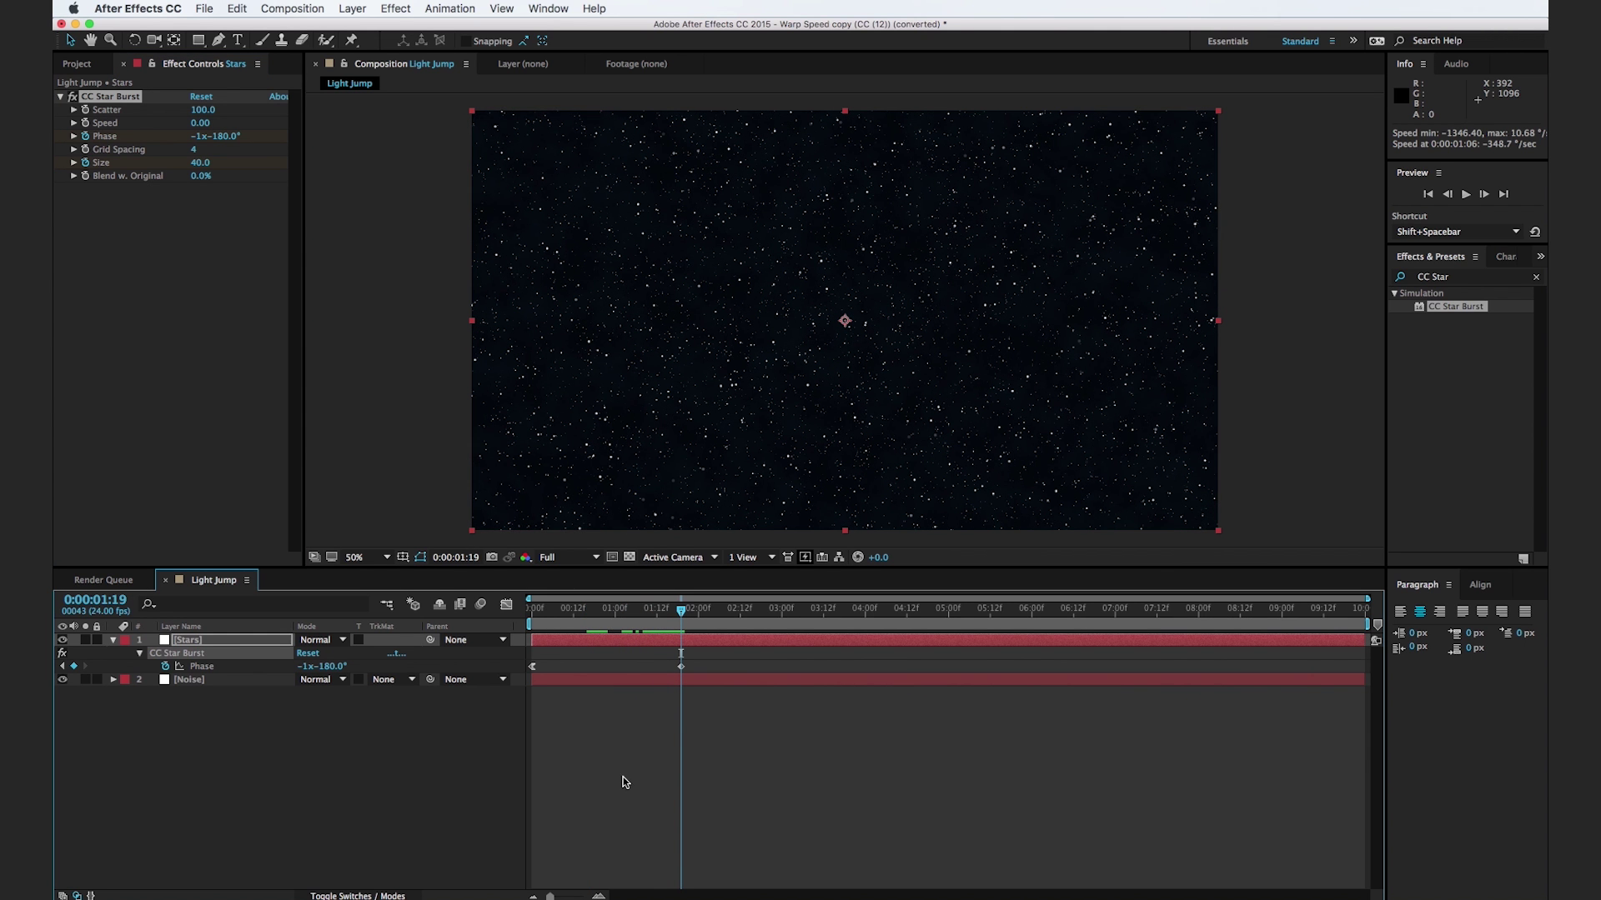
left_click(200, 163)
type("100")
left_click(407, 742)
left_click_drag(632, 623, 665, 635)
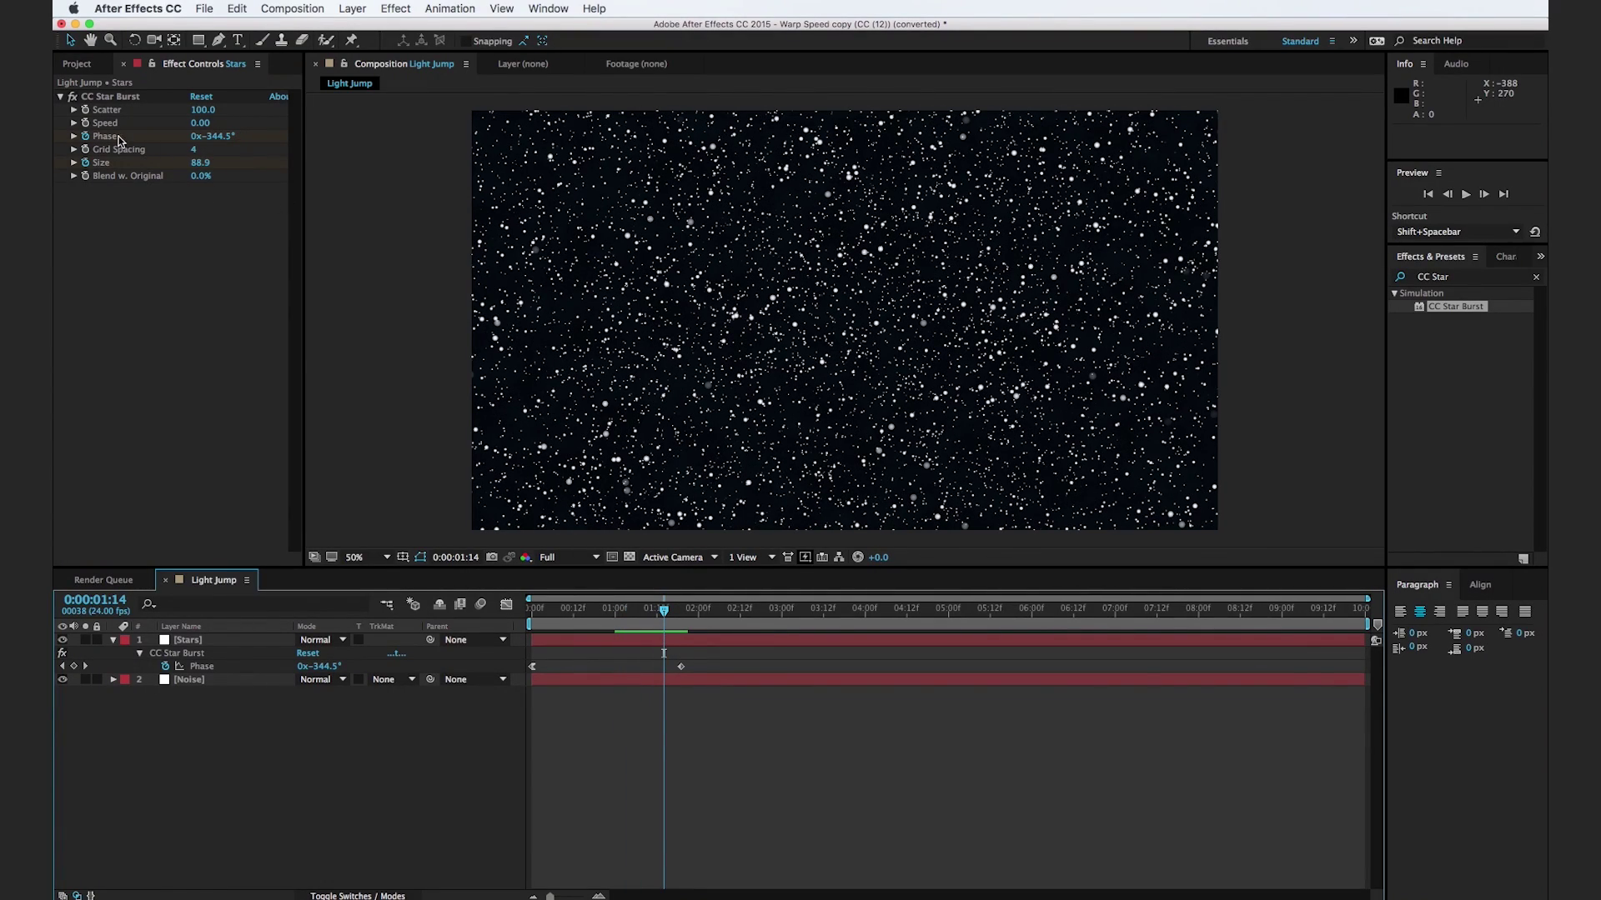
Step: Keyframe the CC Star Burst Speed at 0 on 0:00:01:14 and -2.3 one frame on, and preview the motion
left_click(90, 125)
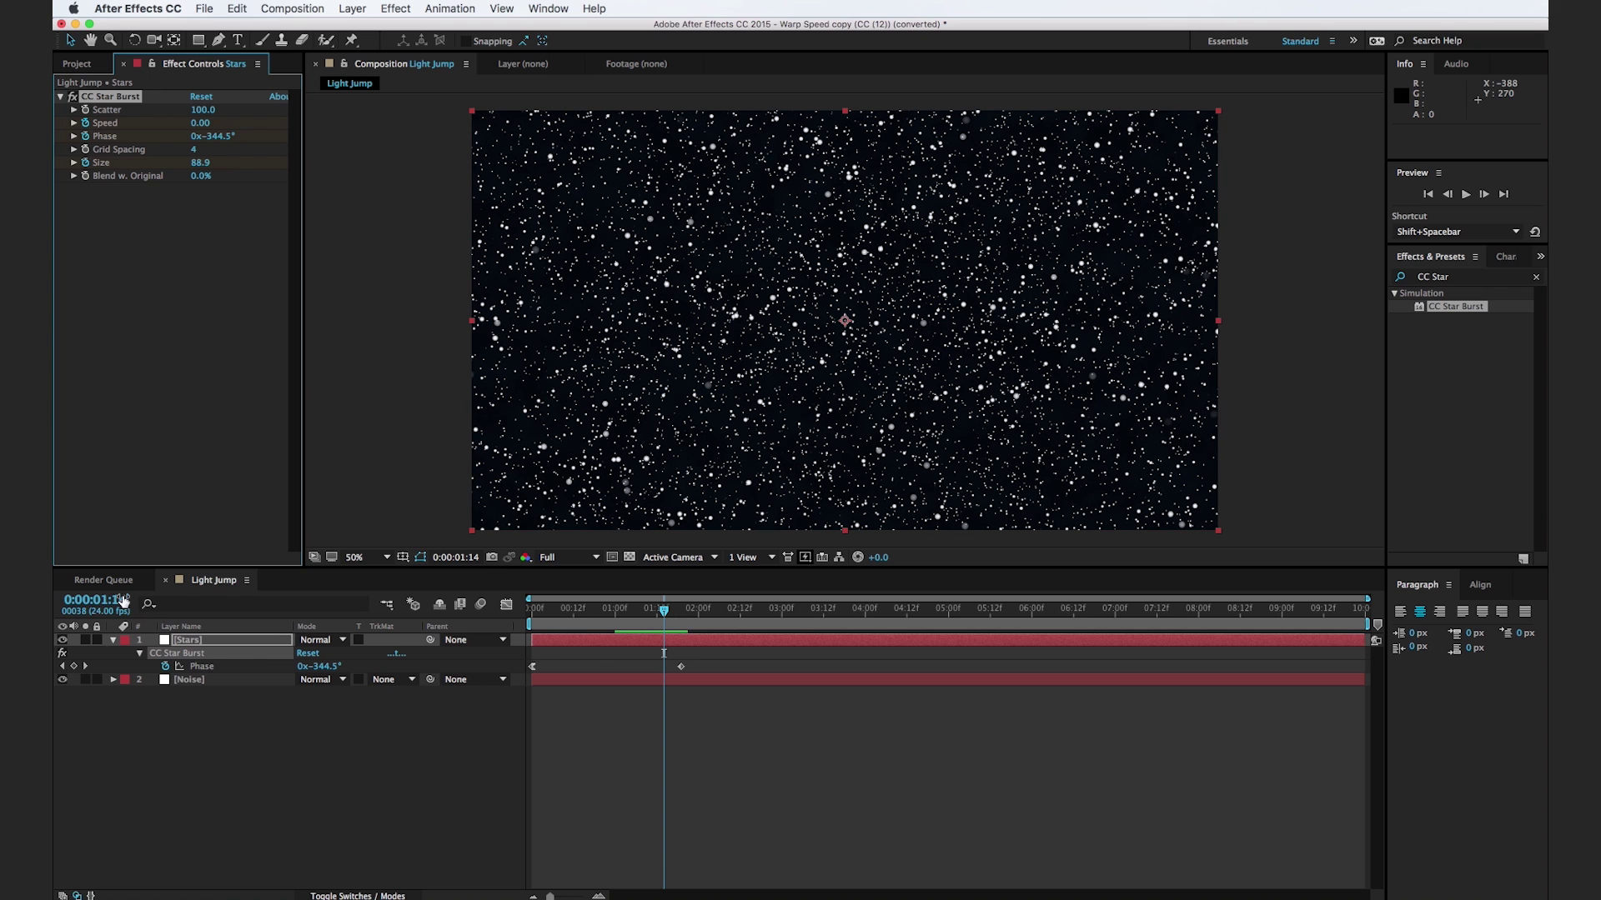
left_click(1483, 193)
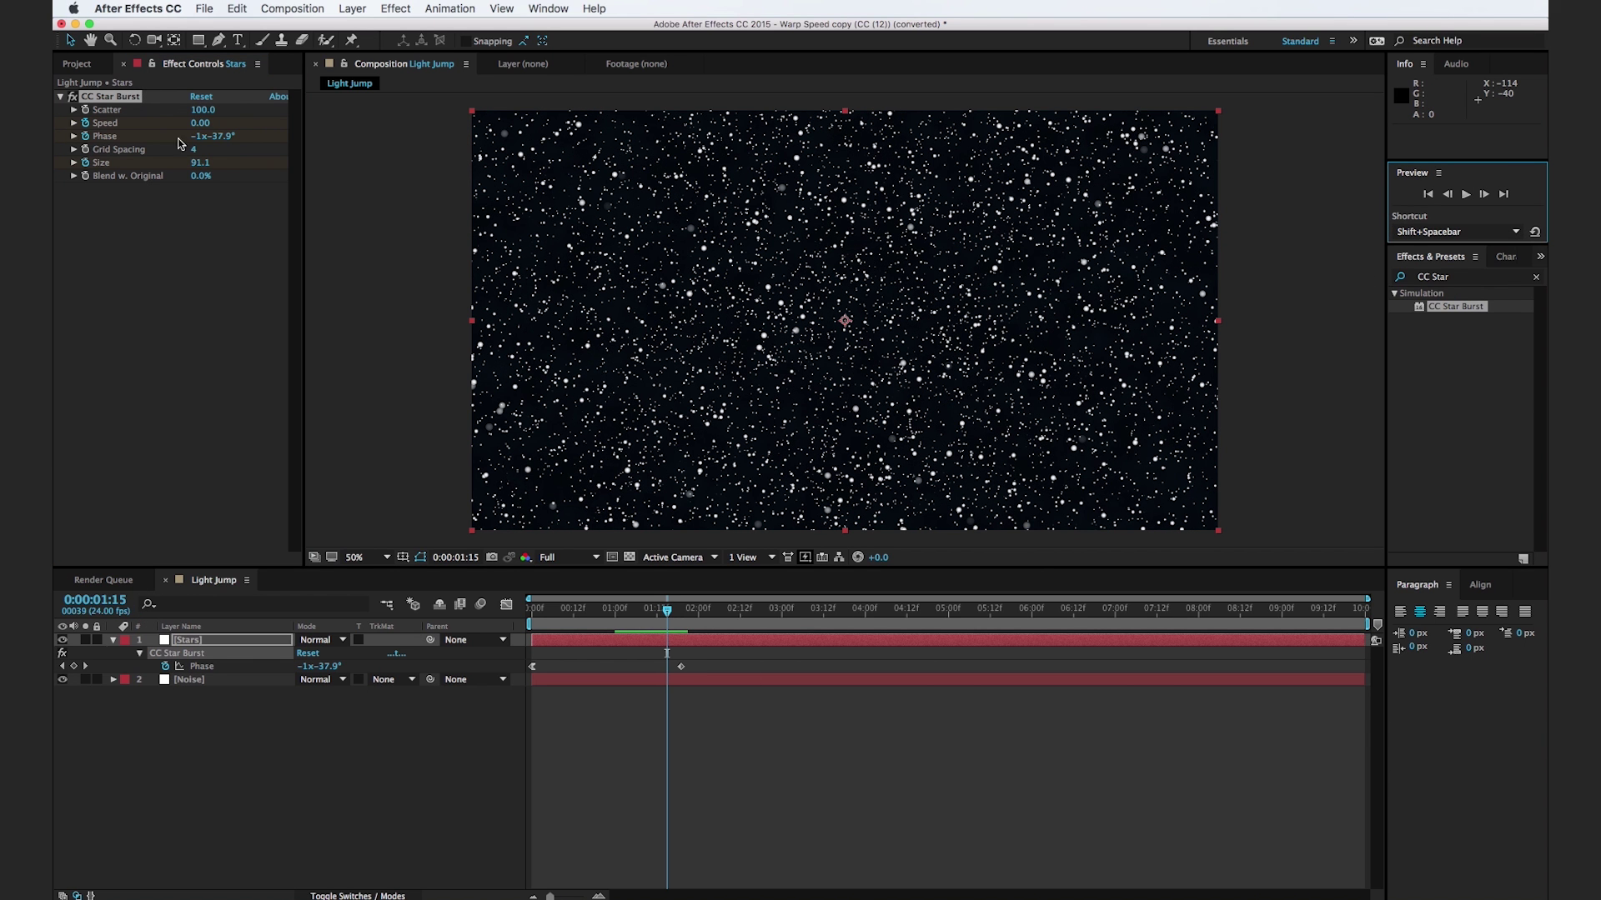
left_click(200, 123)
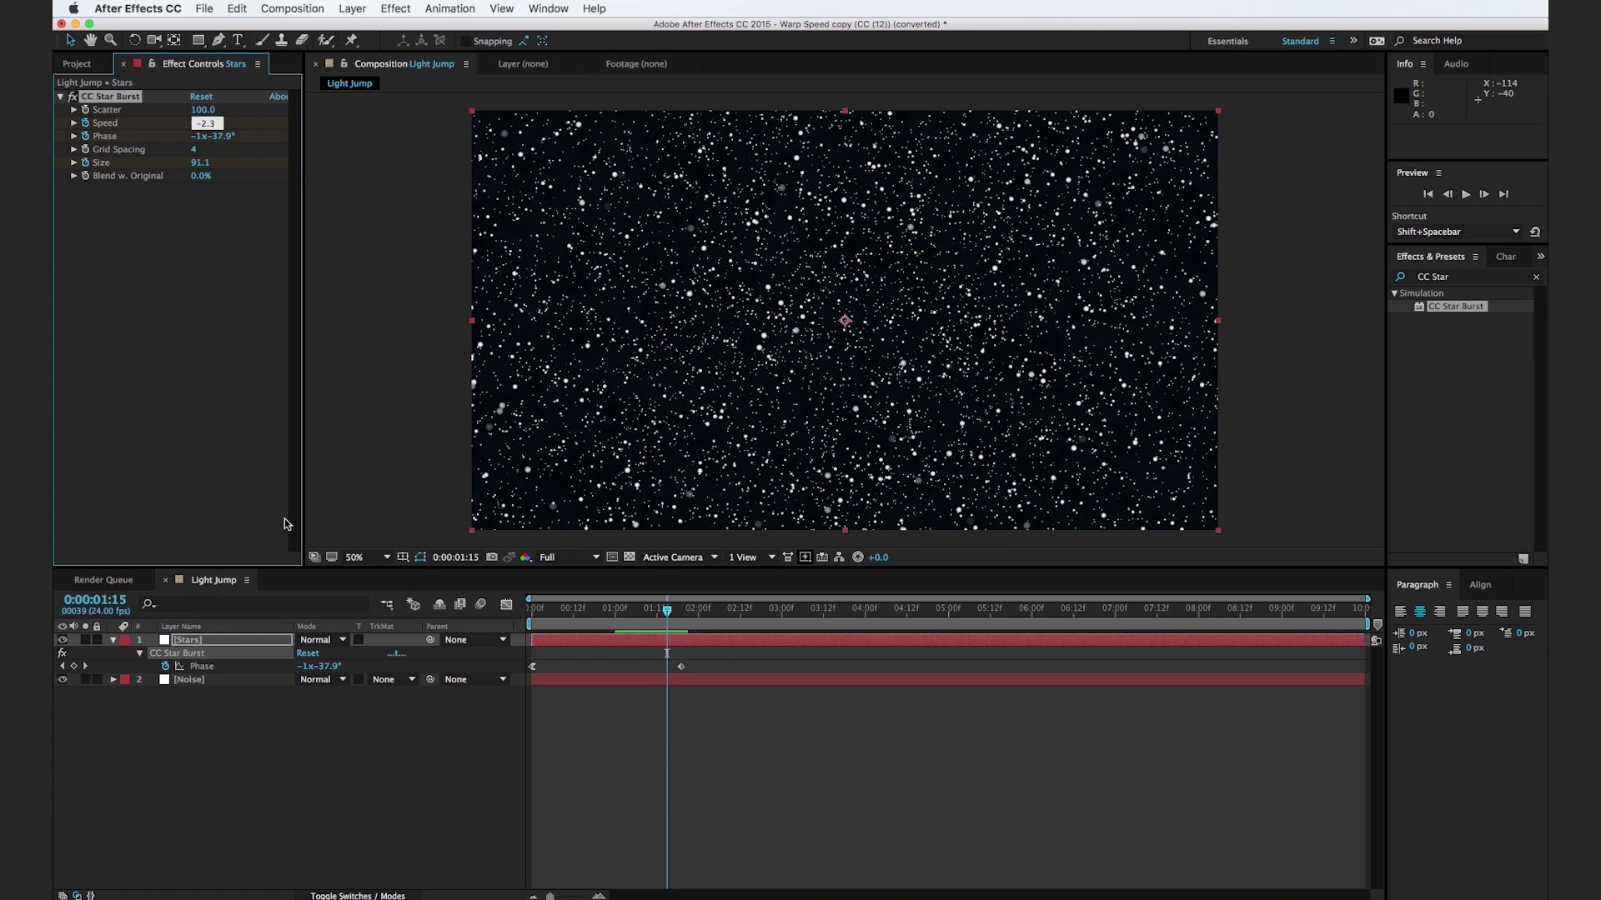
key("Return")
left_click(548, 623)
left_click_drag(542, 613, 646, 627)
Step: Find the Echo effect and apply it to the Stars layer
left_click(1448, 284)
type("echo")
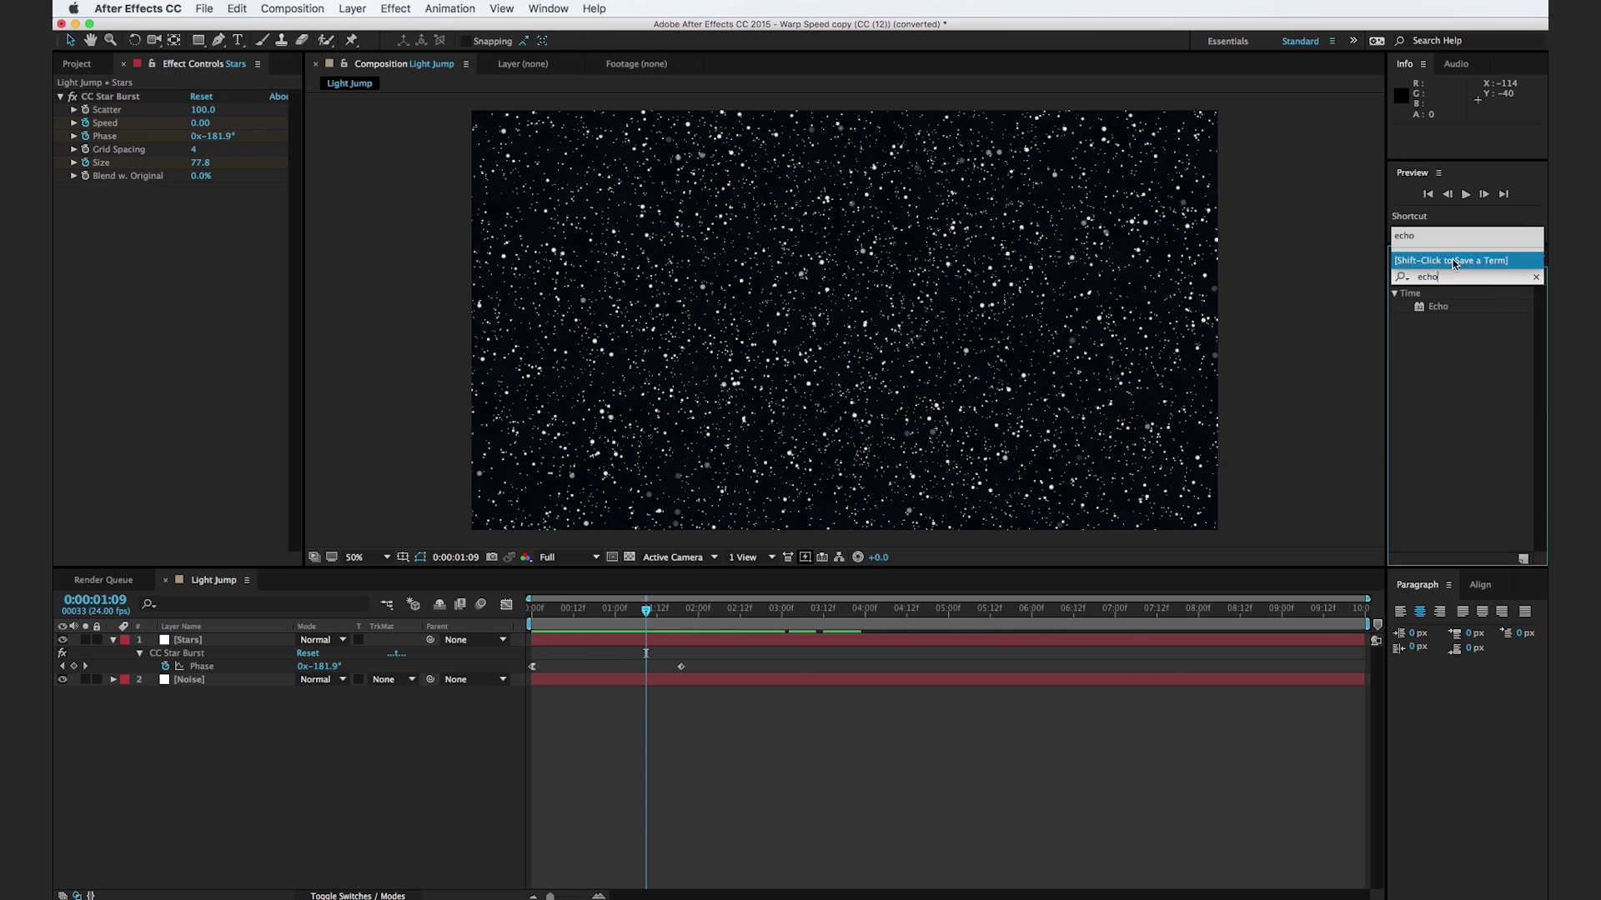
left_click_drag(1438, 307, 701, 396)
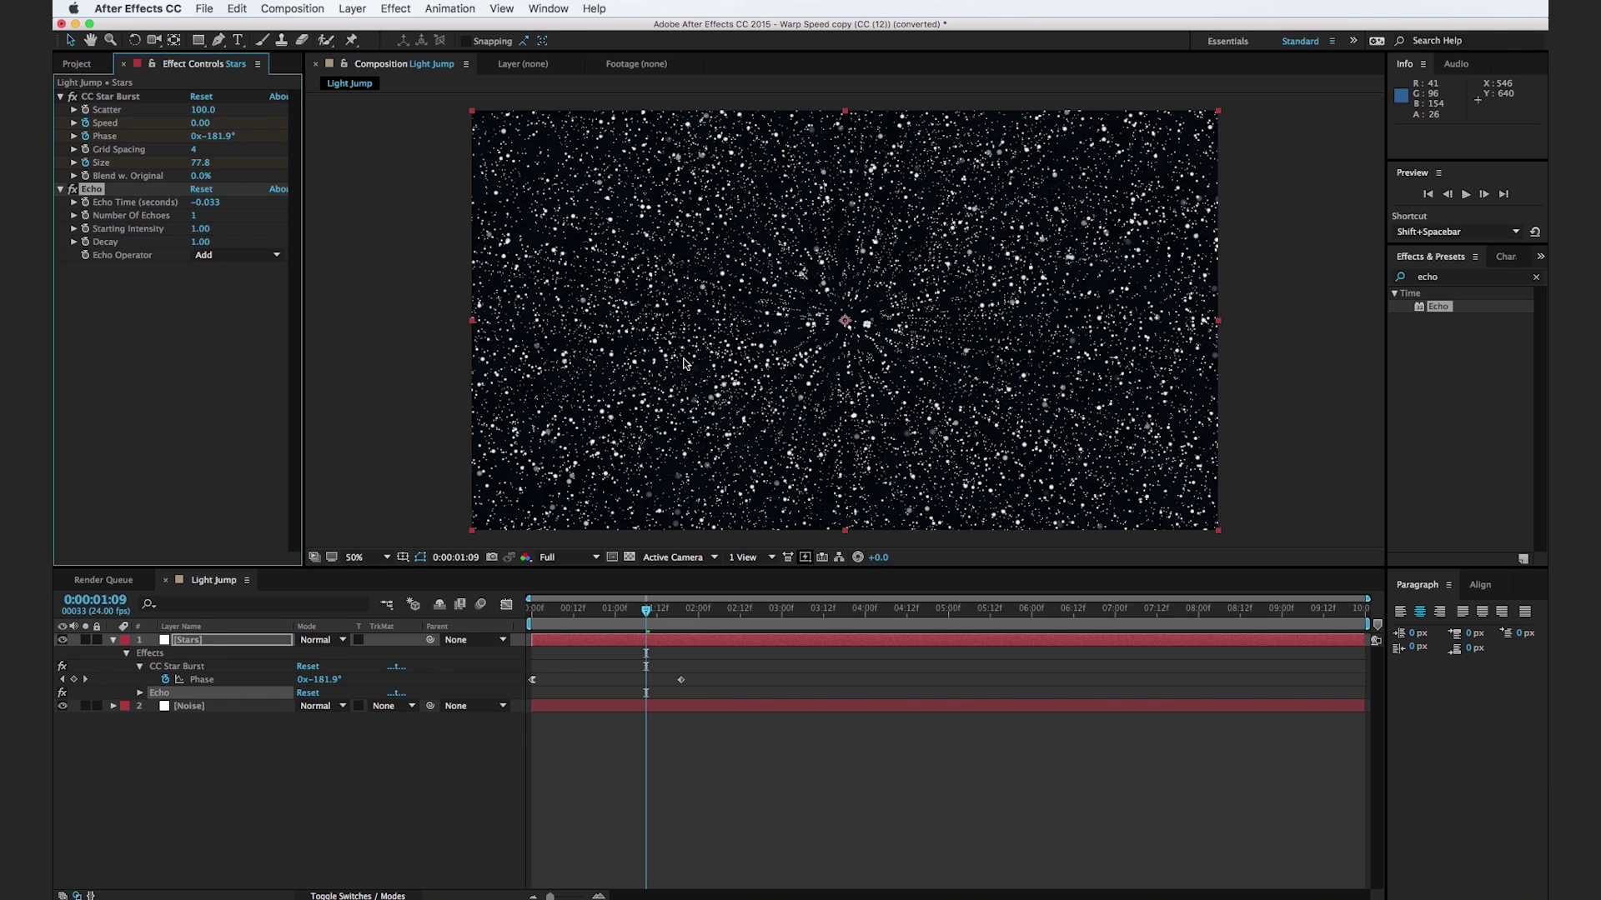
Step: Set Echo Time to -0.001 seconds and Number of Echoes to 50, and check the star streaks up to 0:00:01:14
left_click(214, 205)
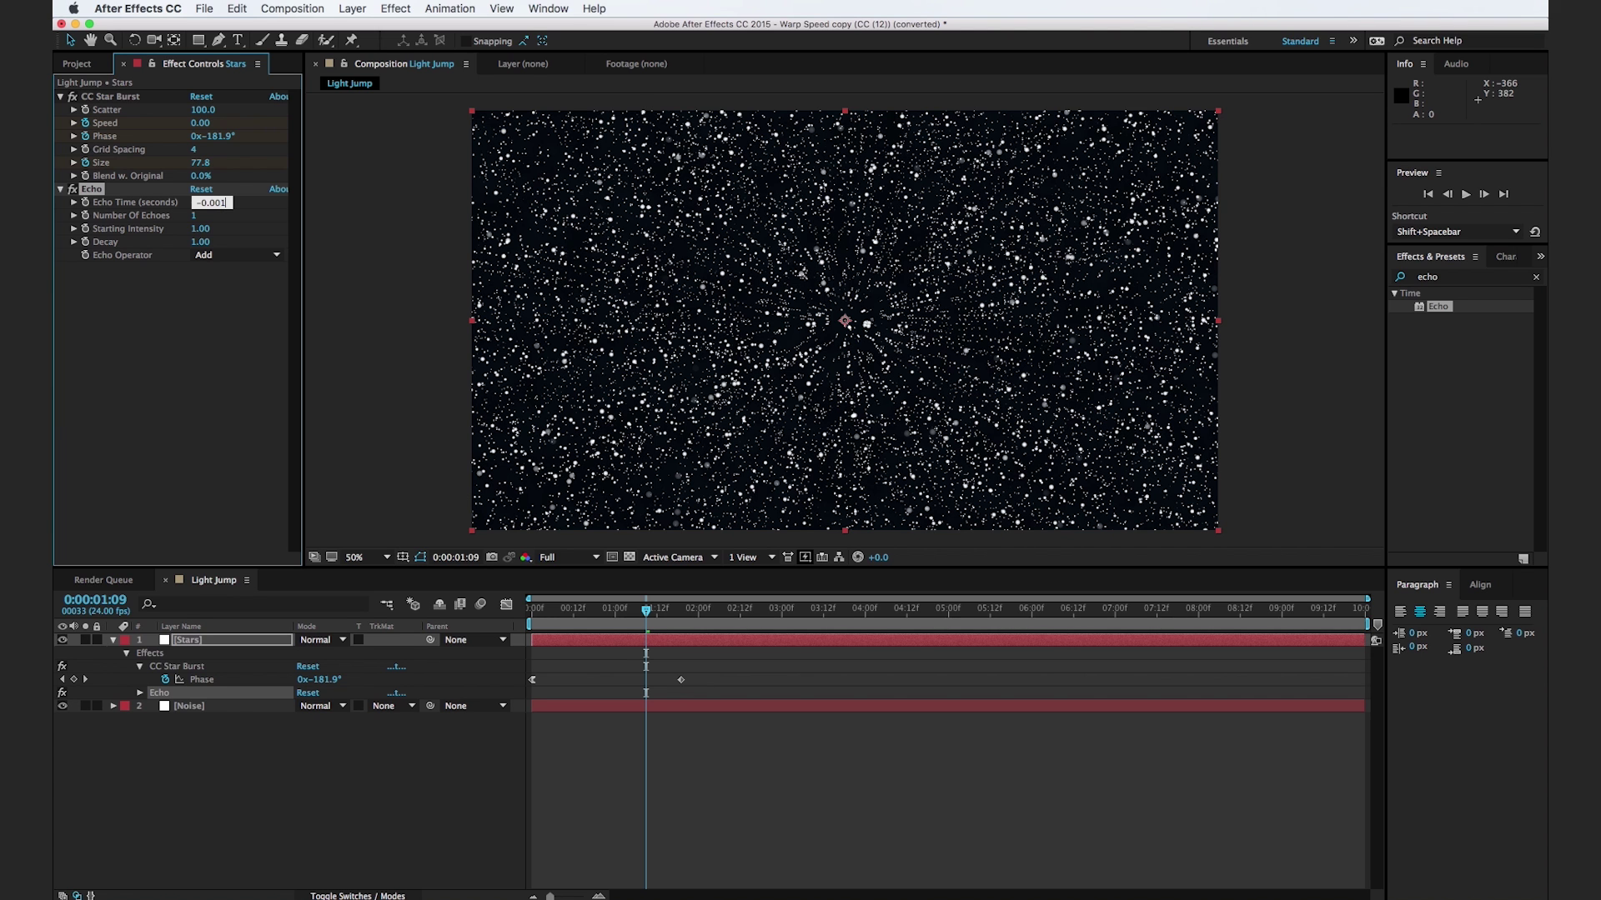
left_click(173, 317)
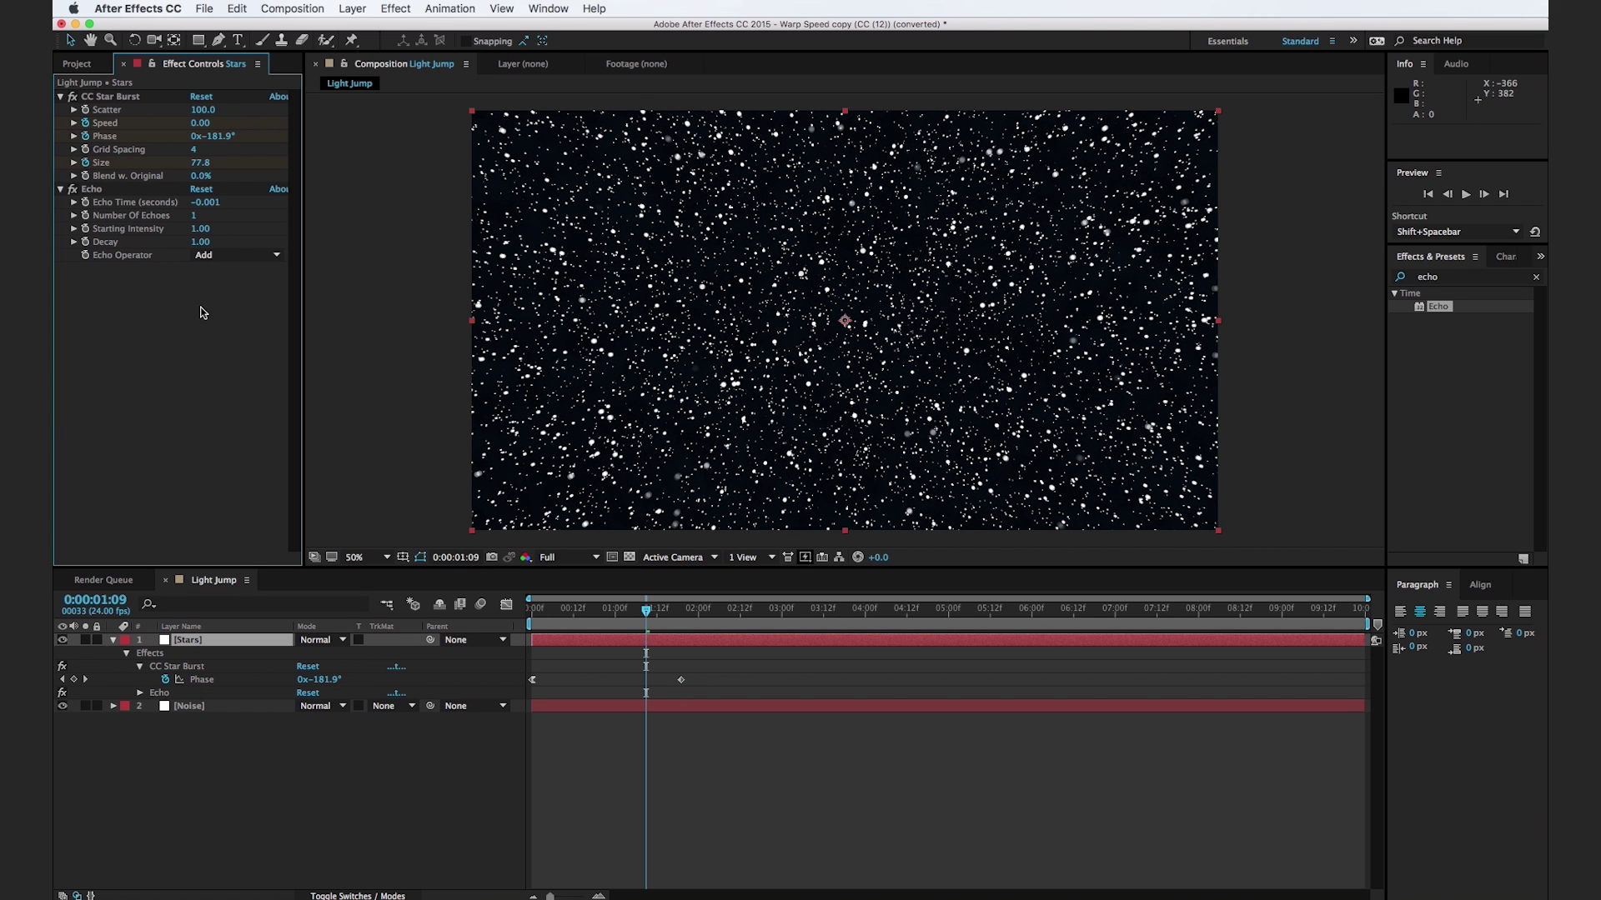
left_click(195, 217)
left_click(183, 318)
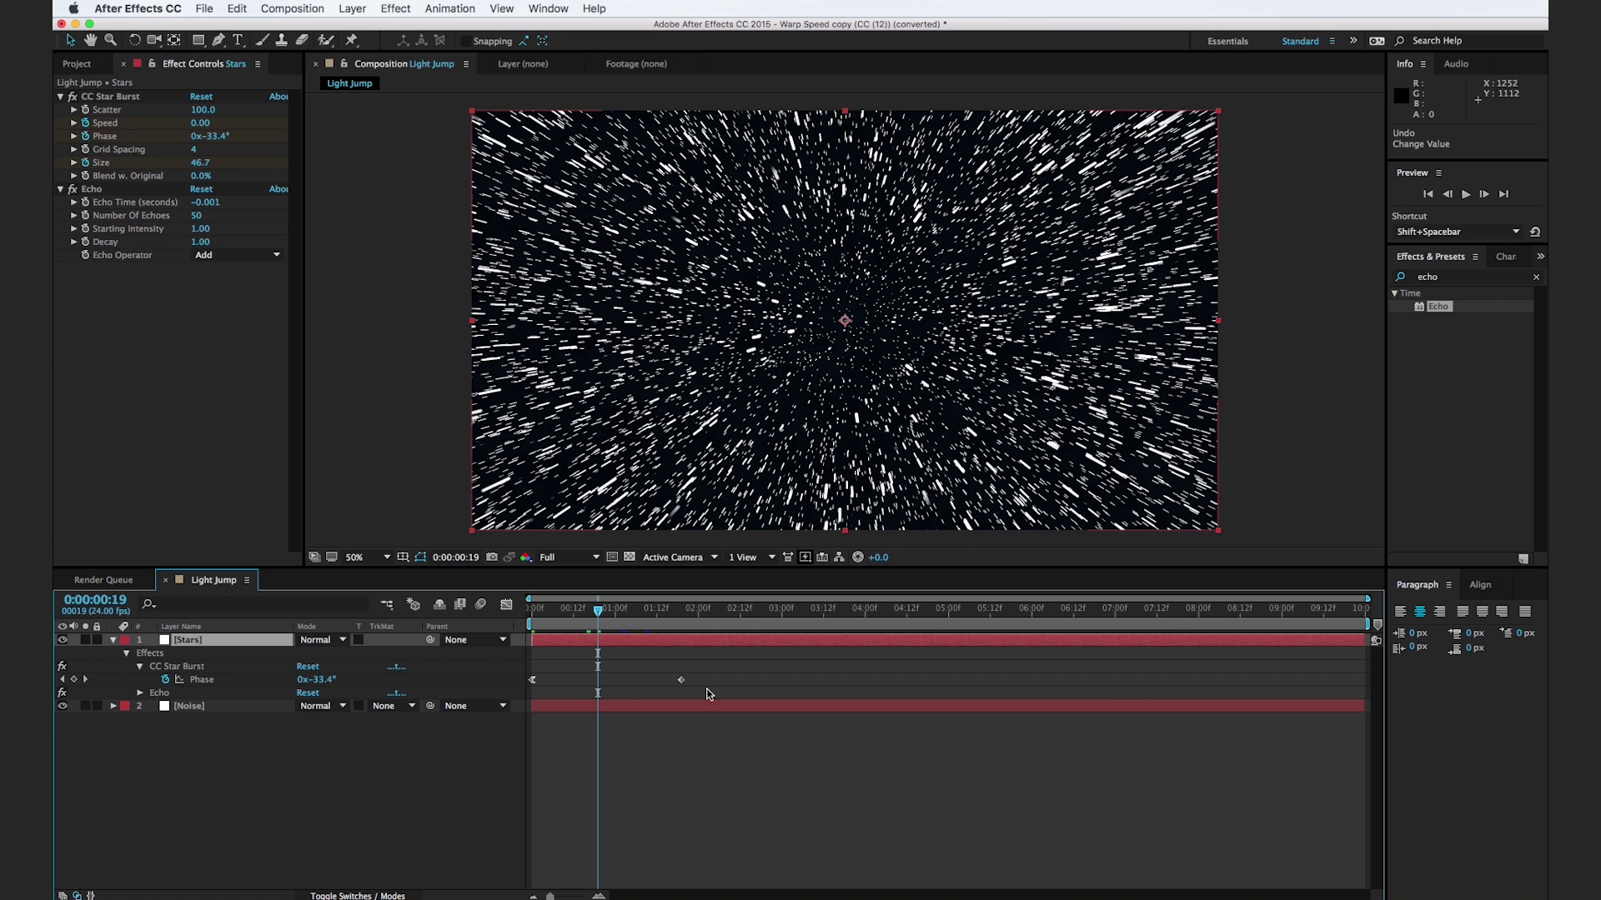
mouse_move(563, 617)
left_mouse_down()
mouse_move(504, 630)
mouse_move(597, 620)
left_mouse_up()
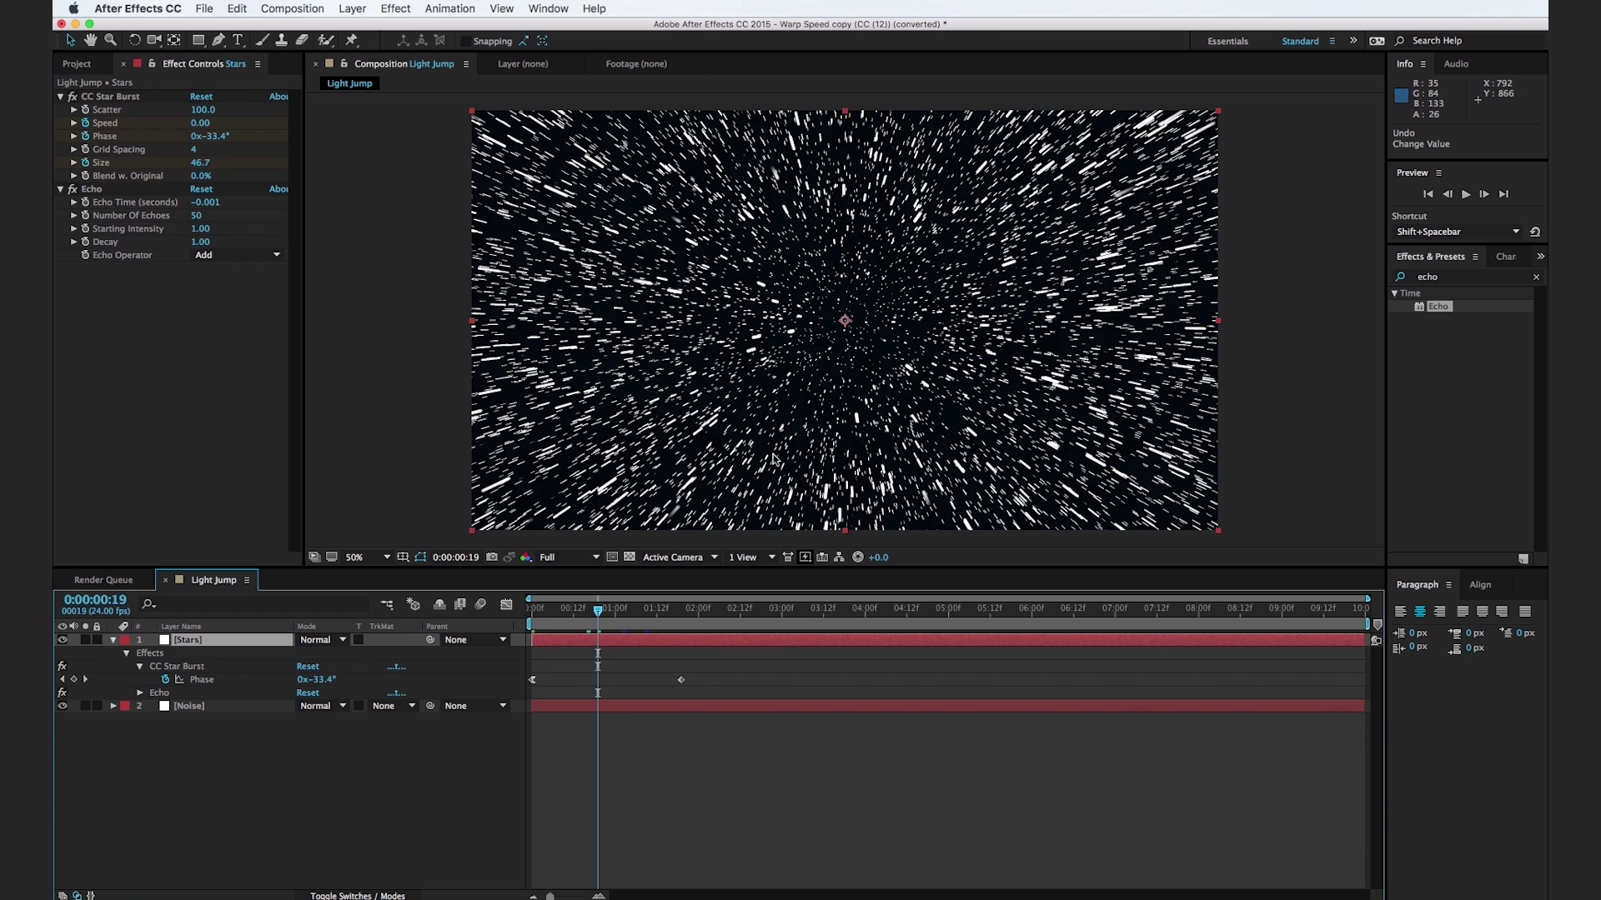
left_click_drag(605, 617, 664, 619)
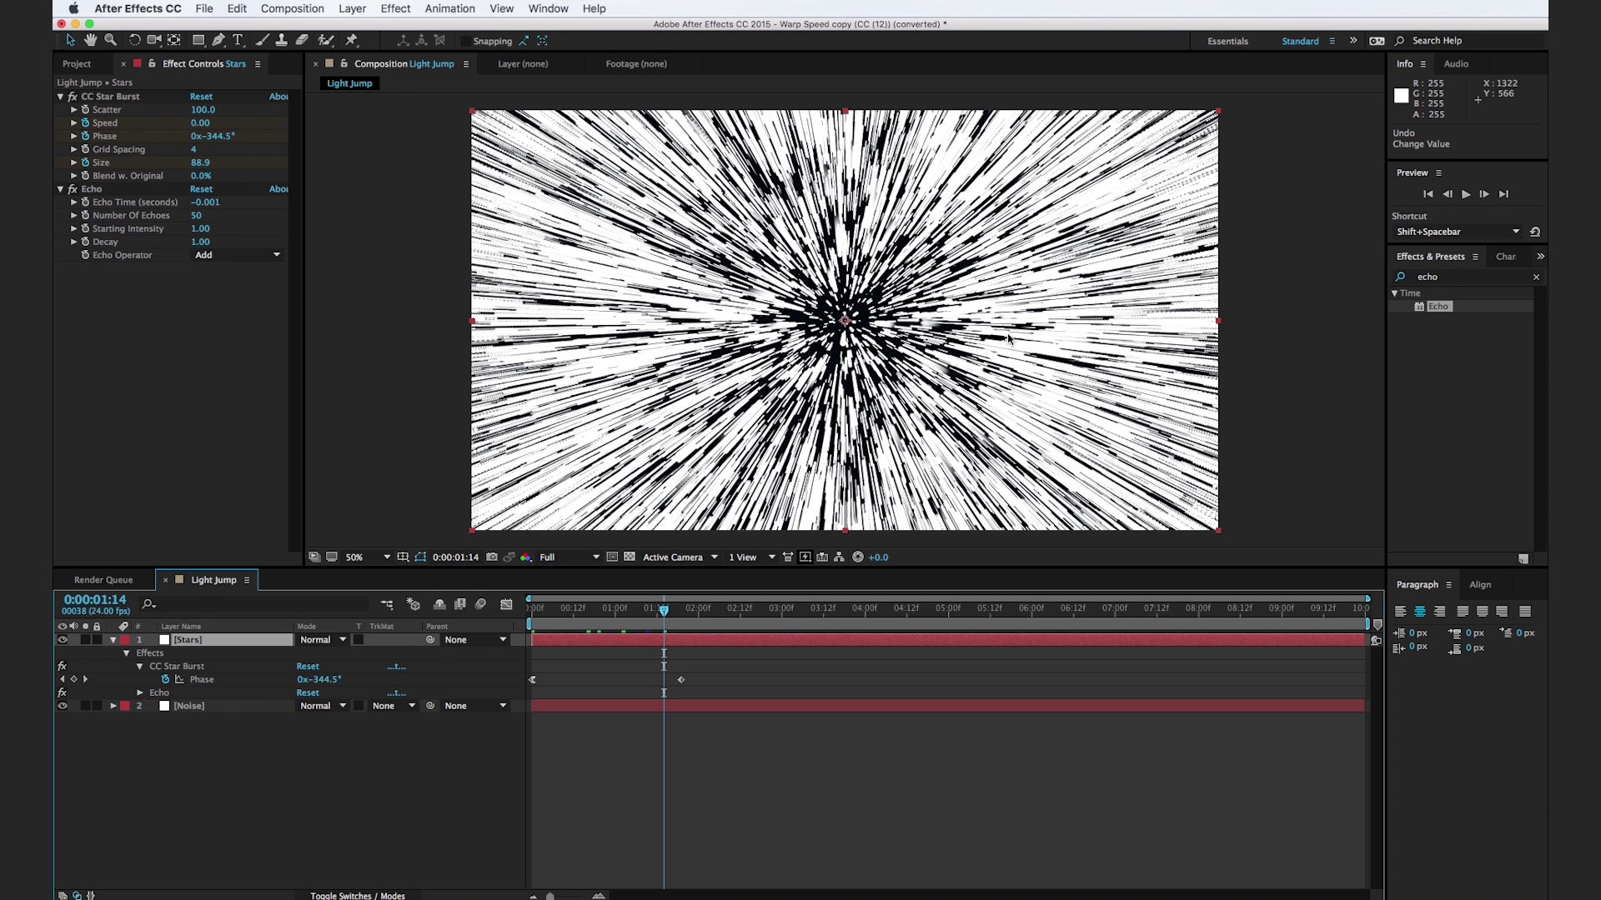
Step: Find the Glow effect and apply it to the Stars layer
left_click(1444, 279)
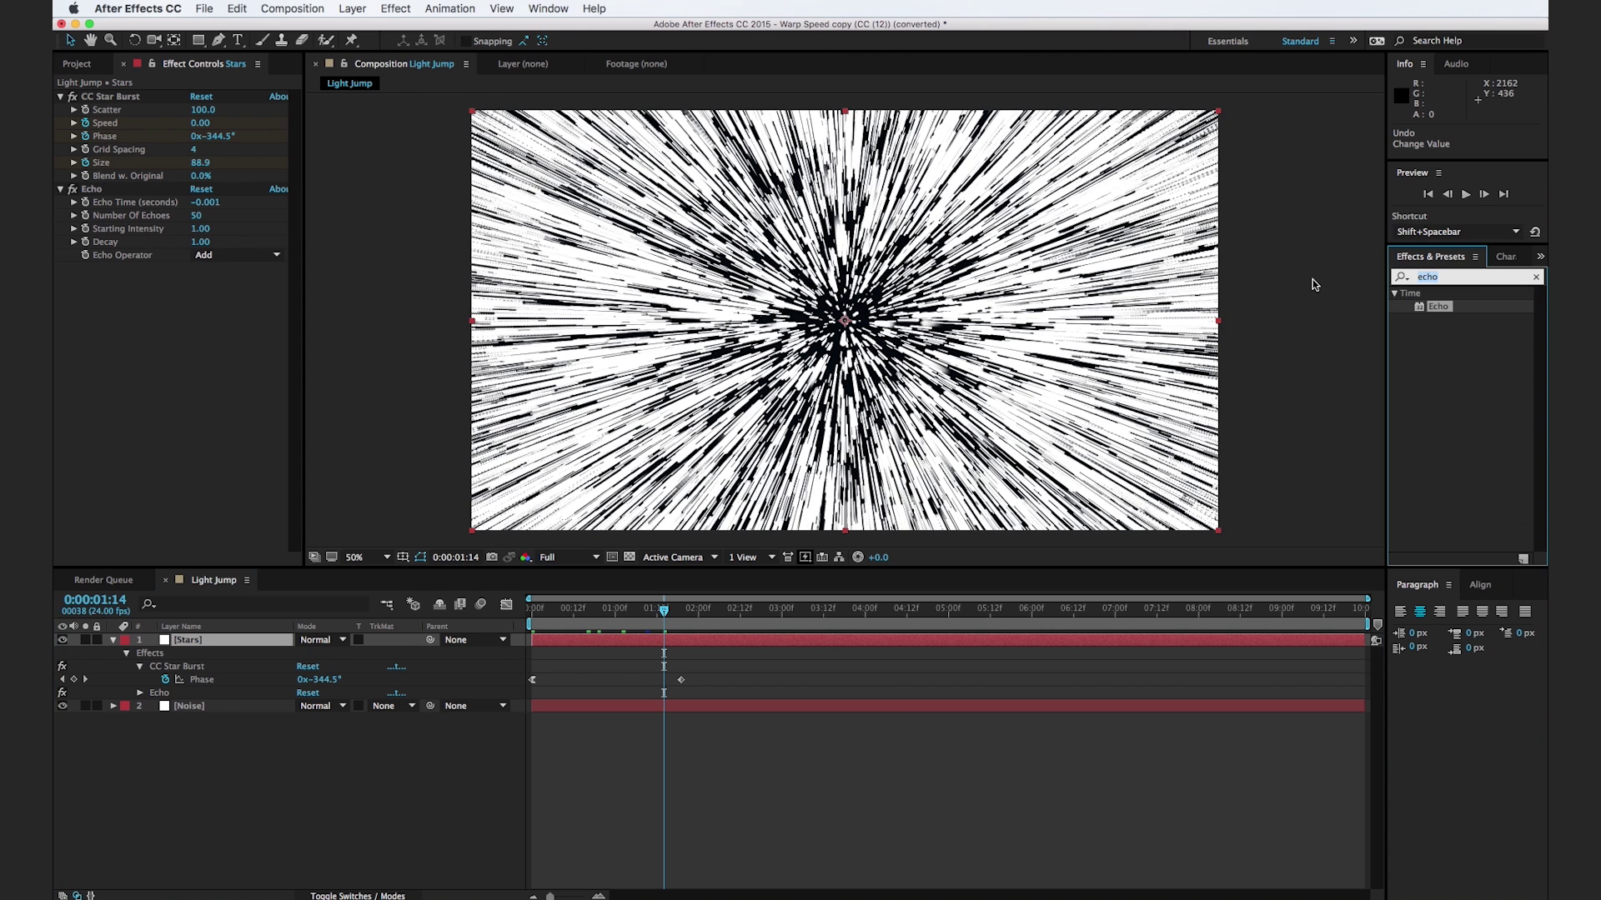
type("glow")
left_click_drag(1441, 354, 1088, 347)
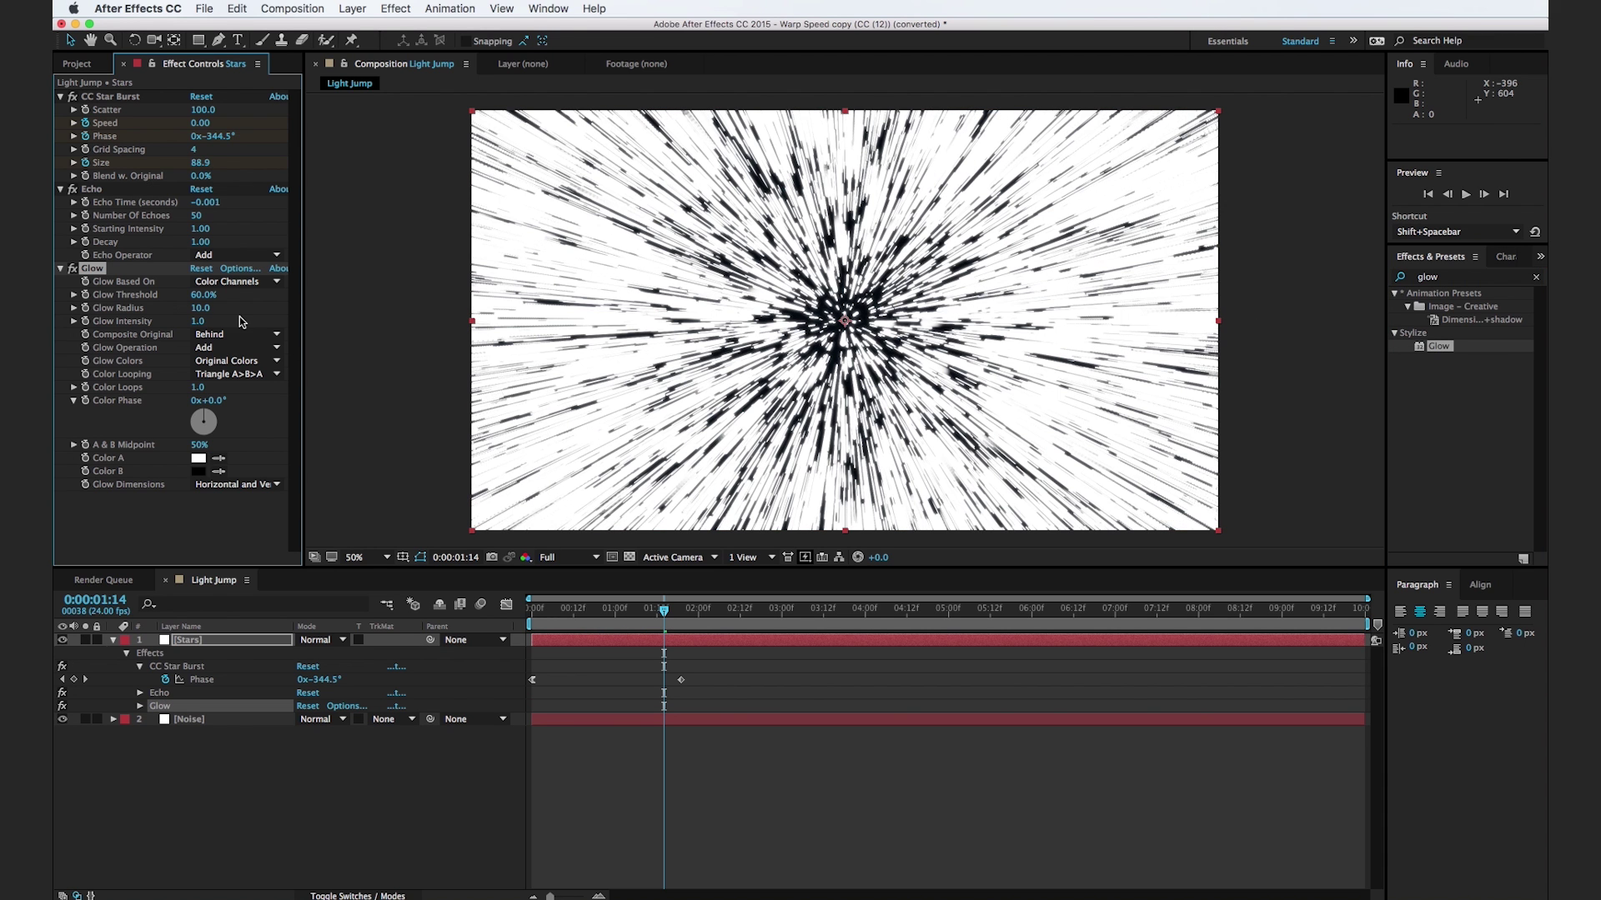
Step: Set the Glow Threshold to 15%, Glow Radius to 25 and Glow Intensity to 2
left_click(203, 296)
left_click(375, 319)
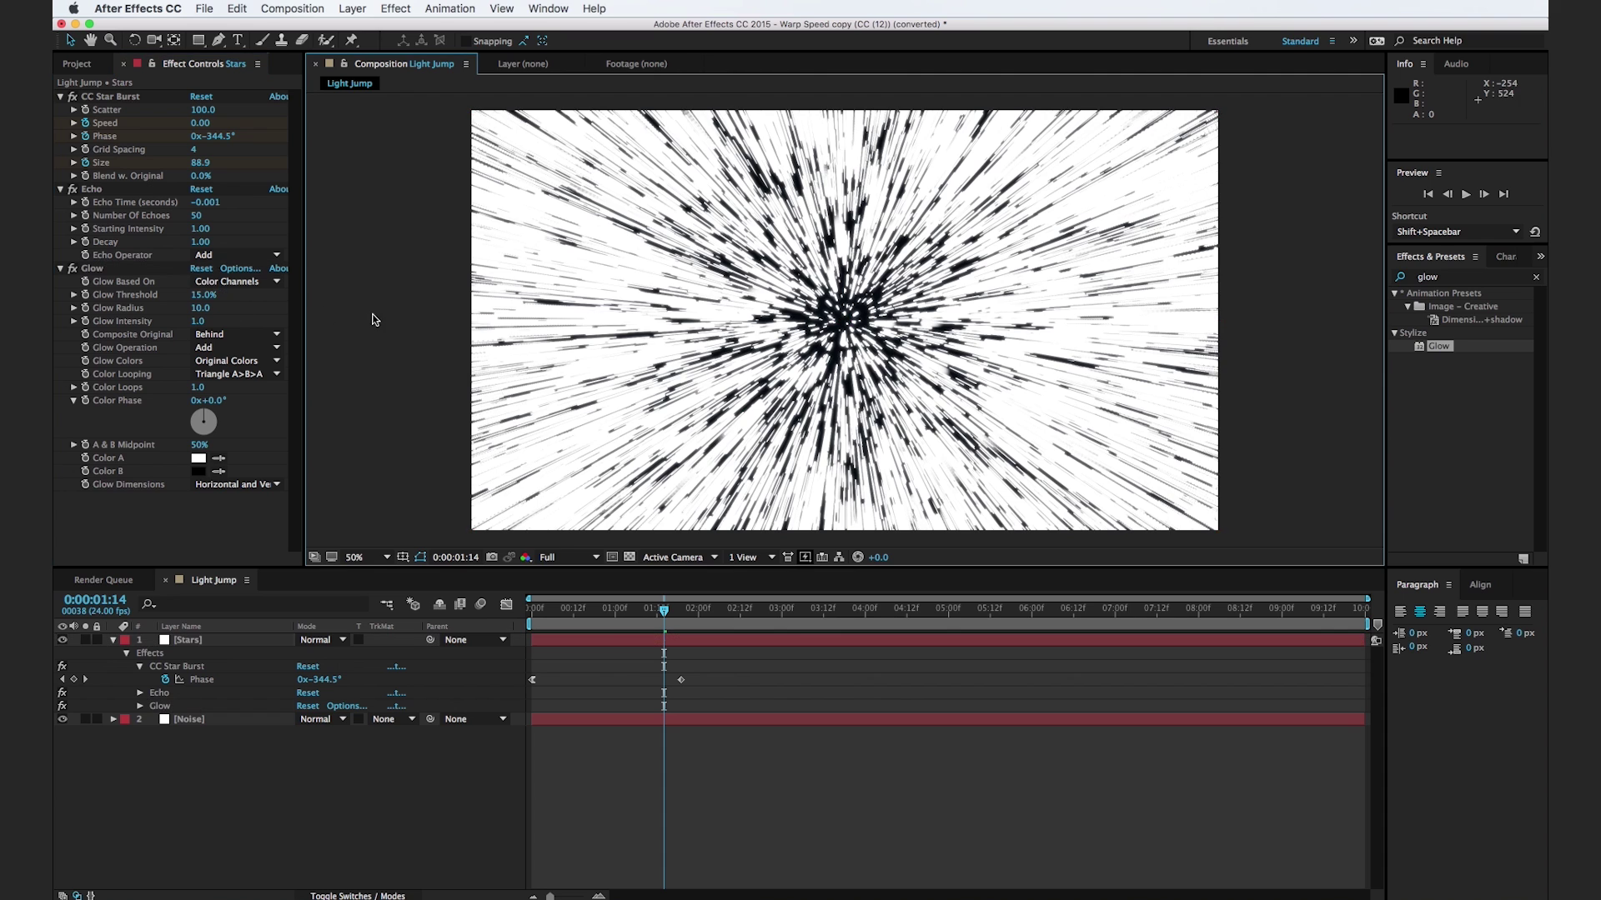
left_click(200, 310)
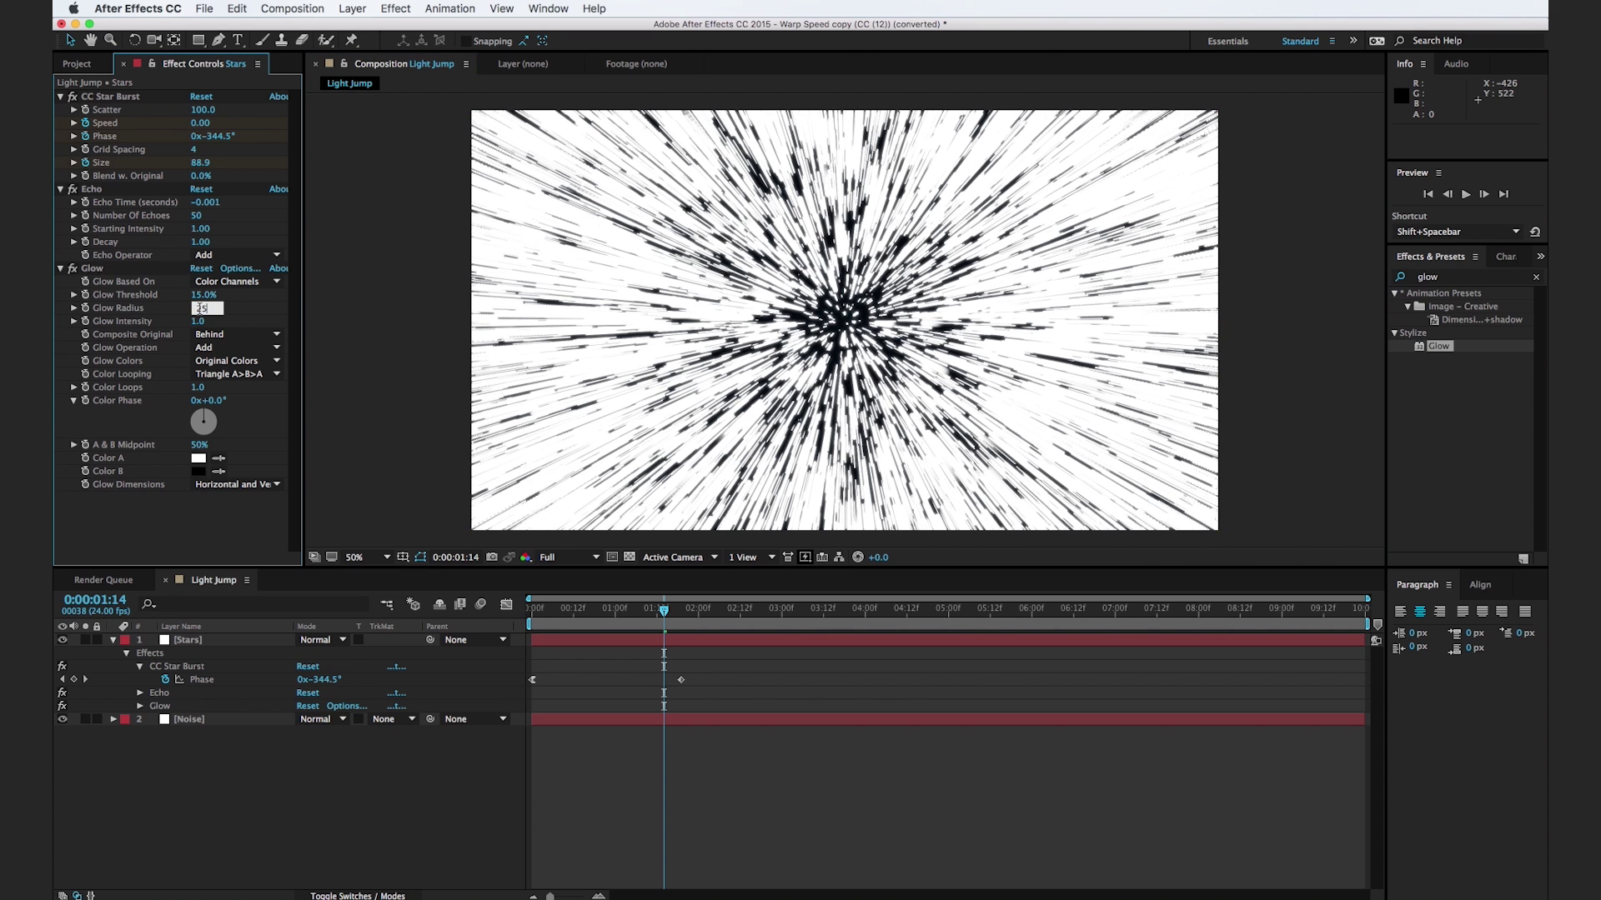
left_click(328, 331)
left_click(200, 322)
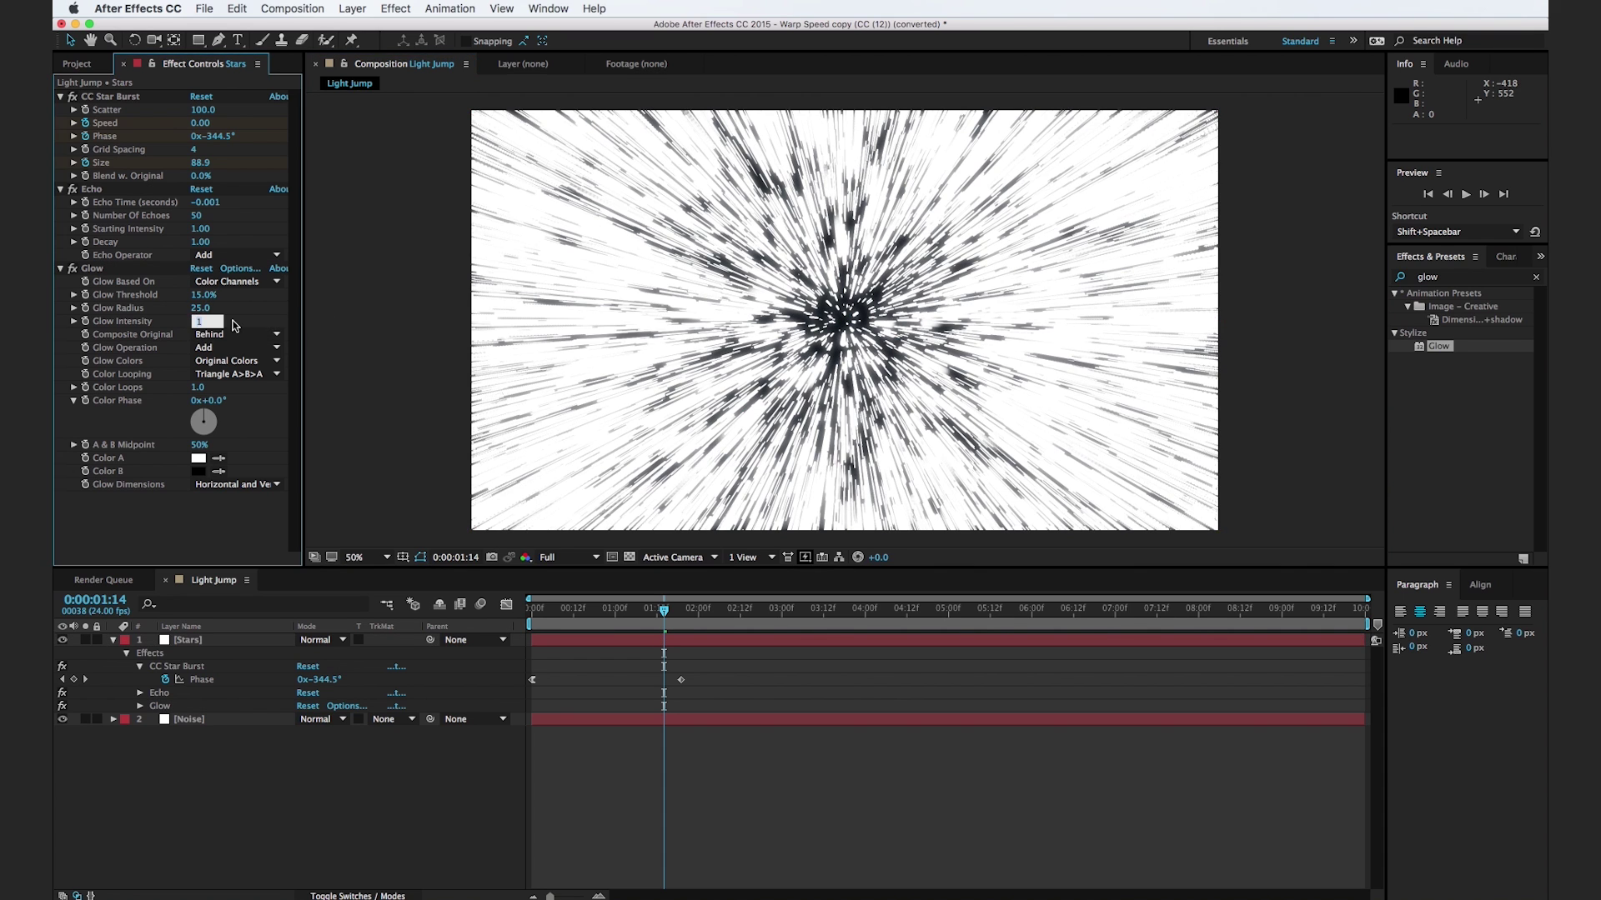
type("2")
left_click(341, 327)
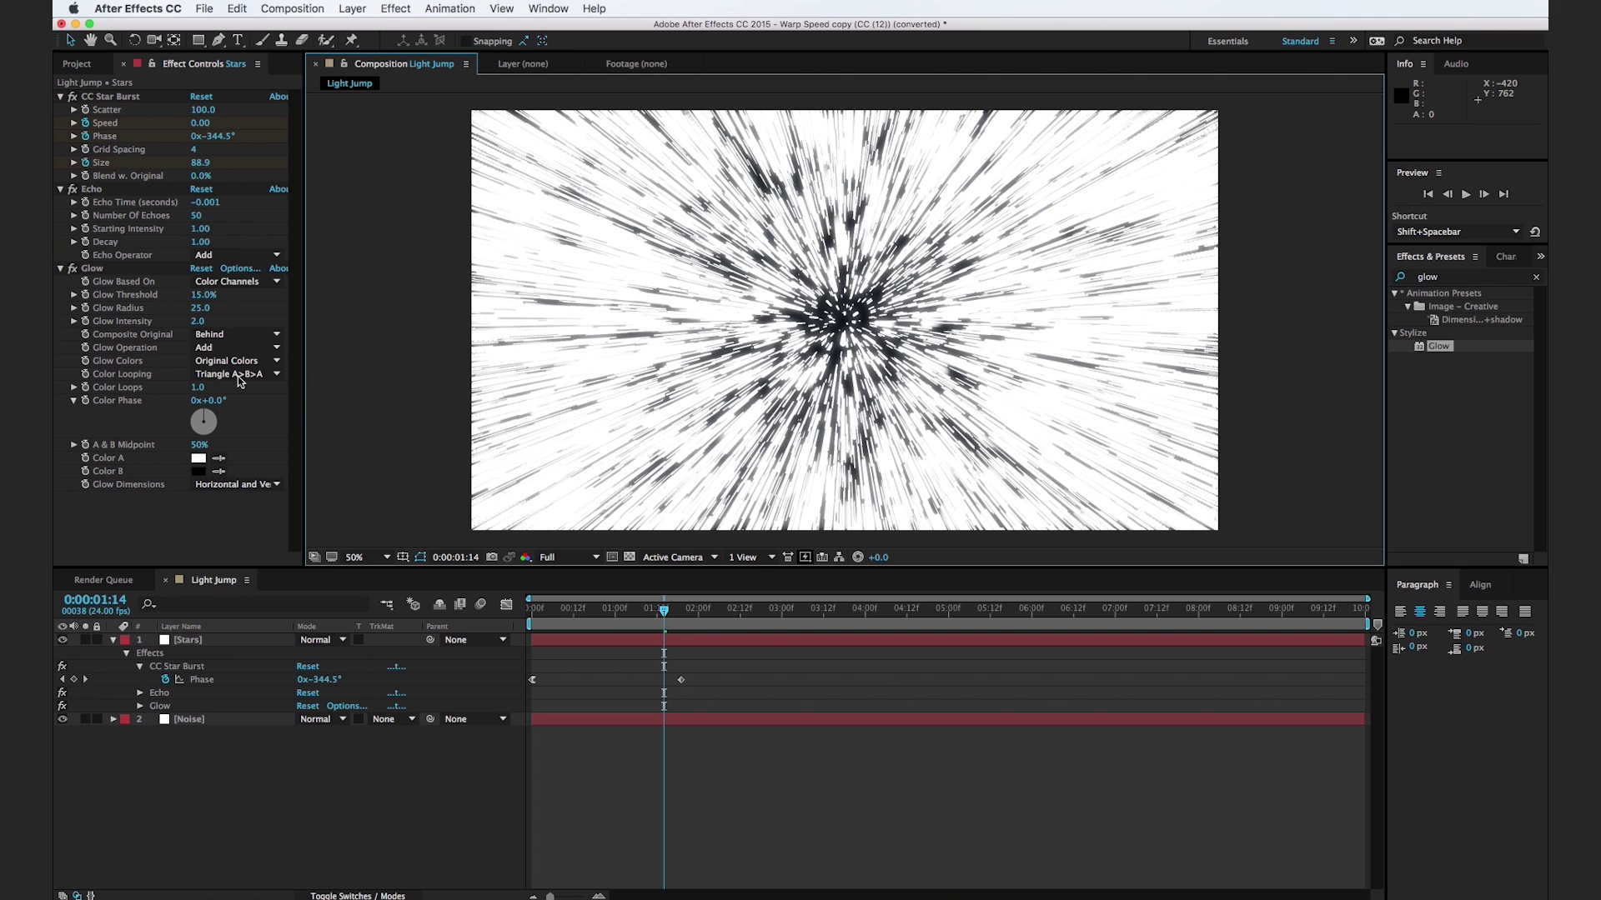
Step: Switch Glow Colors to A & B Colors and make Color A a light blue with a hue of about 203°
left_click(234, 364)
left_click(221, 381)
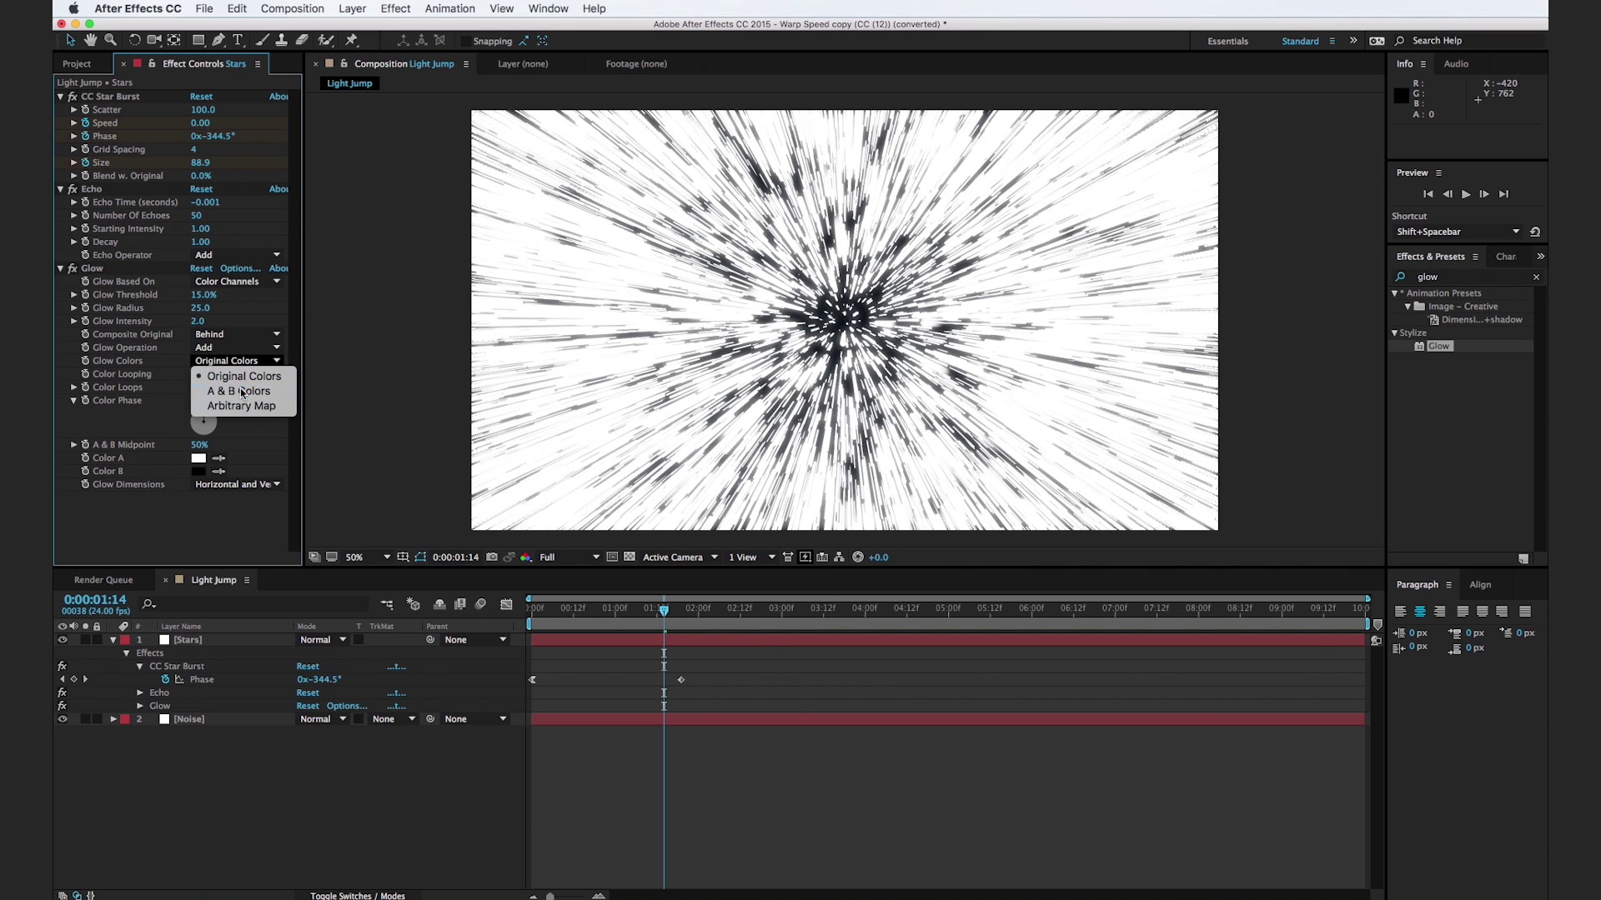
left_click(201, 460)
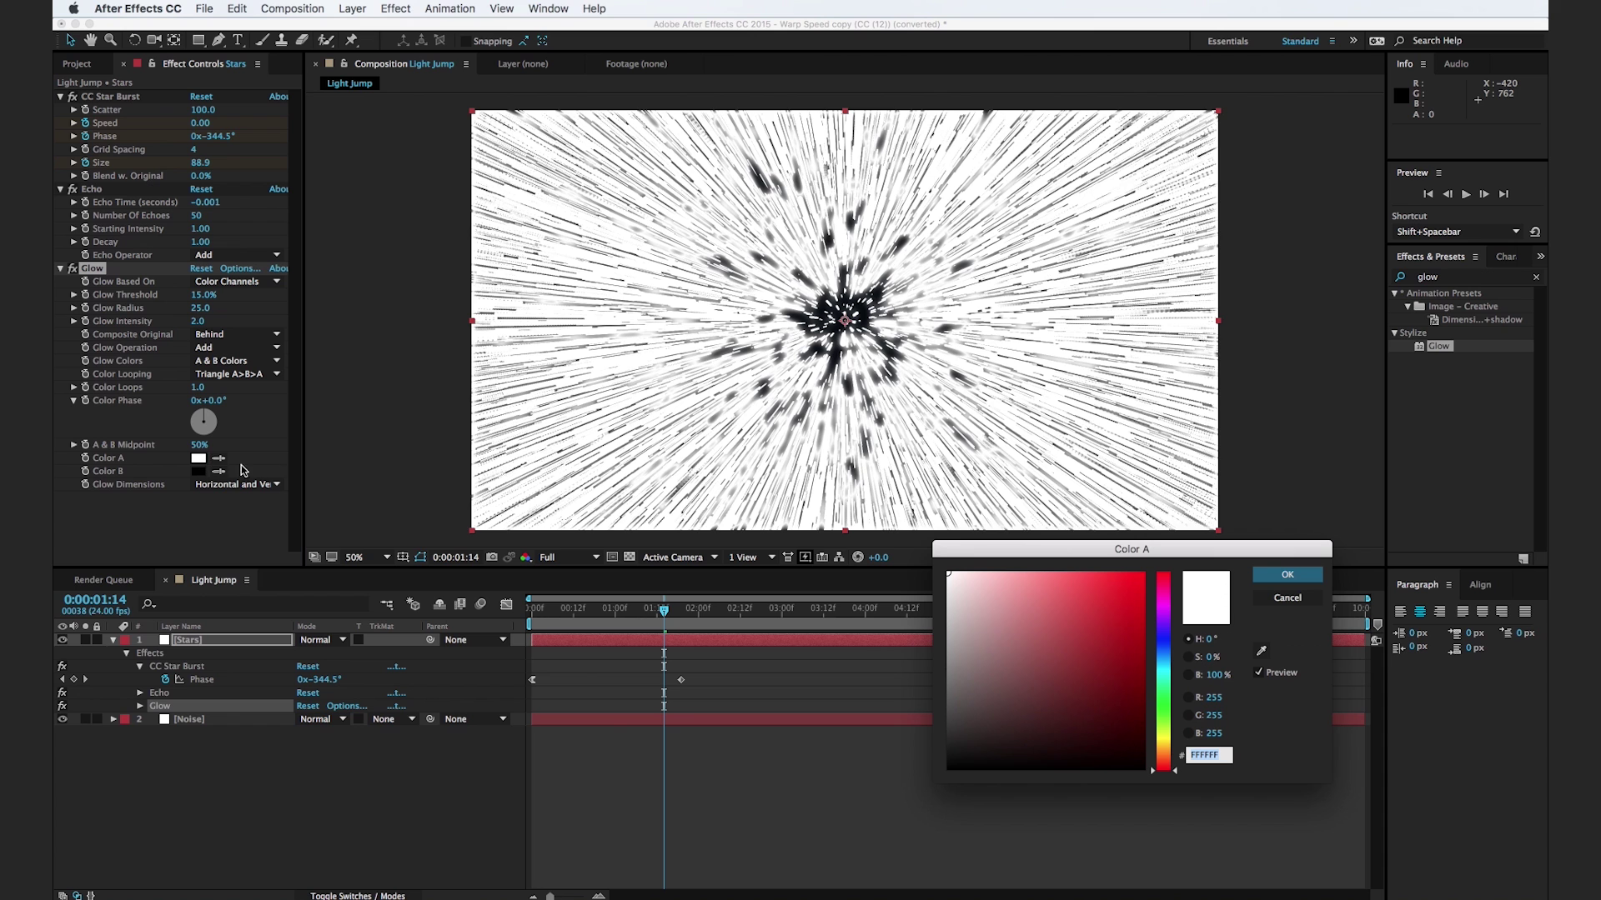
left_click(1167, 660)
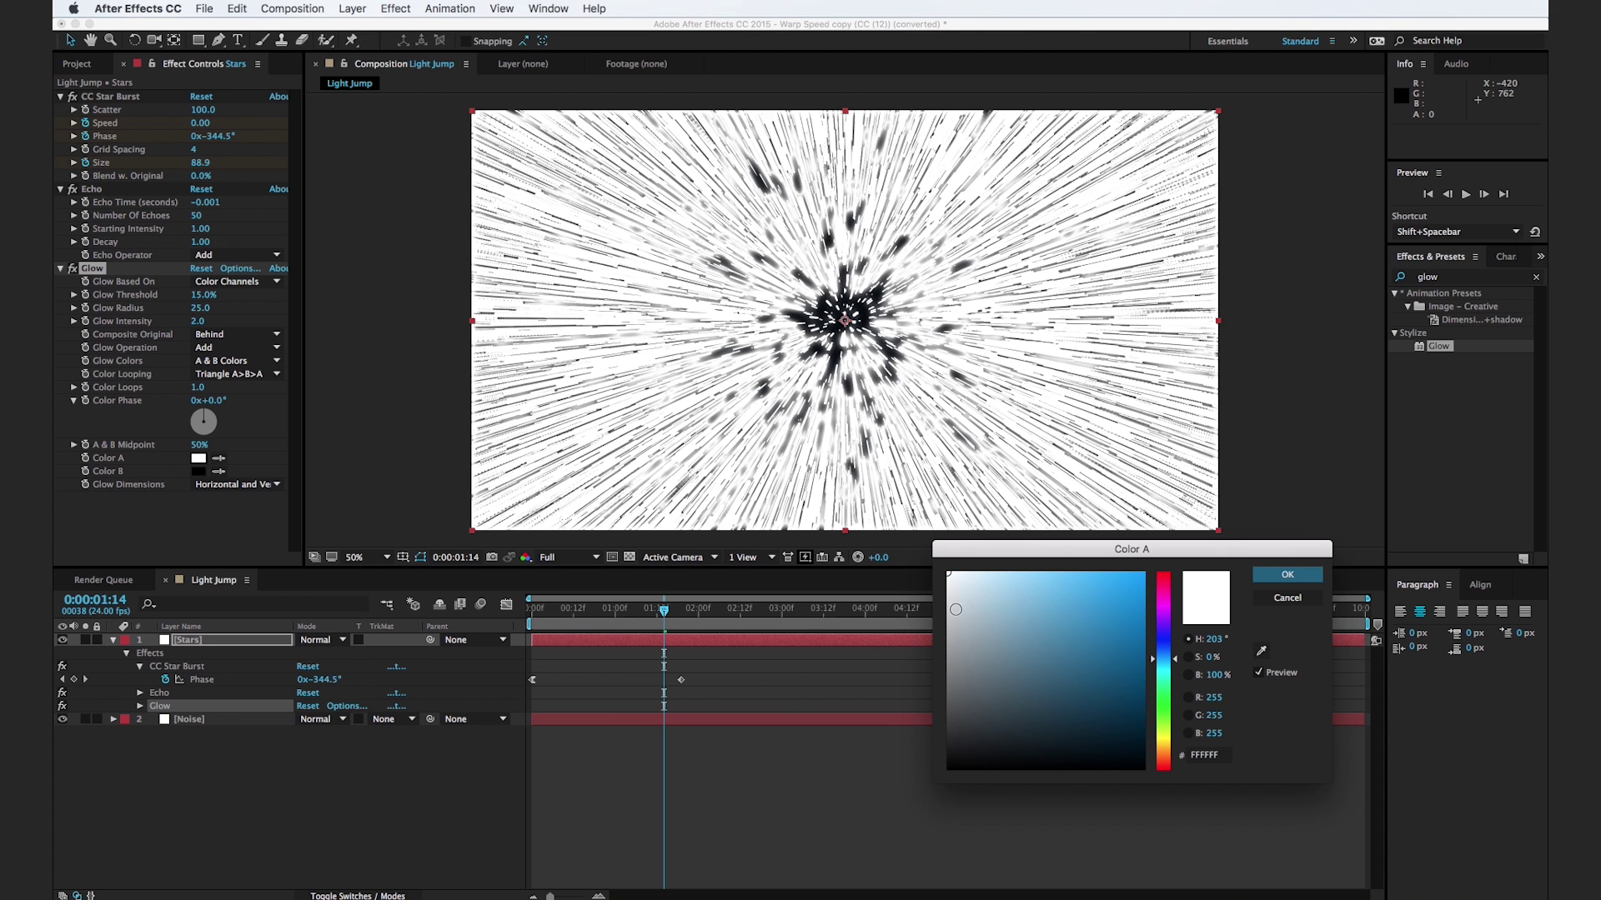
left_click(1009, 576)
left_click(1287, 574)
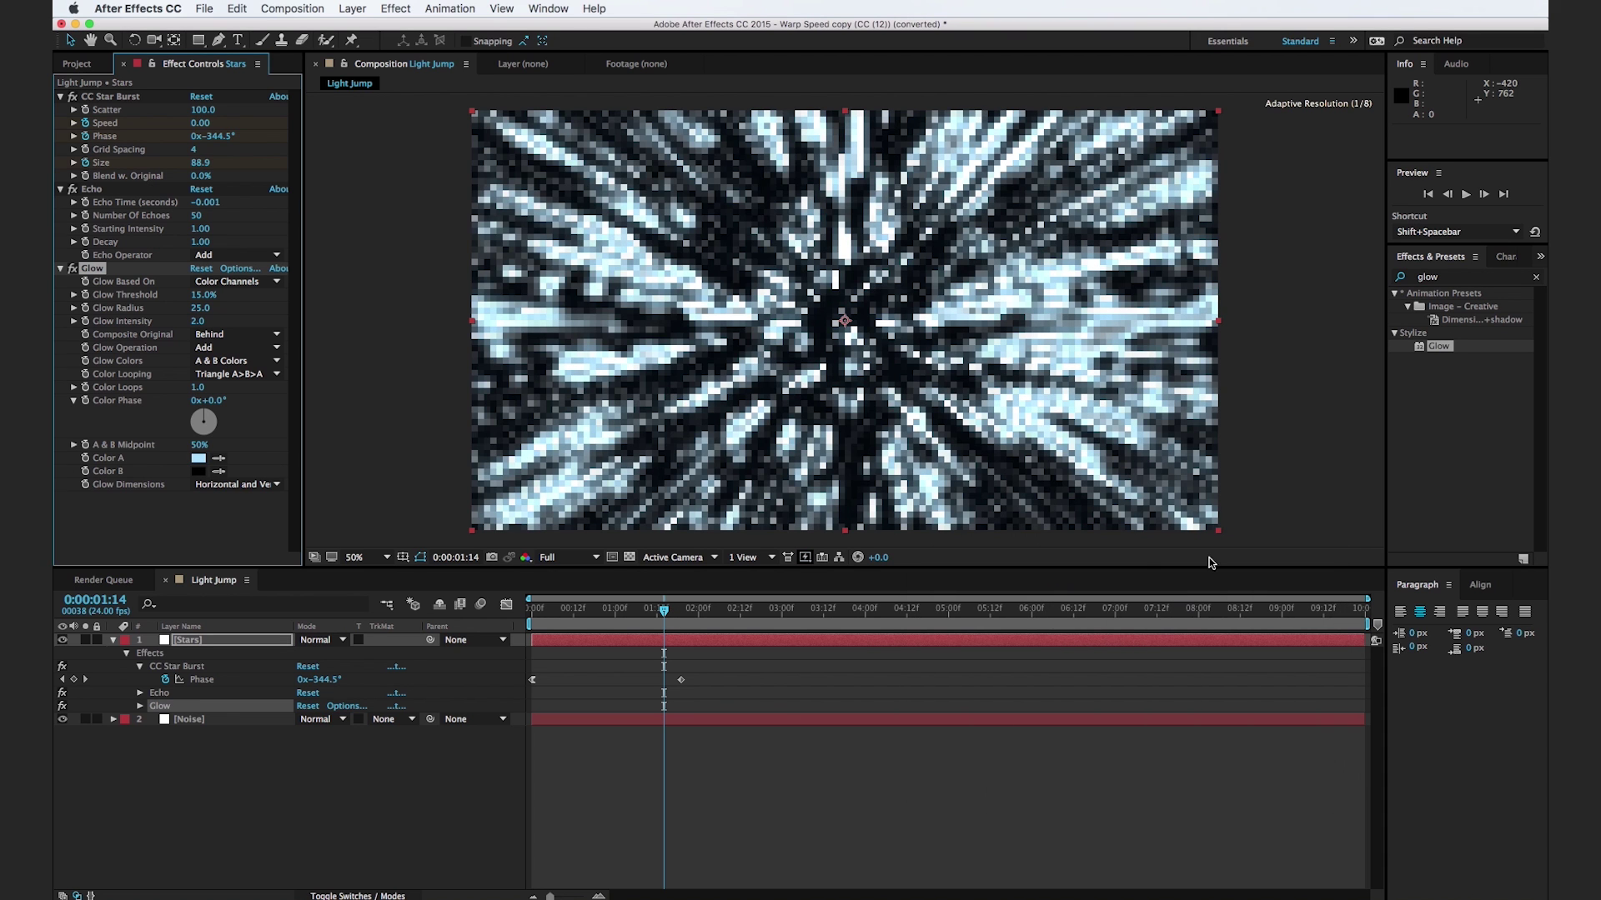
Step: Set the Glow's Color B to a medium blue and check the glowing stars from the start up to 0:00:01:04
left_click(199, 473)
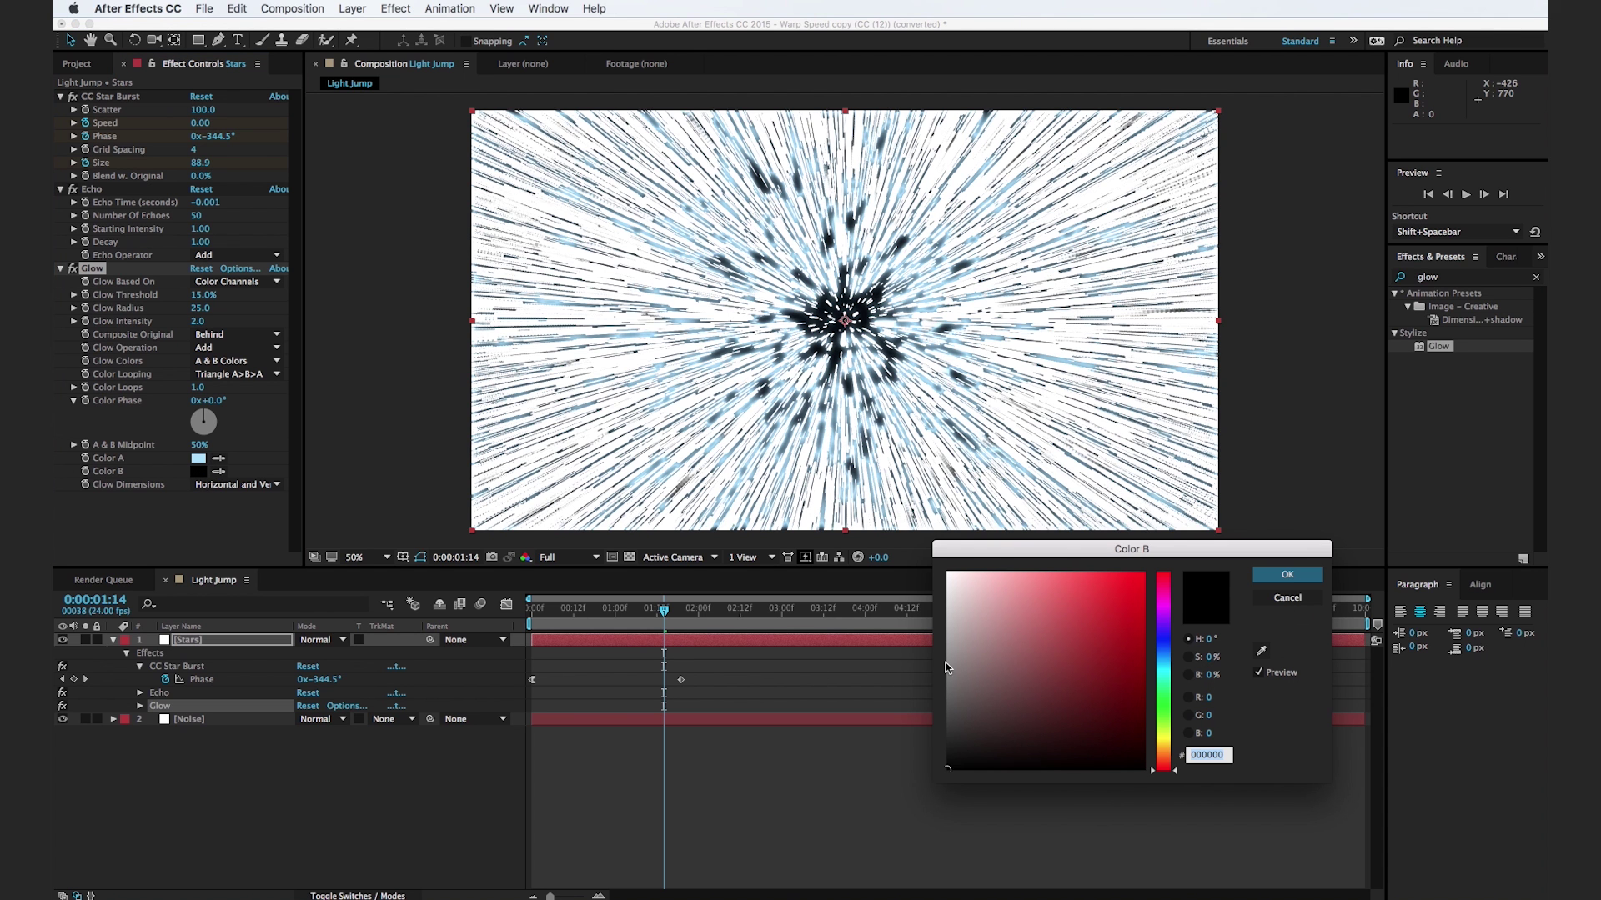
left_click_drag(1169, 667, 1162, 653)
left_click_drag(1047, 661, 1059, 648)
left_click(1287, 575)
left_click_drag(664, 608, 518, 623)
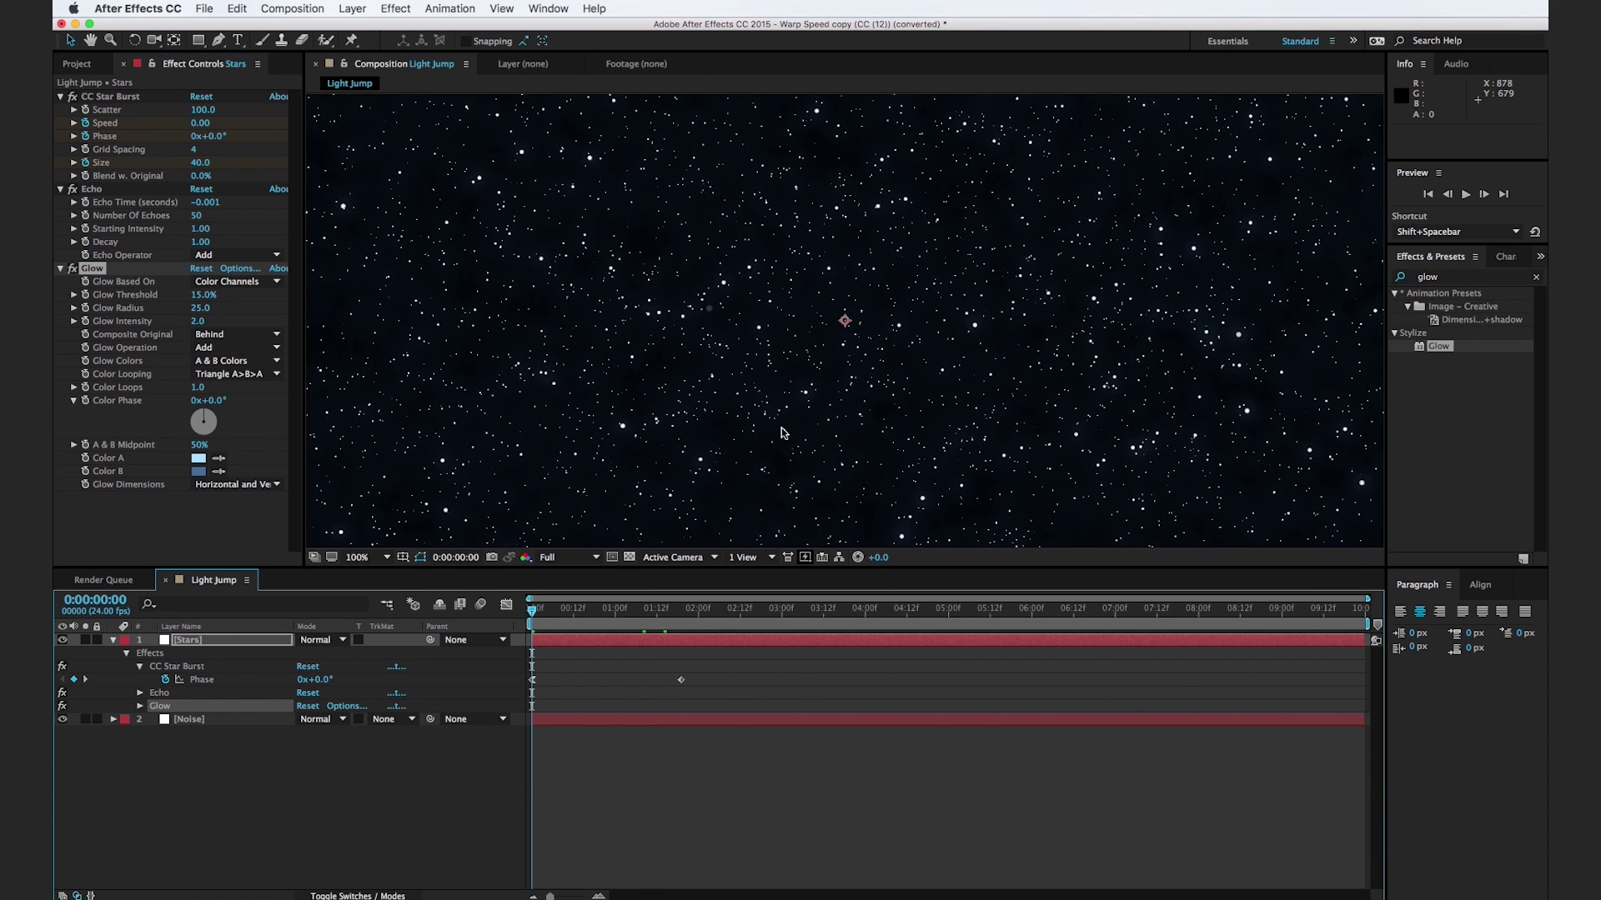
left_click_drag(546, 613, 628, 619)
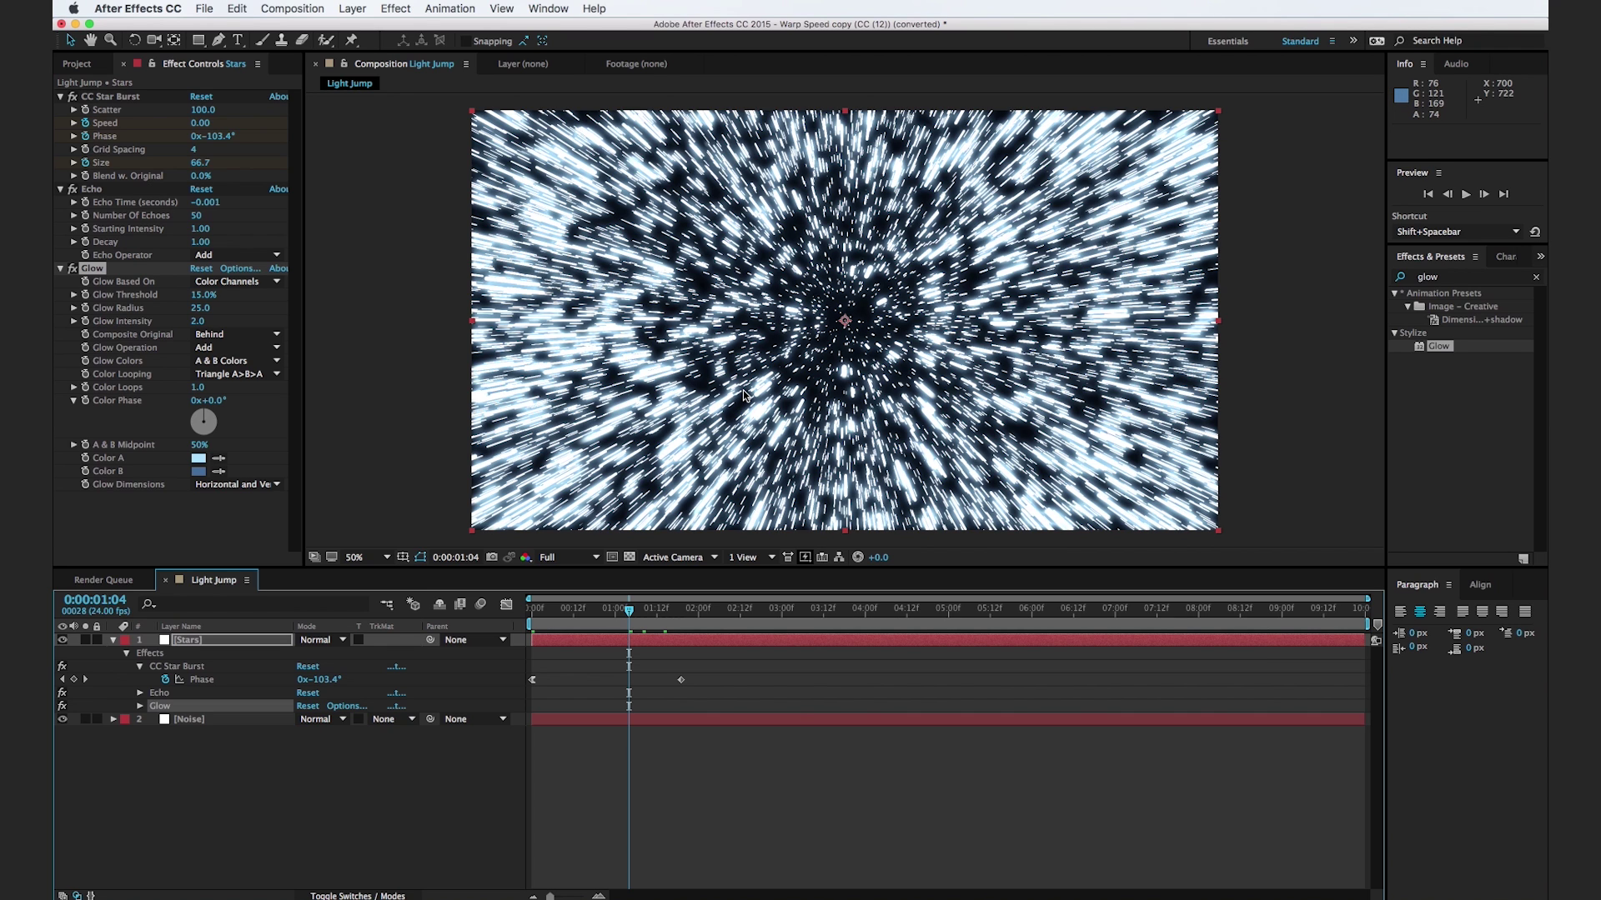
Step: Apply a second Glow to the Stars layer and keyframe its Threshold at 60% and Intensity at 0 at 0:00:01:04
left_click_drag(1442, 352, 917, 404)
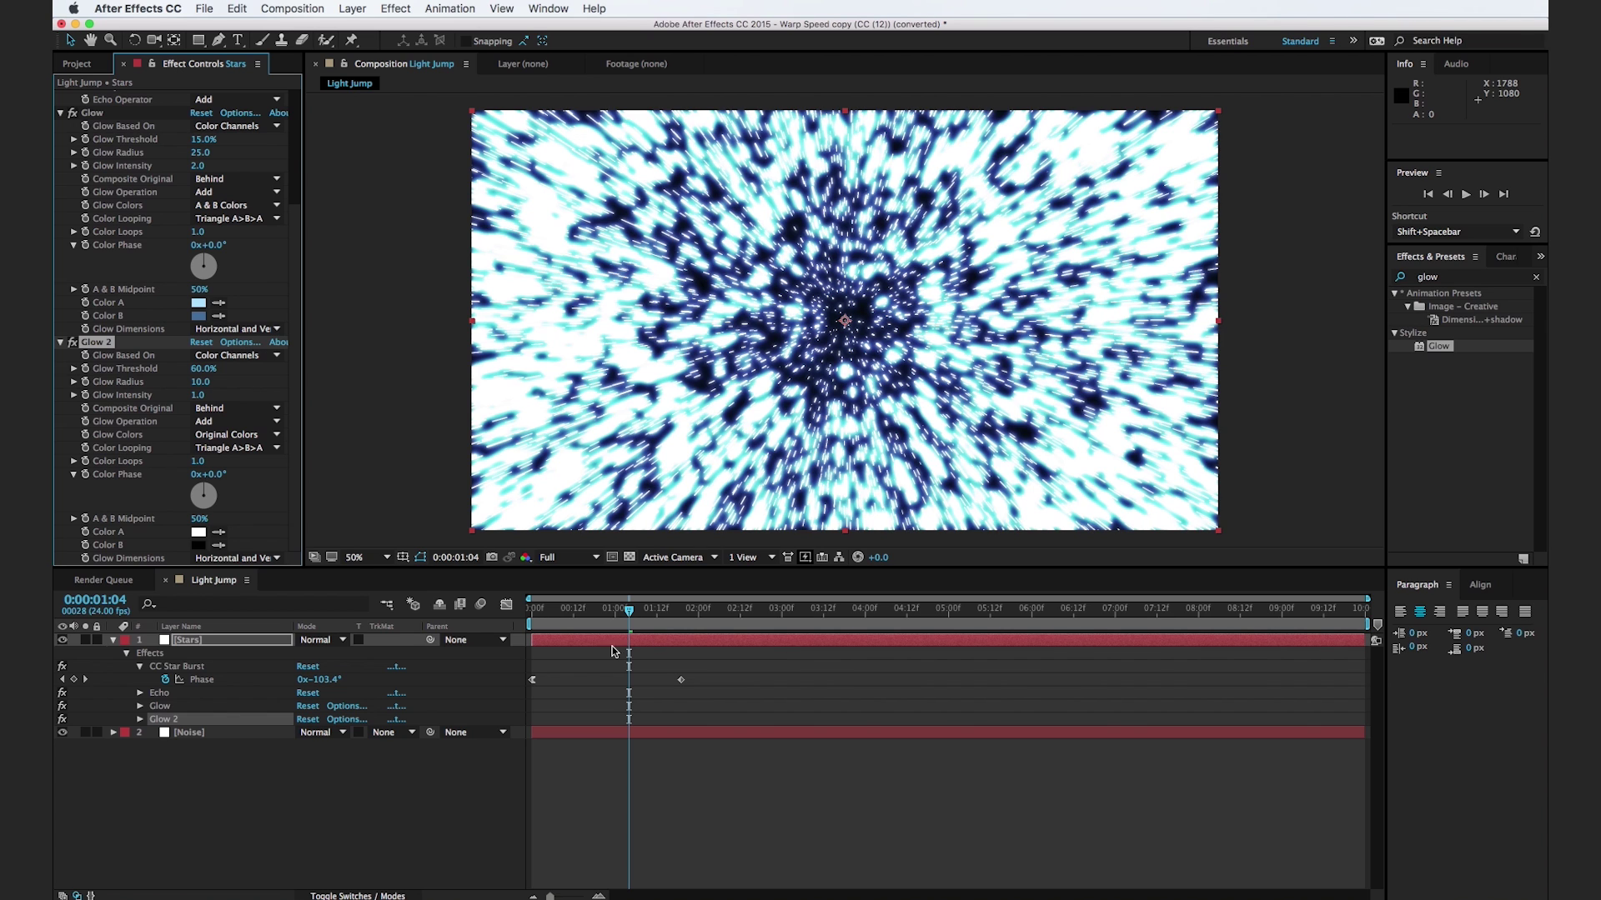
left_click(85, 395)
left_click(198, 396)
type("0")
left_click(386, 837)
Step: At 0:00:01:14, keyframe Glow 2's Intensity at 1 and Threshold at 9%, and check the result around that frame
left_click_drag(629, 611, 662, 617)
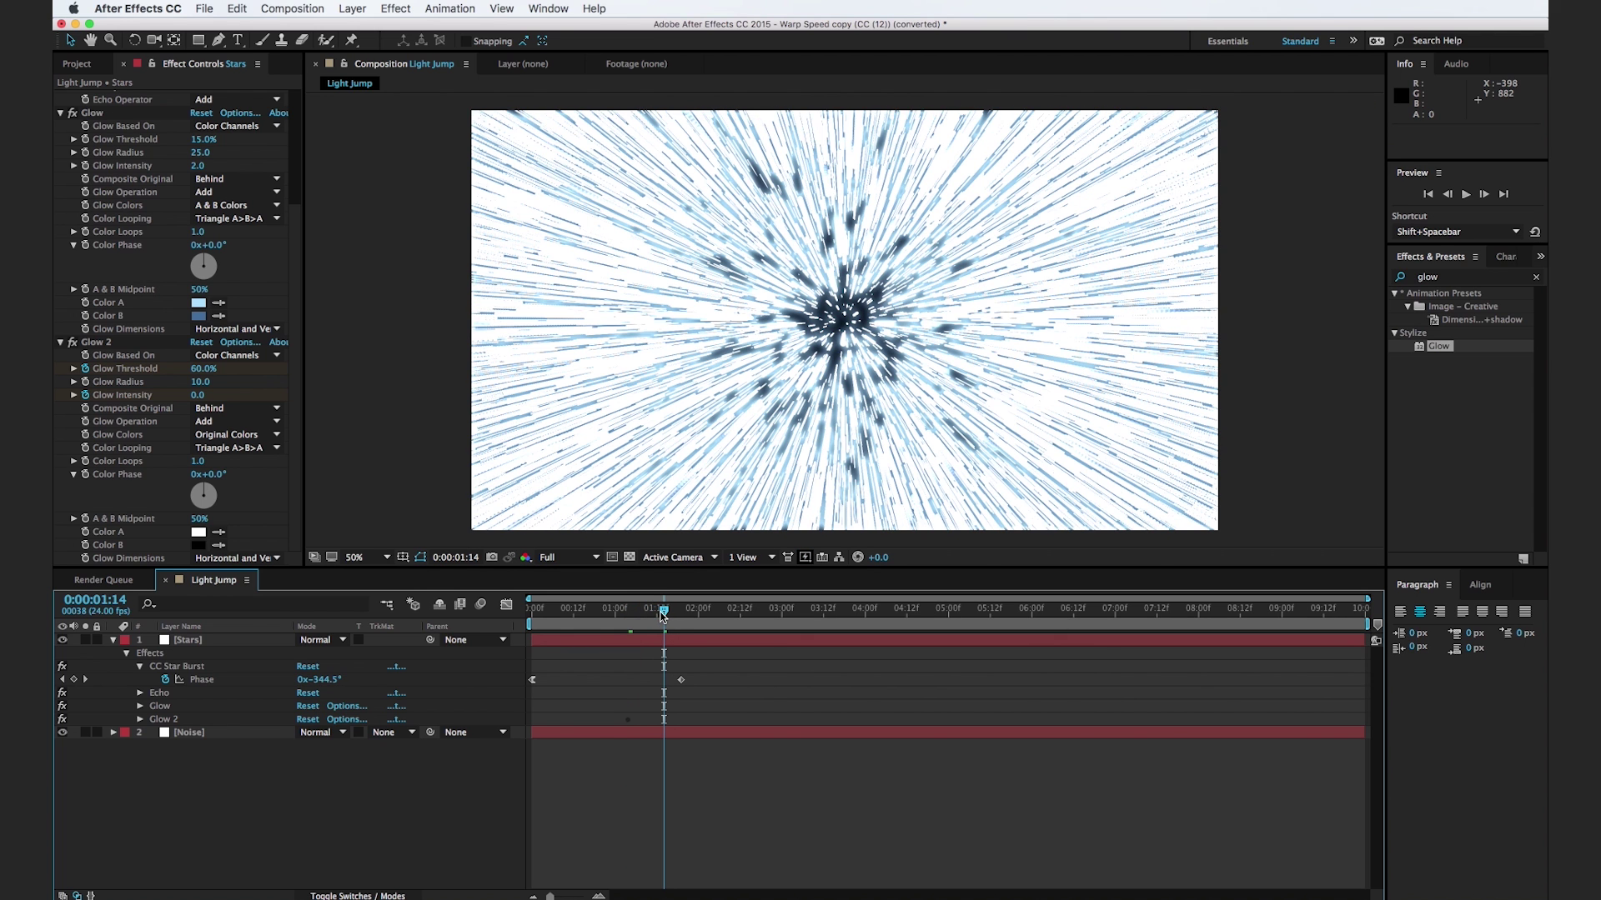
left_click(201, 395)
type("1")
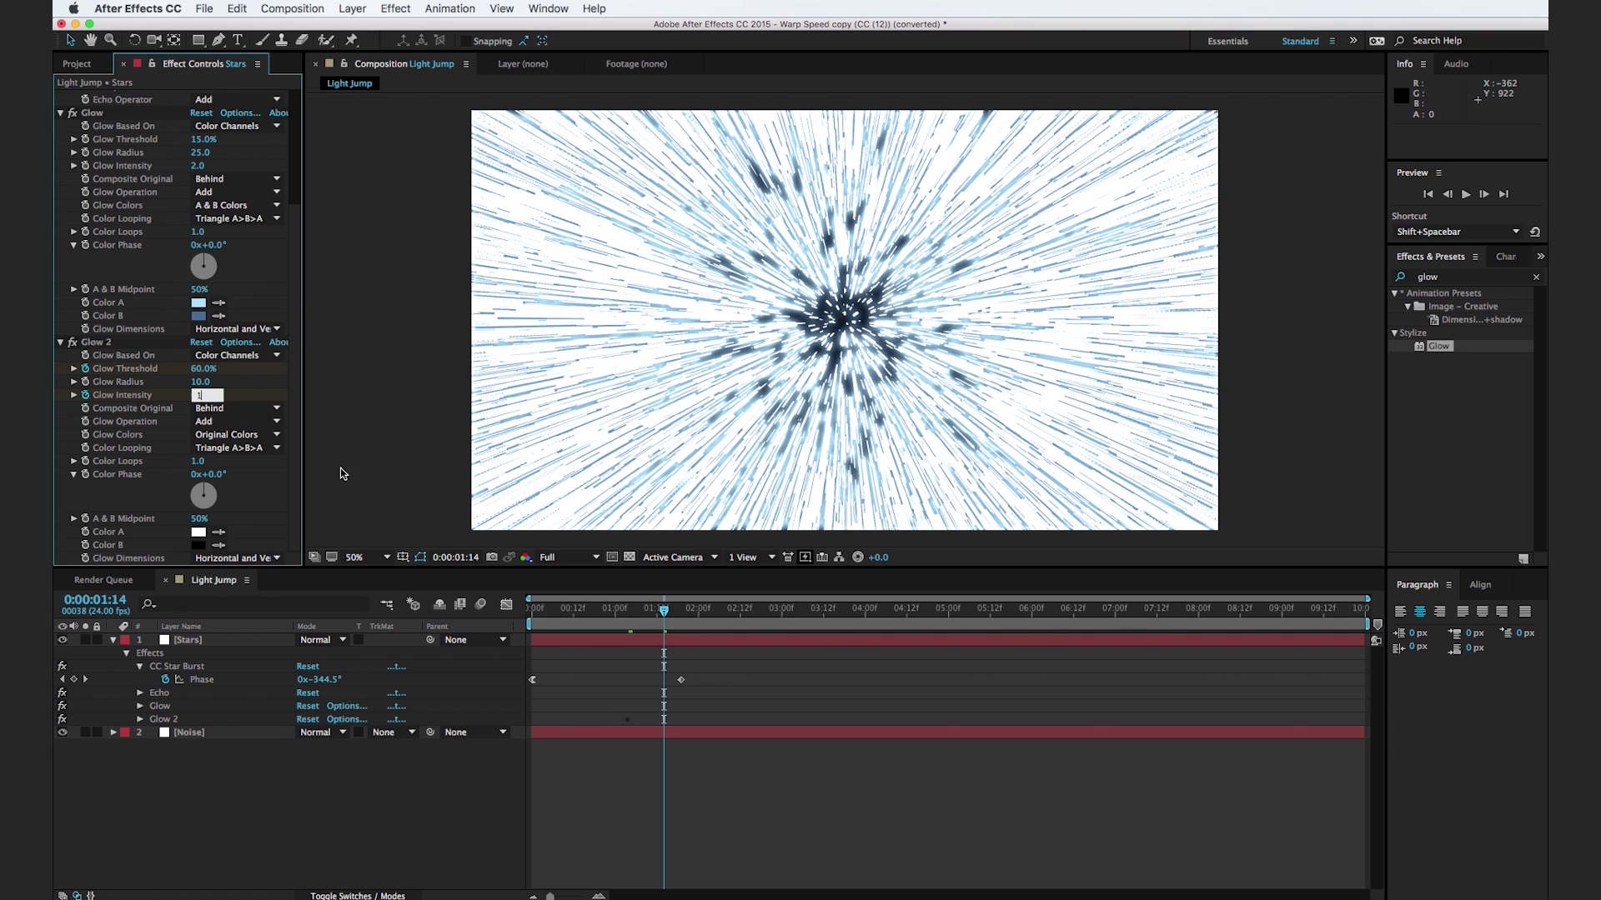
key("Return")
left_click_drag(204, 370, 134, 389)
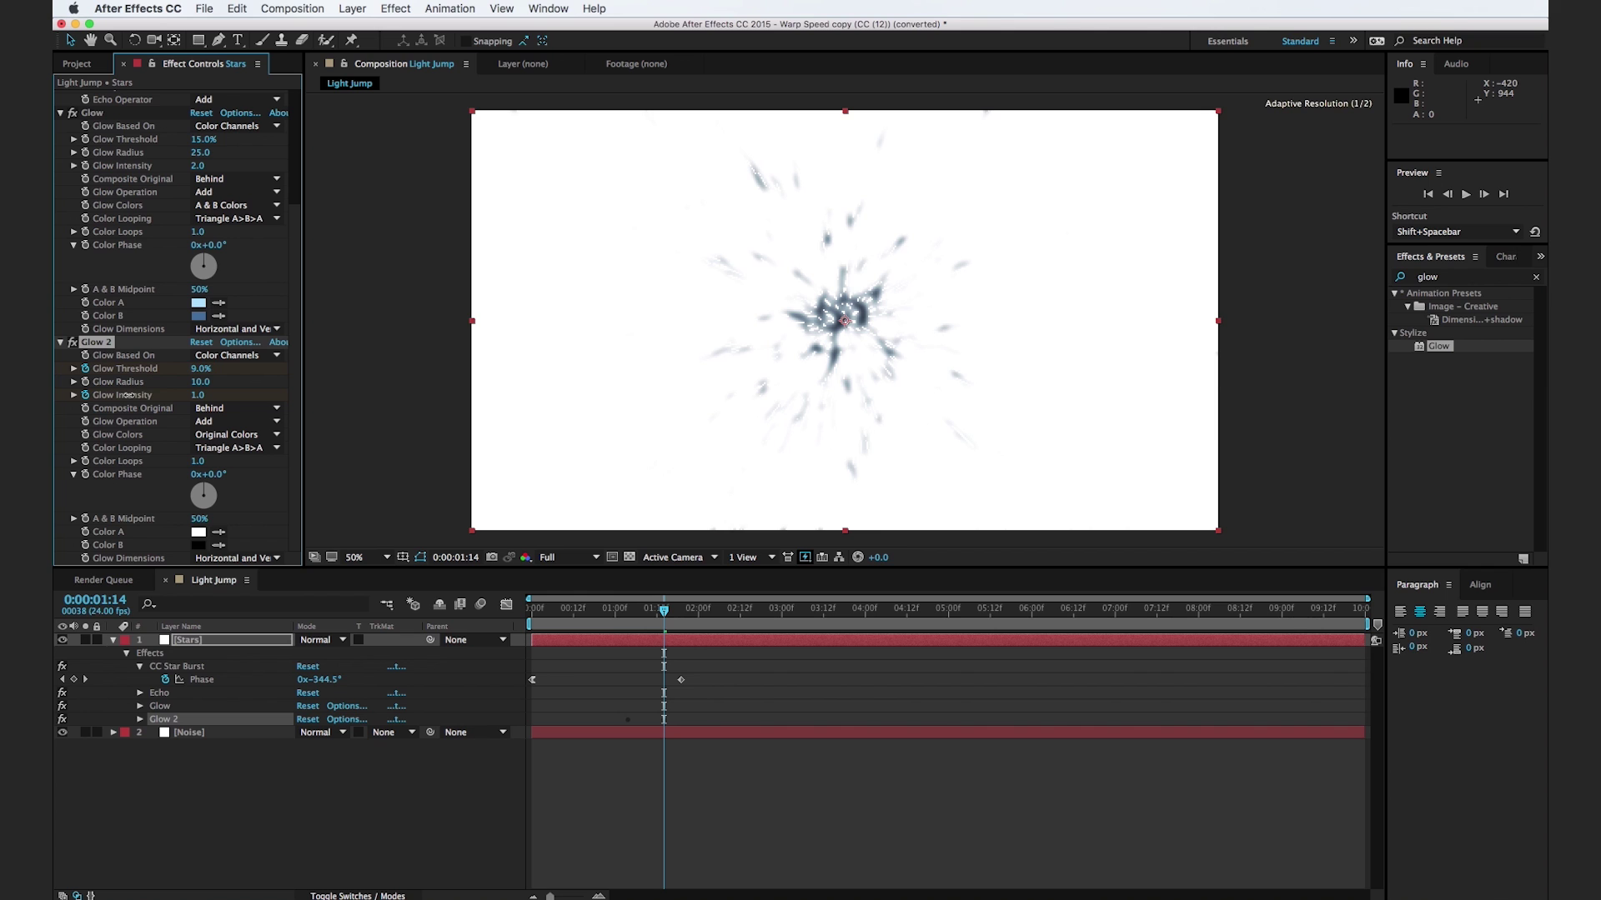
left_click(407, 842)
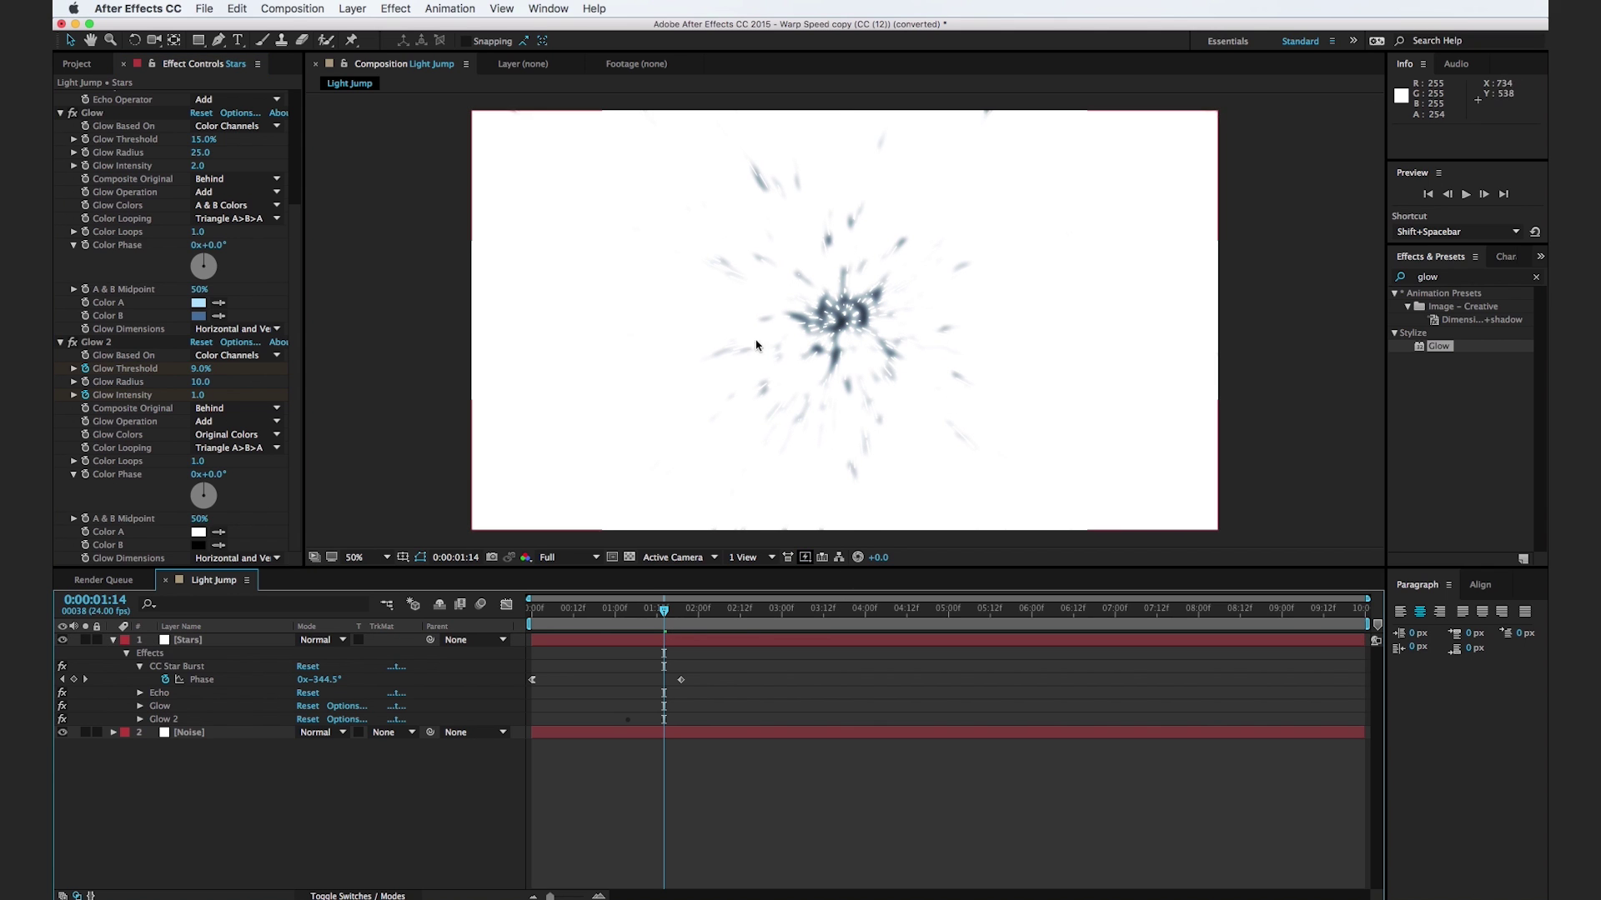
mouse_move(658, 617)
left_mouse_down()
mouse_move(520, 625)
mouse_move(663, 620)
left_mouse_up()
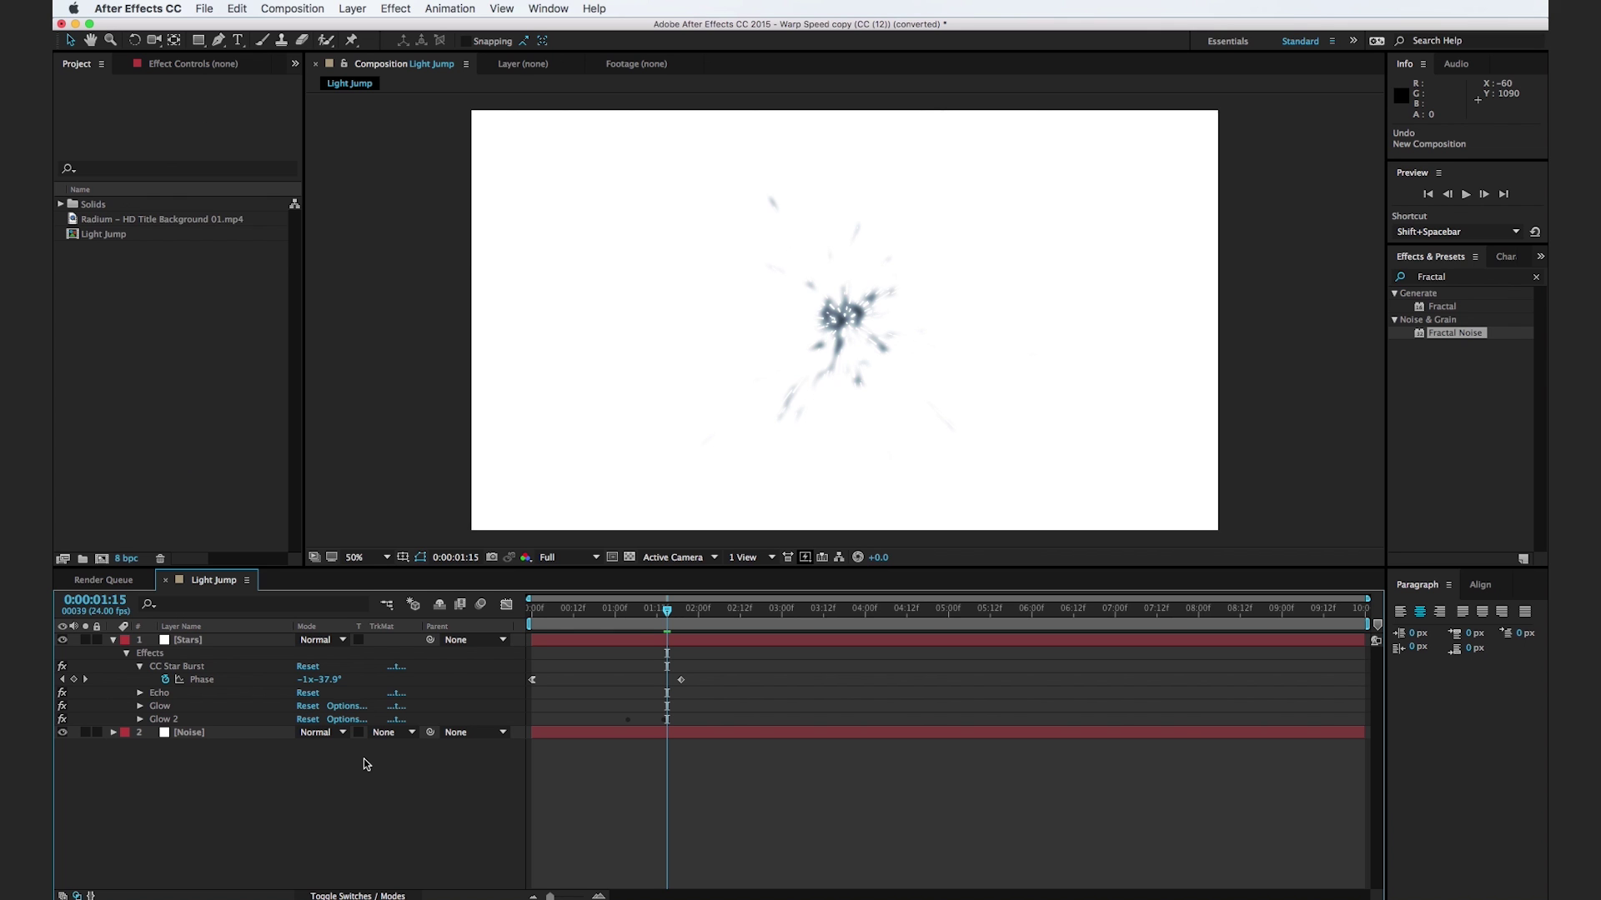
Step: Create a new composition named "Warp Texture" measuring 1920 by 1920 px
left_click(276, 7)
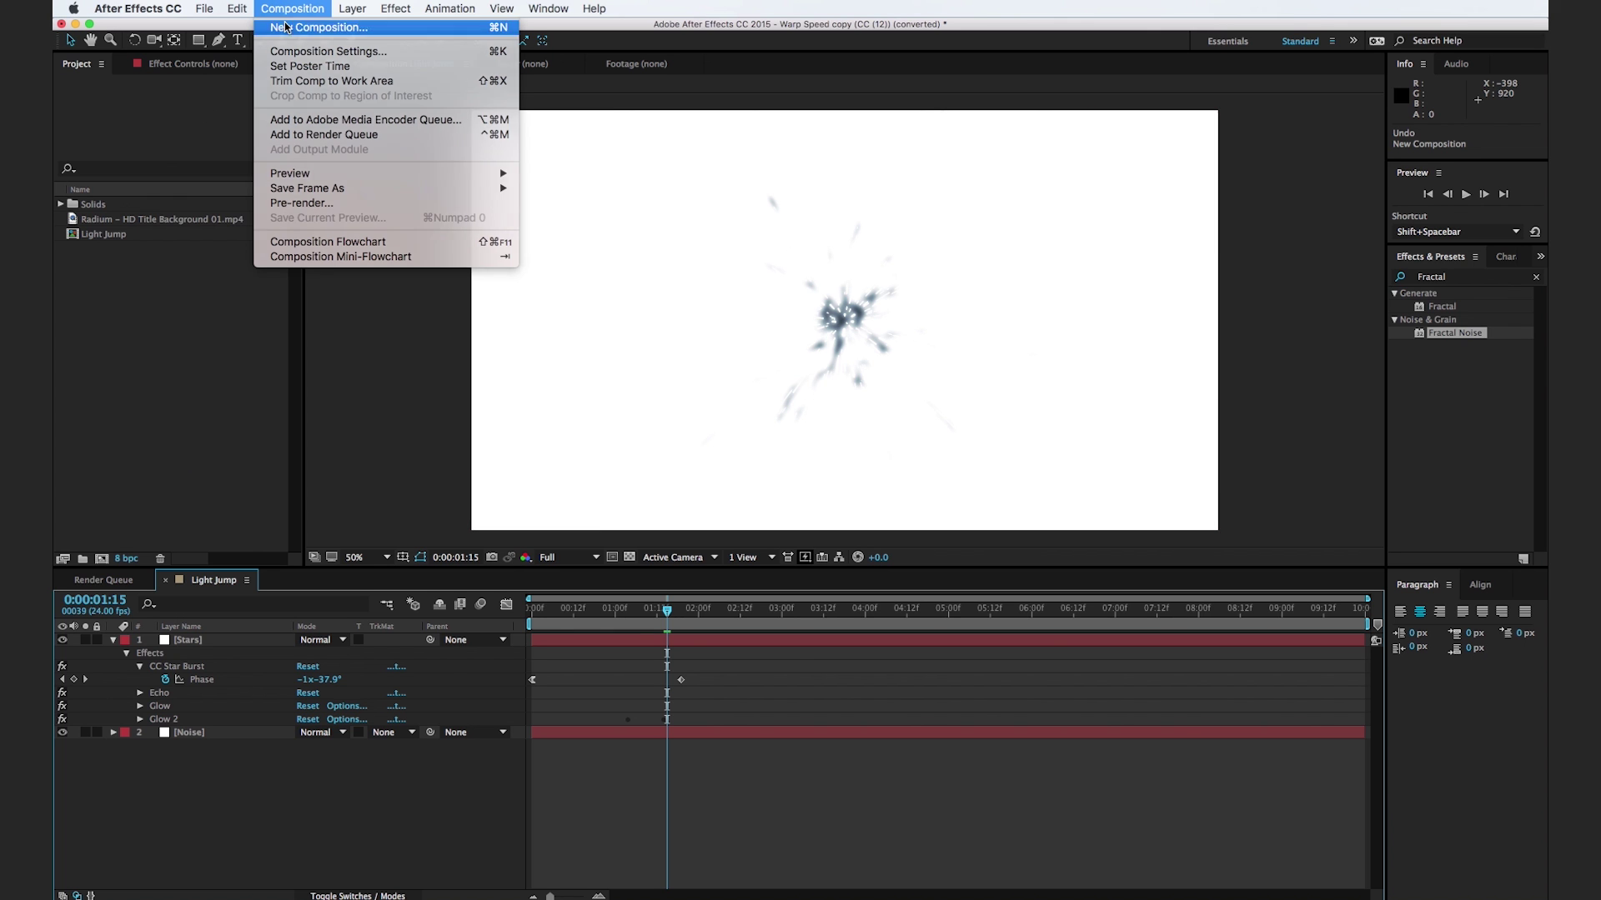
left_click(285, 27)
type("Warp Texture")
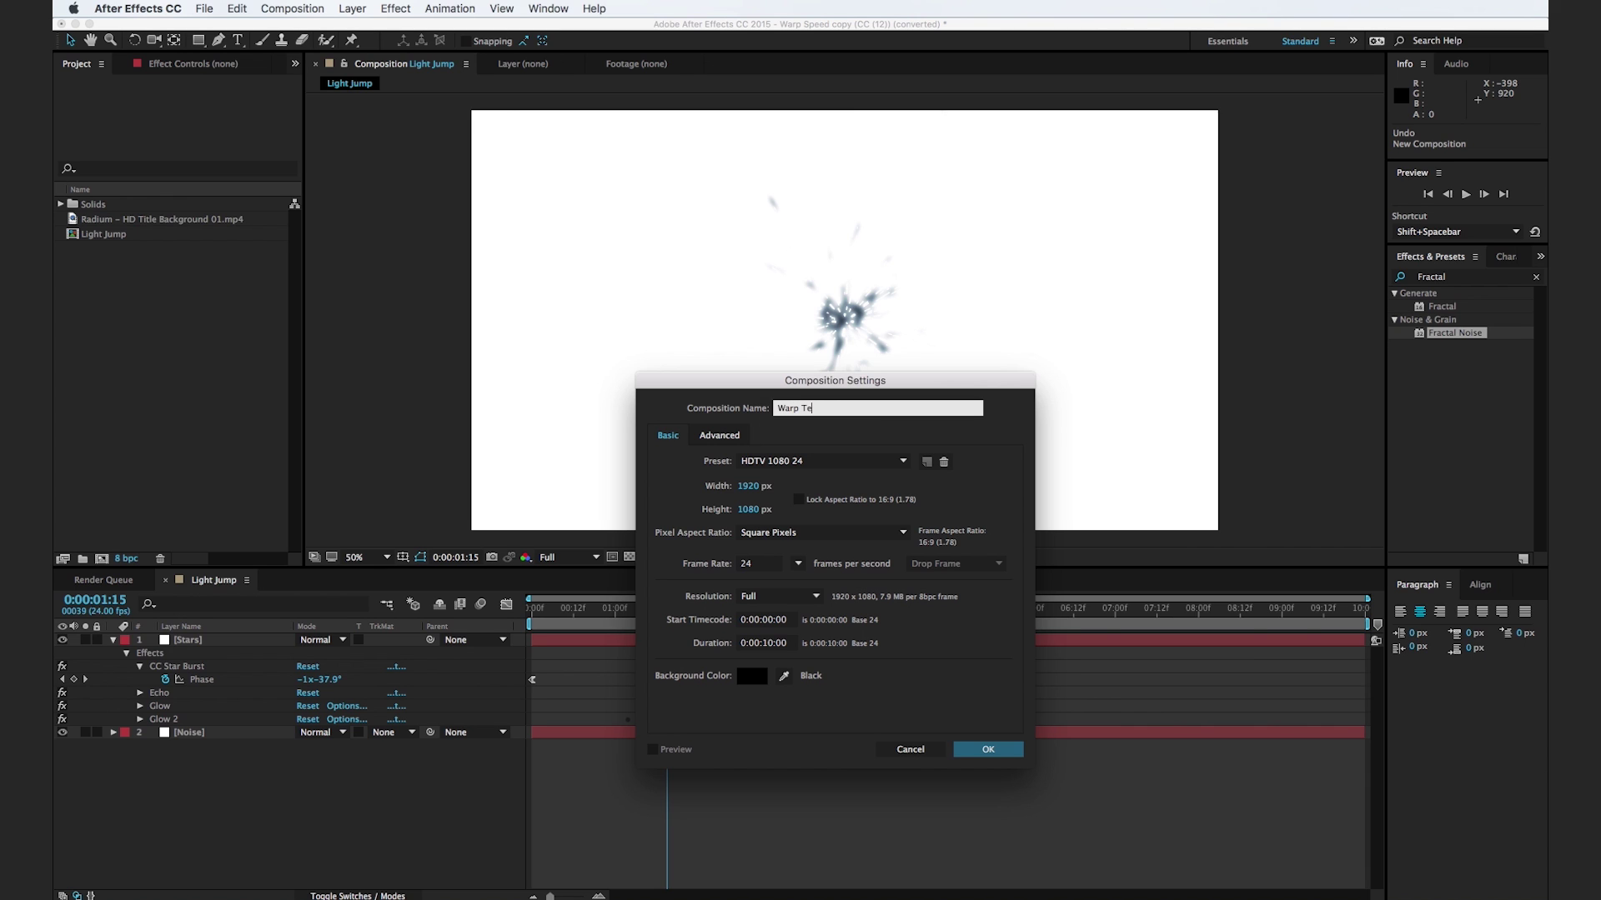
left_click(747, 510)
type("1920")
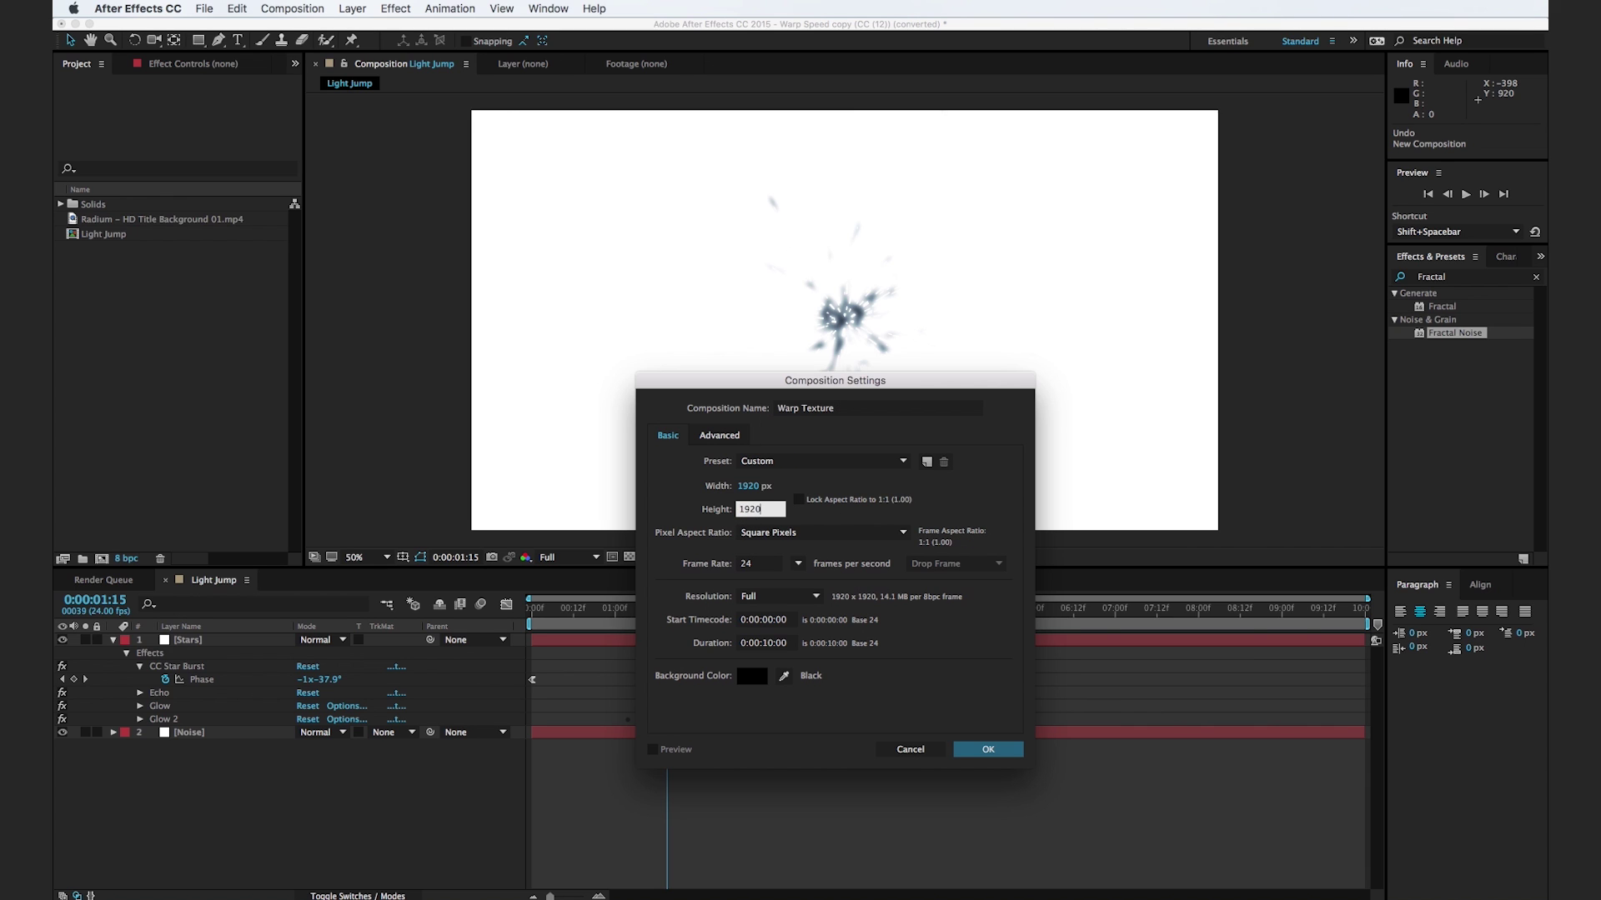
left_click(1007, 752)
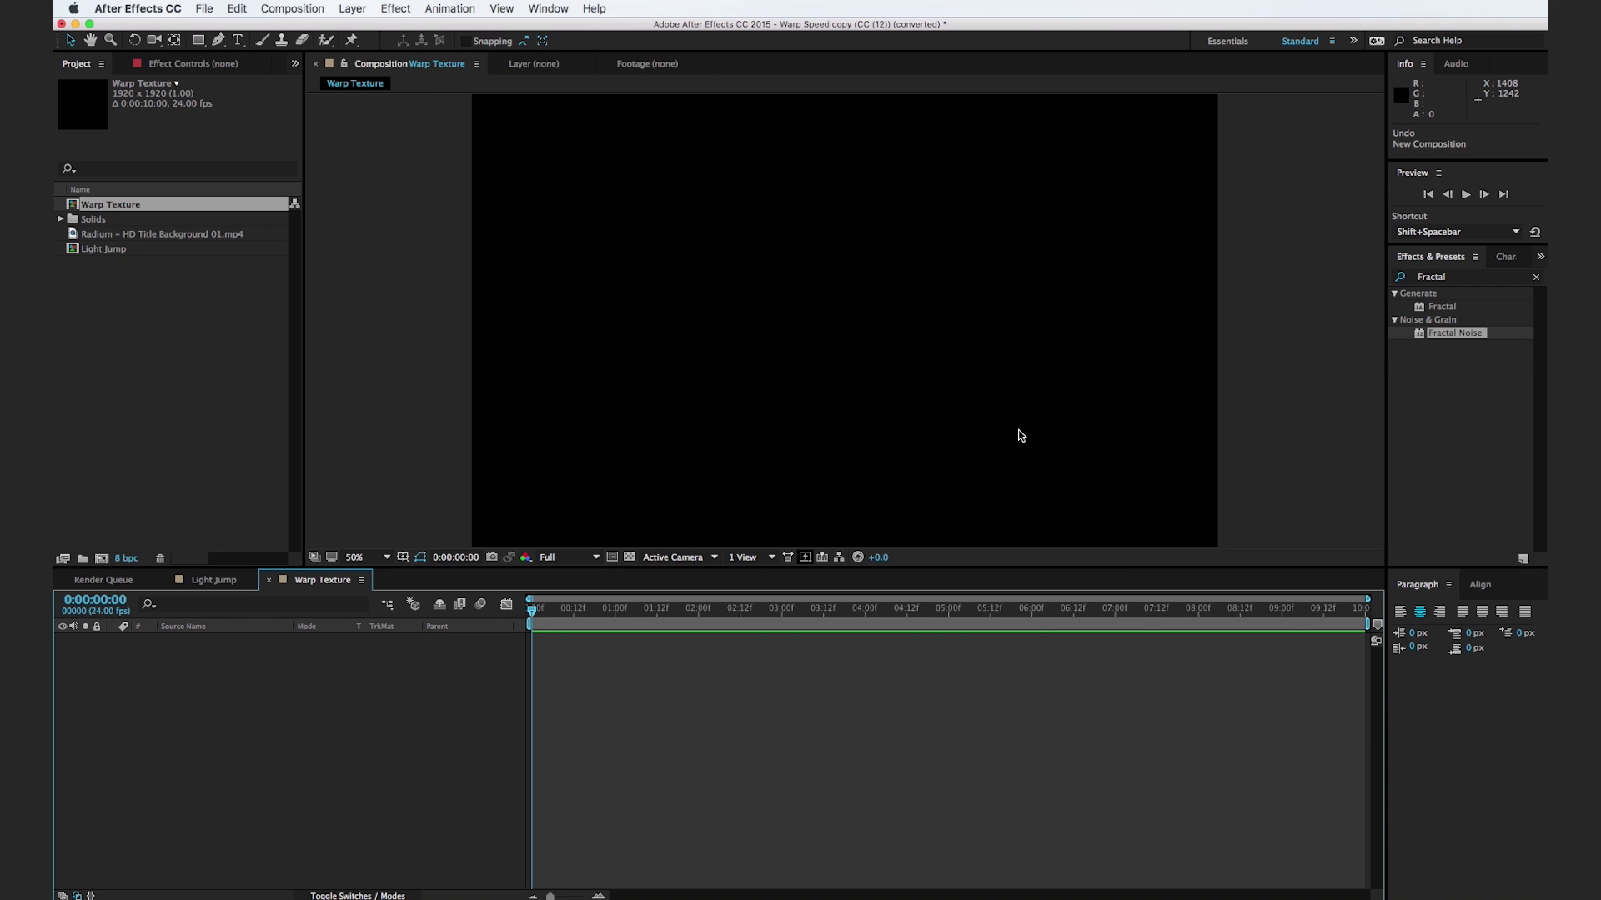
Step: Add a comp-size white solid named "Warp Texture 1" and apply Fractal Noise to it
key("super+y")
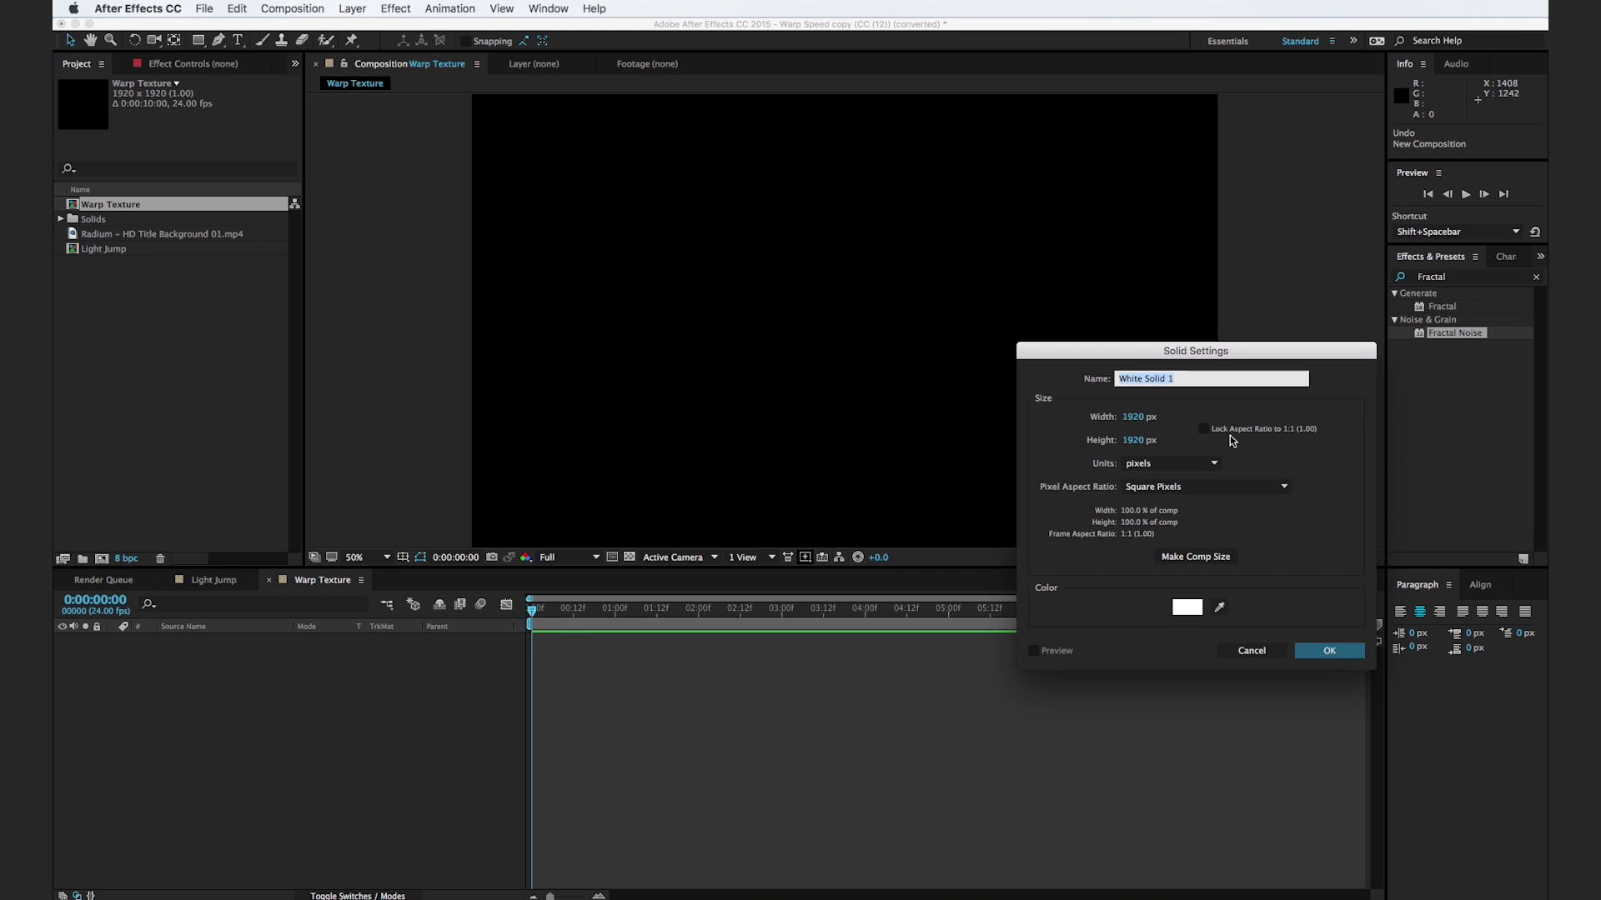
type("Warp Texture 1")
key("Return")
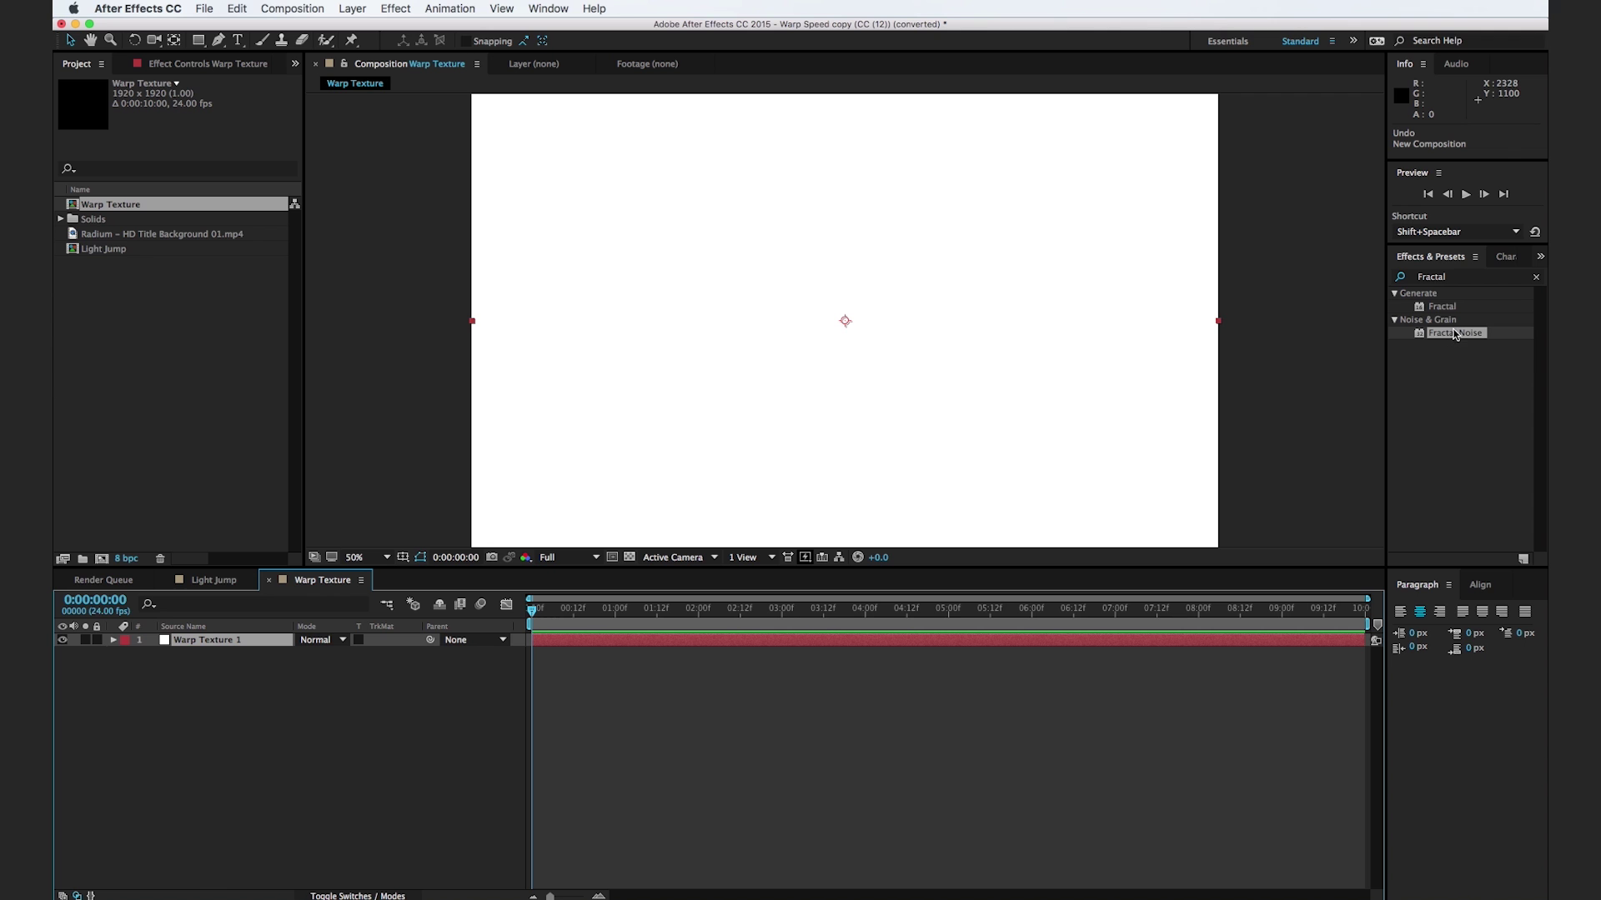
left_click_drag(1451, 337, 826, 370)
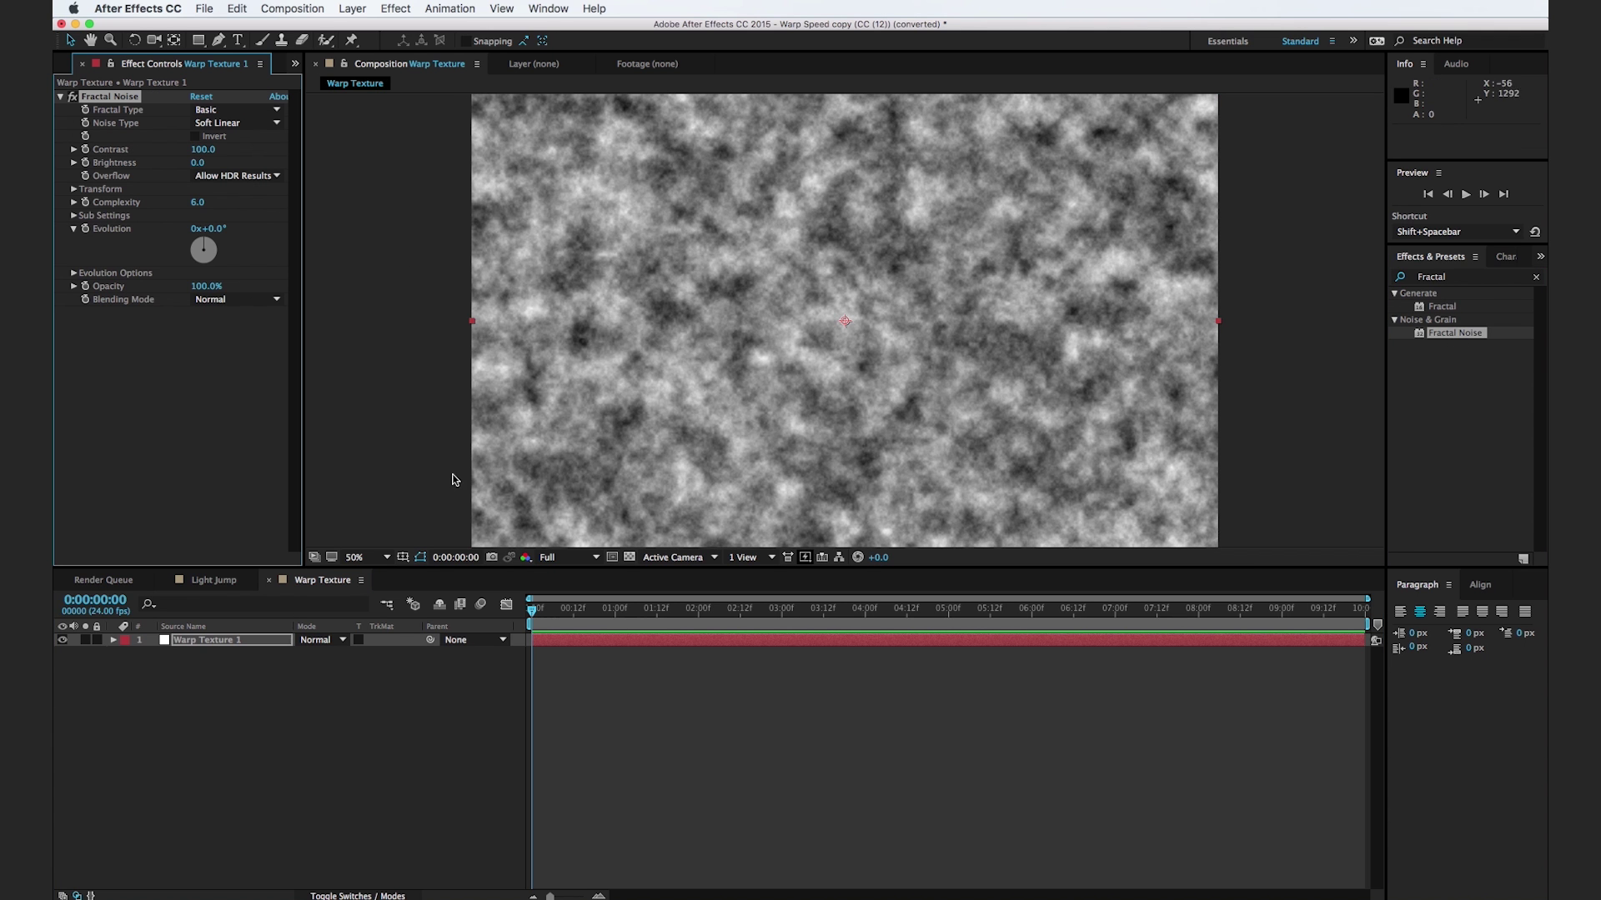
Step: Set the Fractal Noise Contrast to 430 and Brightness to -30
left_click(204, 149)
type("430")
left_click(197, 163)
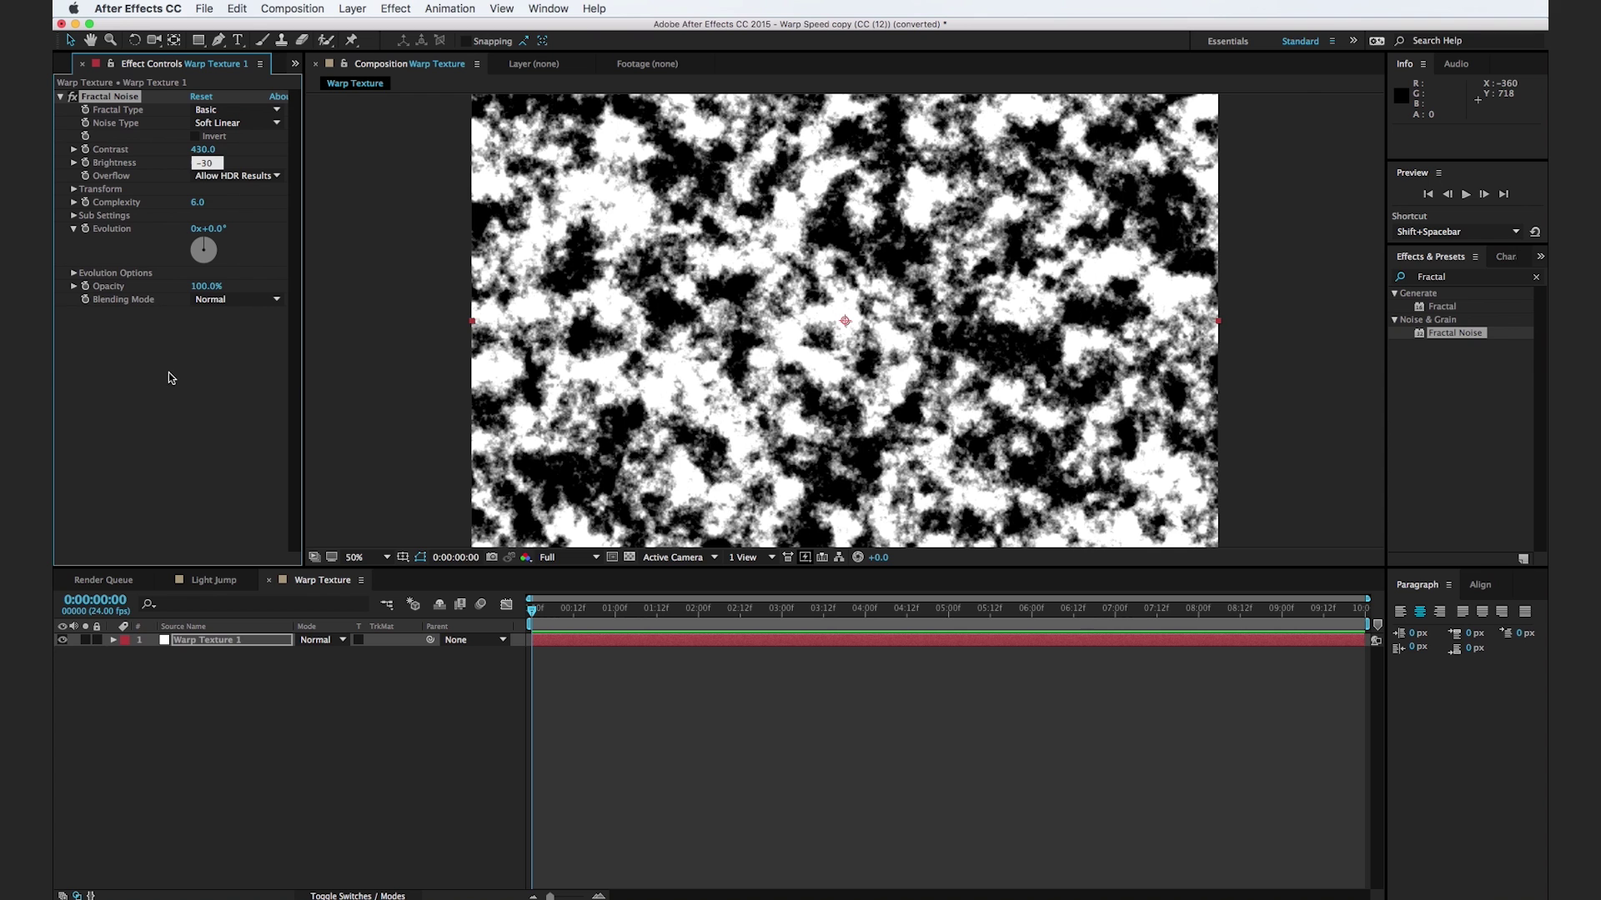
key("Return")
Step: Turn off Uniform Scaling for the Fractal Noise and set its Scale Width to 78
left_click(74, 192)
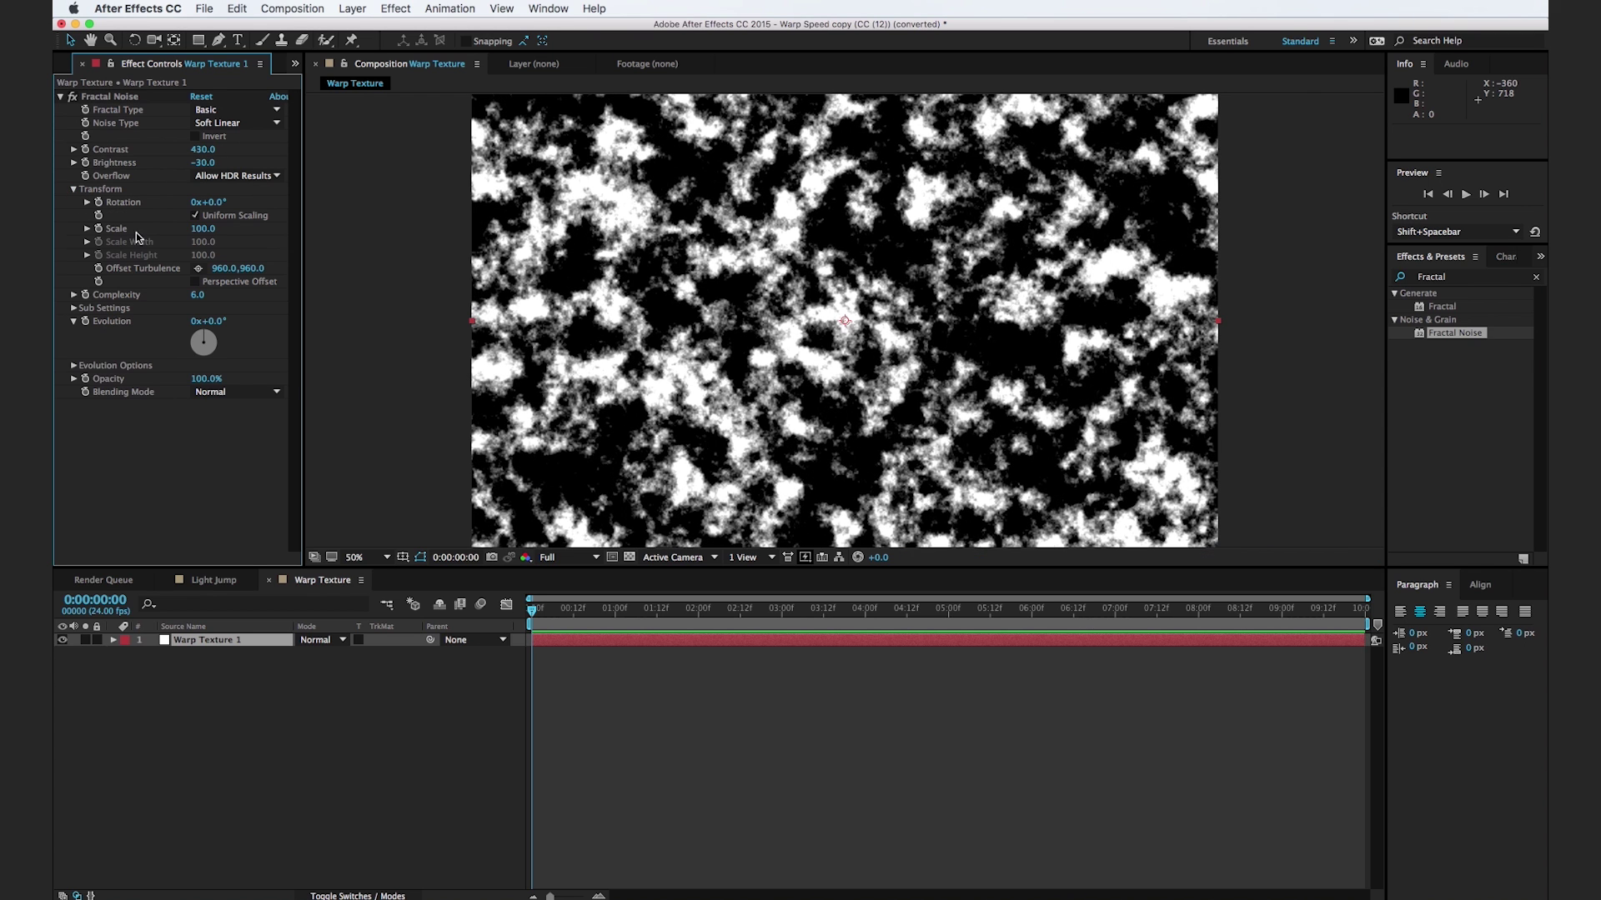
left_click(196, 216)
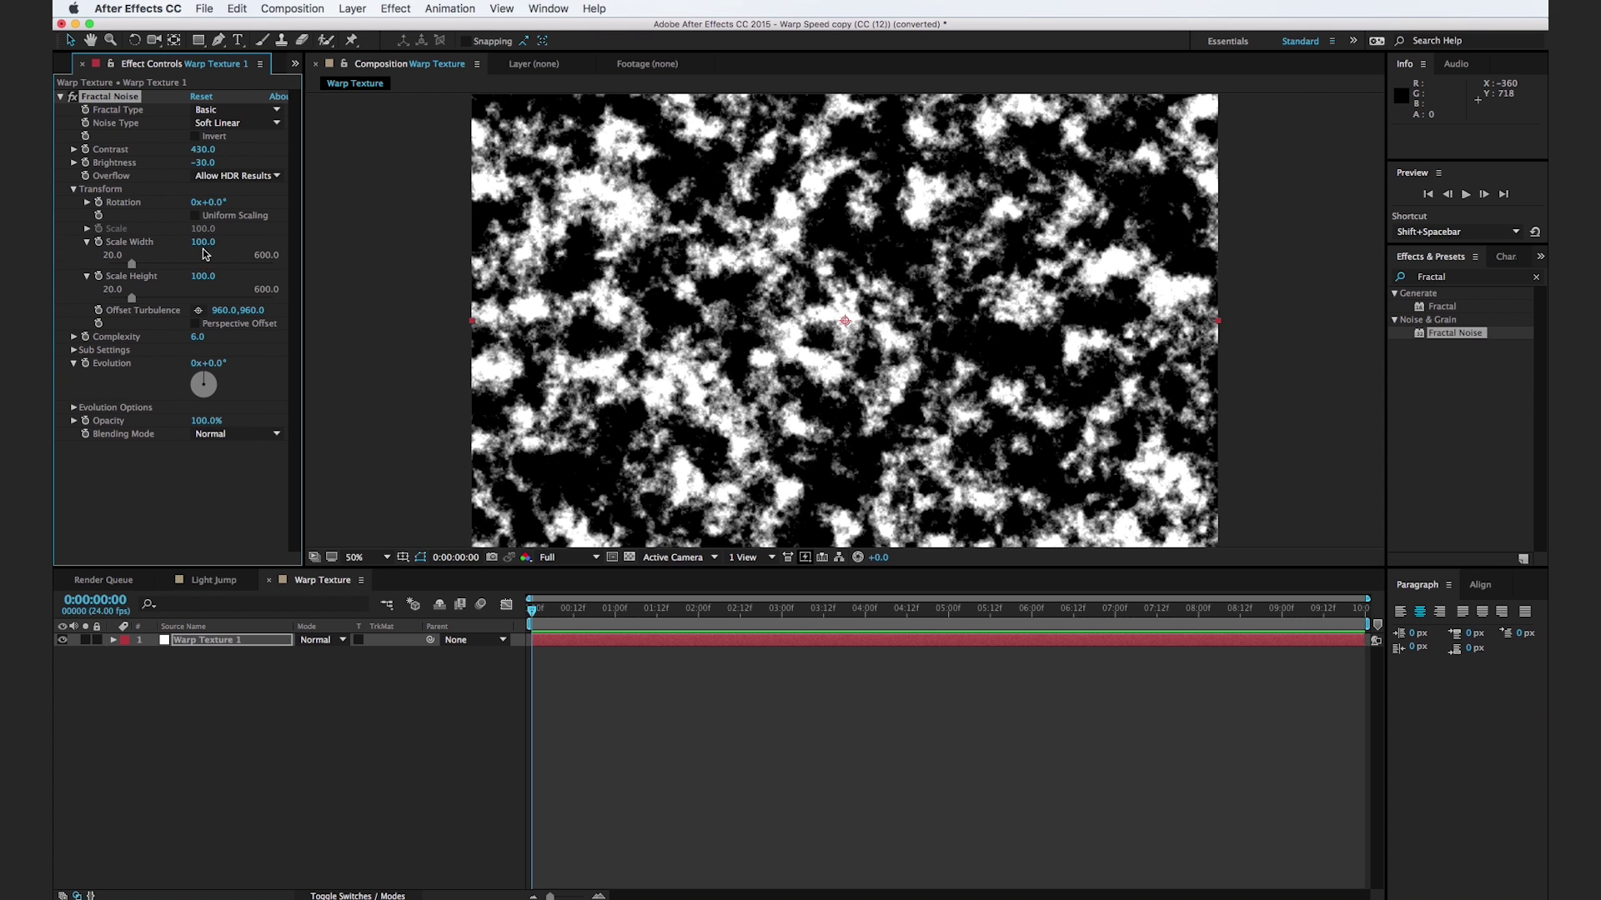
left_click_drag(207, 243, 190, 242)
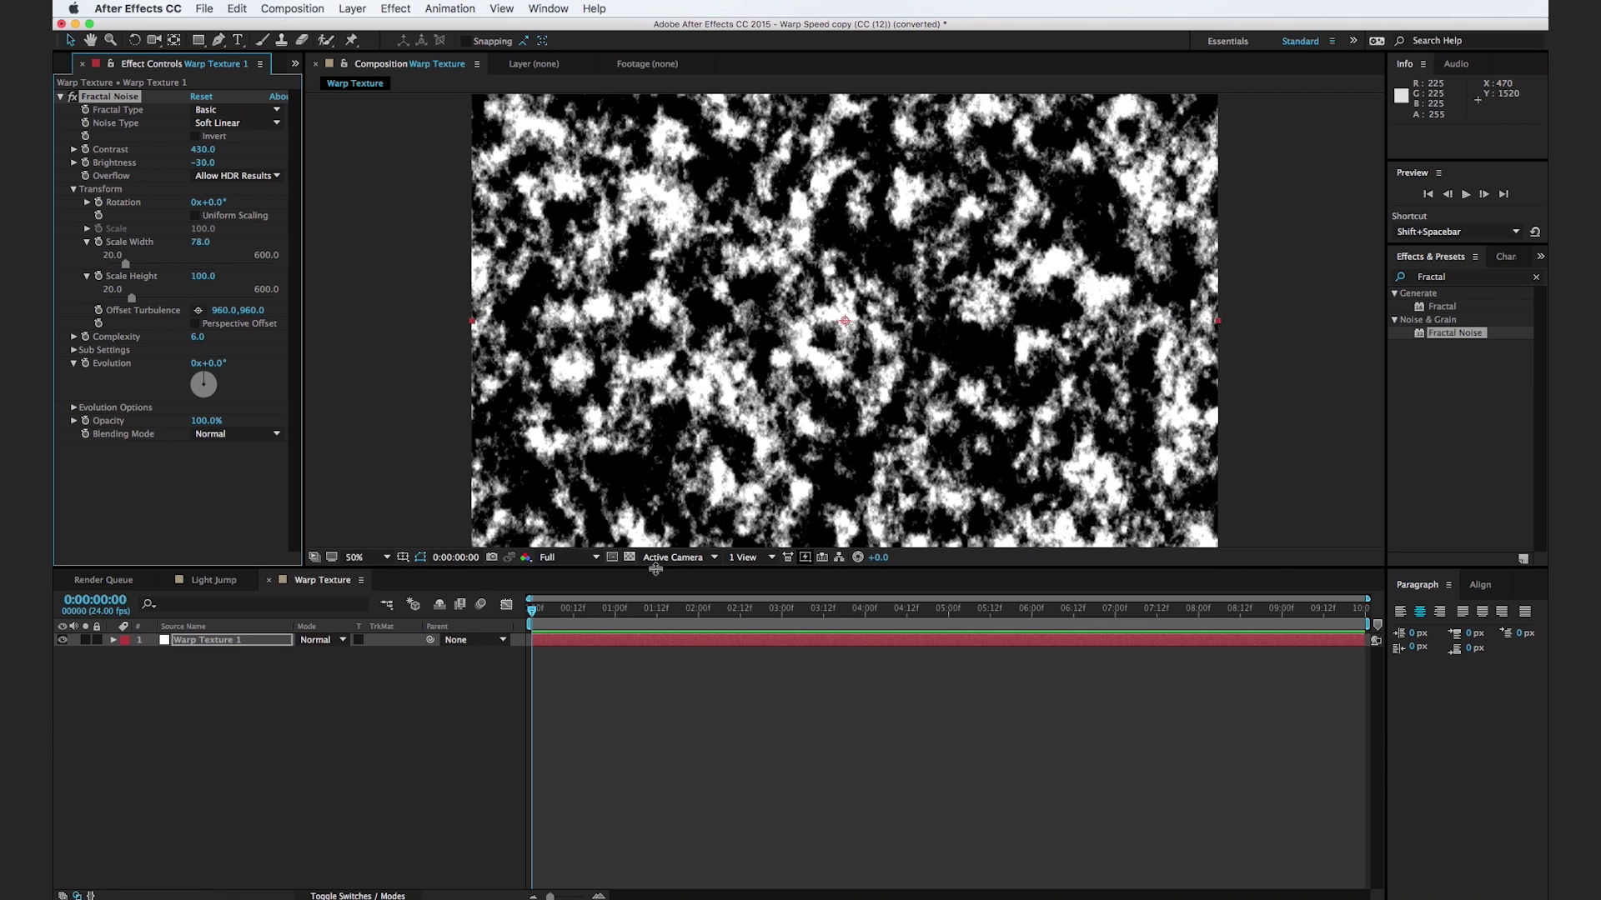
key("space")
left_click_drag(652, 421, 651, 379)
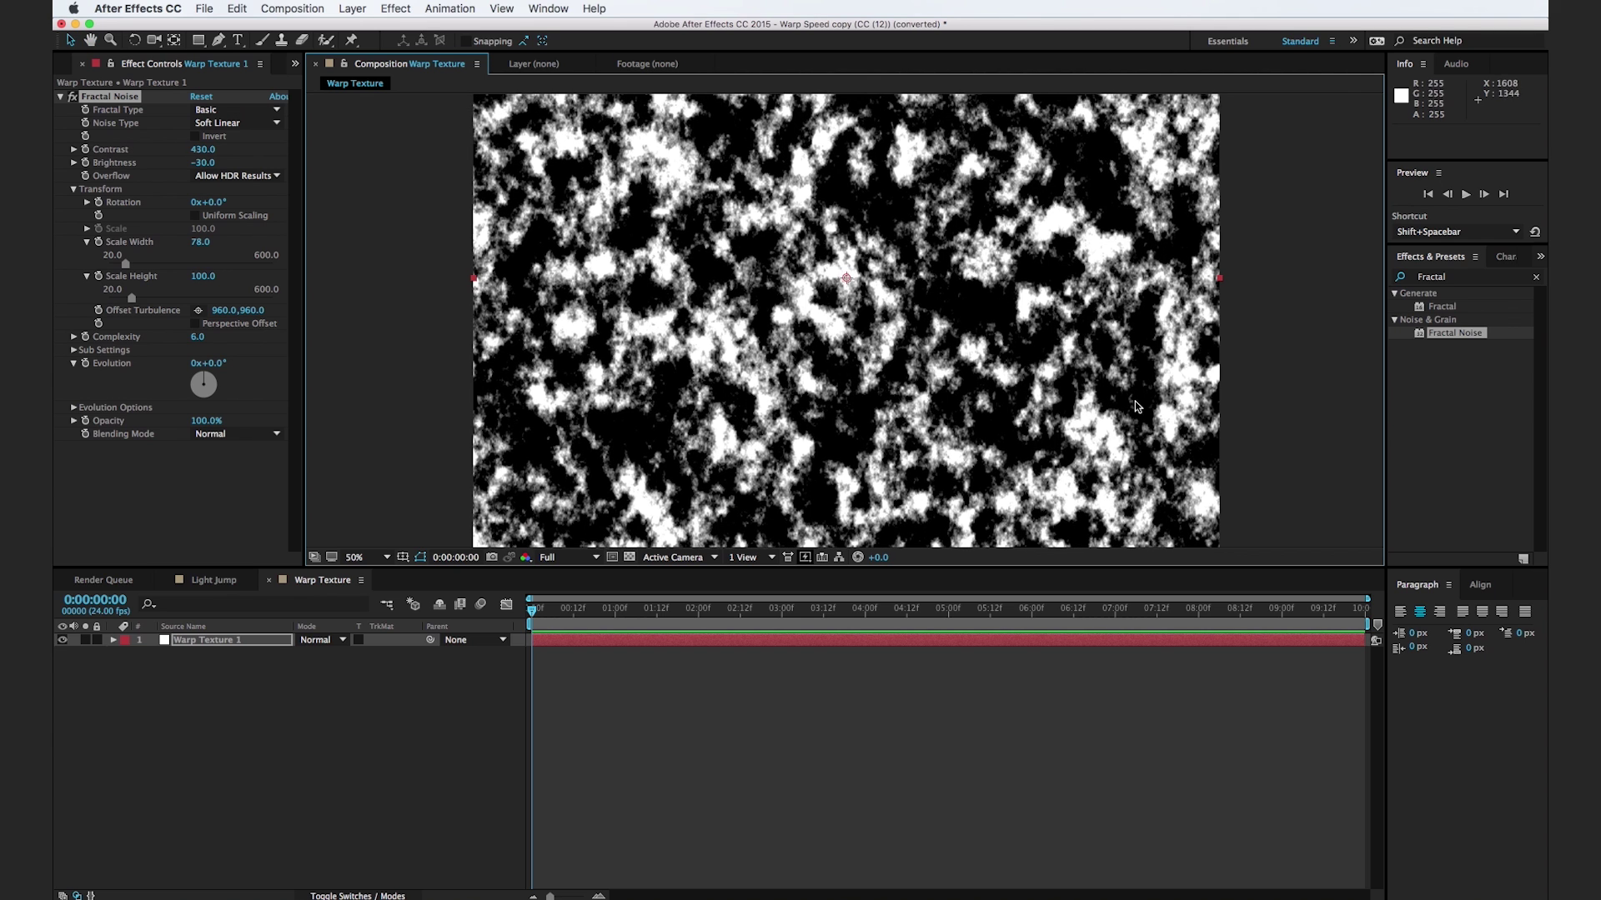
Step: Add the expression [time*-500,time*3000]; to Offset Turbulence and check the noise movement up to 0:00:00:19
left_click(100, 312, "alt")
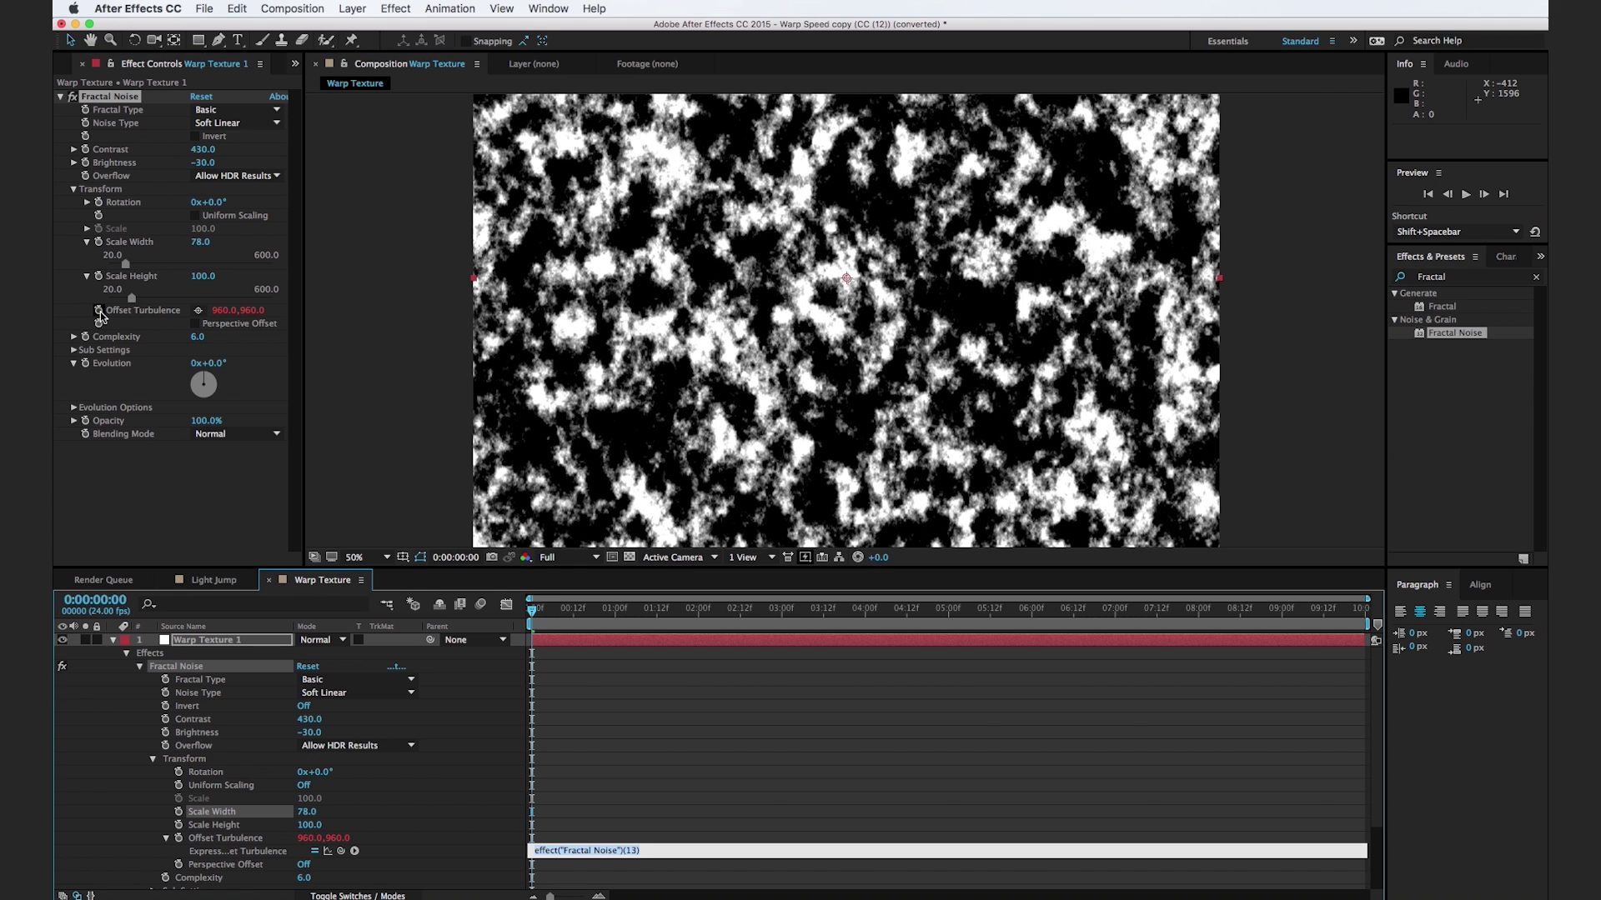
key("BackSpace")
left_click(663, 821)
key("space")
left_click_drag(544, 625, 598, 623)
scroll(437, 729, "down", 3)
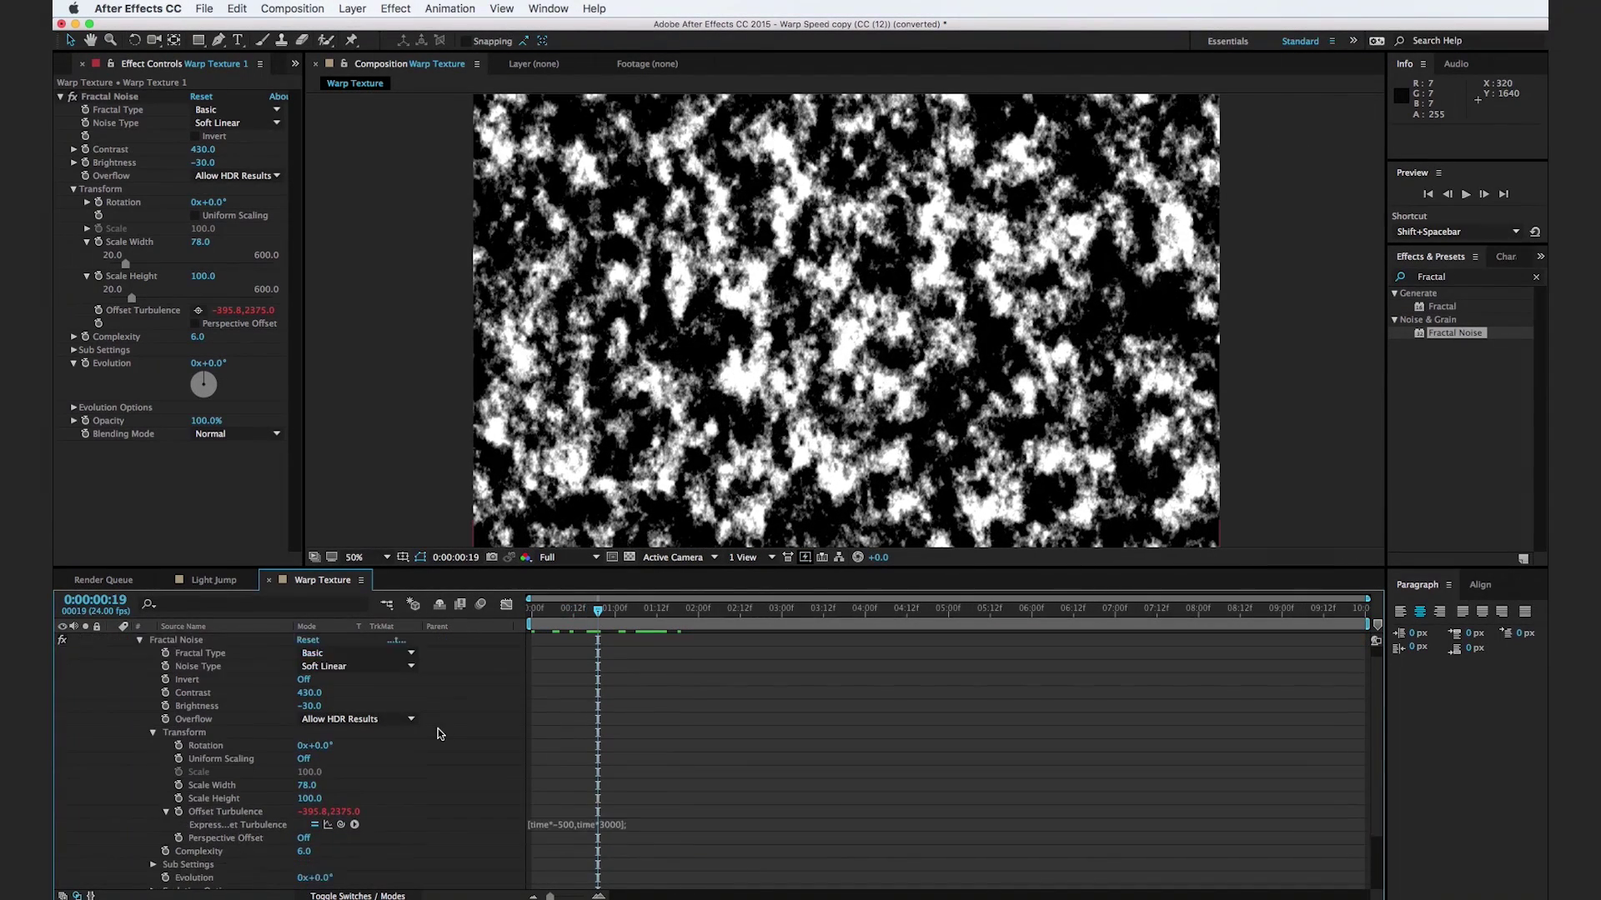
Step: Add the expression time*1000; to the Fractal Noise Evolution and check the animation up to 0:00:01:05
left_click(89, 365, "alt")
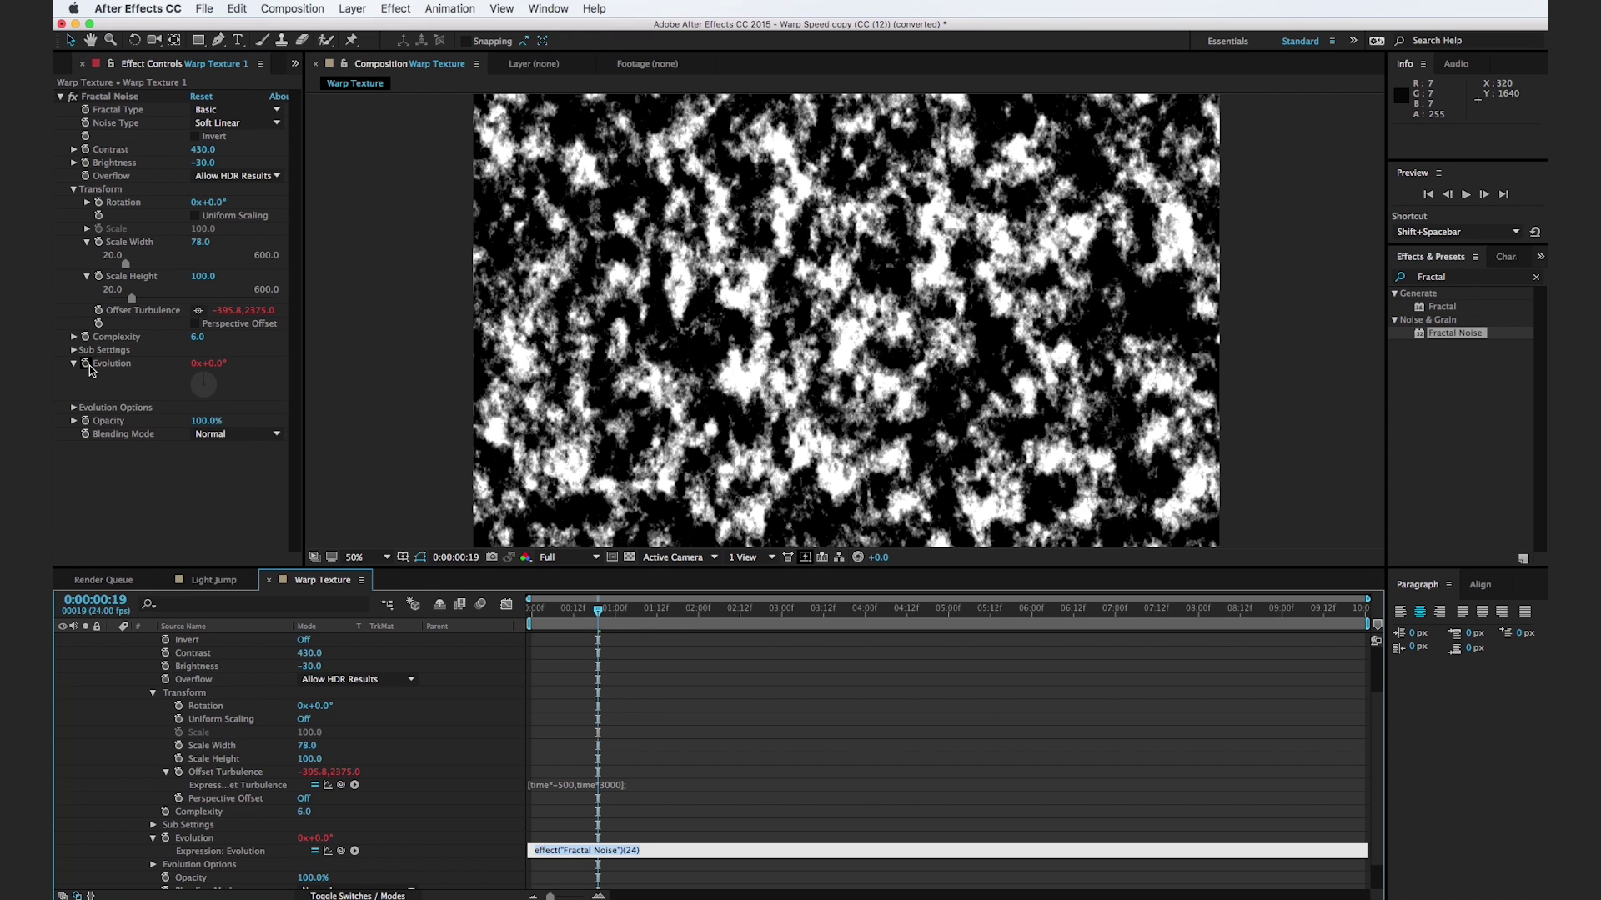
type("time*1000;")
left_click(793, 704)
key("Home")
left_click_drag(541, 621, 633, 622)
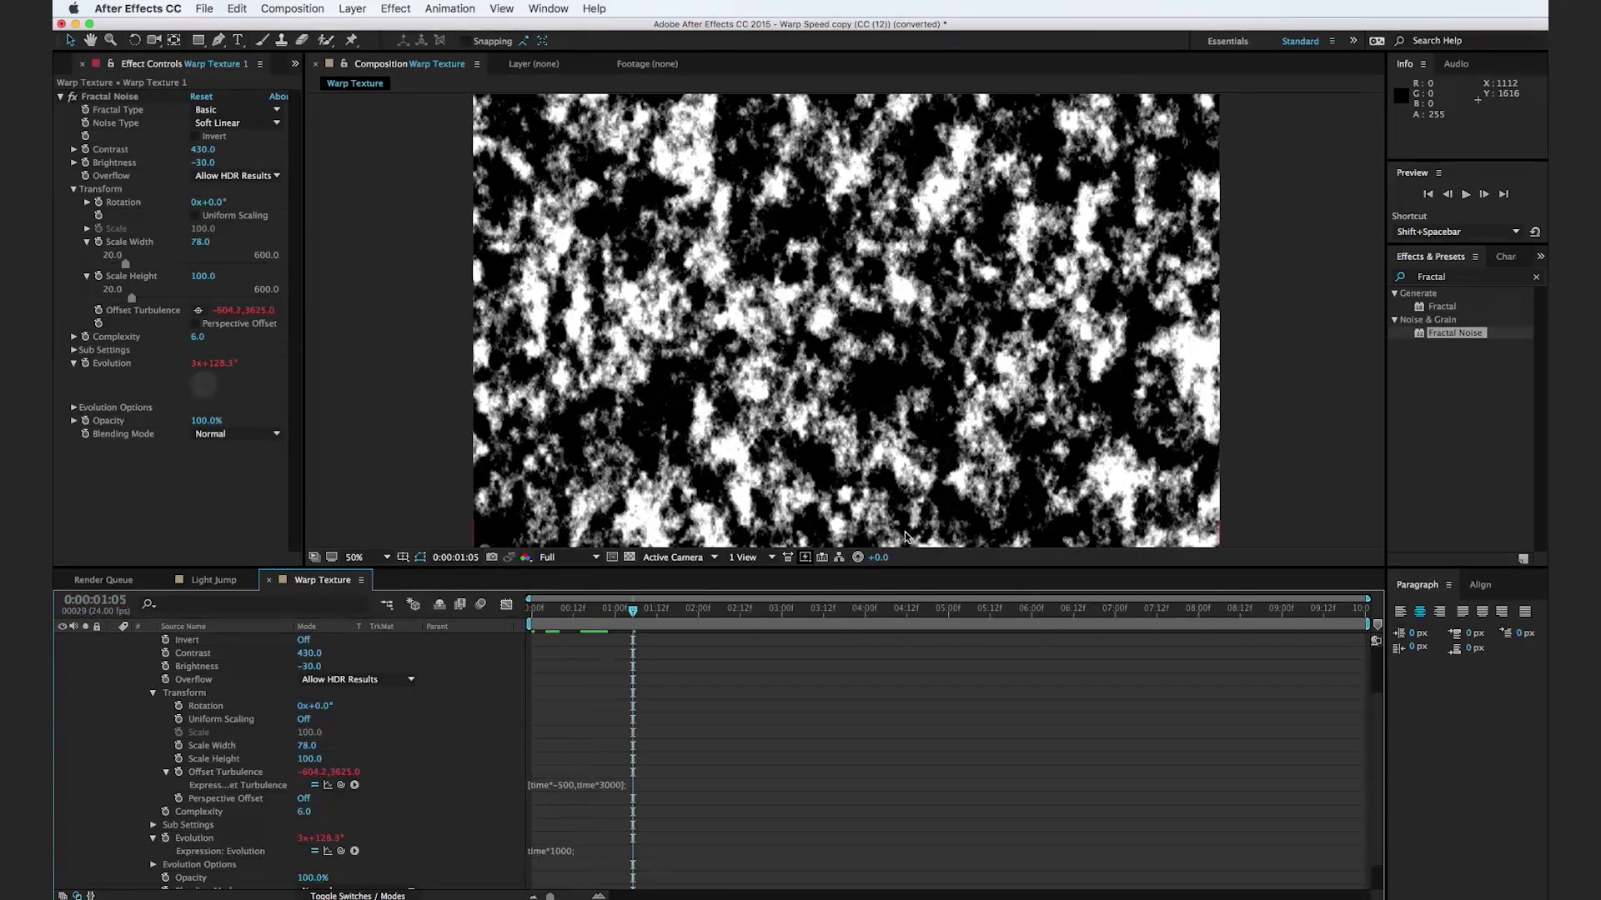
Step: Find CC Toner, apply it to the Warp Texture 1 layer and set its Tones to Pentone
left_click(1449, 276)
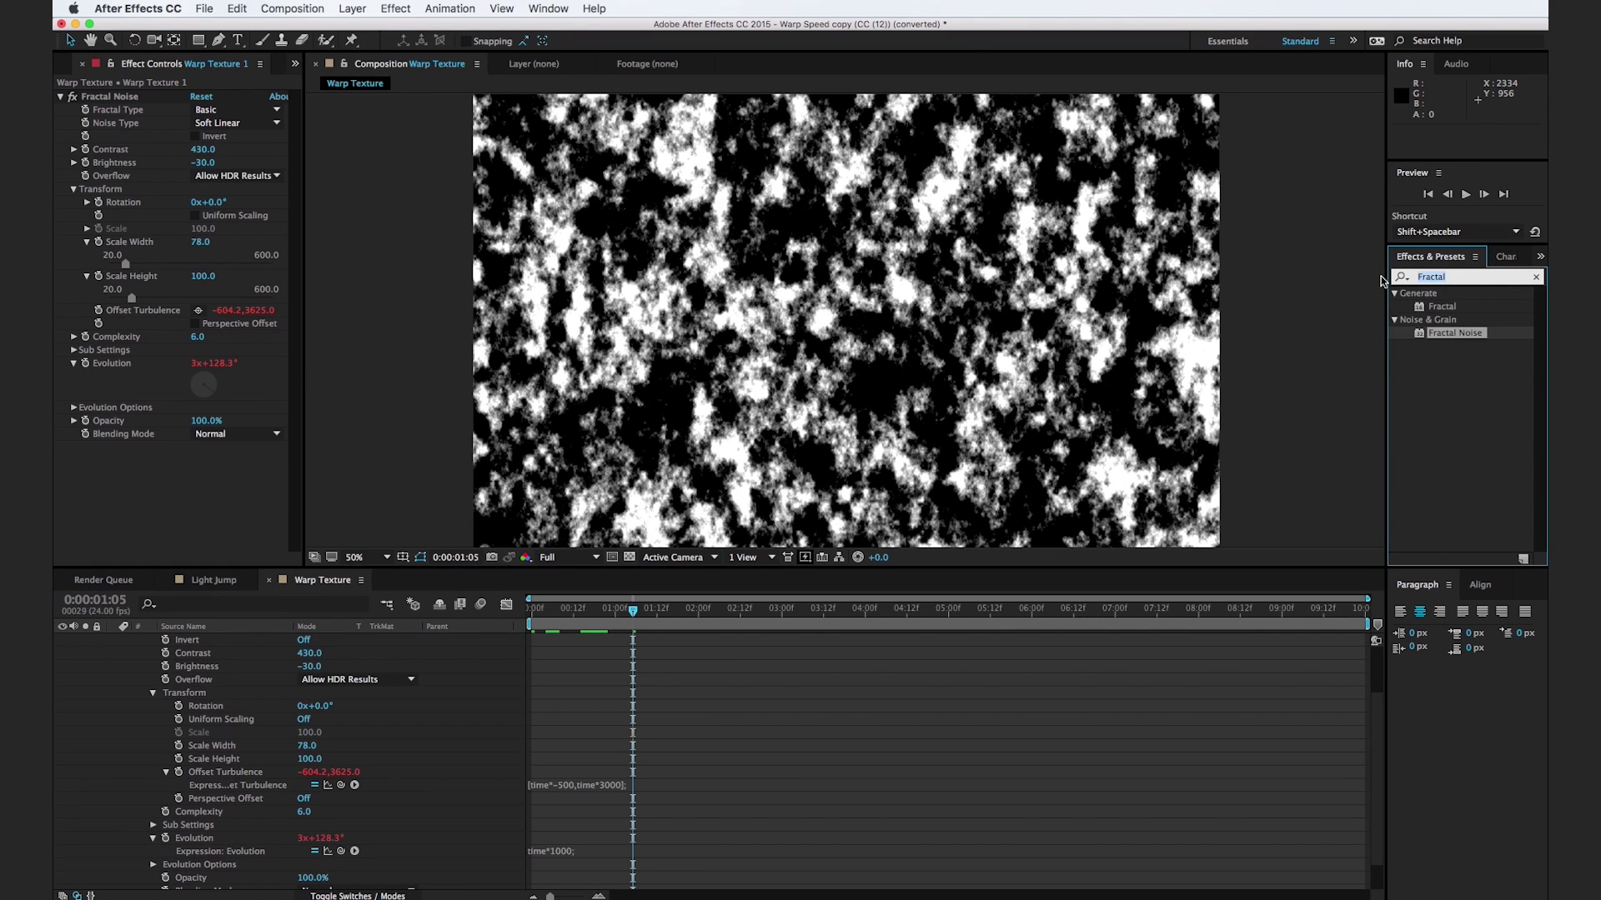
type("toner")
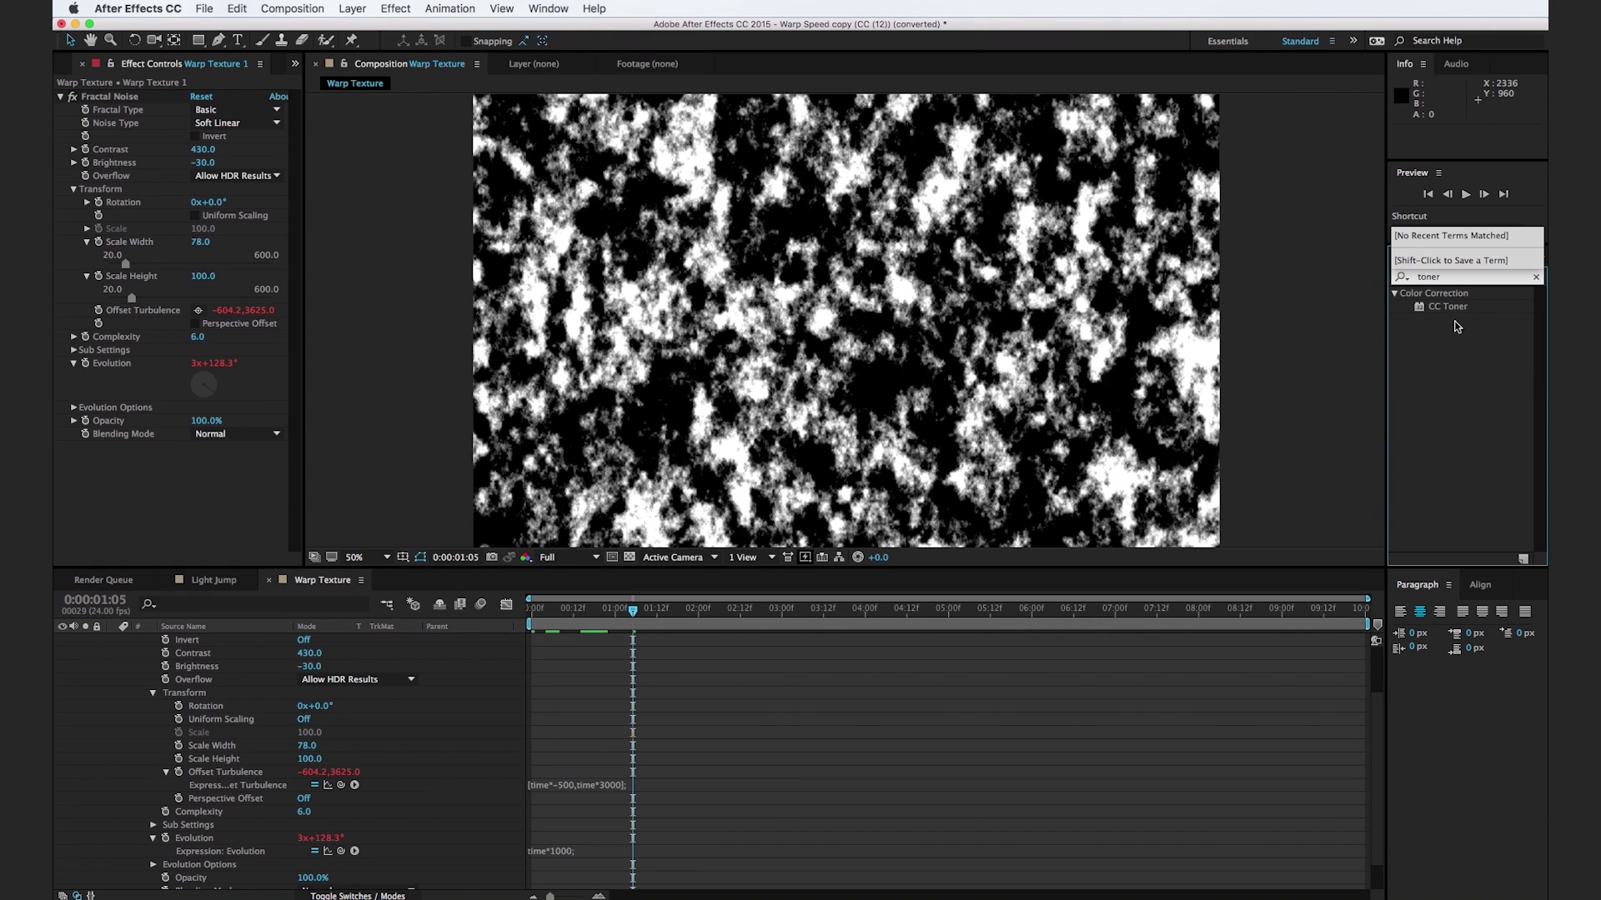
left_click(1447, 307)
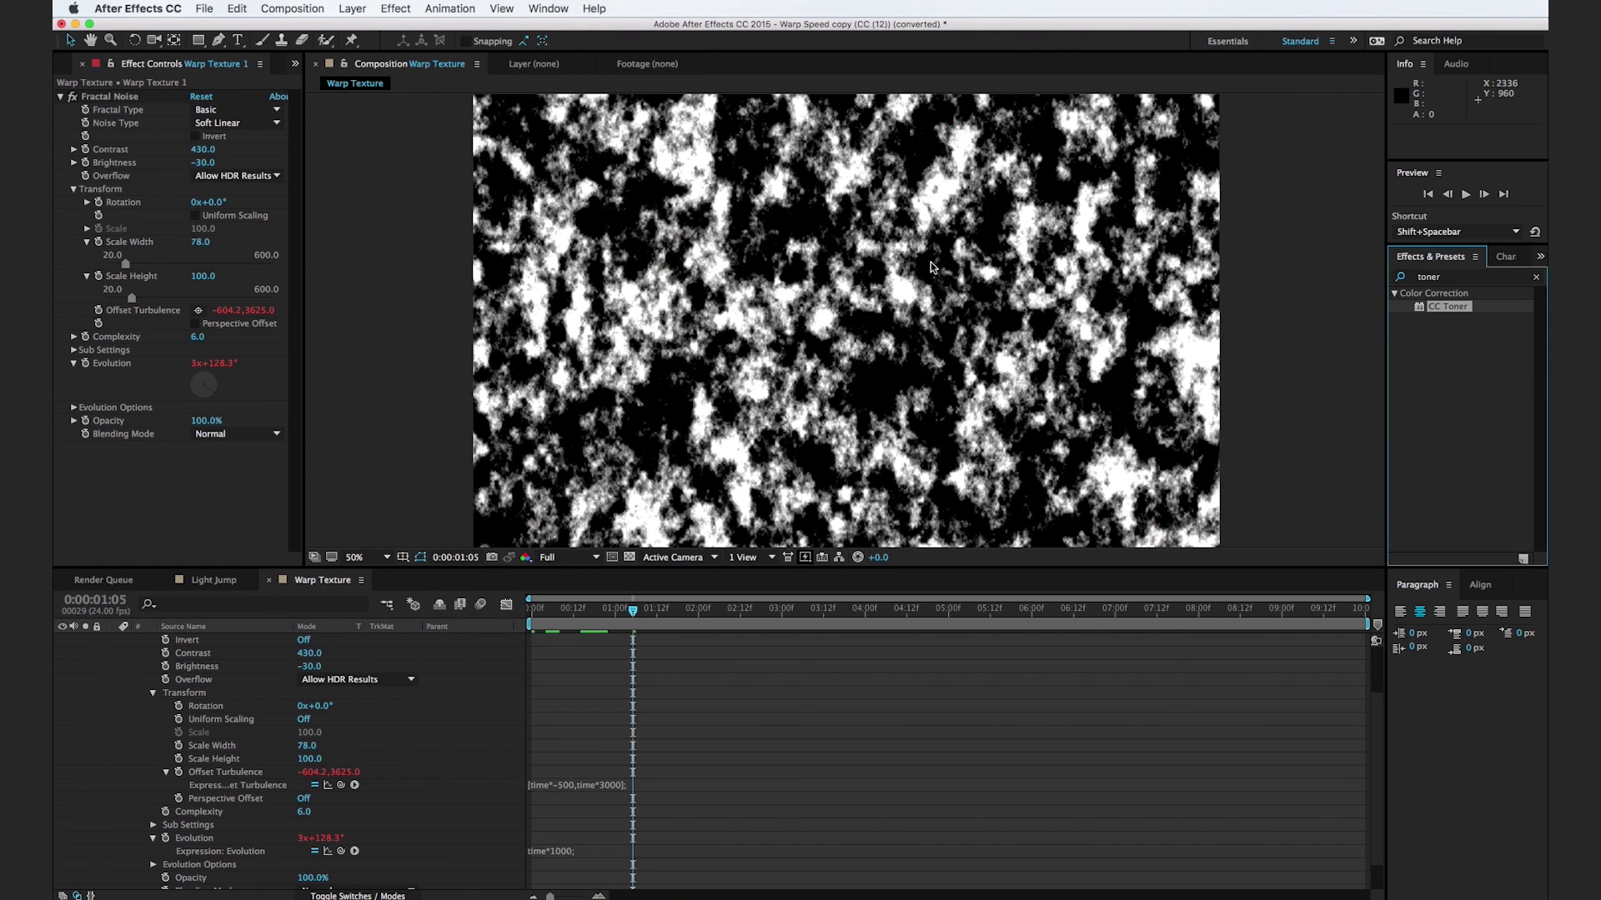
left_click_drag(932, 266, 932, 269)
left_click(237, 460)
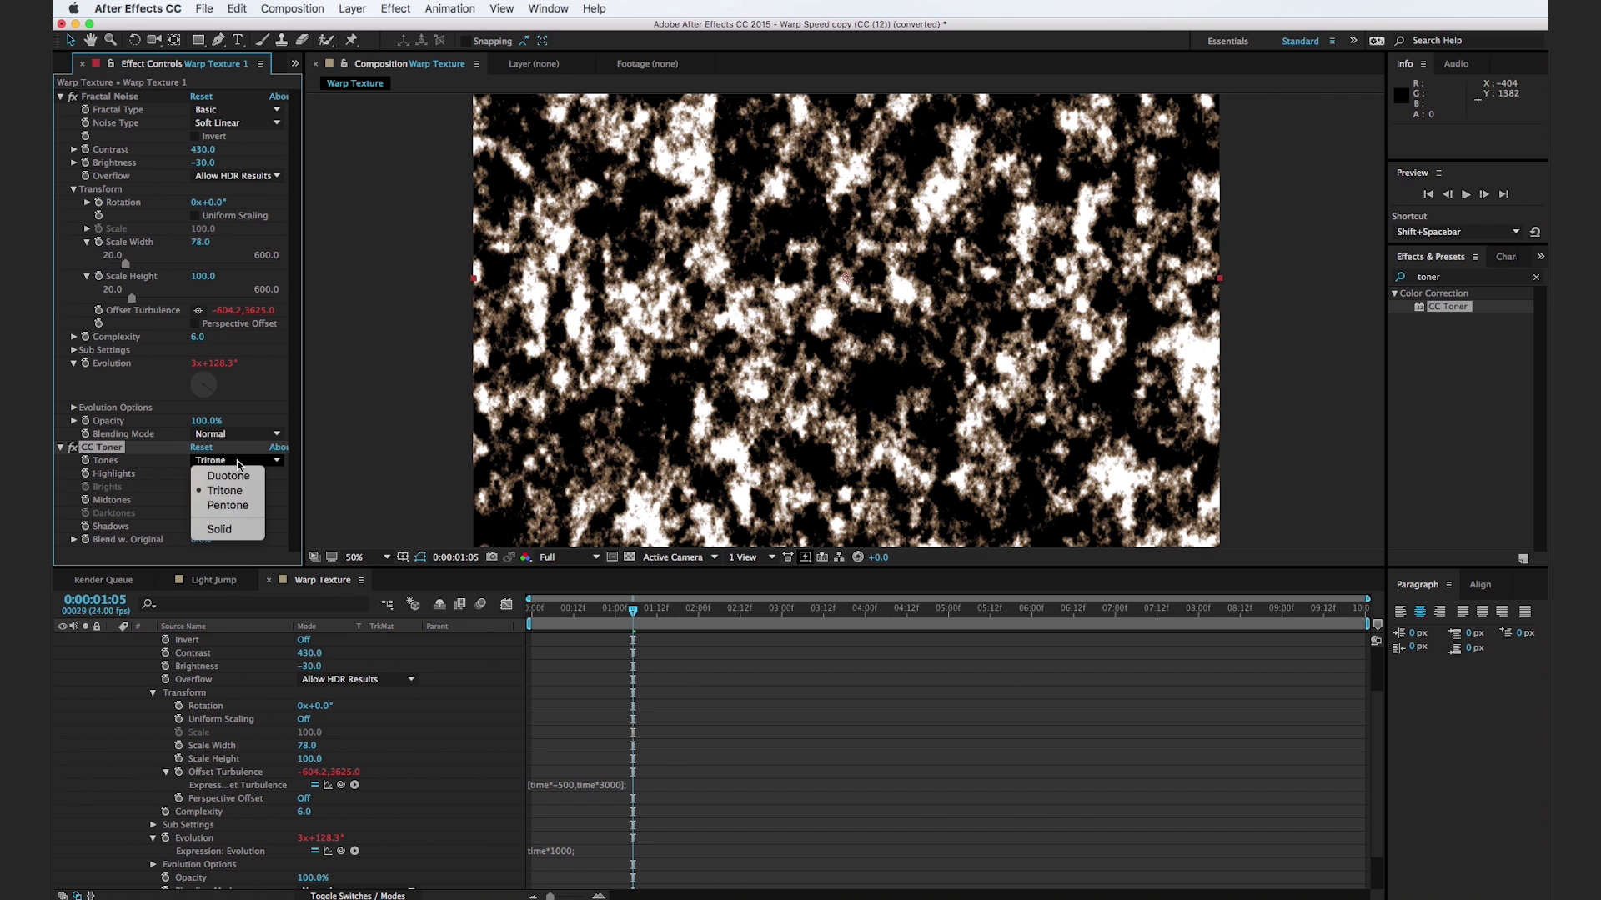
left_click(226, 505)
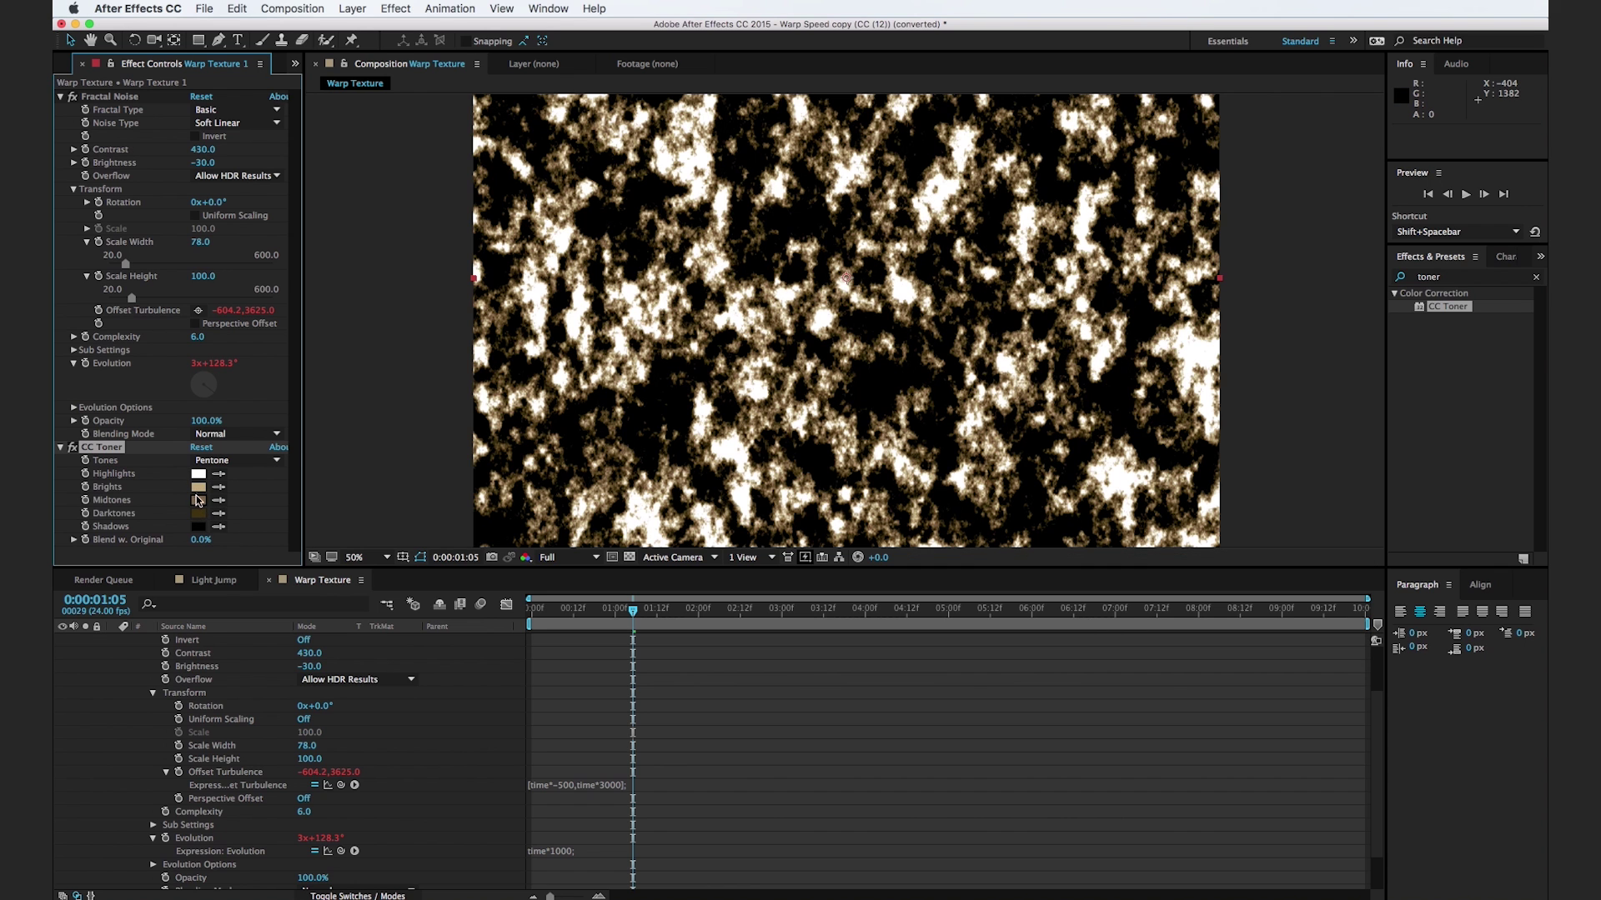
Step: Set the CC Toner Brights color to a light blue, 3399C8
left_click(200, 488)
left_click(1172, 663)
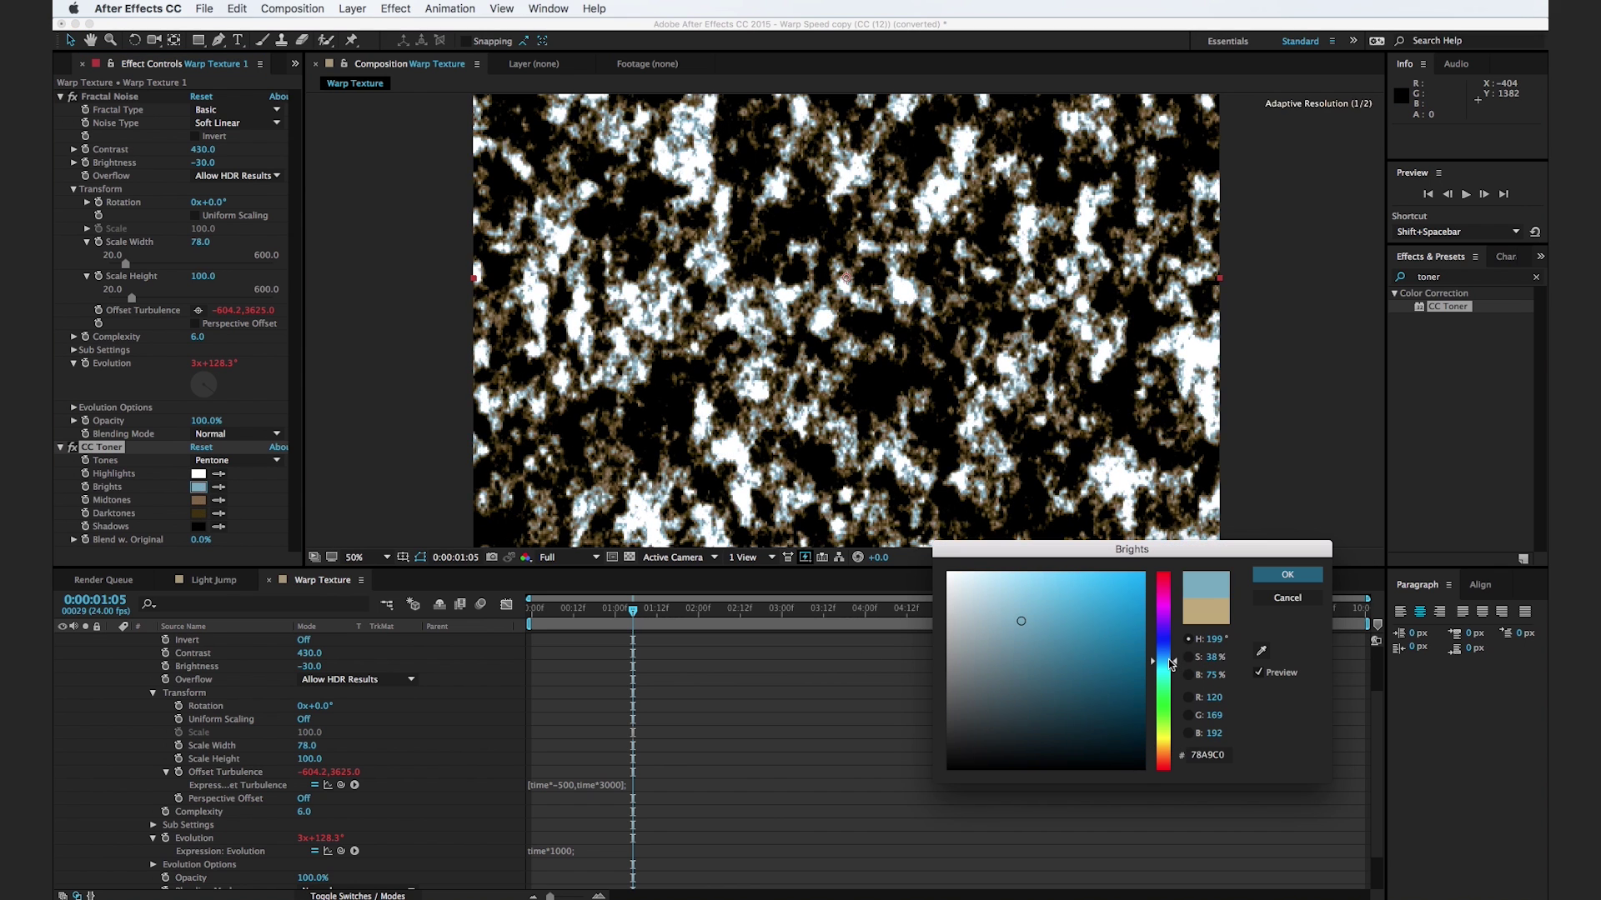
left_click(1069, 625)
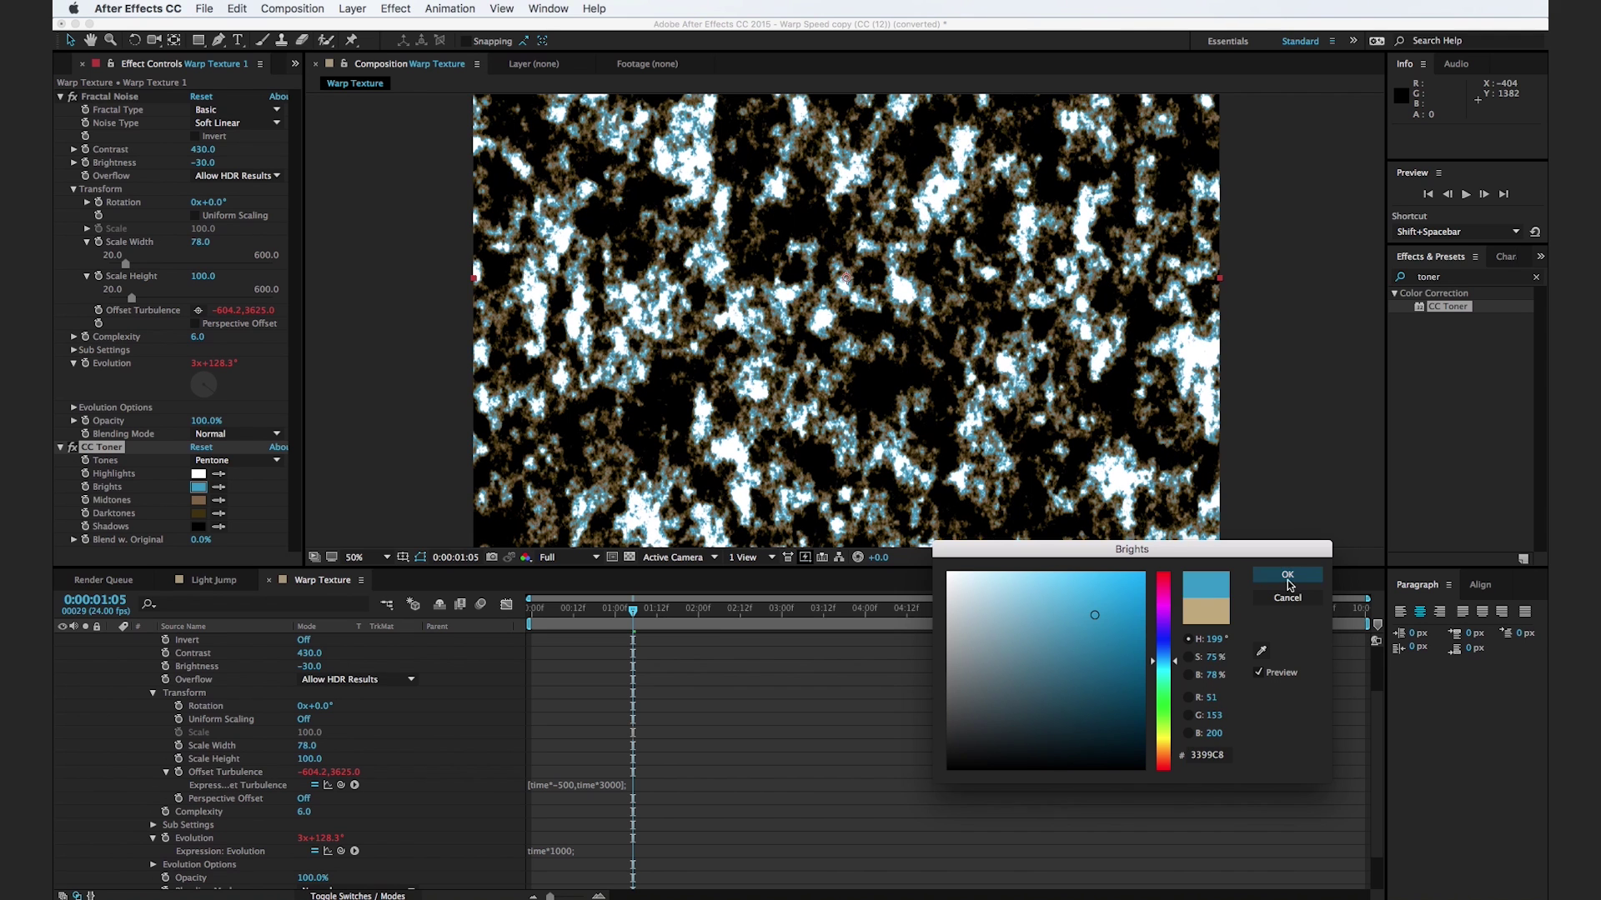
left_click(1287, 575)
Step: Change the CC Toner Midtones color to a medium blue
left_click(199, 500)
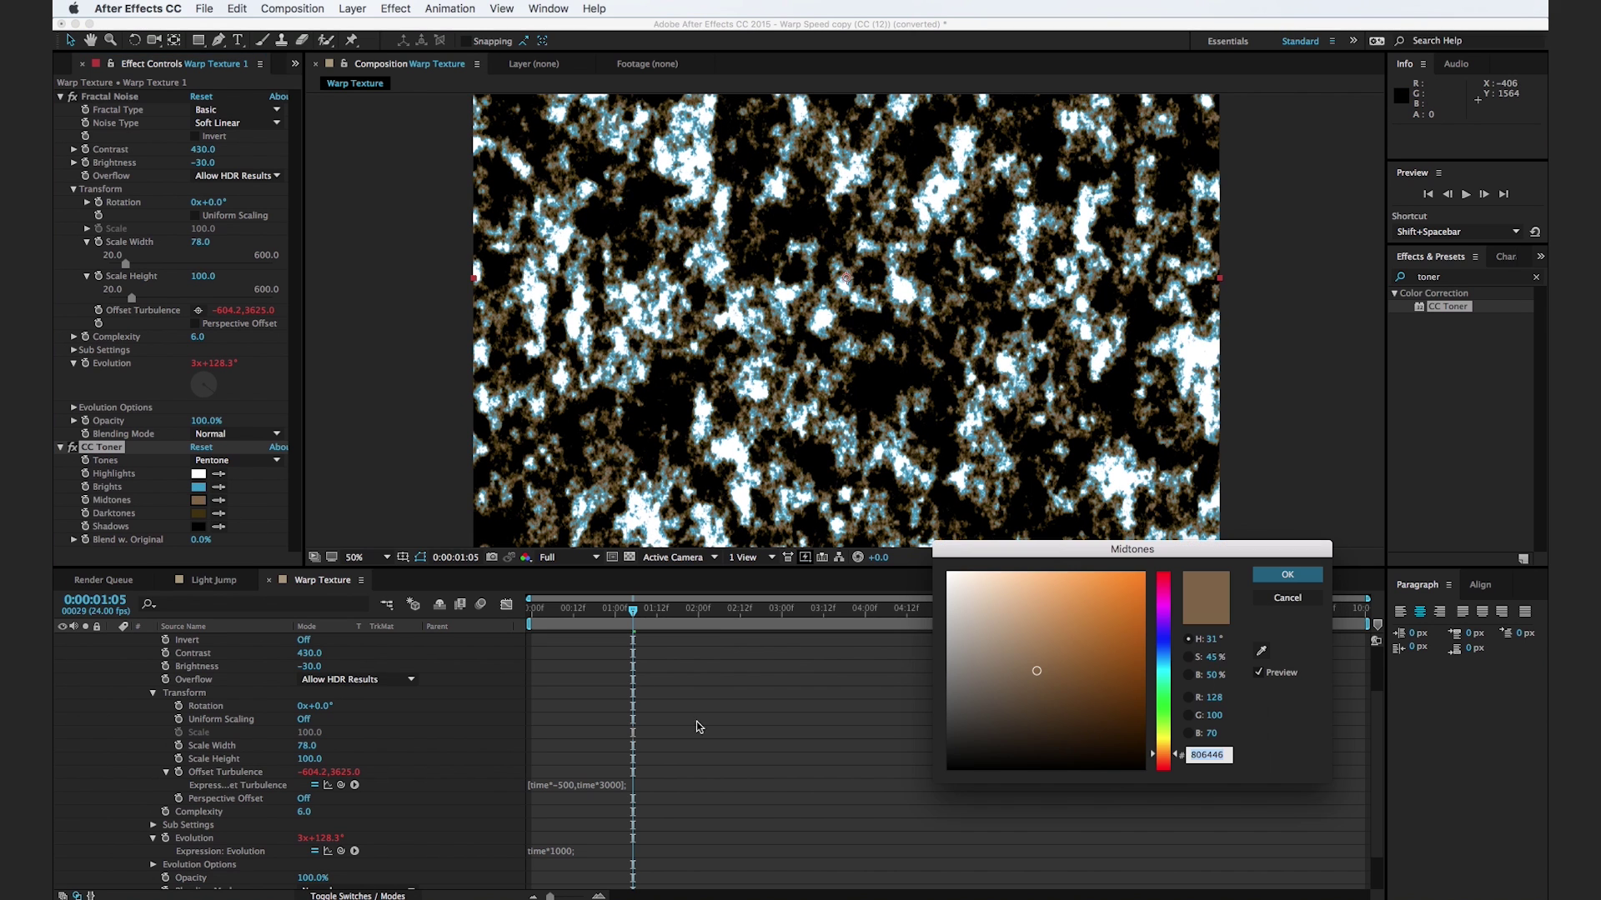
left_click(1164, 663)
left_click_drag(1090, 676, 1102, 661)
left_click(1287, 575)
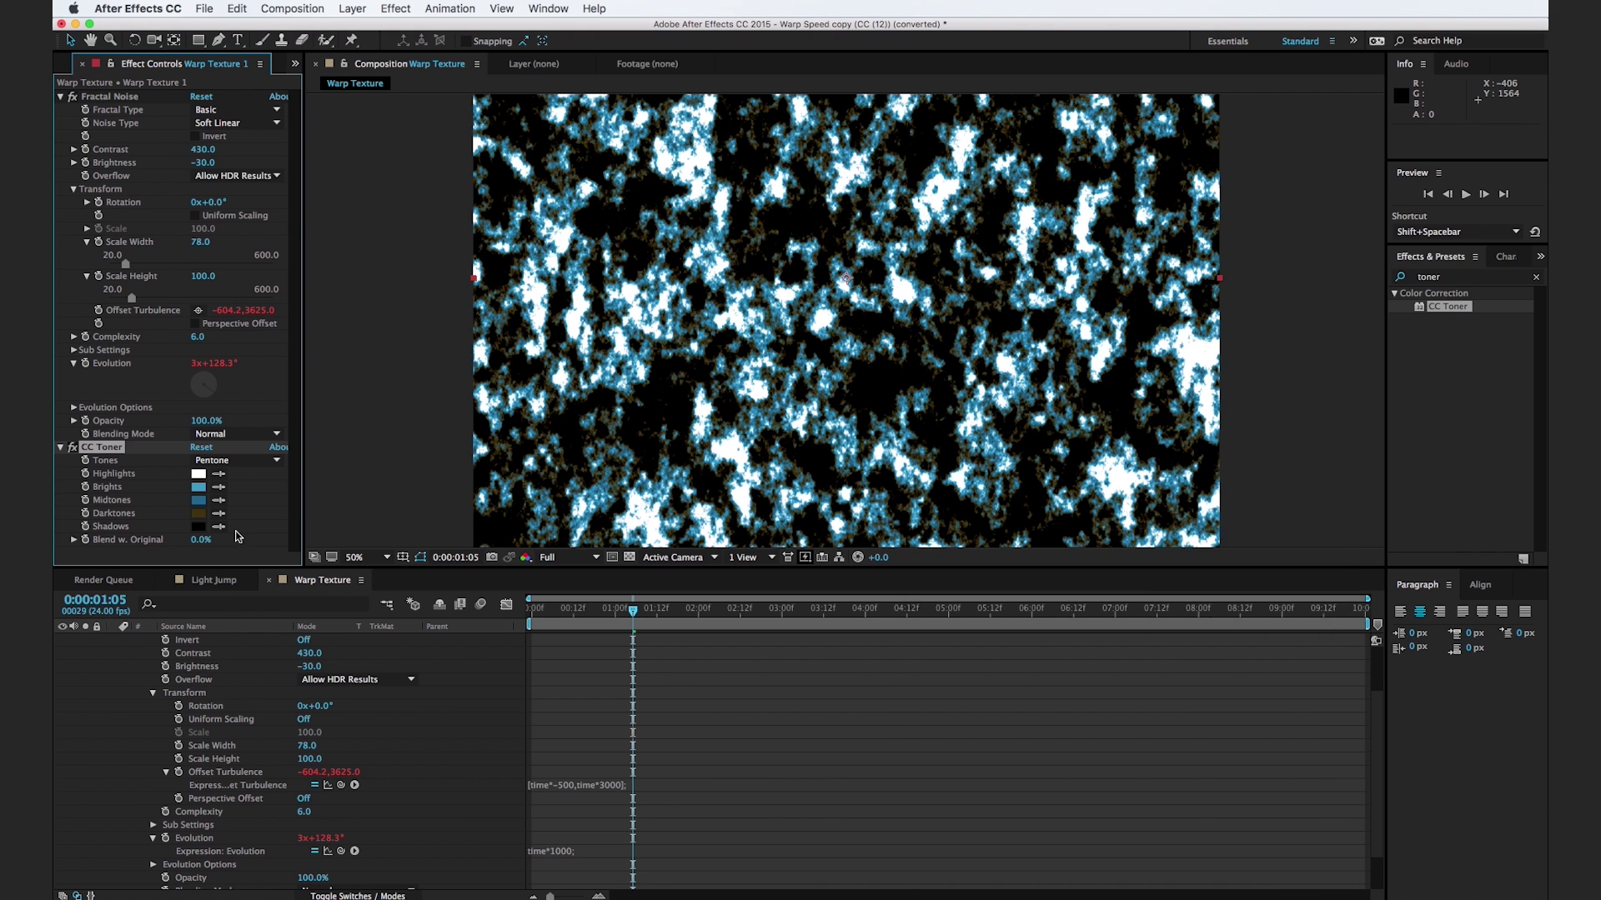
Step: Change the CC Toner Darktones color to a very dark blue
left_click(198, 514)
left_click_drag(1171, 659, 1170, 640)
left_click_drag(1112, 723, 1111, 720)
left_click(1285, 586)
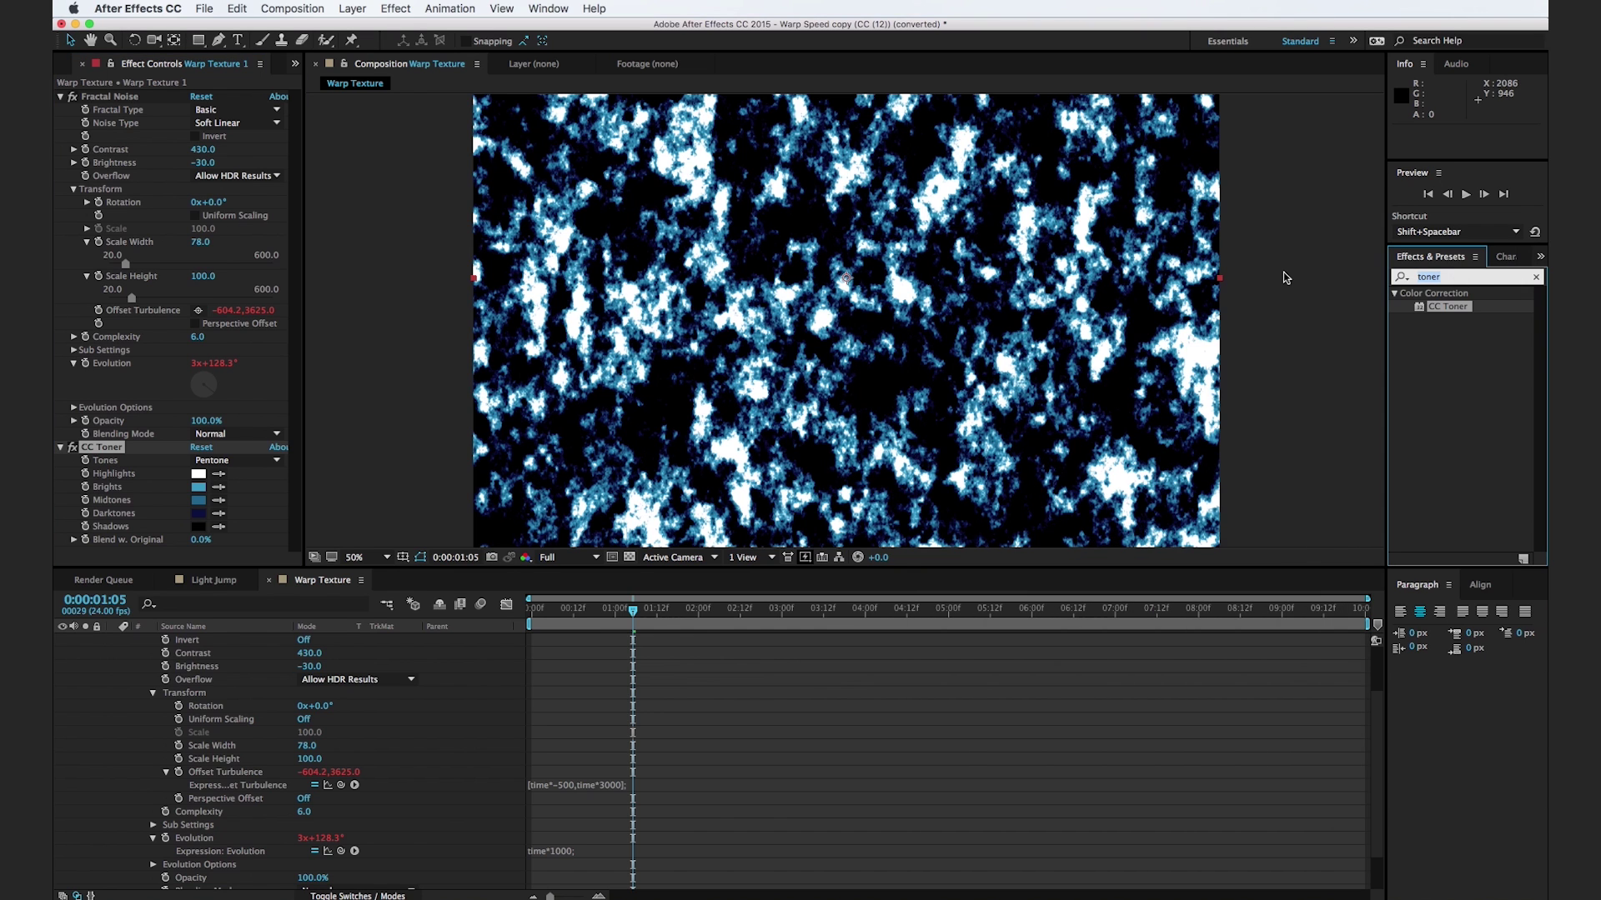
Step: Apply Directional Blur to the Warp Texture 1 layer and set its Blur Length to 90
type("direct")
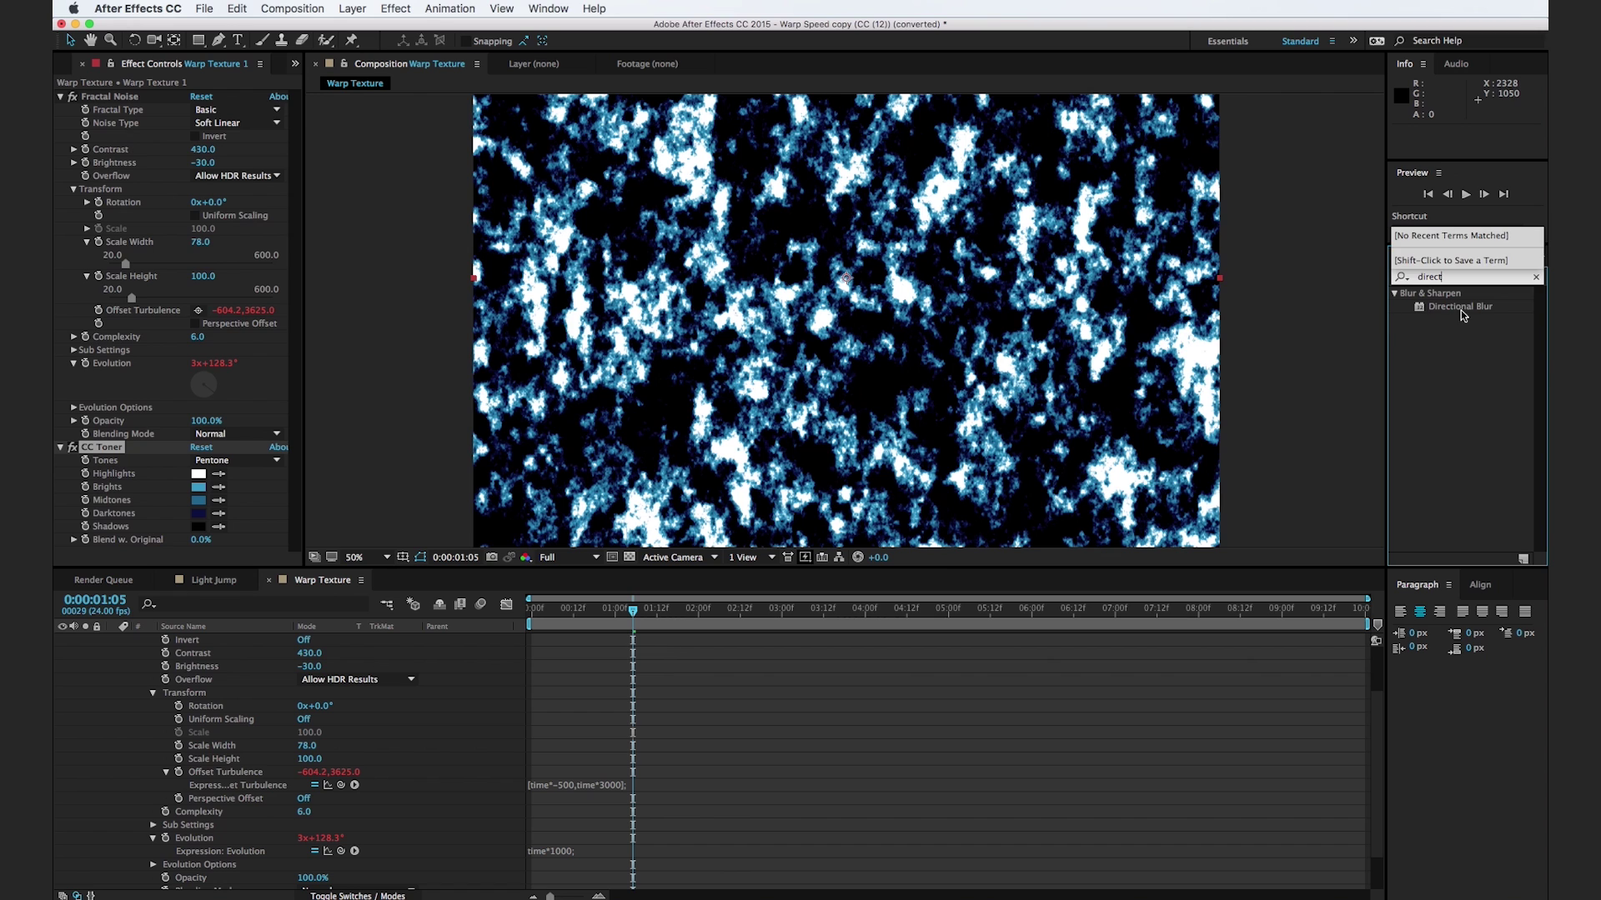
double_click(1461, 308)
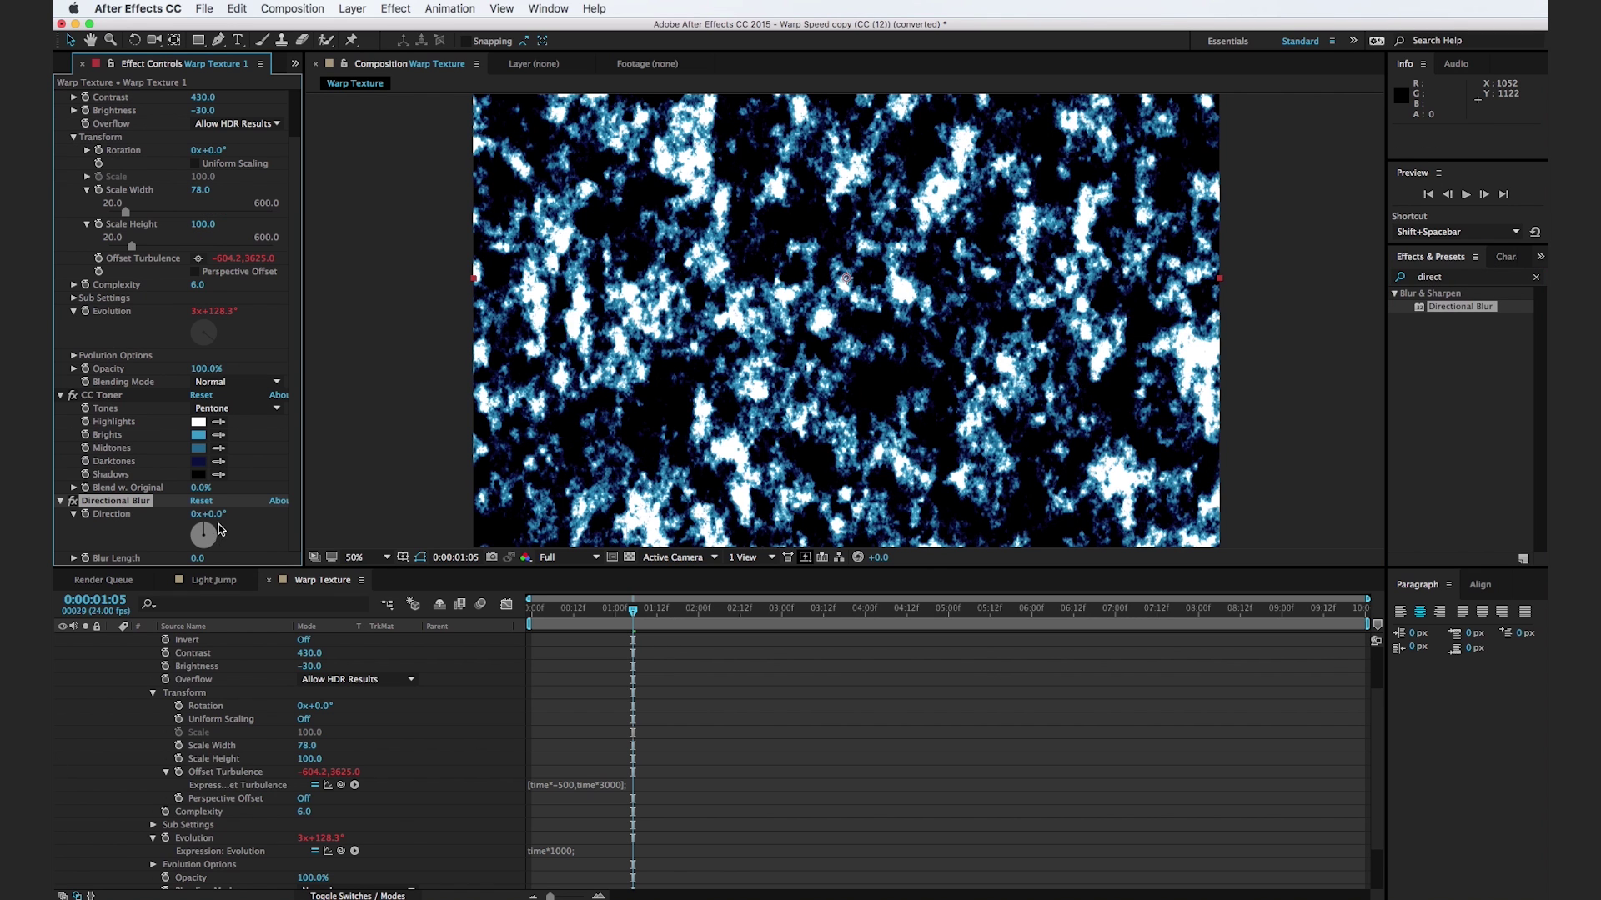
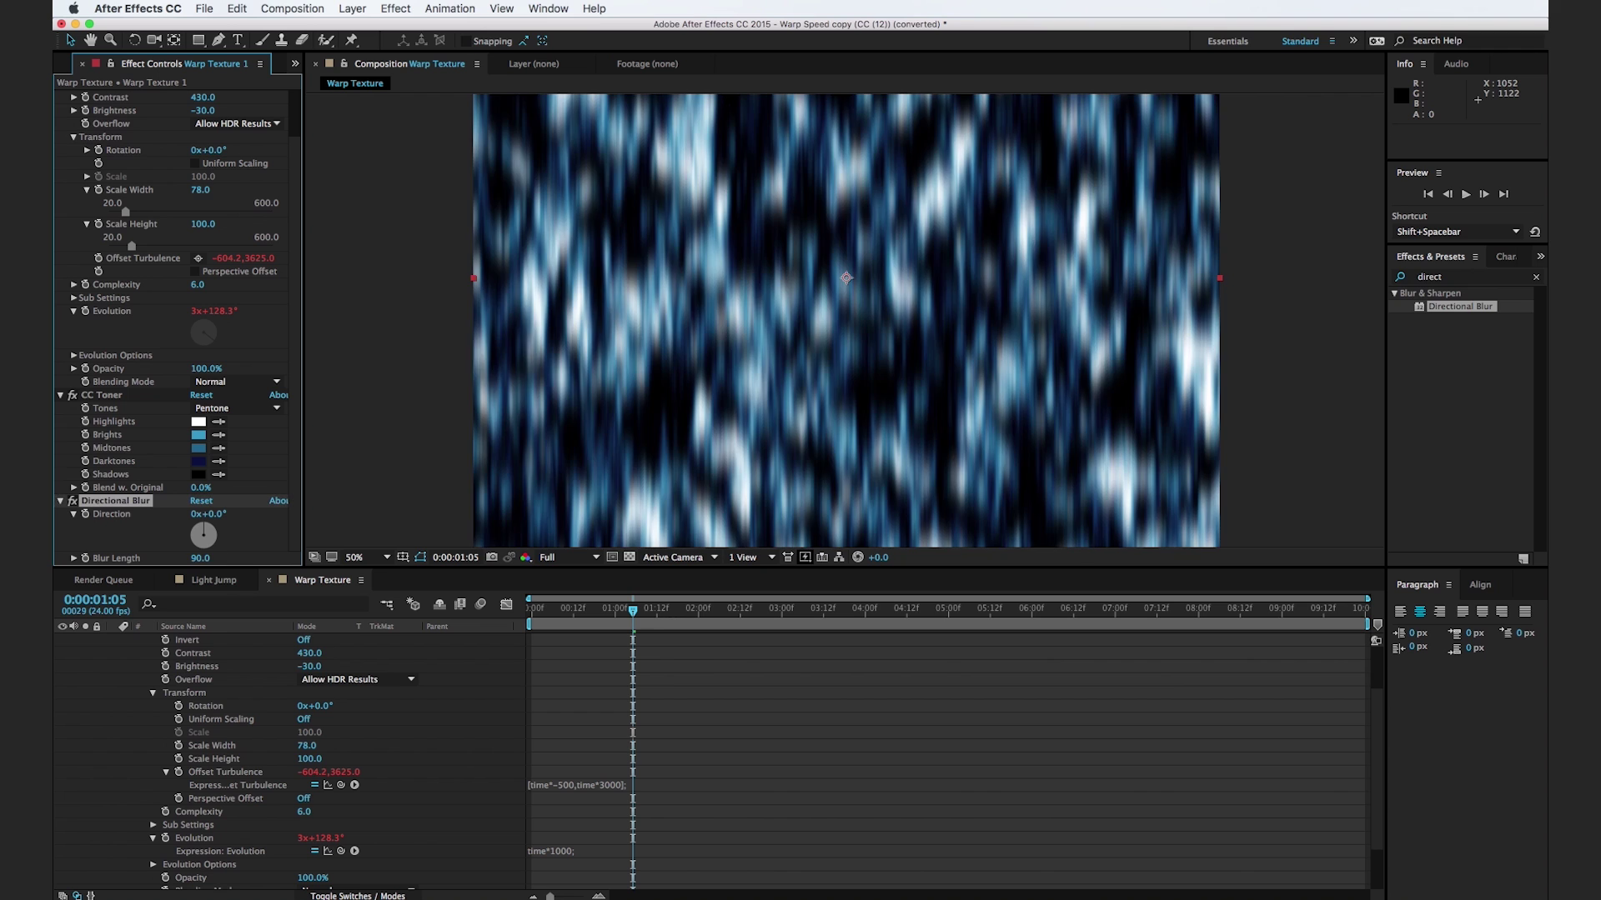
scroll(912, 373, "down", 2)
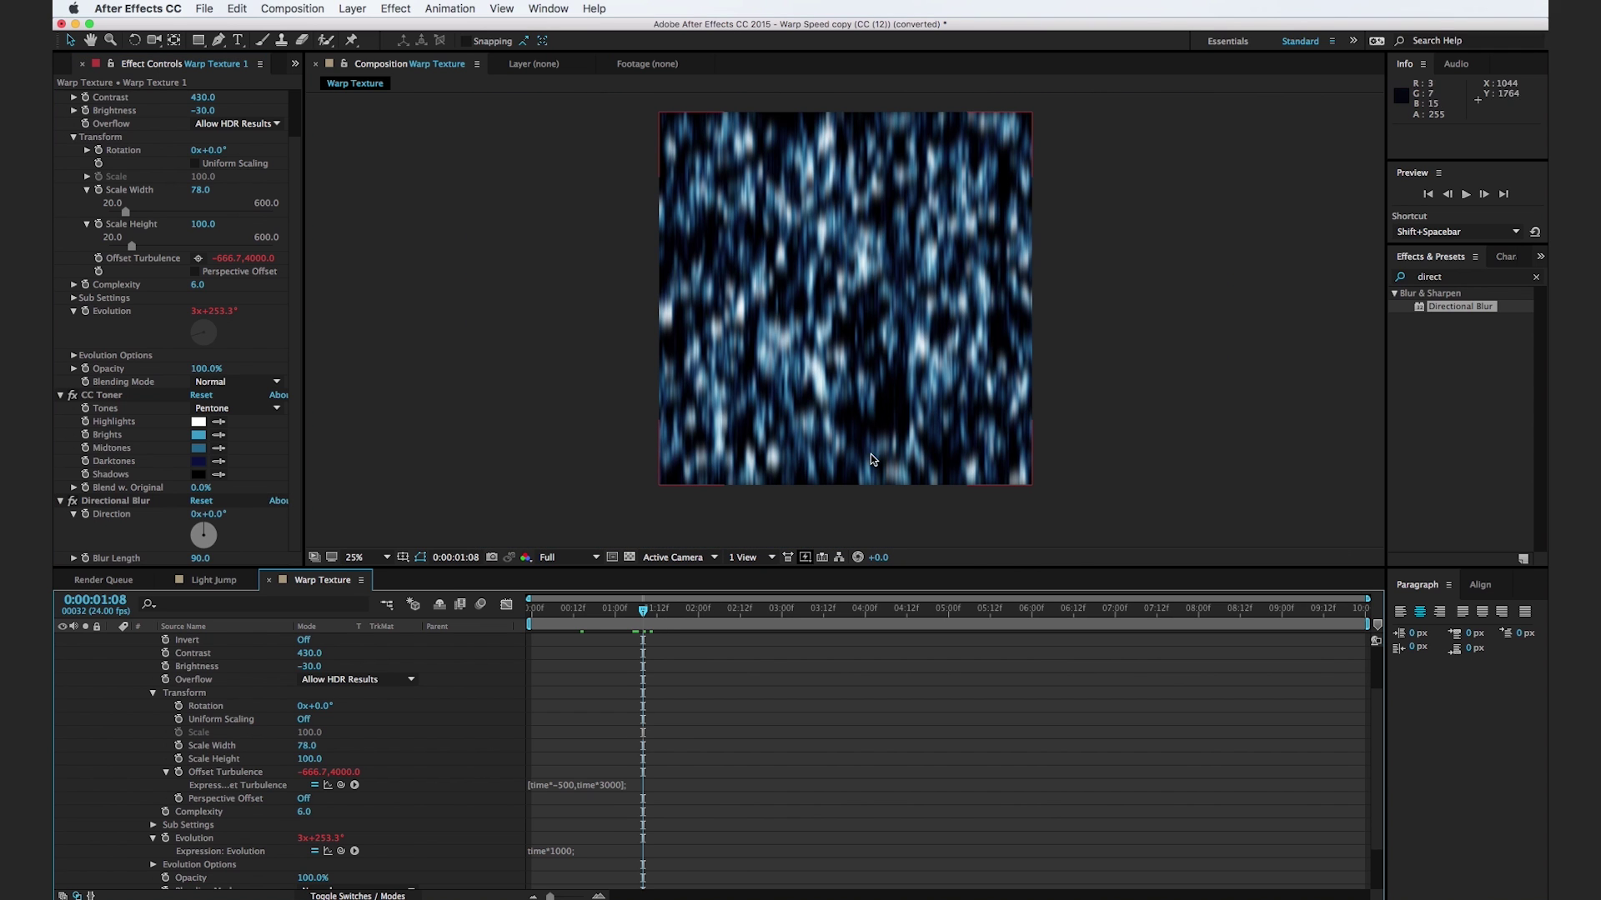
left_click(626, 322)
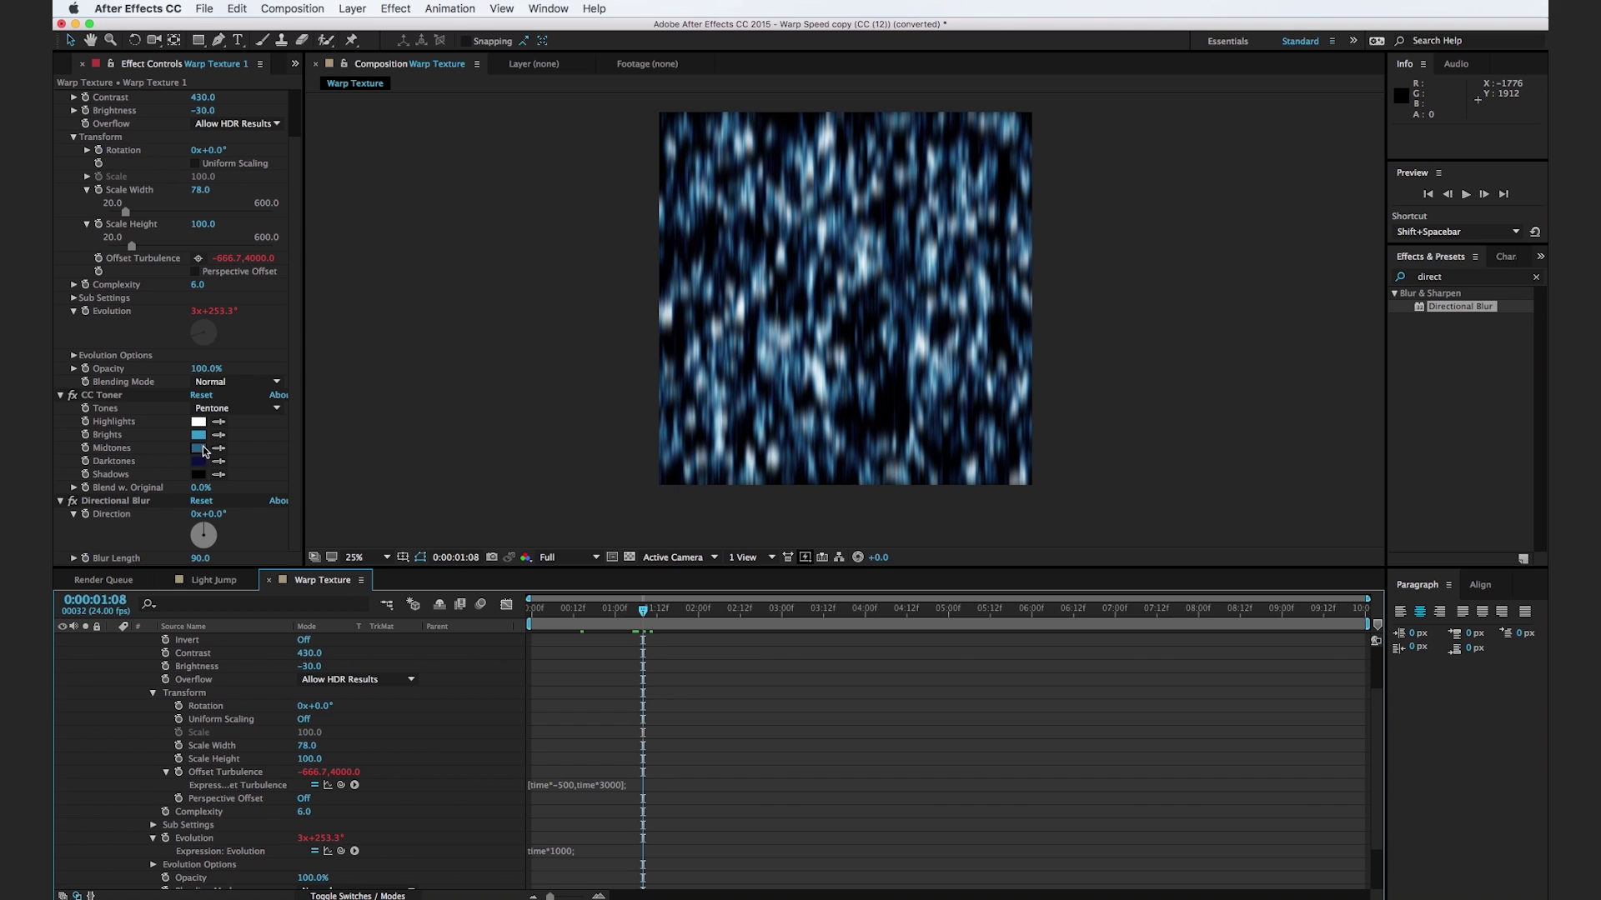
Step: Lower the Fractal Noise Brightness to -44 and duplicate the Warp Texture 1 layer
left_click_drag(203, 110, 197, 110)
scroll(268, 636, "up", 3)
left_click(266, 631)
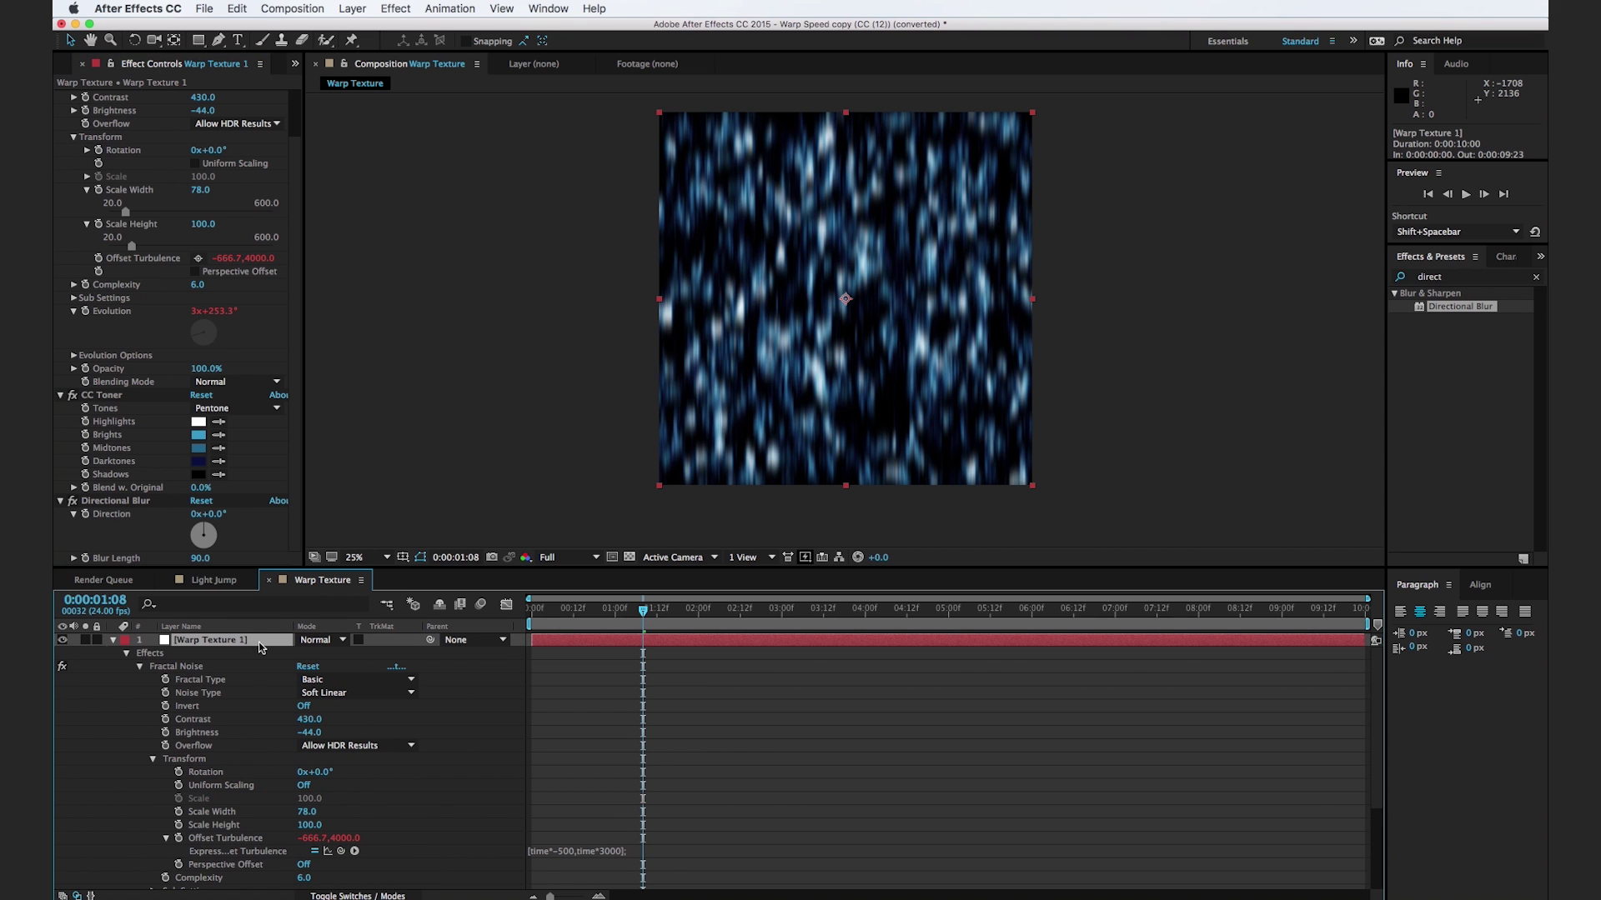
key("super+d")
left_click(115, 653)
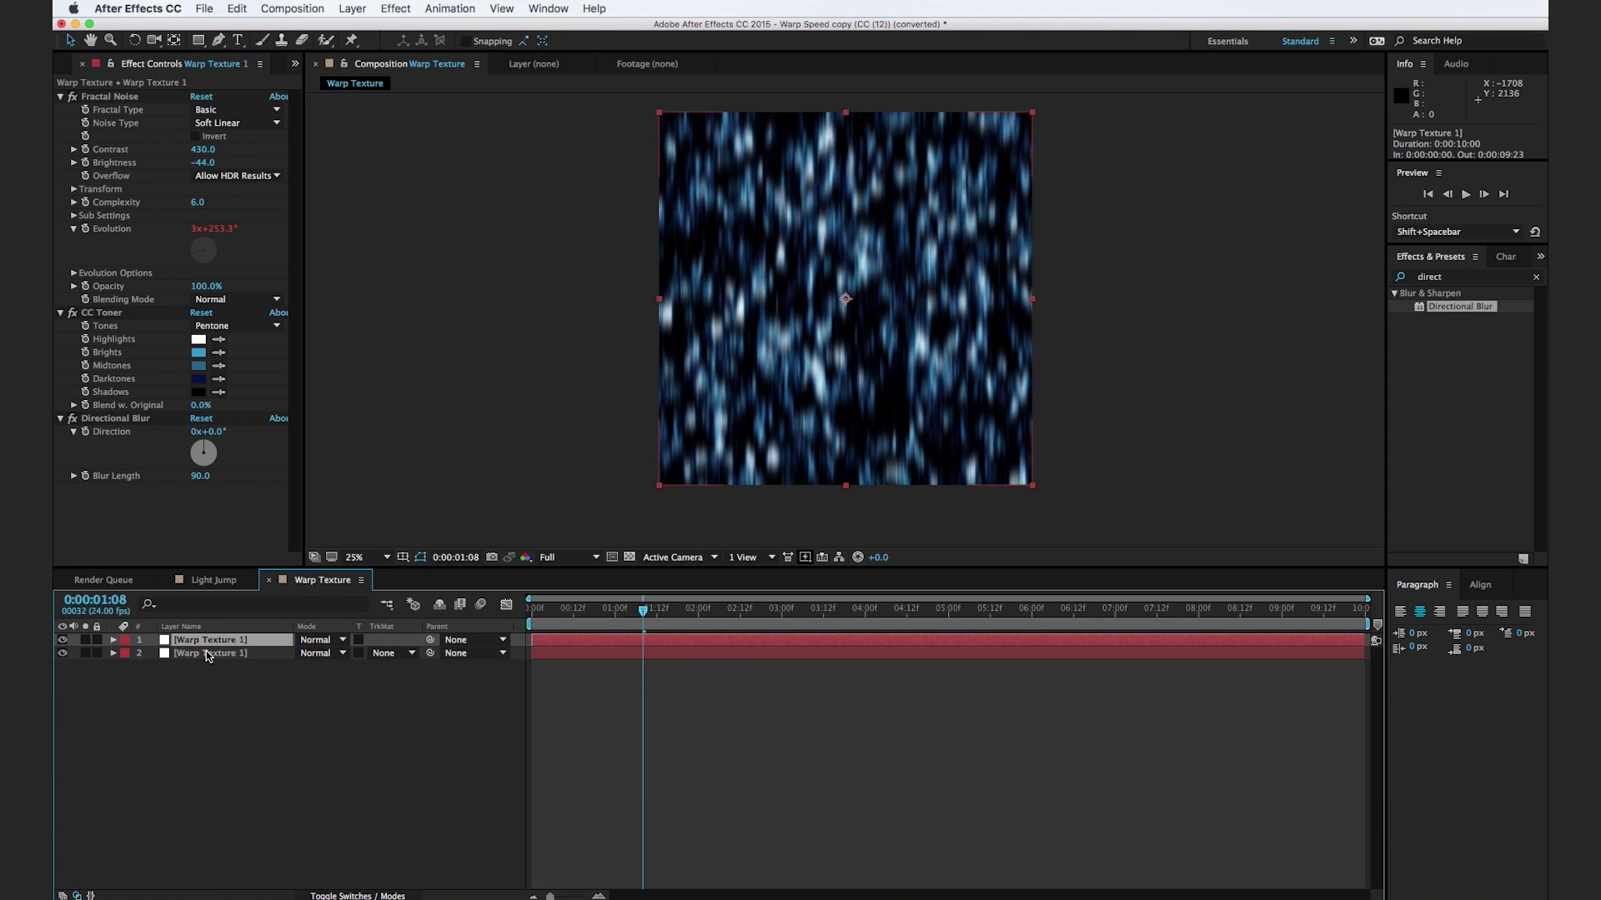
Step: Reveal the upper Warp Texture 1 copy's modified properties and change its Offset Turbulence expression to [time*-90,time*300]
left_click(114, 641)
left_click(113, 642)
left_click(233, 640)
key("u")
key("u")
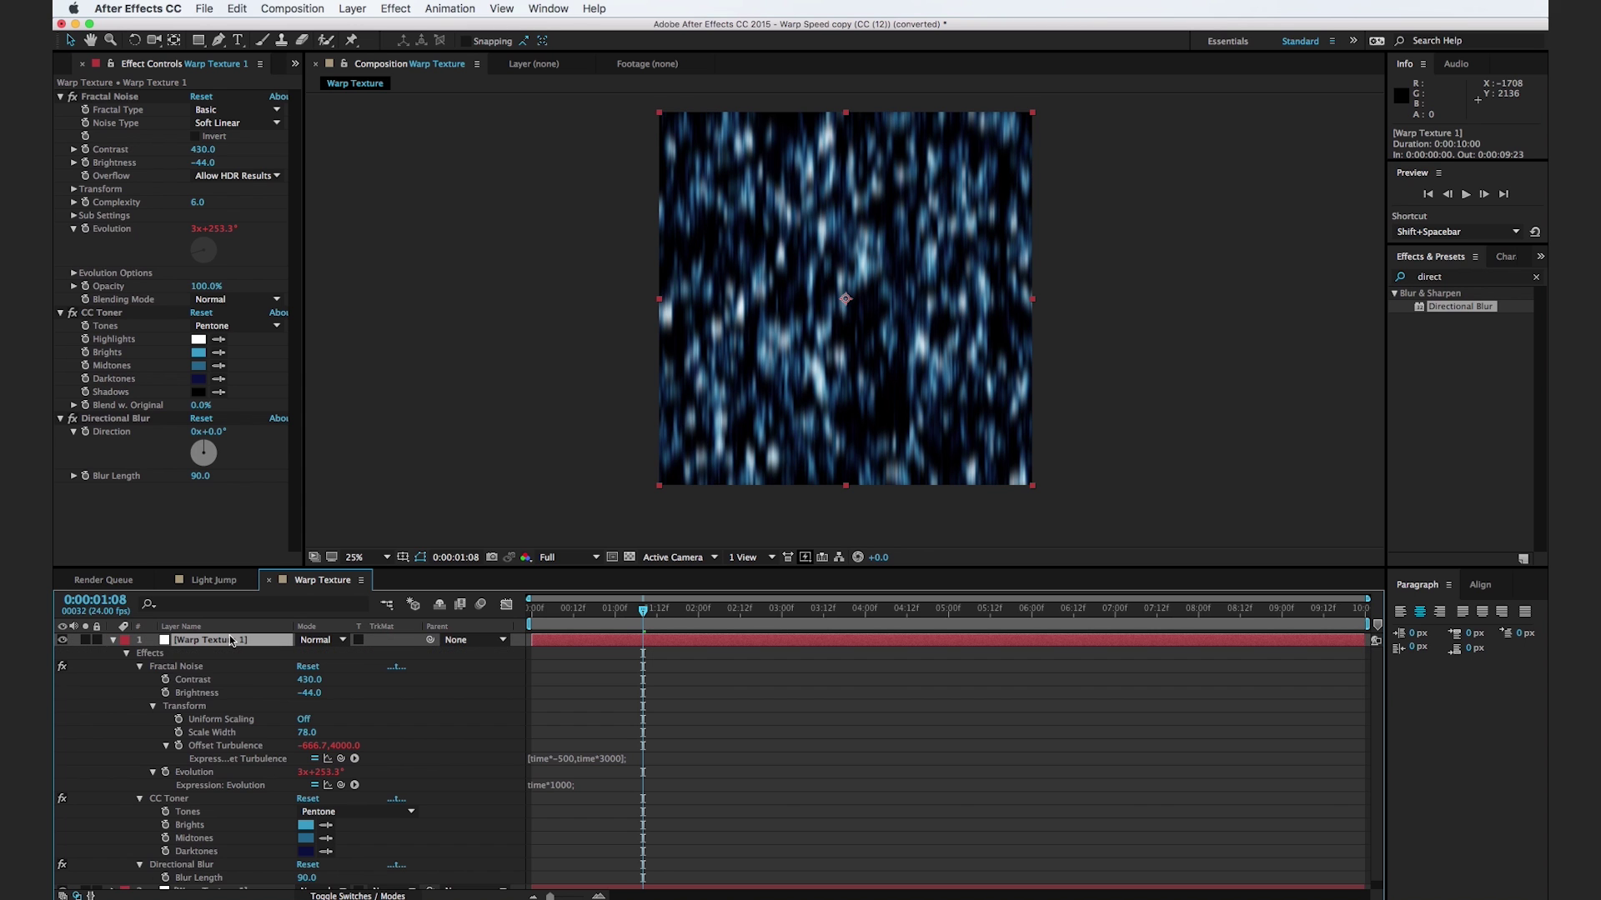
left_click(567, 759)
left_click(584, 759)
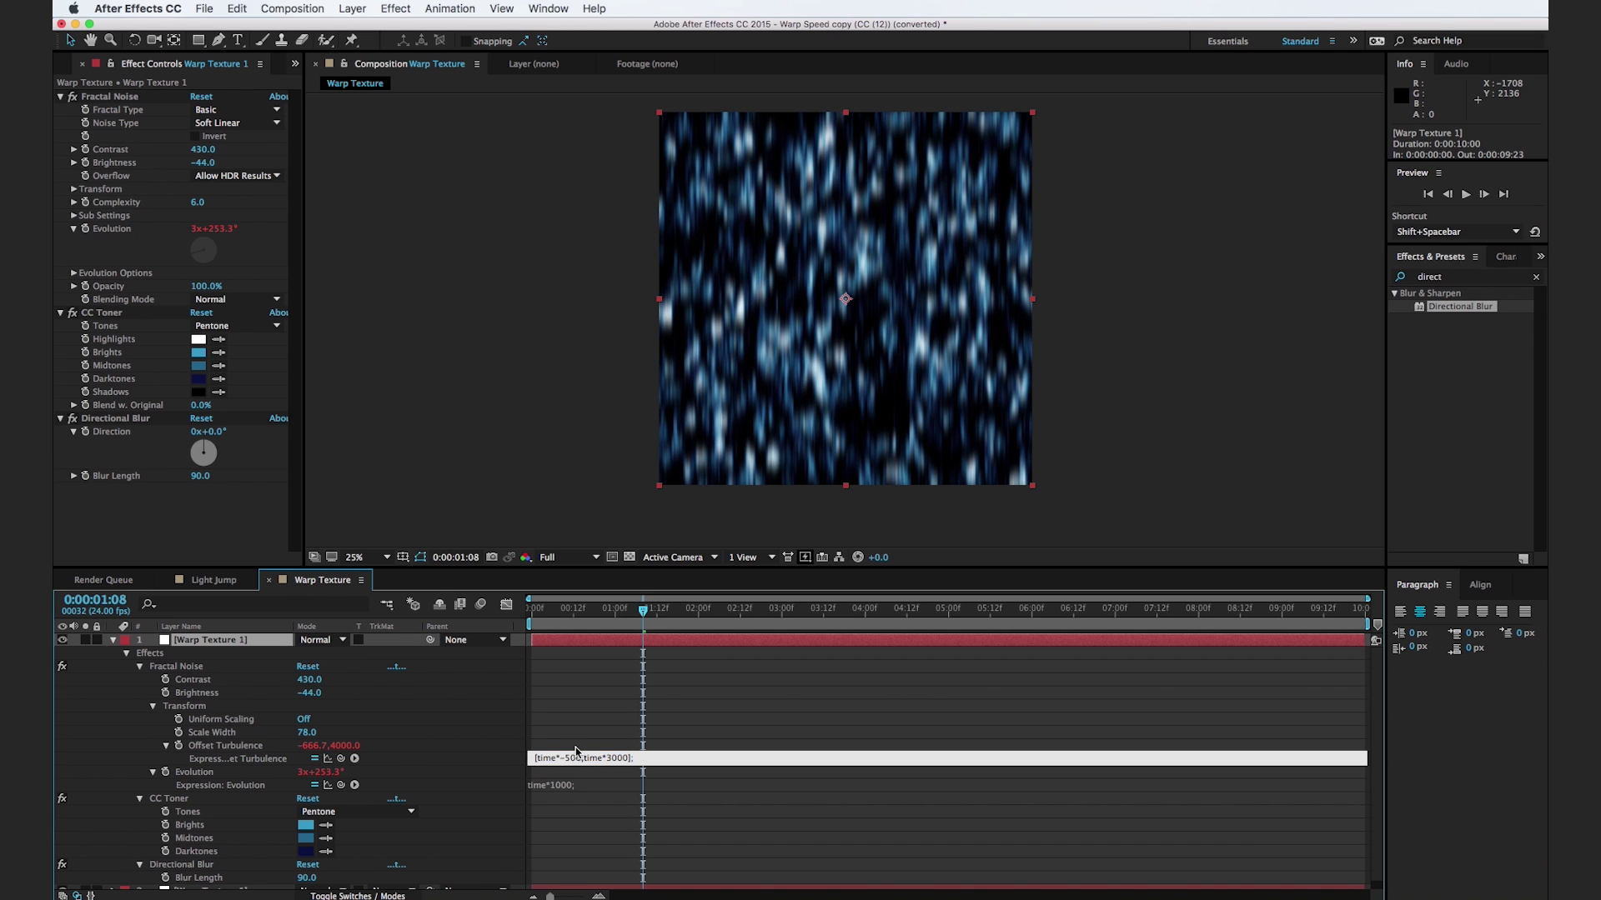
key("BackSpace")
key("BackSpace")
key("BackSpace")
type("90")
type("300")
left_click(689, 813)
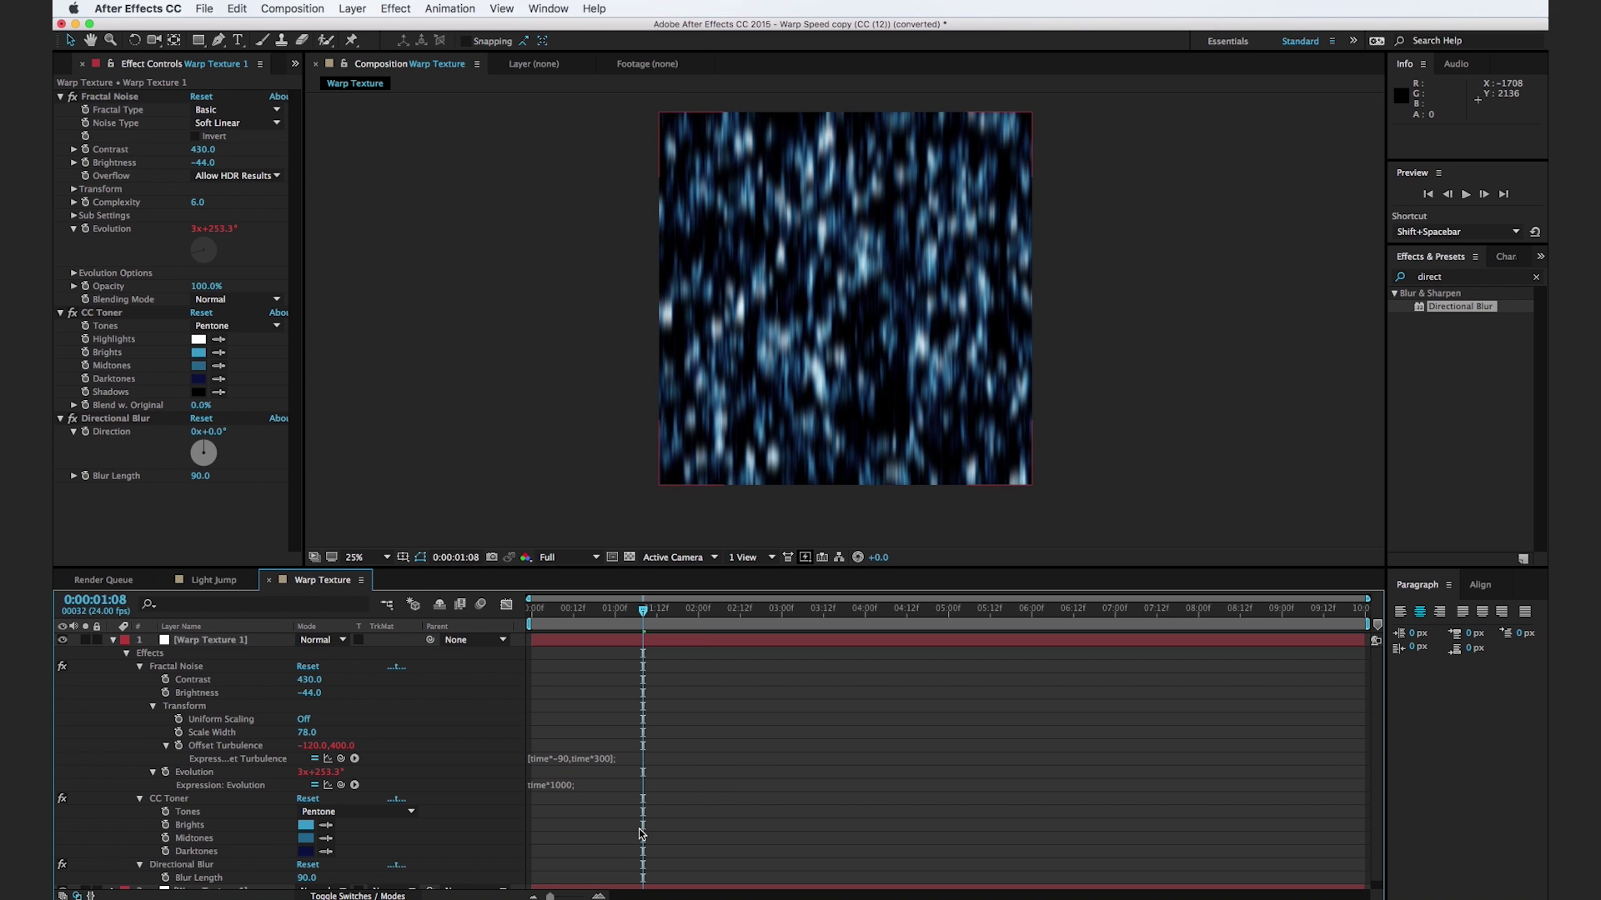
Step: Change the upper copy's Evolution expression to time*100 and preview that layer soloed
left_click(554, 784)
left_click(564, 785)
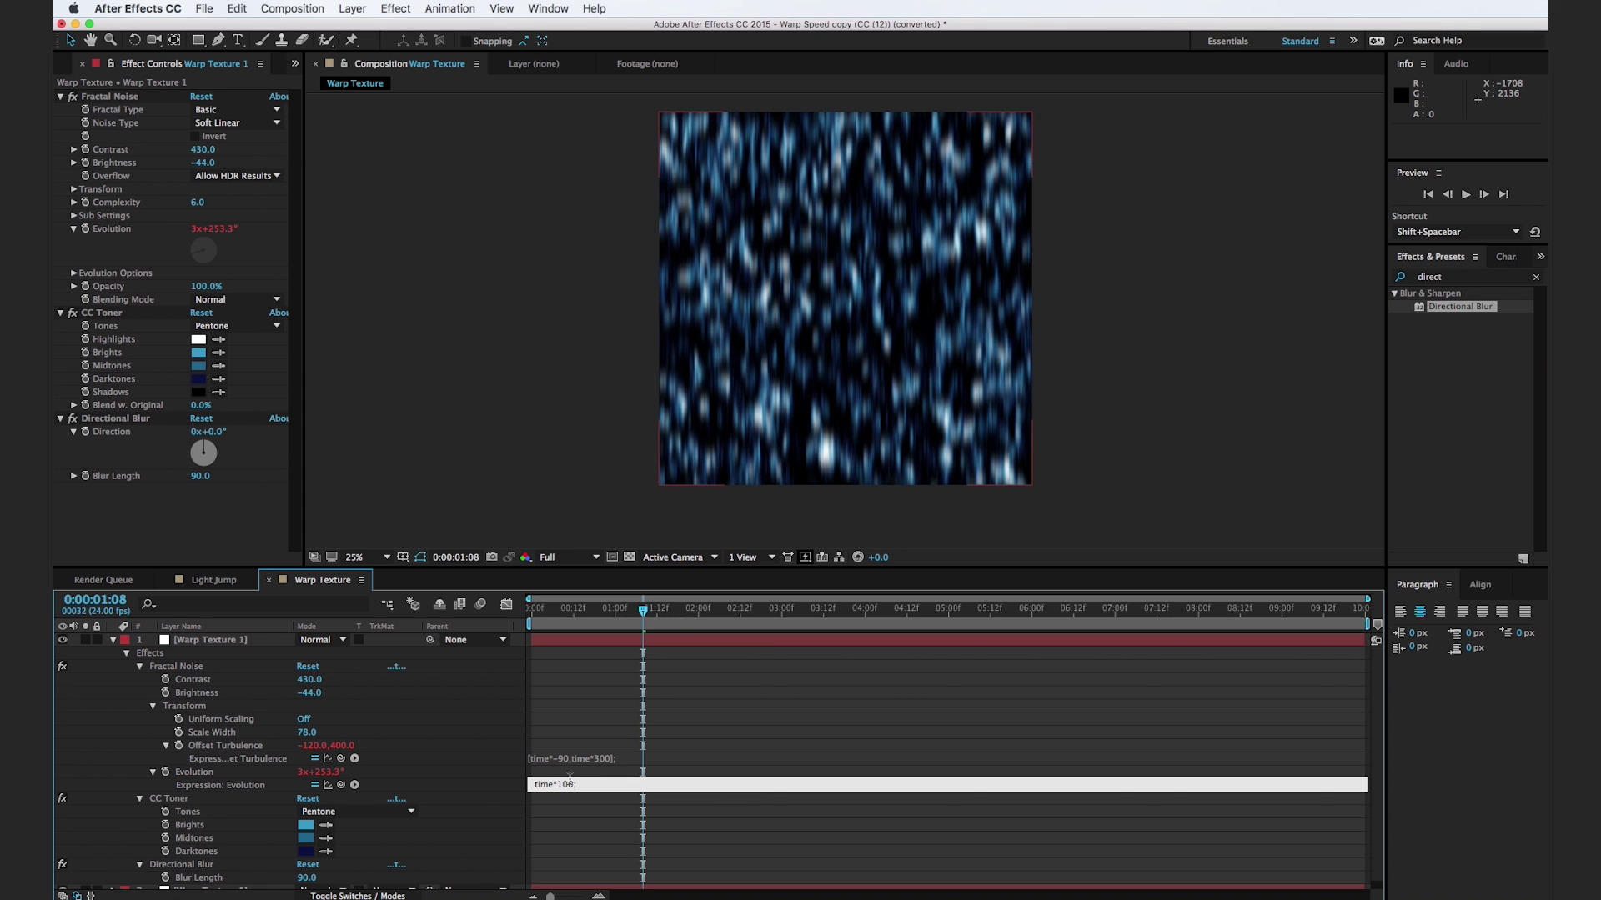
left_click(632, 701)
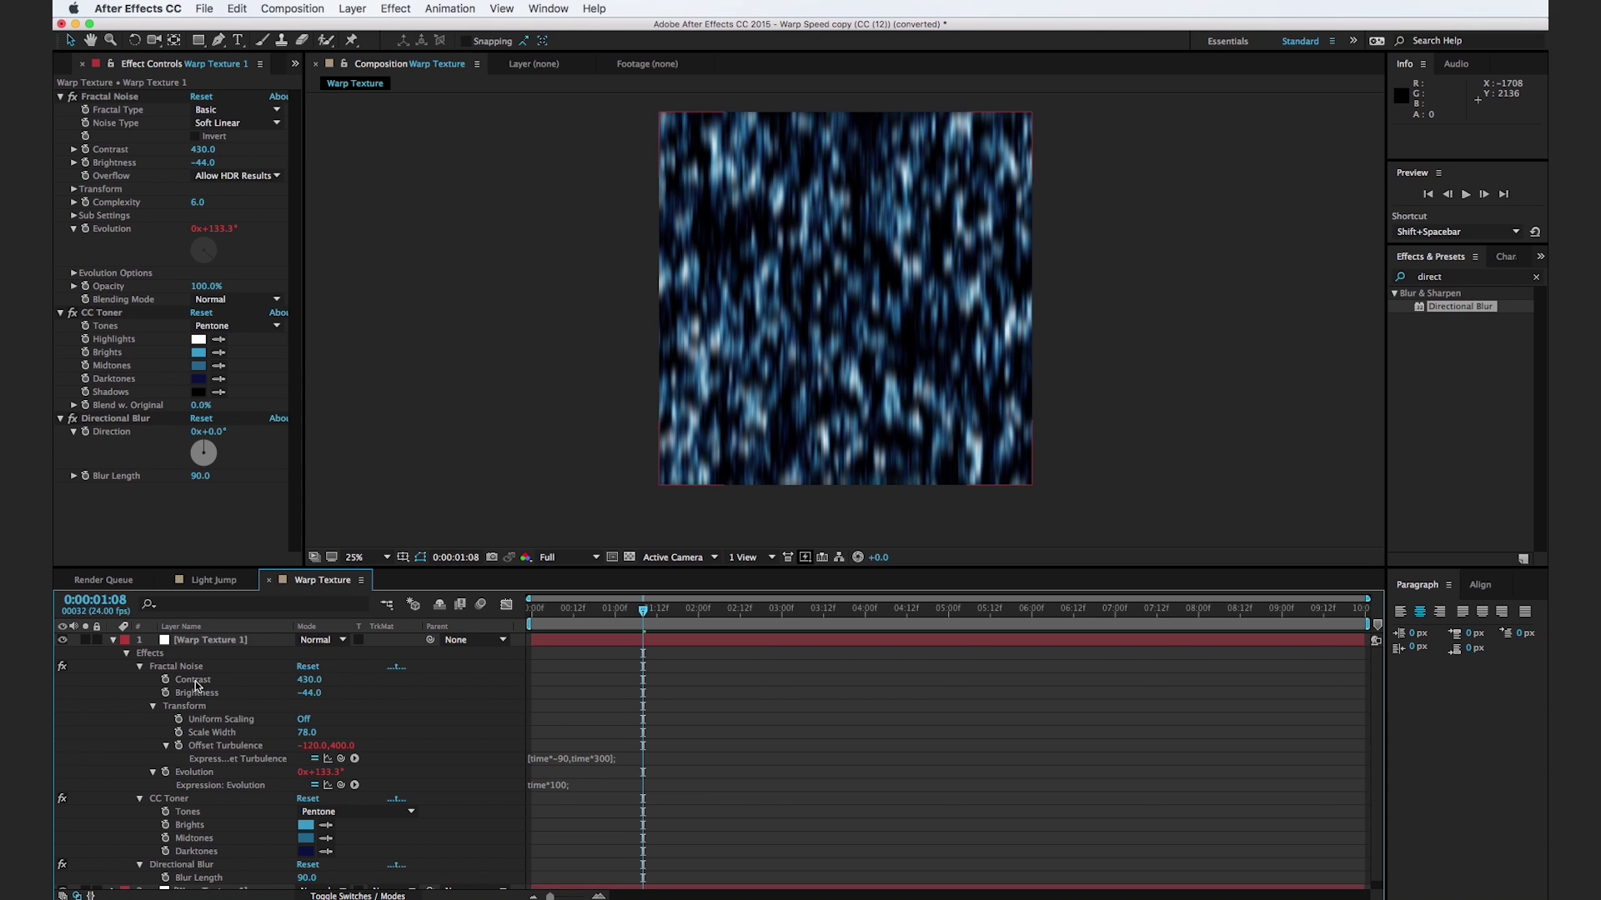
left_click(85, 640)
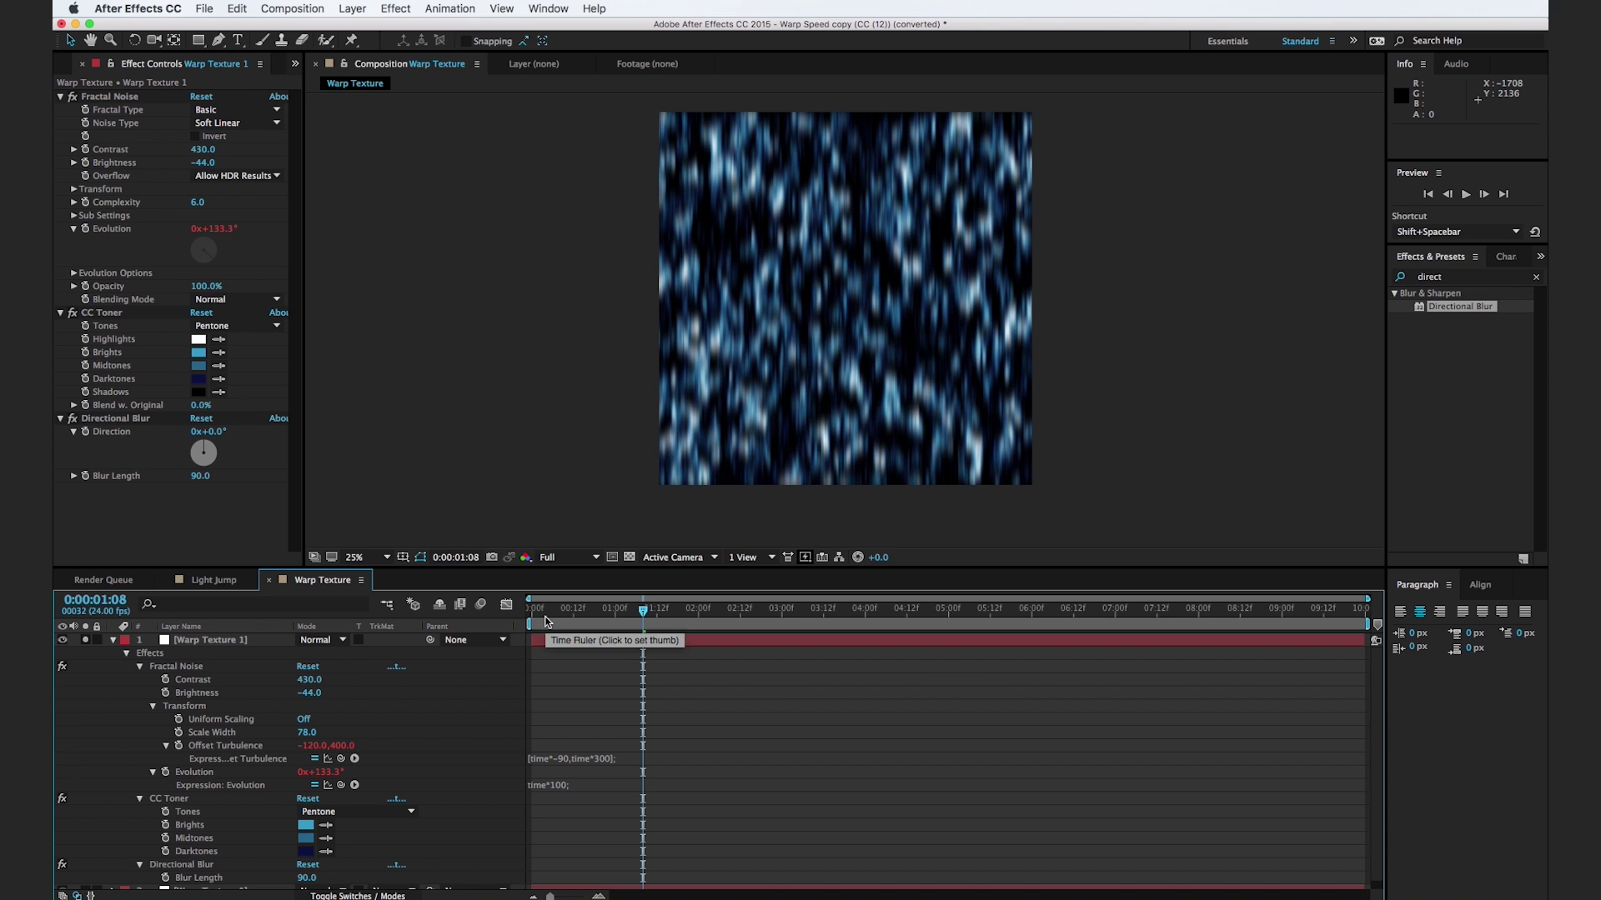
left_click_drag(546, 617, 677, 658)
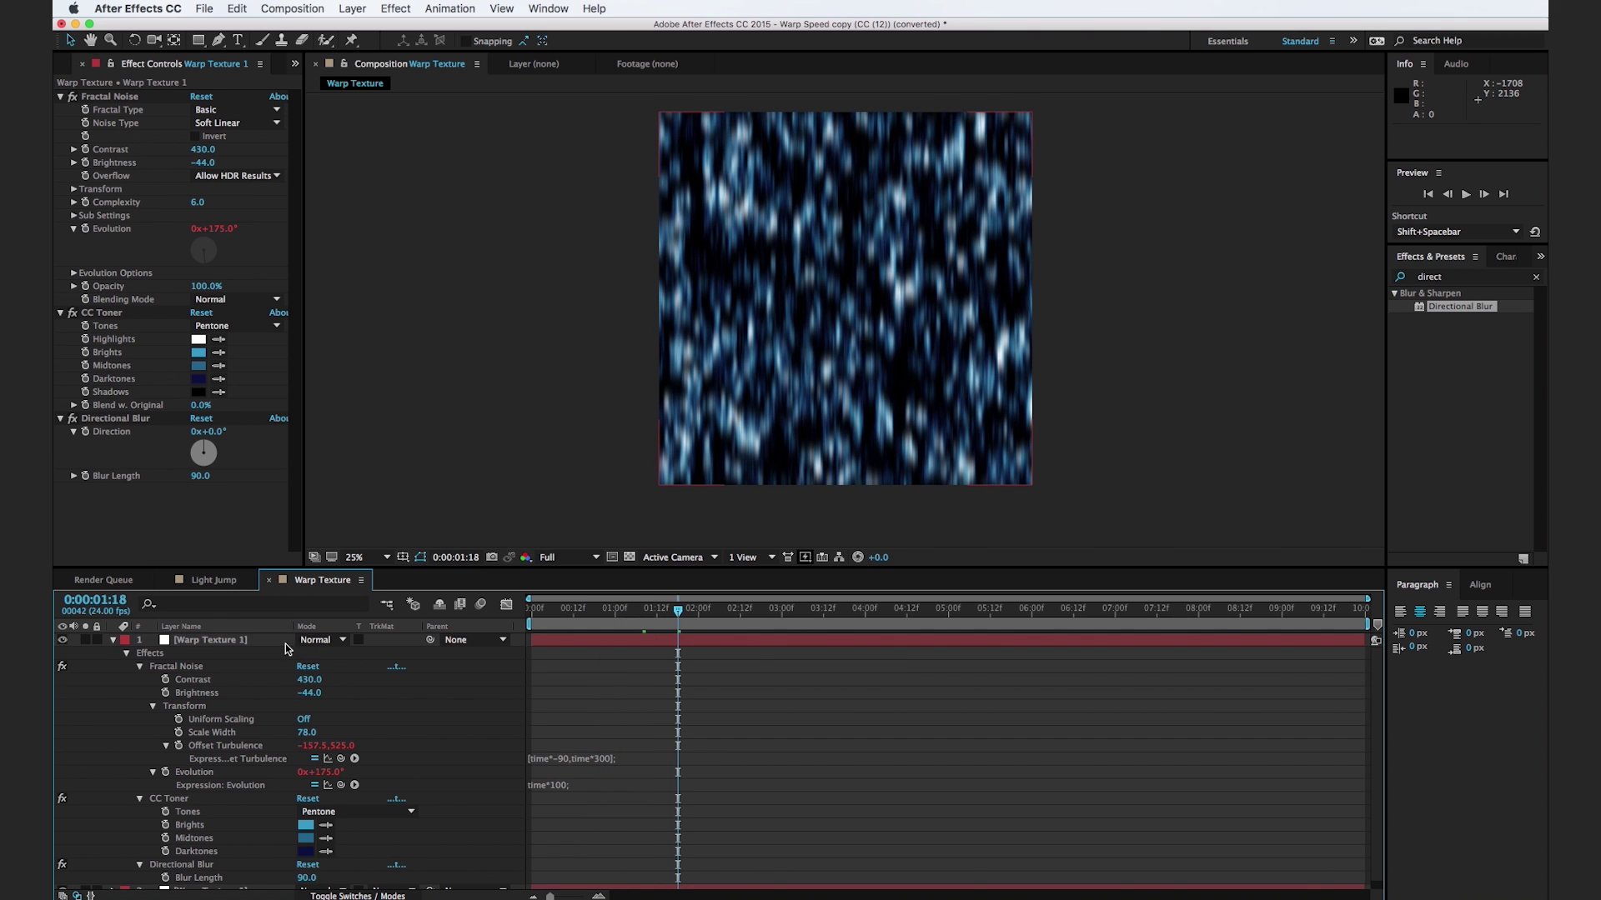
Step: Set the upper Warp Texture 1 layer's blending mode to Screen and delete its CC Toner effect
left_click(315, 640)
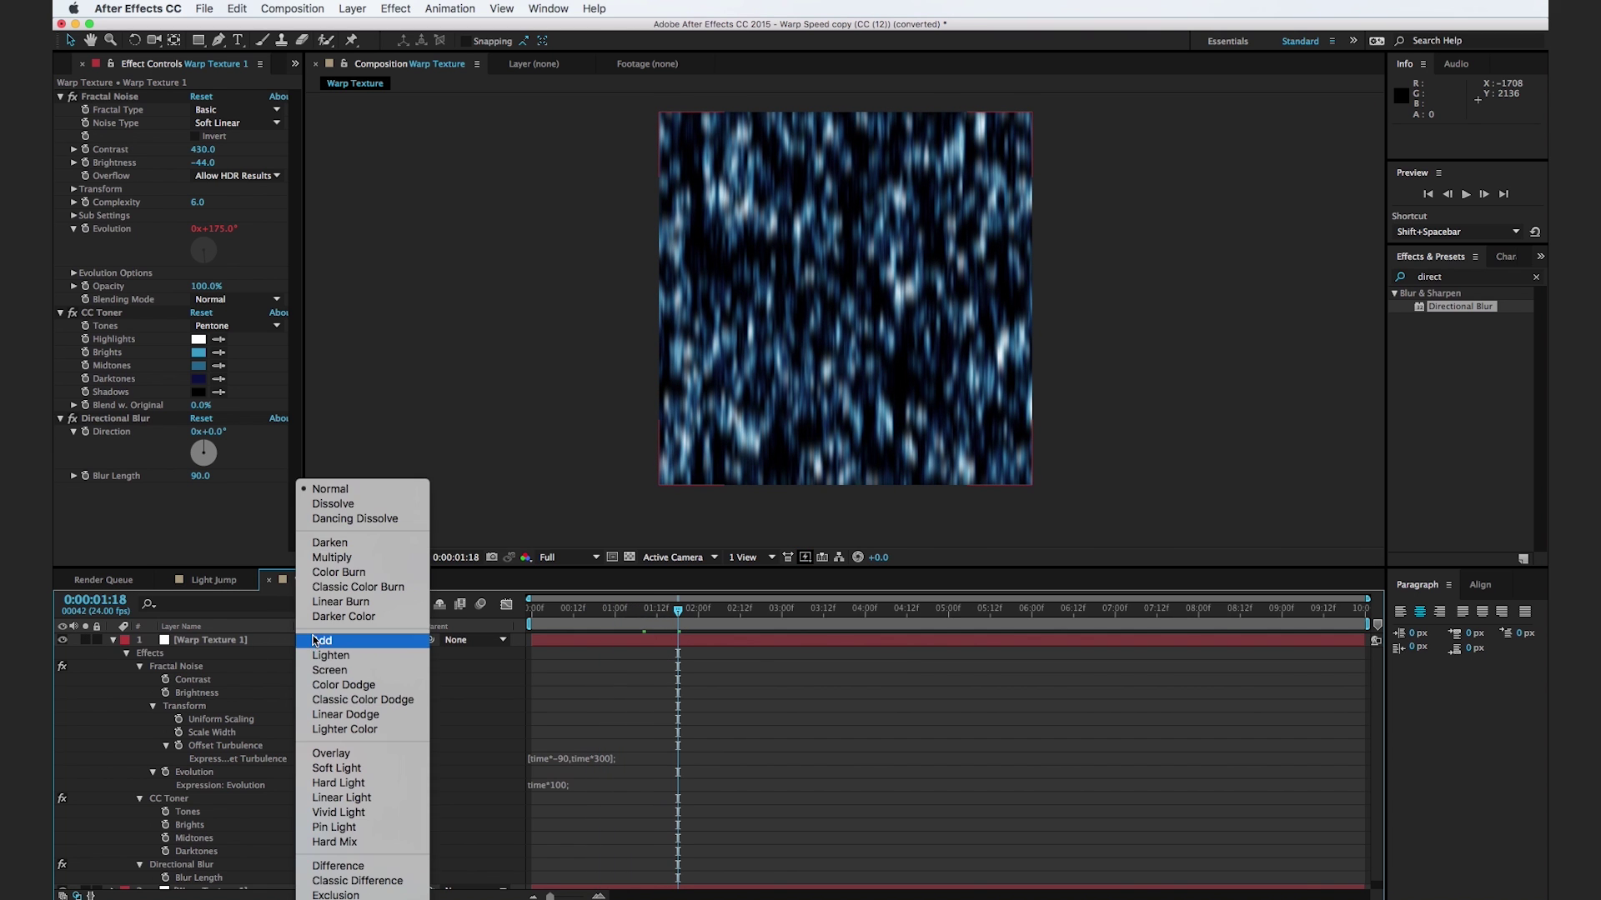
left_click(325, 670)
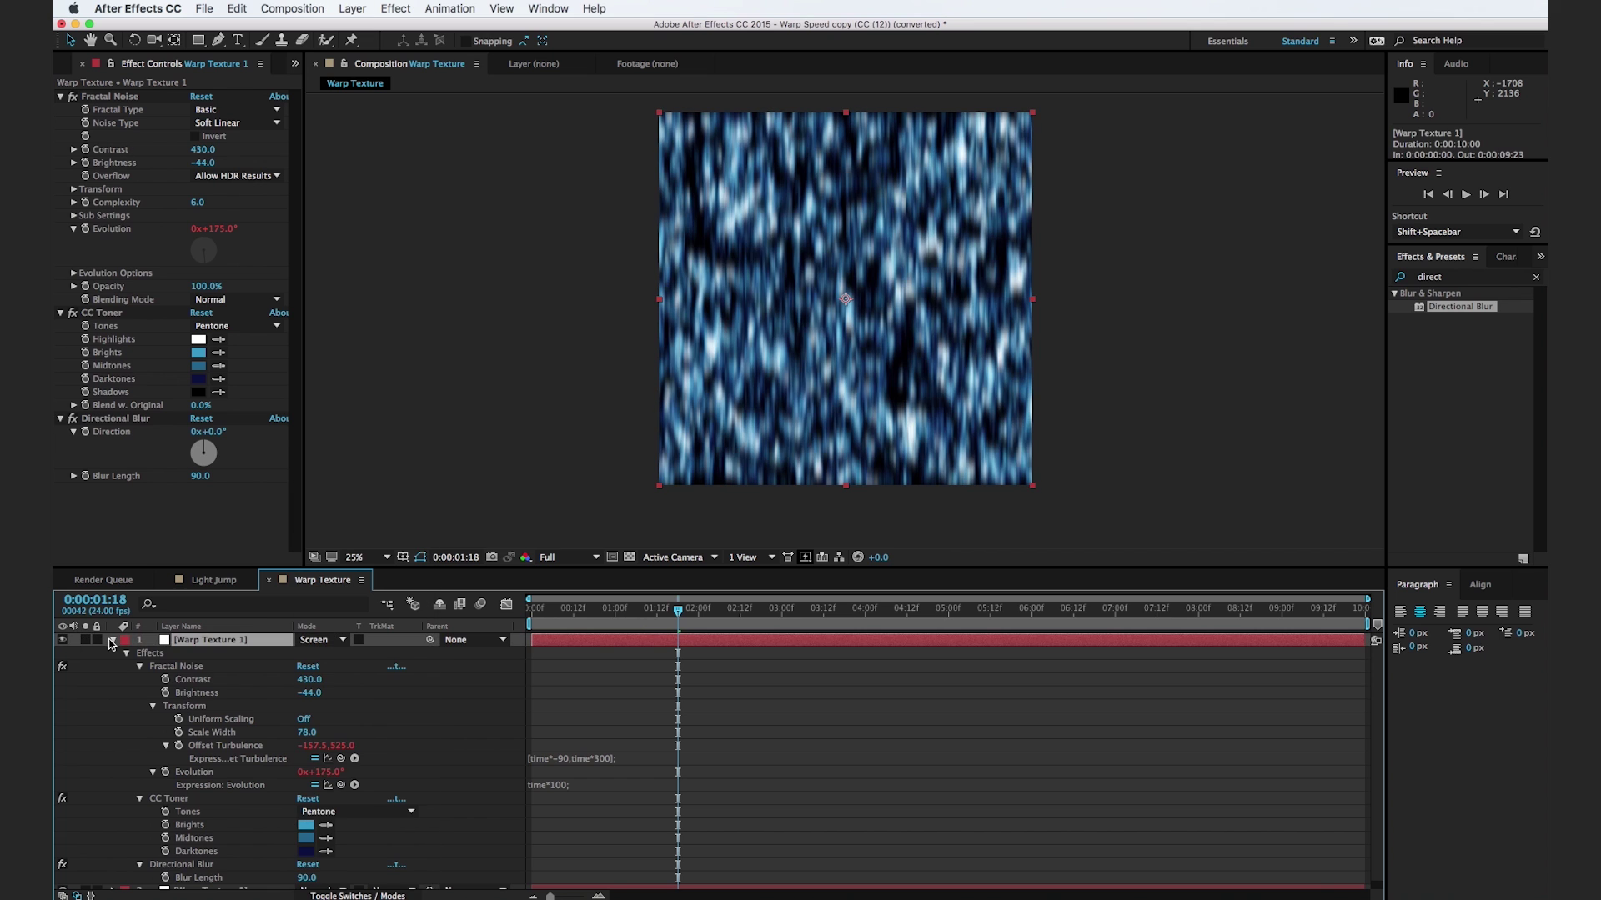
left_click(112, 641)
left_click(103, 313)
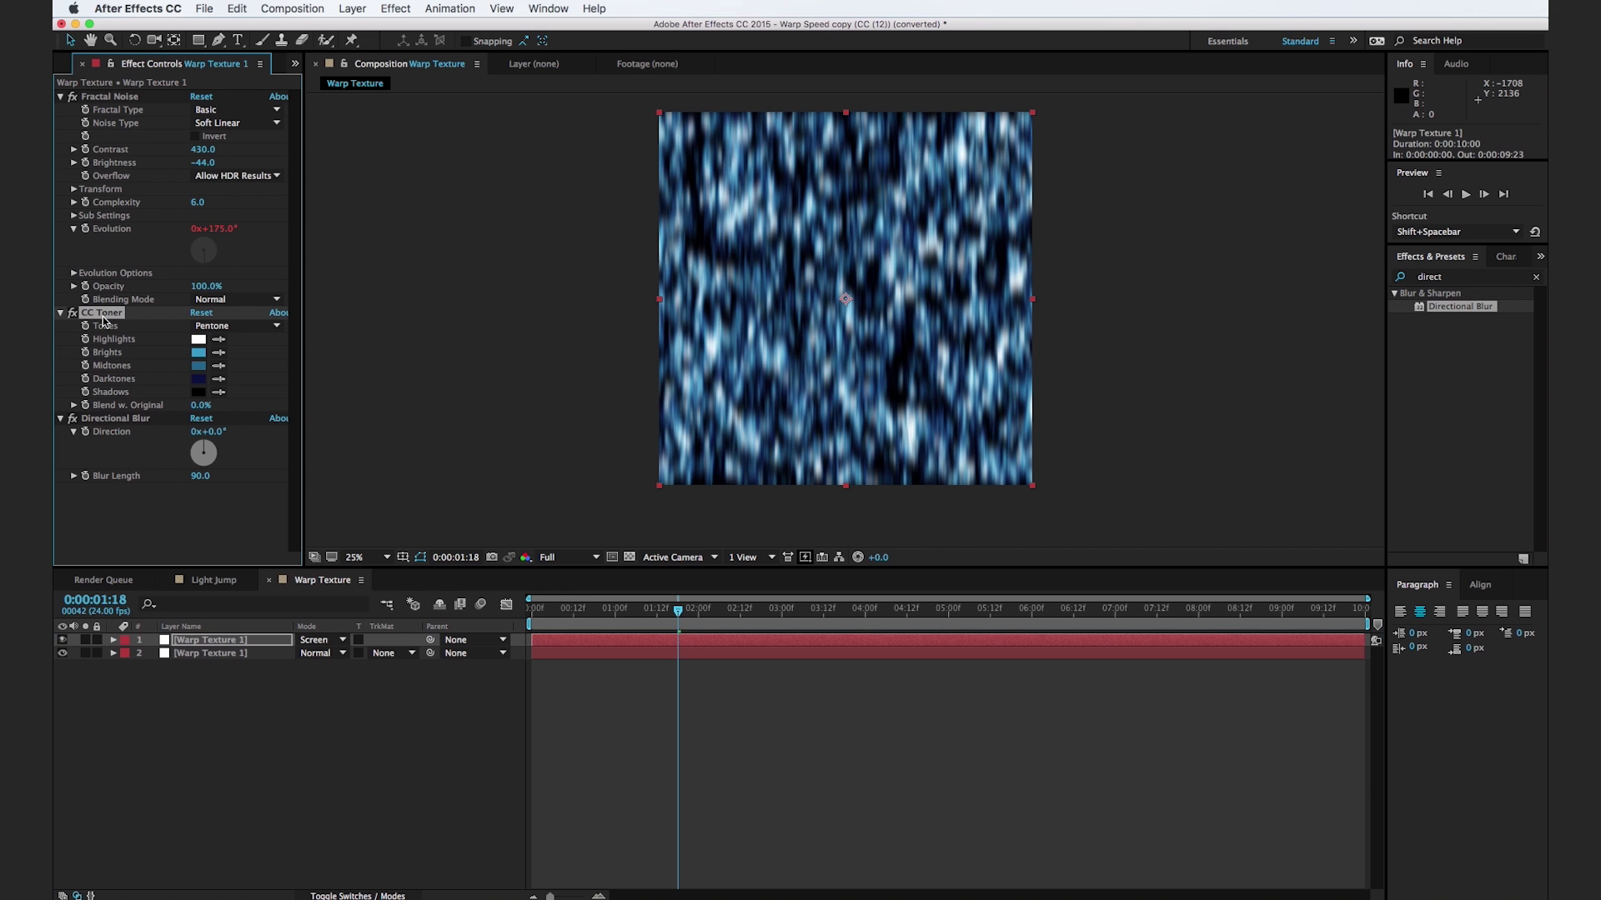
key("Delete")
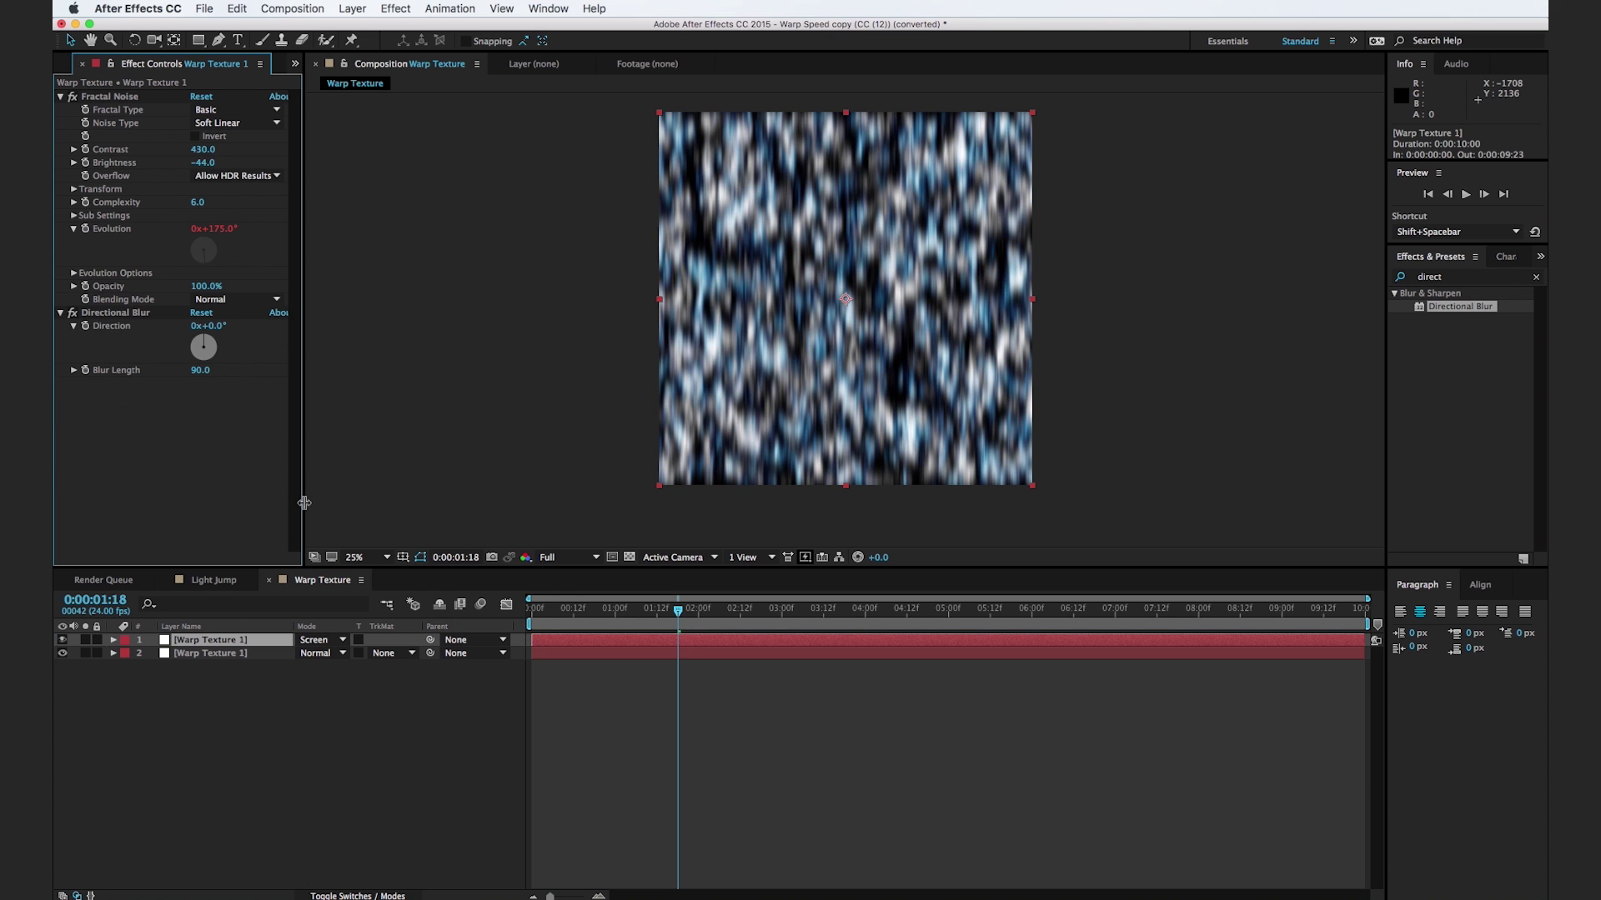
Step: Check the blend at another frame and reduce the upper Warp Texture 1 layer's Opacity to 21%
left_click(739, 608)
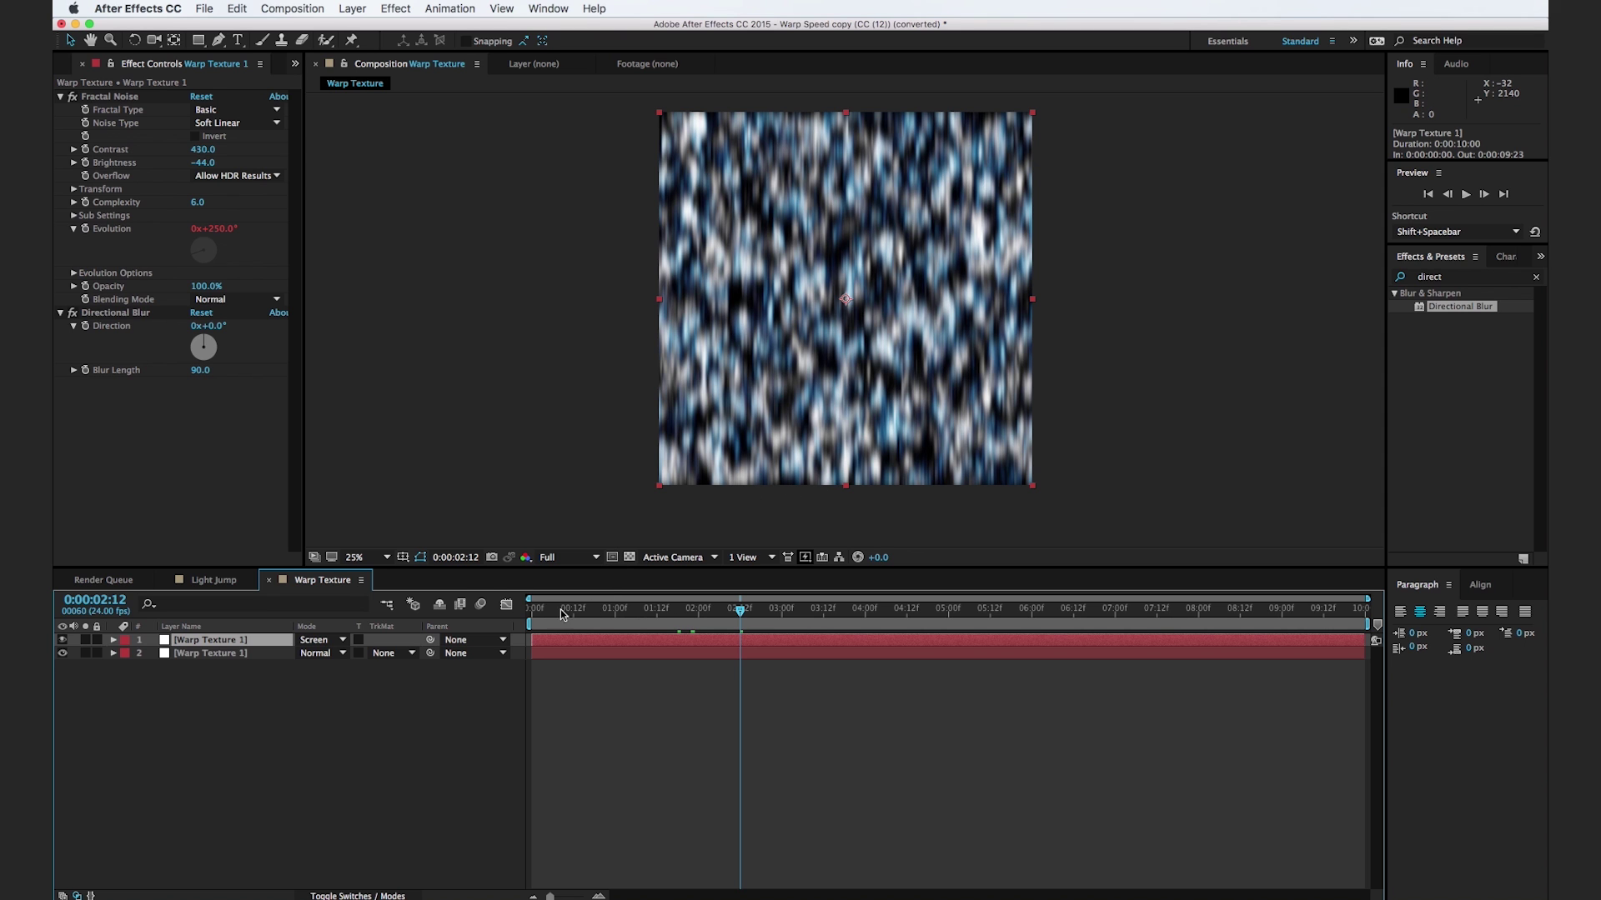
key("t")
left_click_drag(303, 653, 222, 664)
left_click(304, 679)
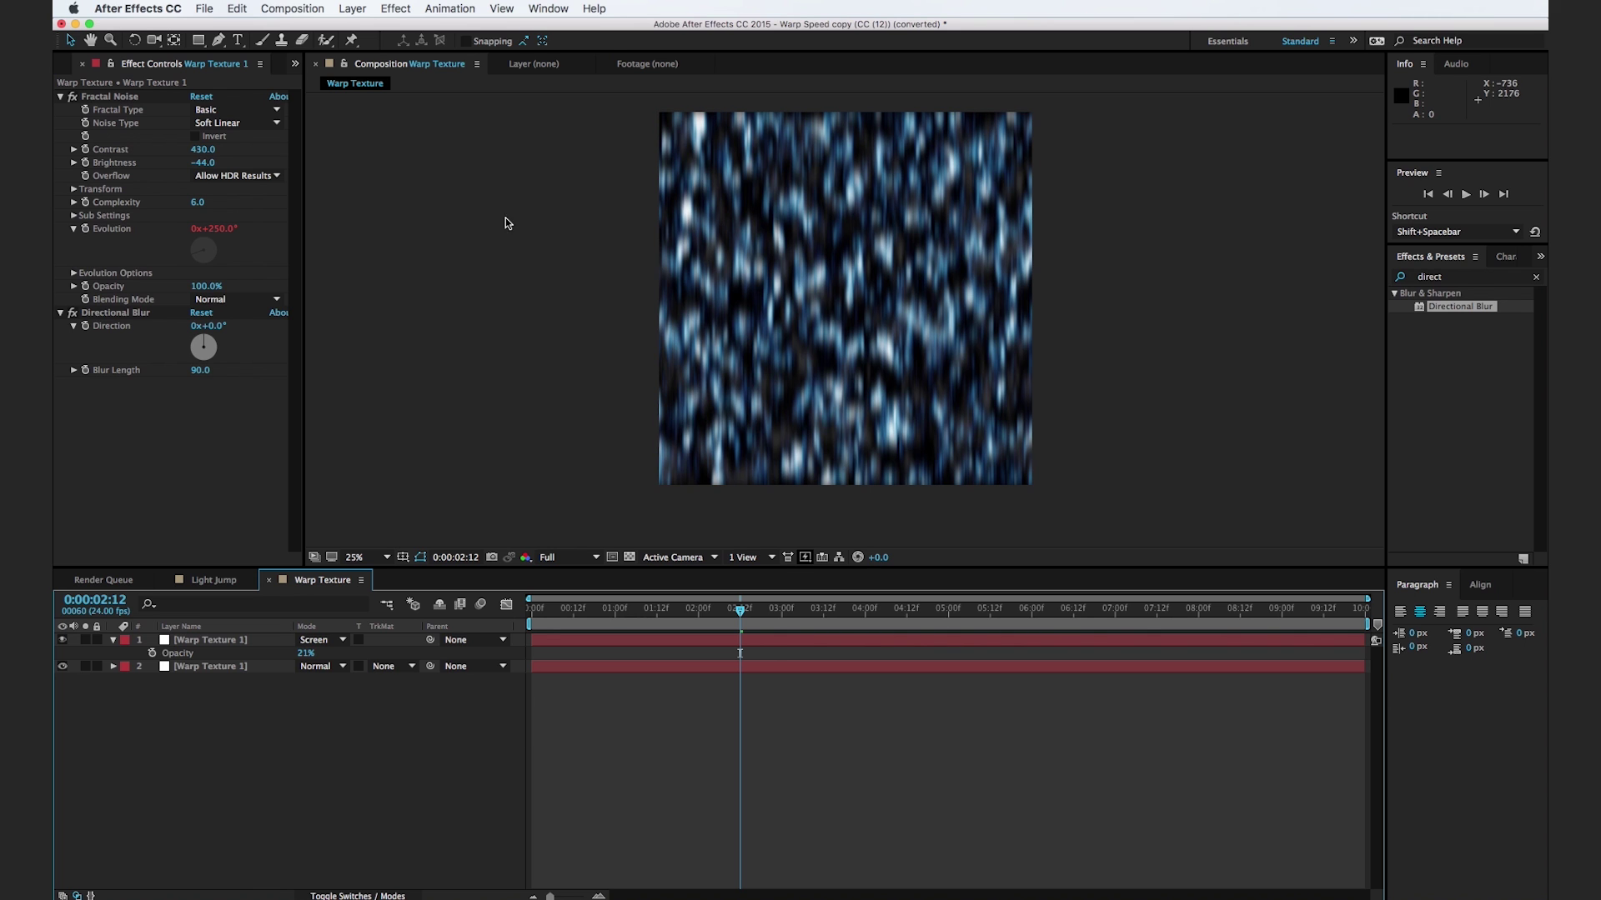
Step: Create a new composition named Warp Comp with a height of 1080 px
left_click(298, 8)
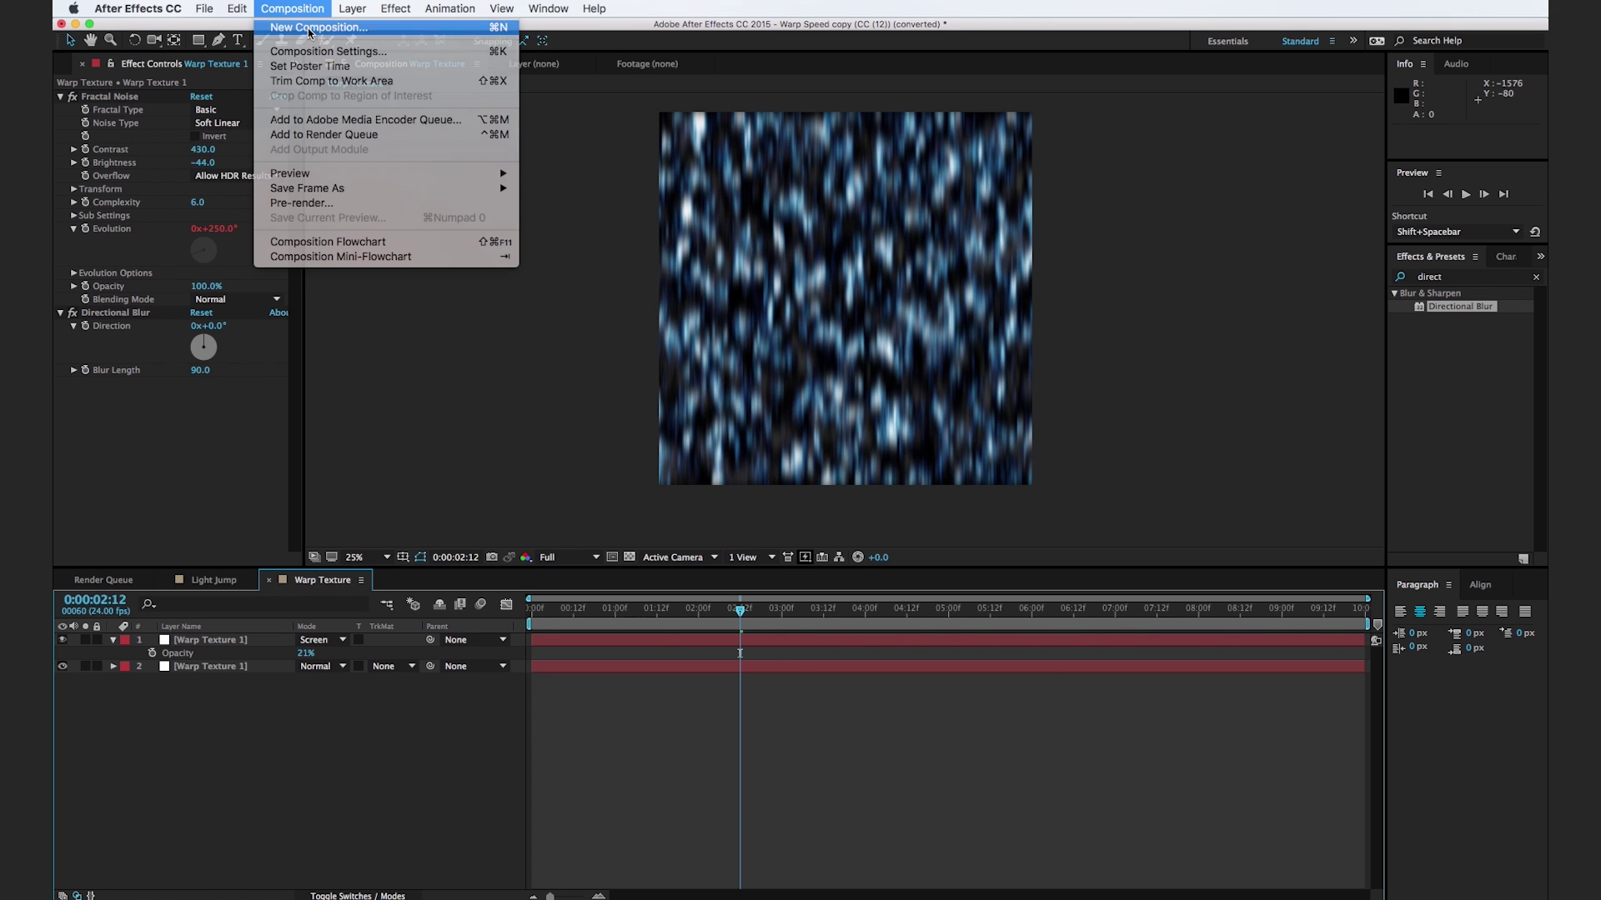
left_click(309, 30)
type("Warp Comp")
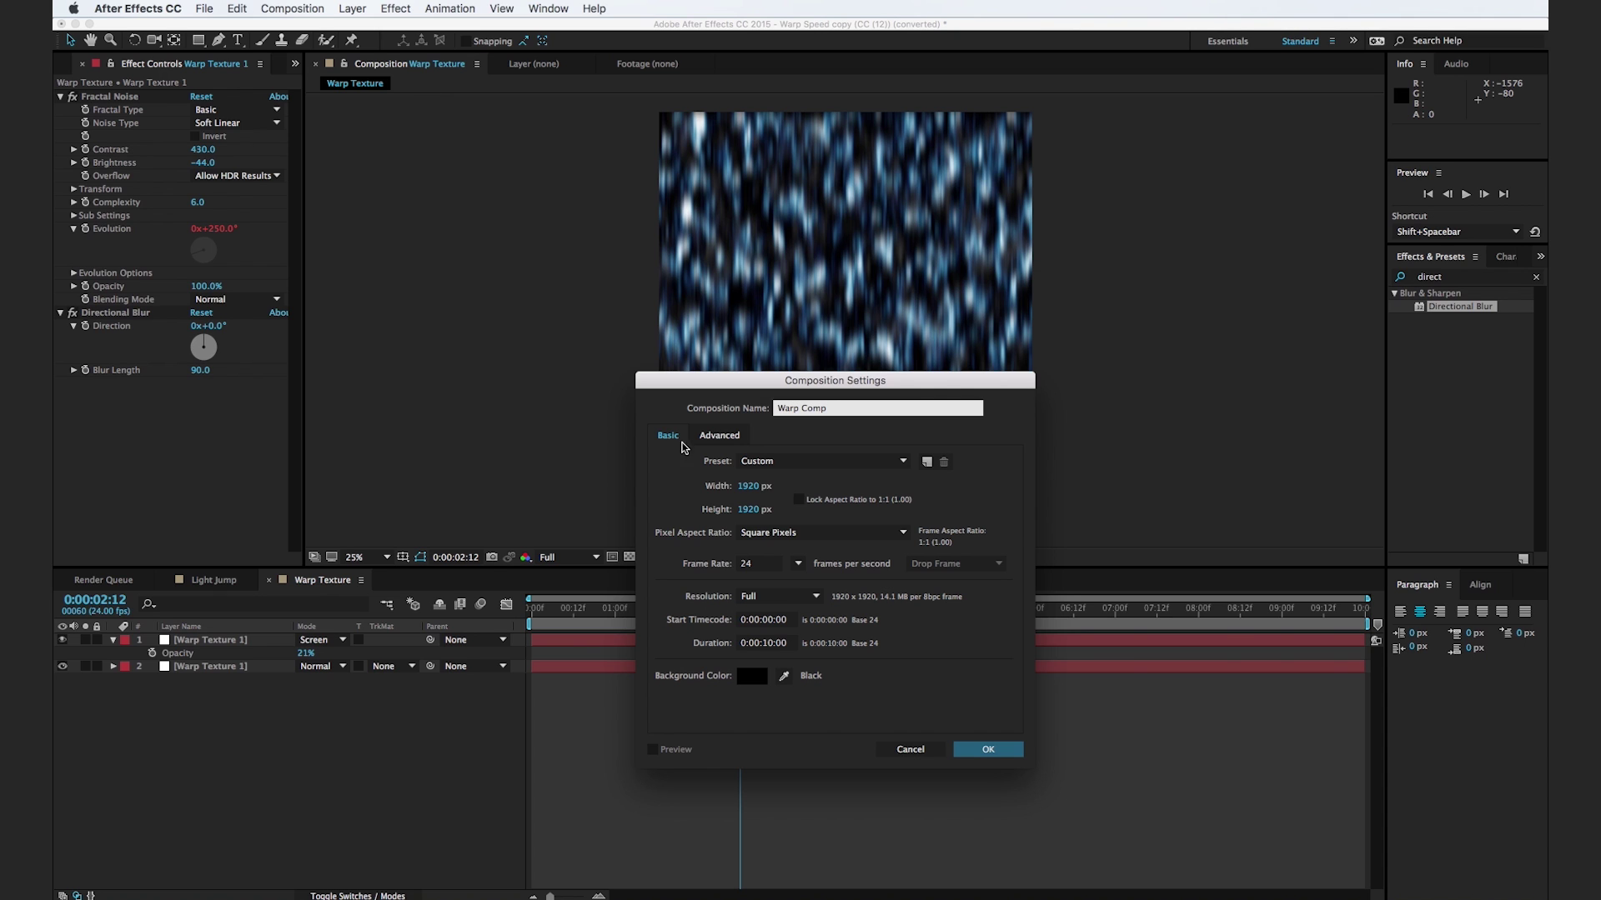
left_click(754, 509)
type("10")
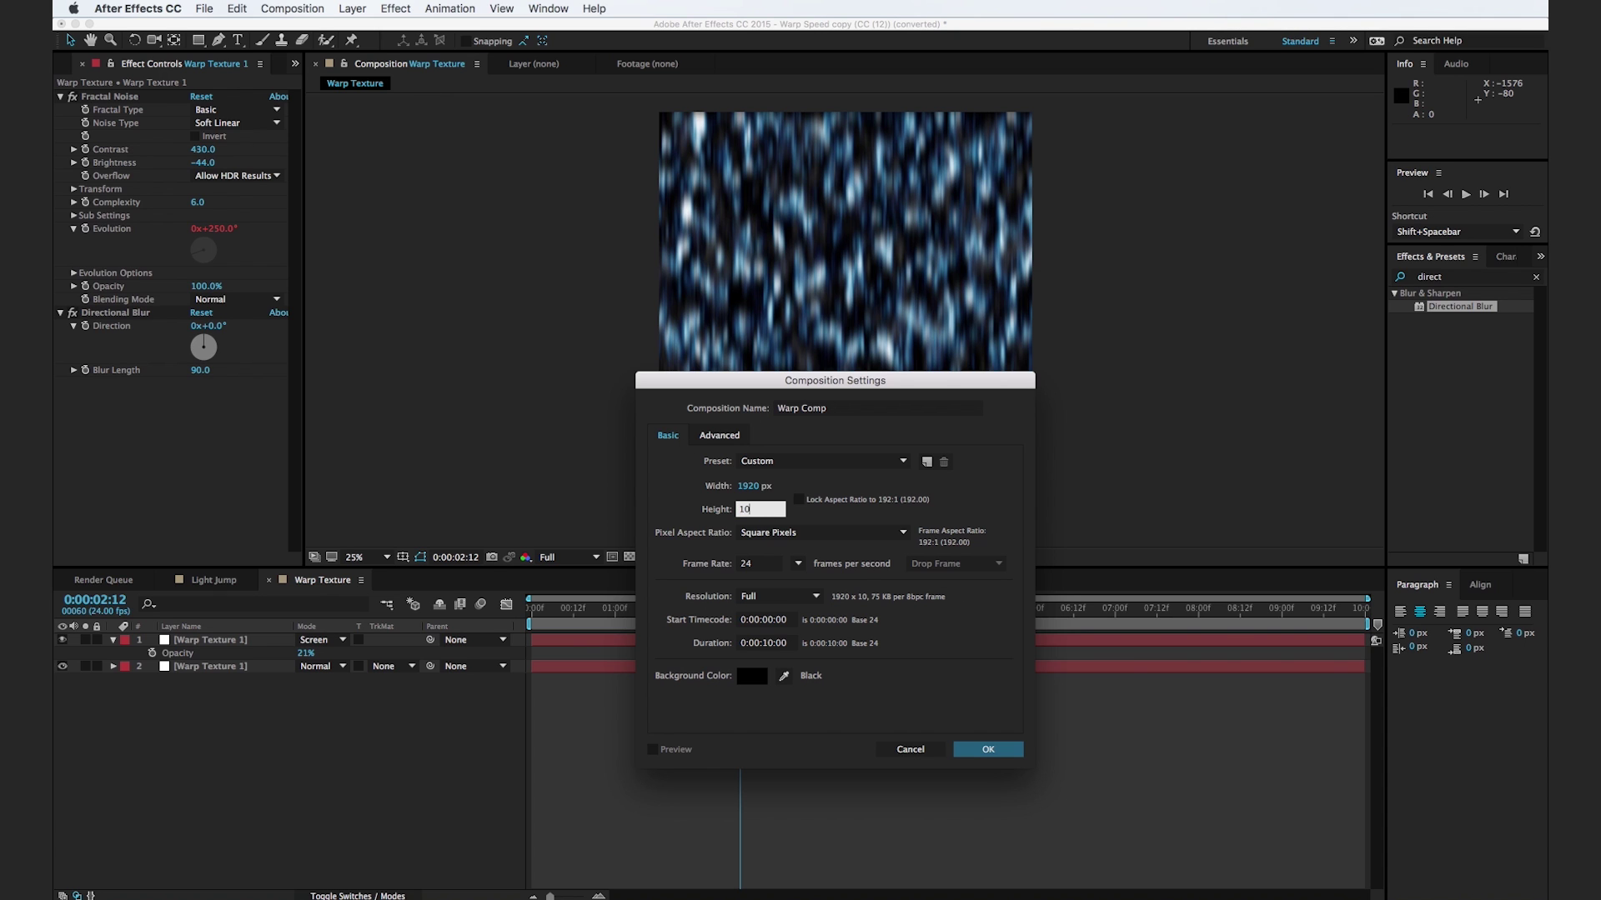
type("80")
key("Tab")
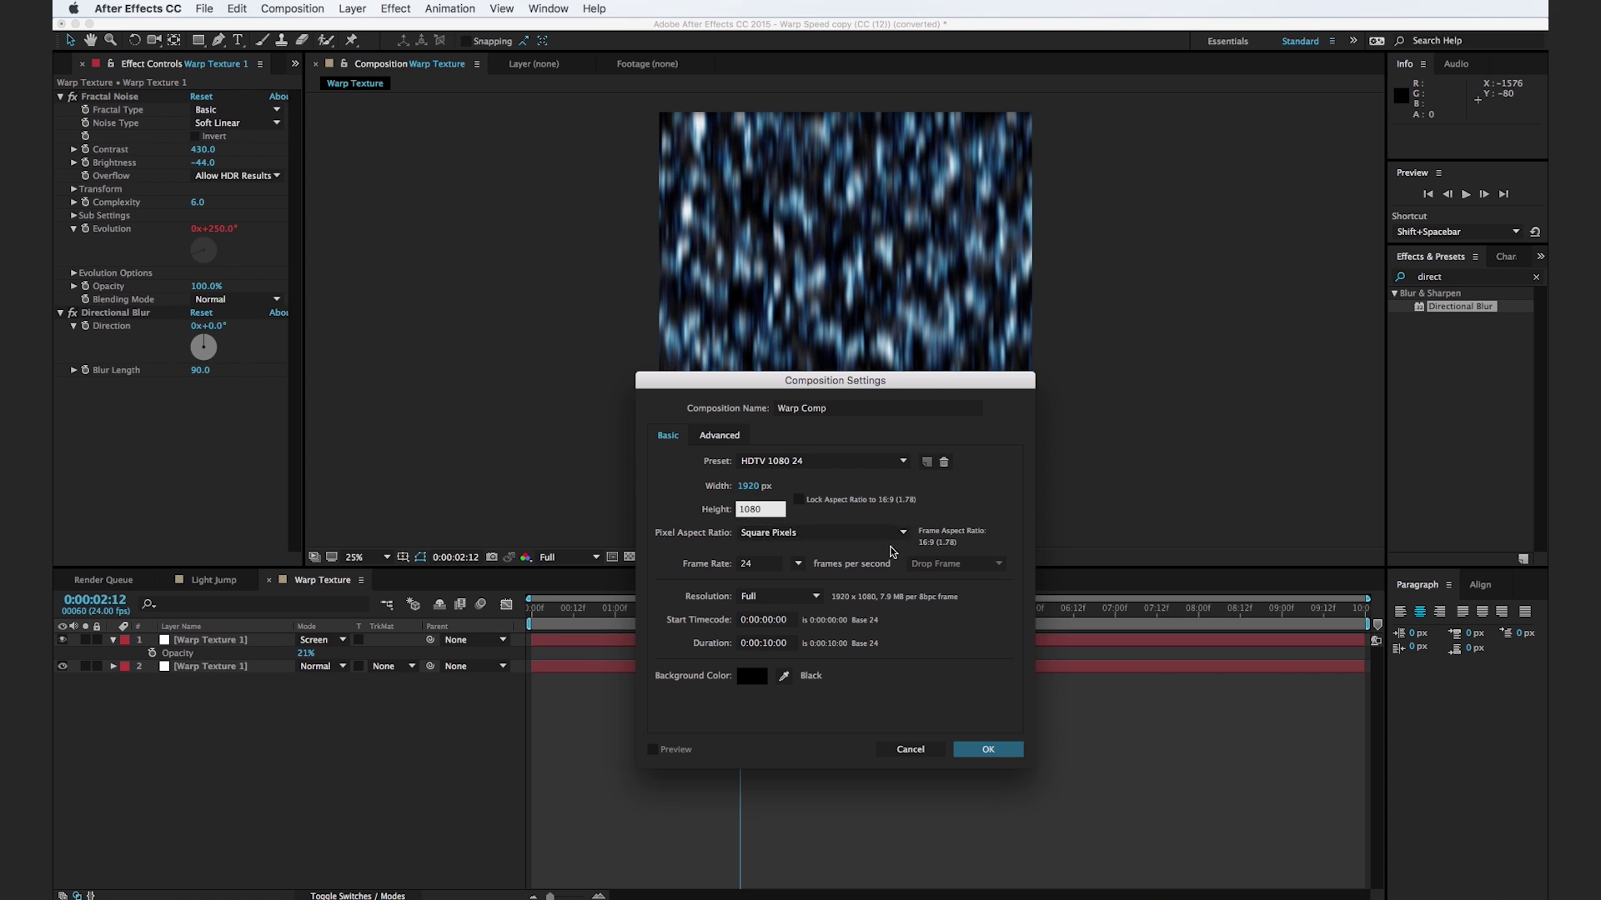
left_click(988, 751)
Step: Add the Warp Texture composition to Warp Comp as a layer and apply the CC Cylinder effect to it
key("super+0")
left_click_drag(112, 204, 300, 729)
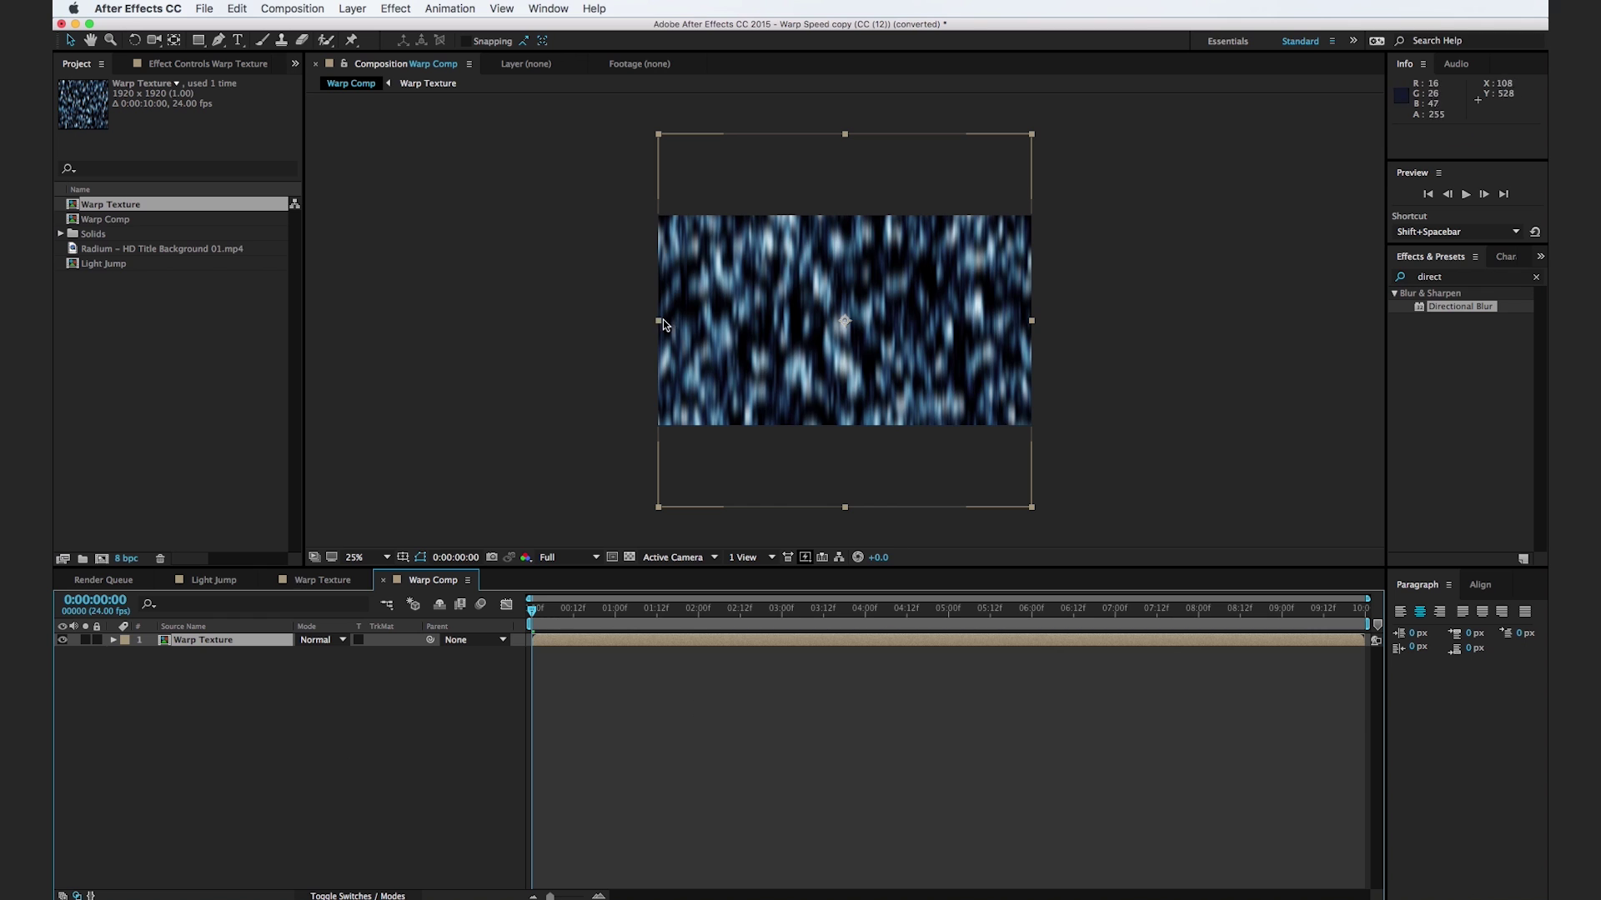
double_click(1458, 277)
key("BackSpace")
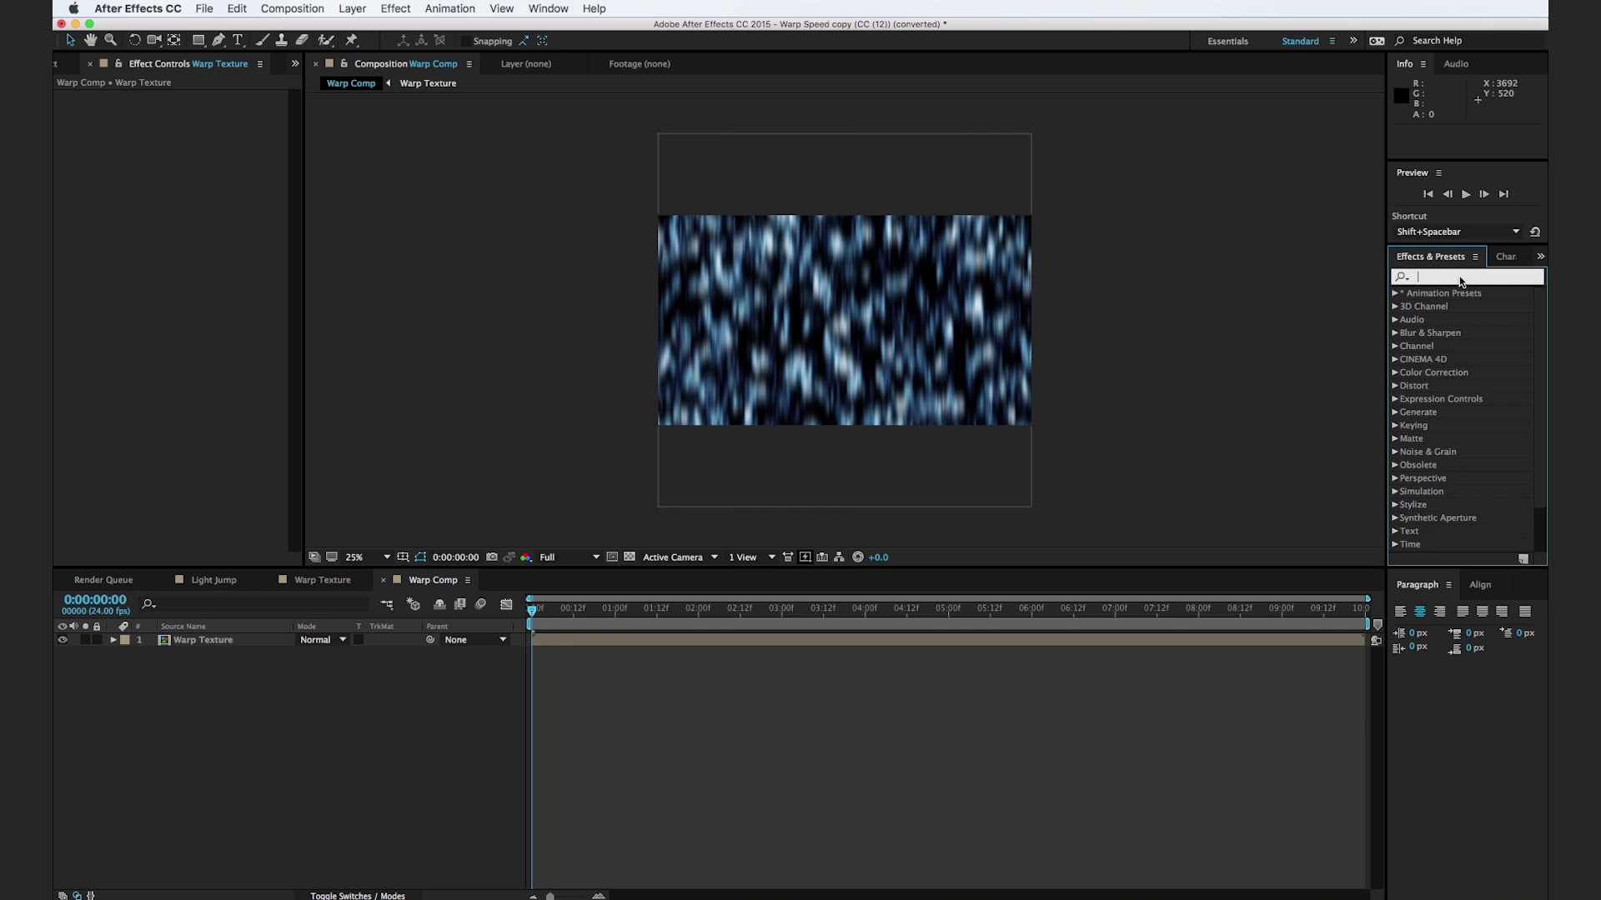
type("cc cy")
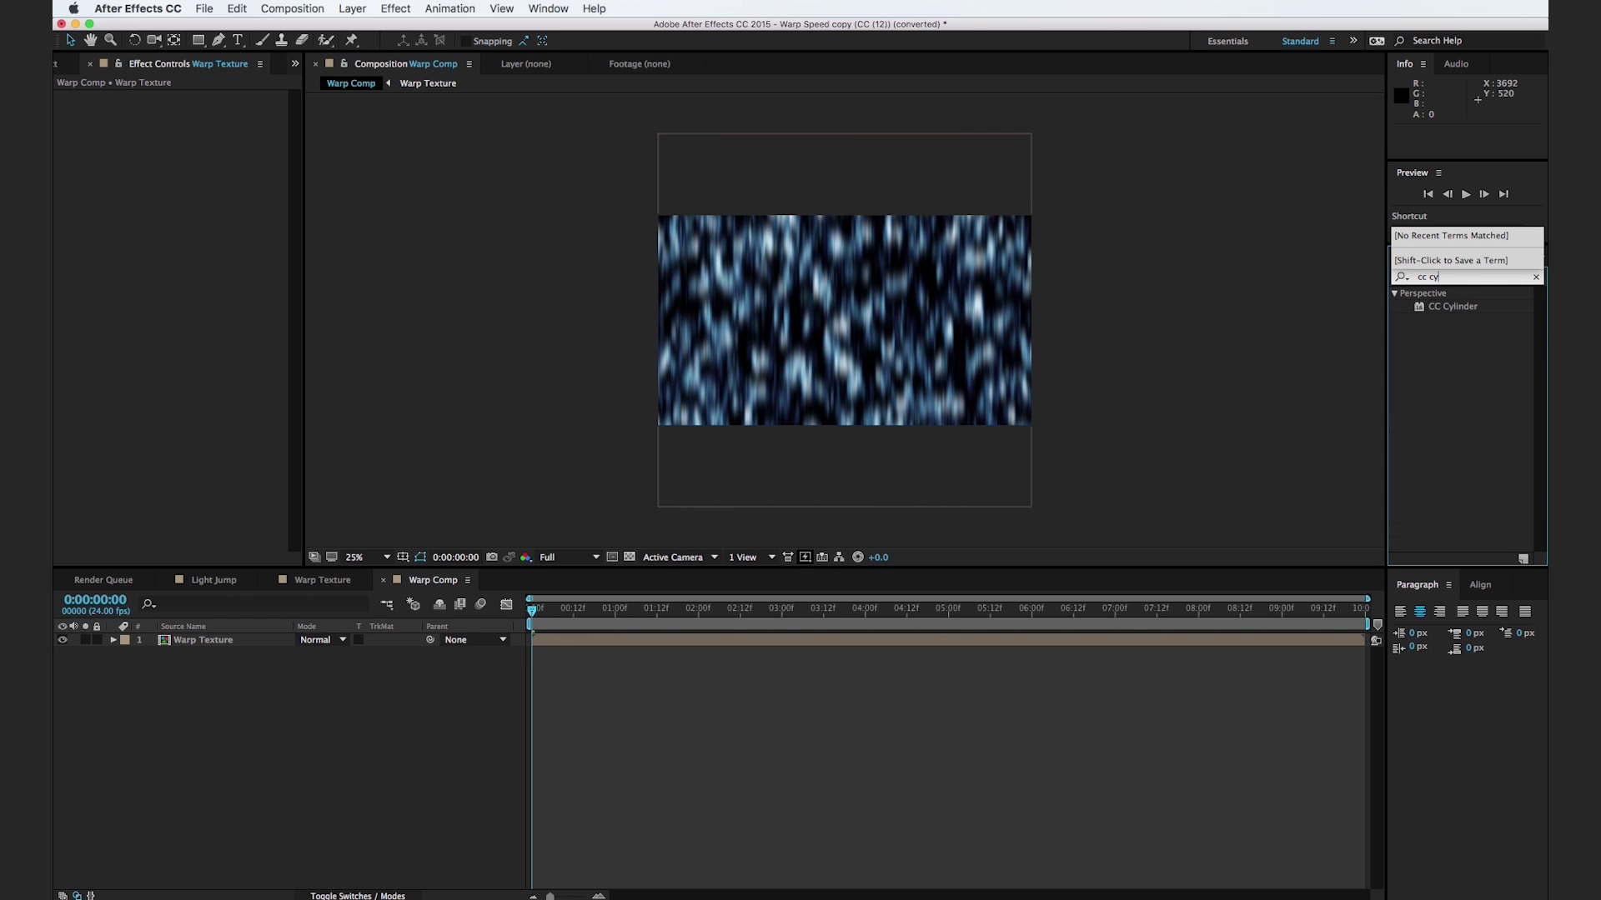
left_click_drag(1452, 312, 827, 391)
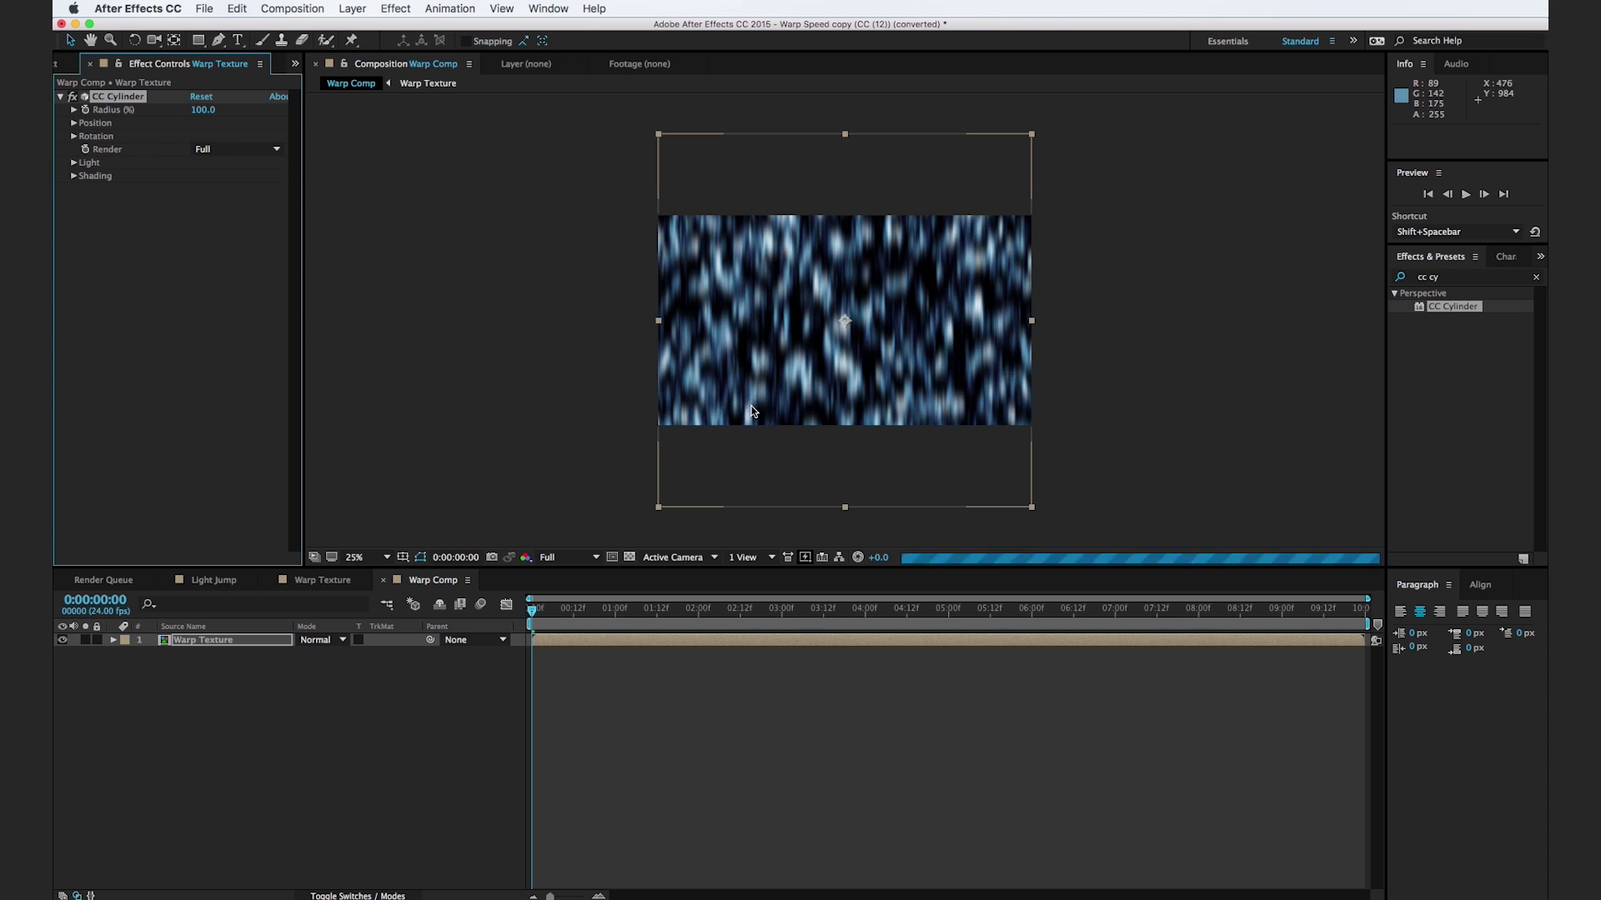
Step: Set the CC Cylinder Radius to 40% and Rotation X to 90°
left_click(203, 110)
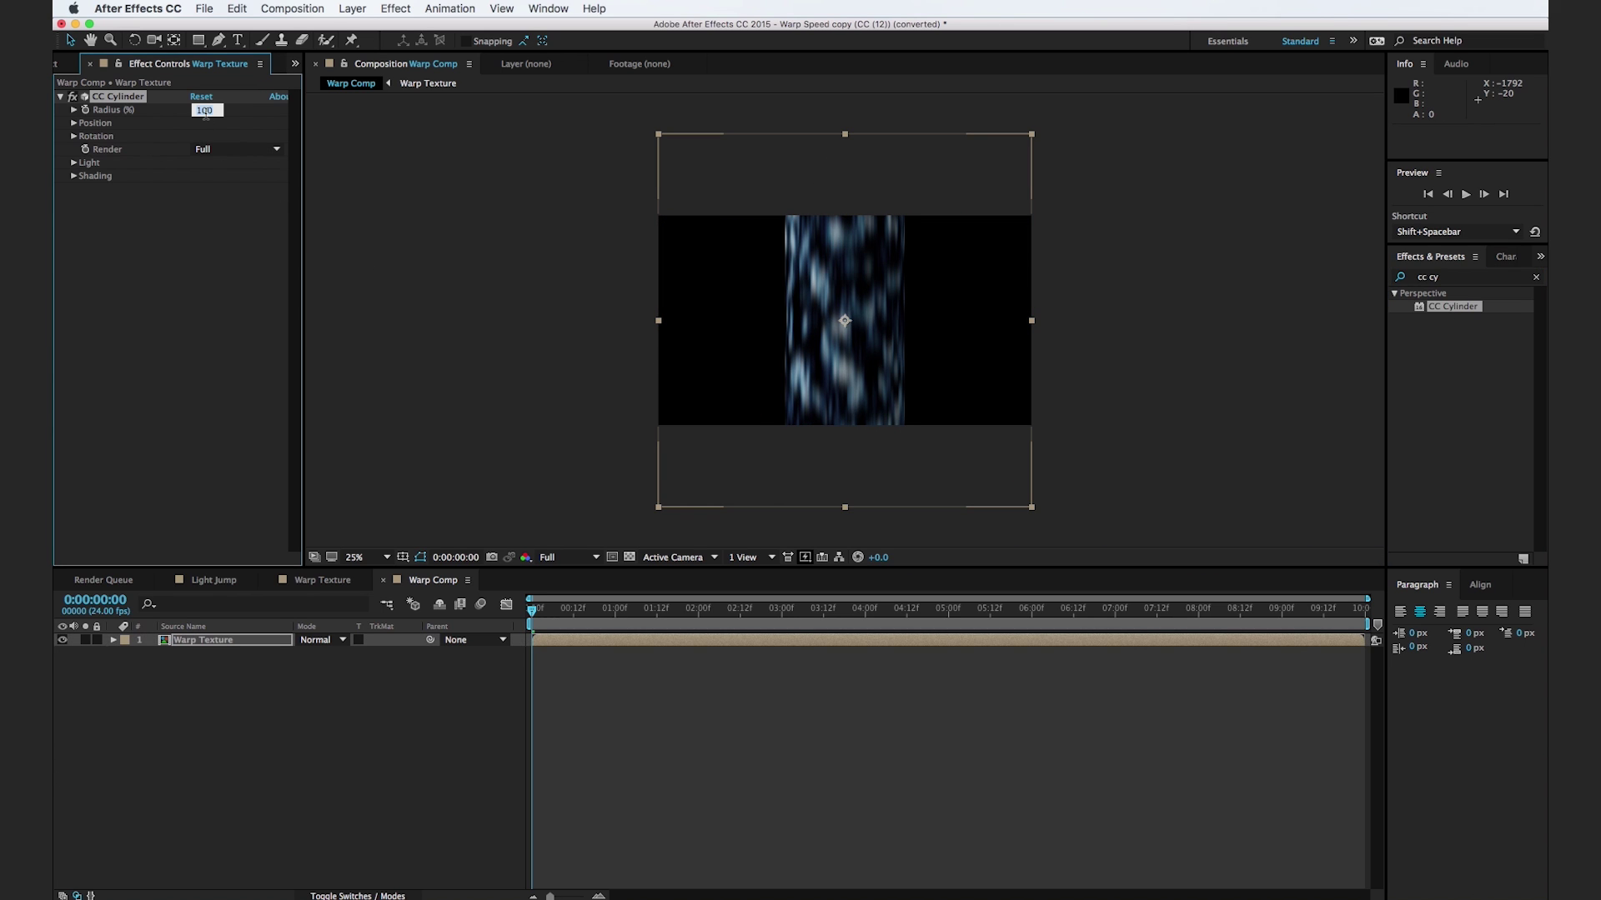
key("Return")
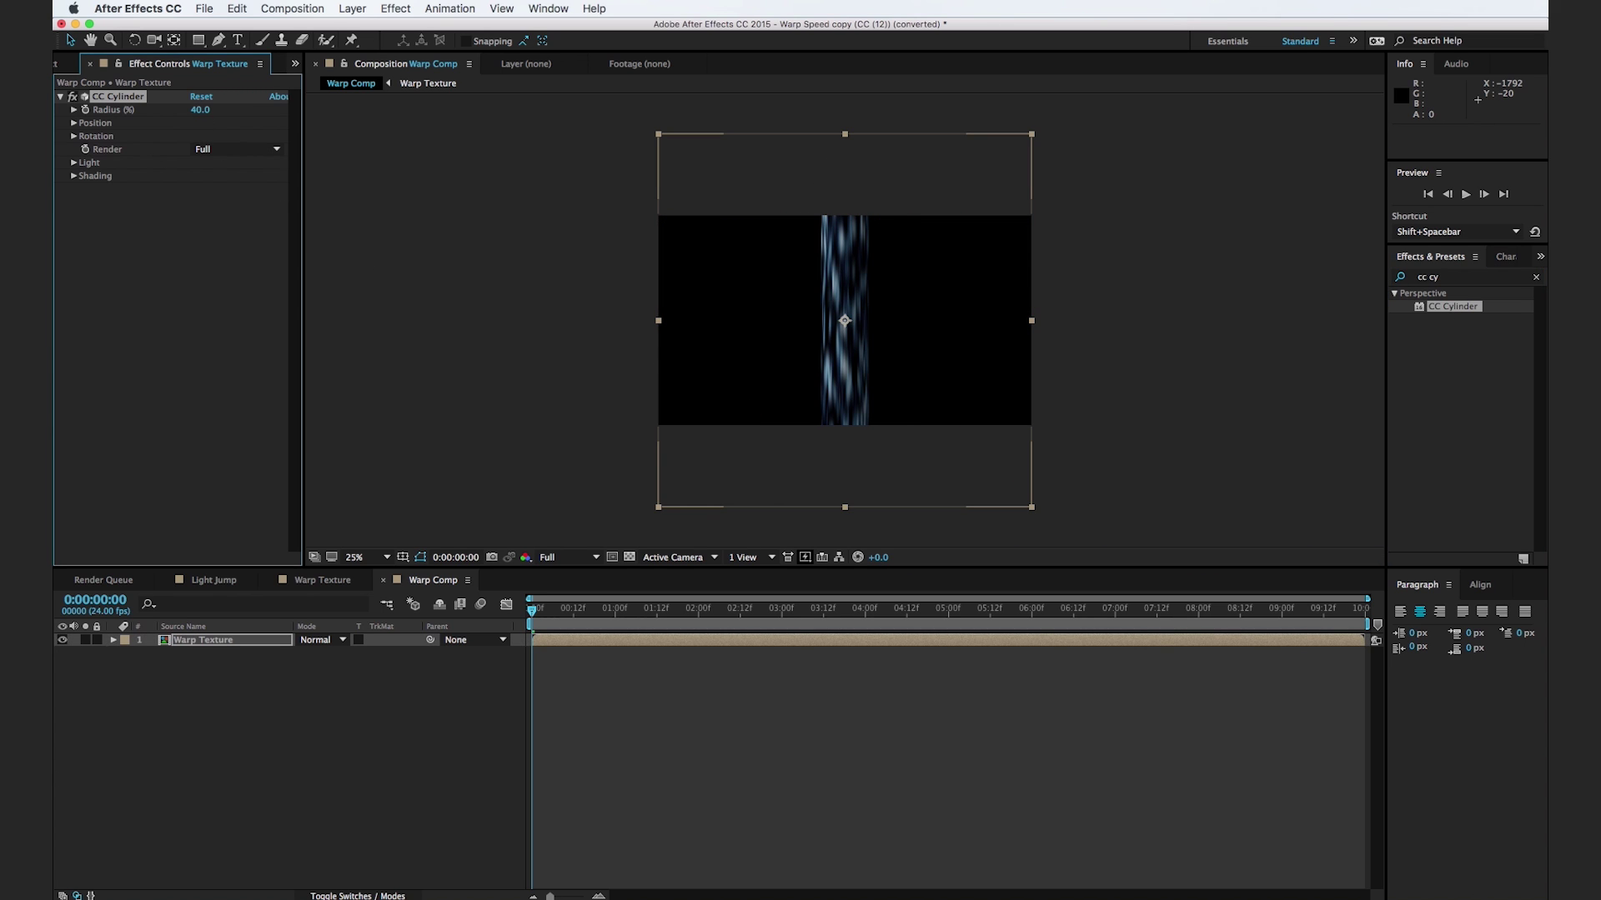
left_click(73, 137)
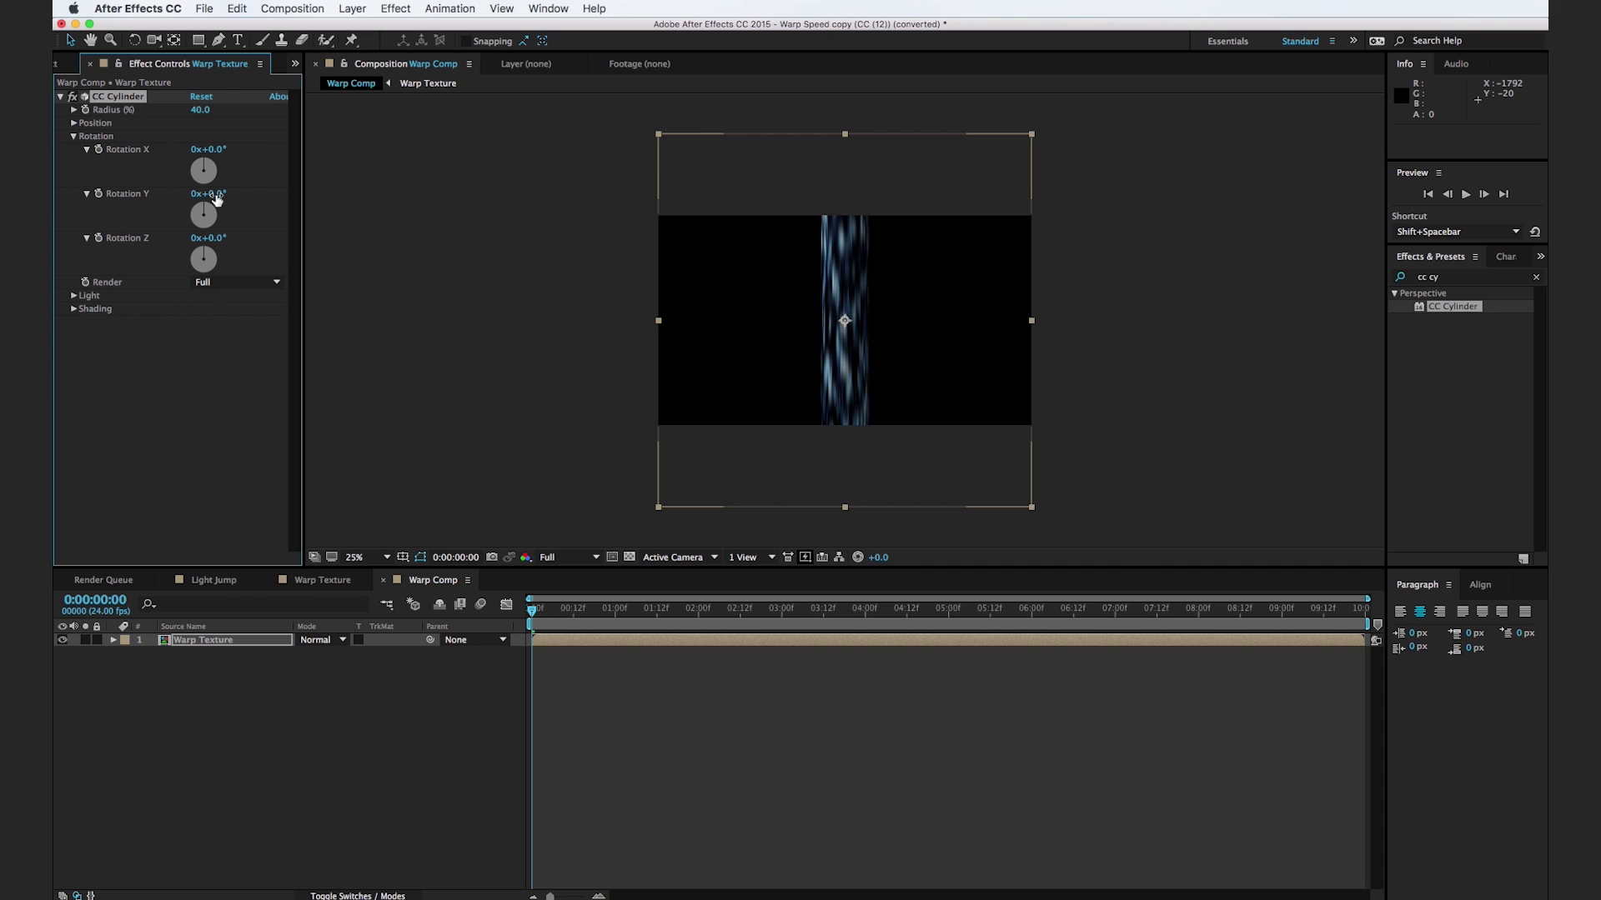
left_click_drag(219, 157, 293, 157)
left_click(218, 149)
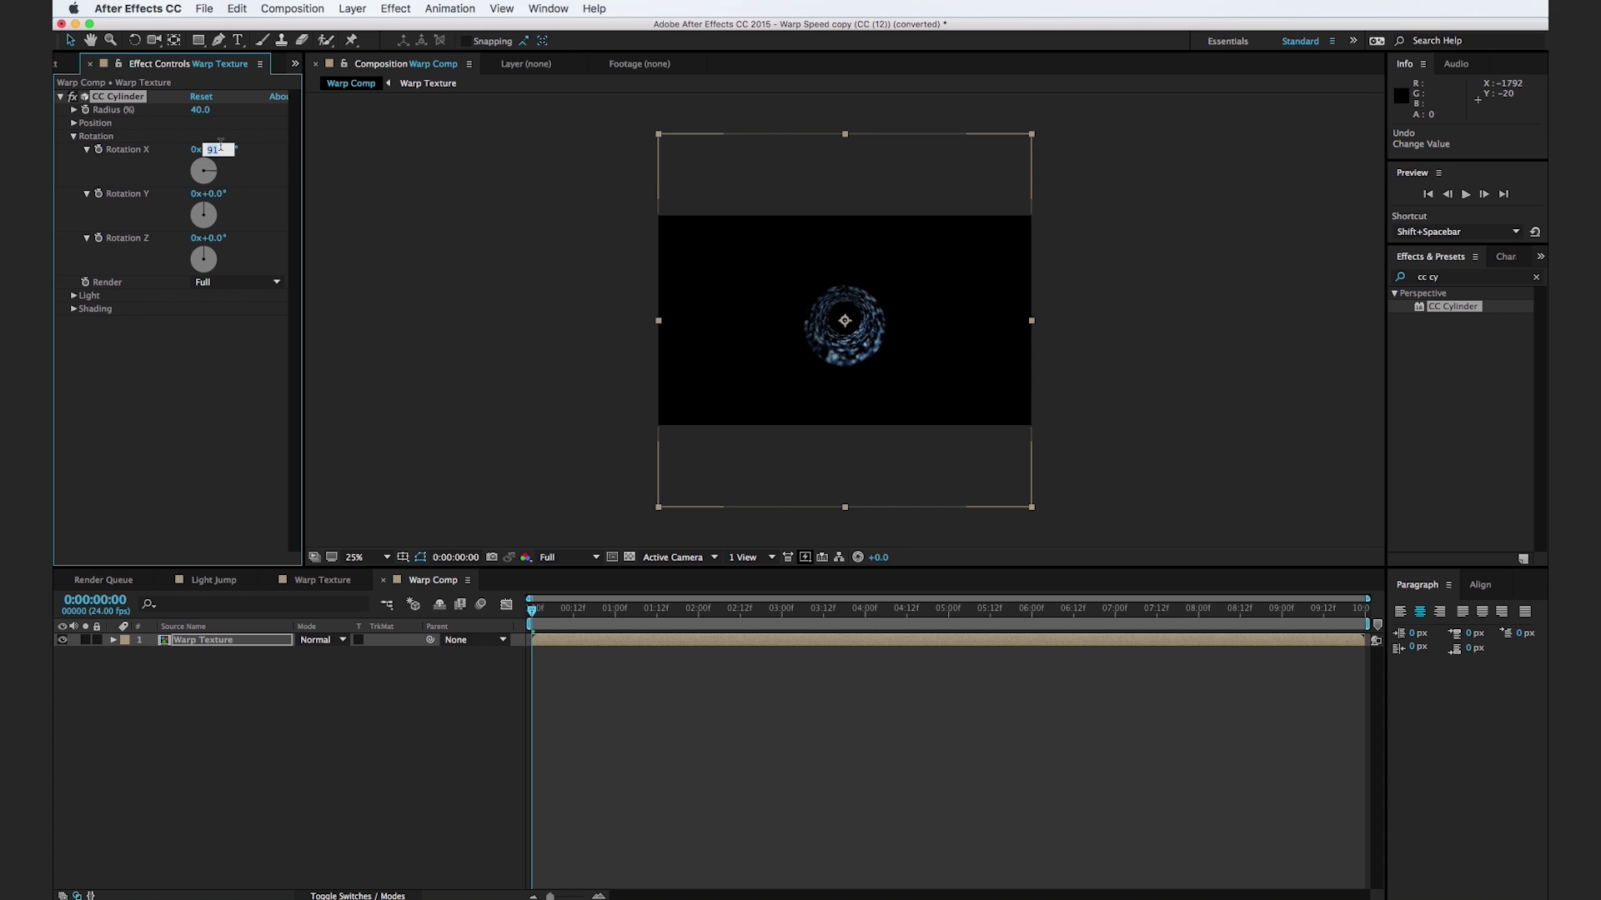
type("90")
key("Return")
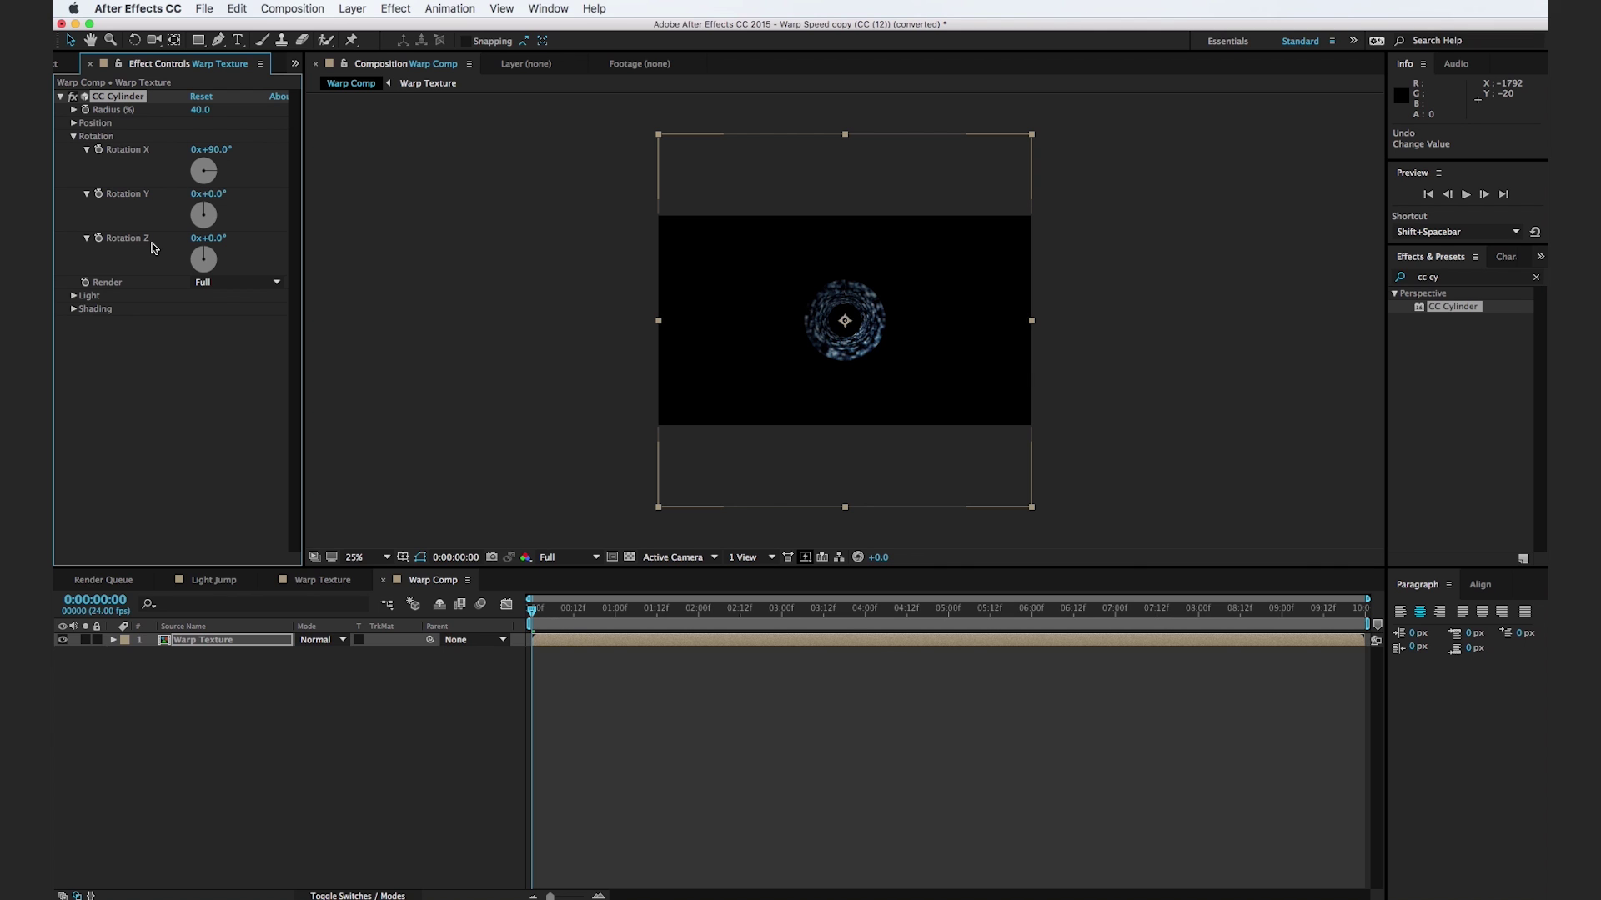
Step: Set the CC Cylinder Shading to Ambient 100, Diffuse 0, Specular 0, Roughness 0.001 and Metal 0
left_click(74, 309)
left_click(197, 322)
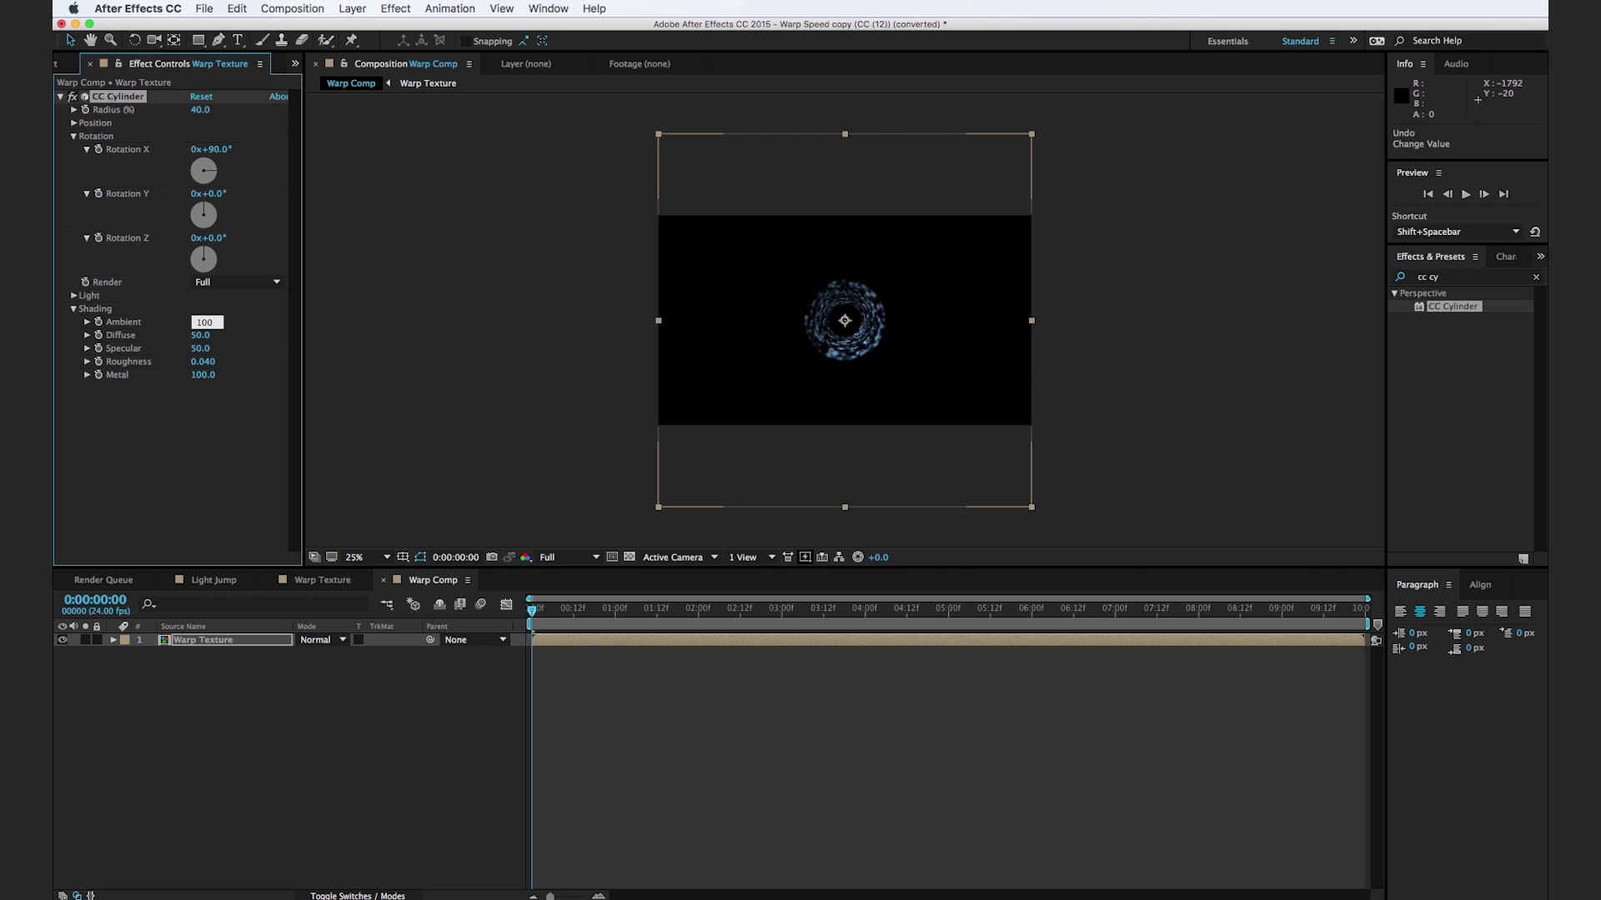
right_click(191, 421)
left_click(198, 335)
type("0")
key("Tab")
type("0")
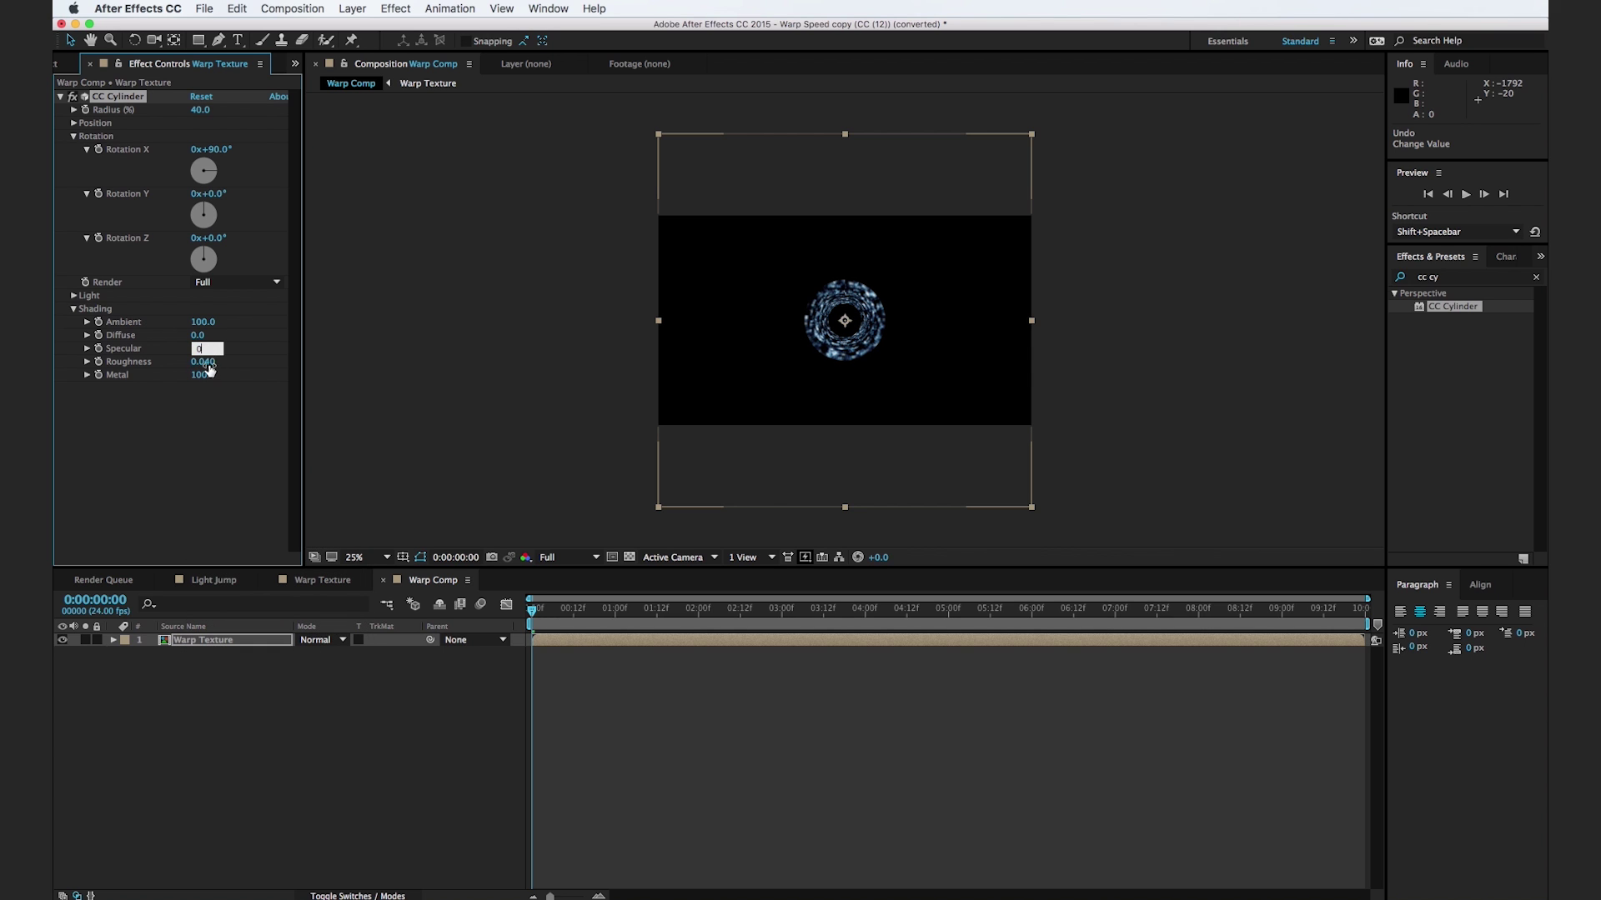
key("Tab")
type("0.001")
key("Tab")
type("0")
left_click(504, 403)
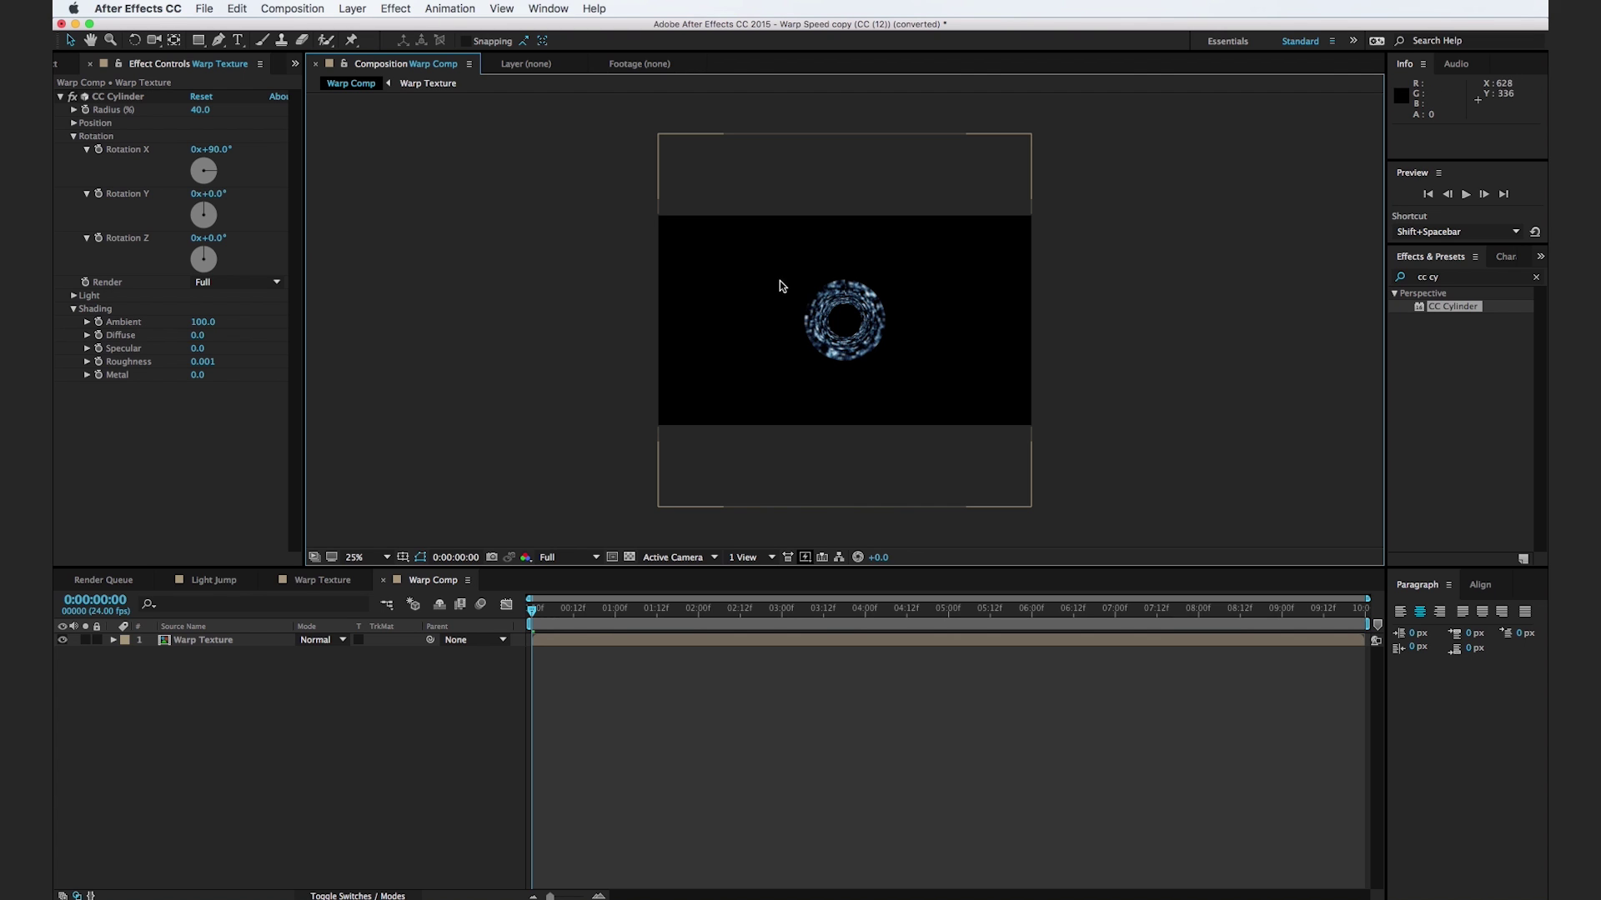
Step: Add a two-node 50mm camera named Camera 1 to Warp Comp
key("period")
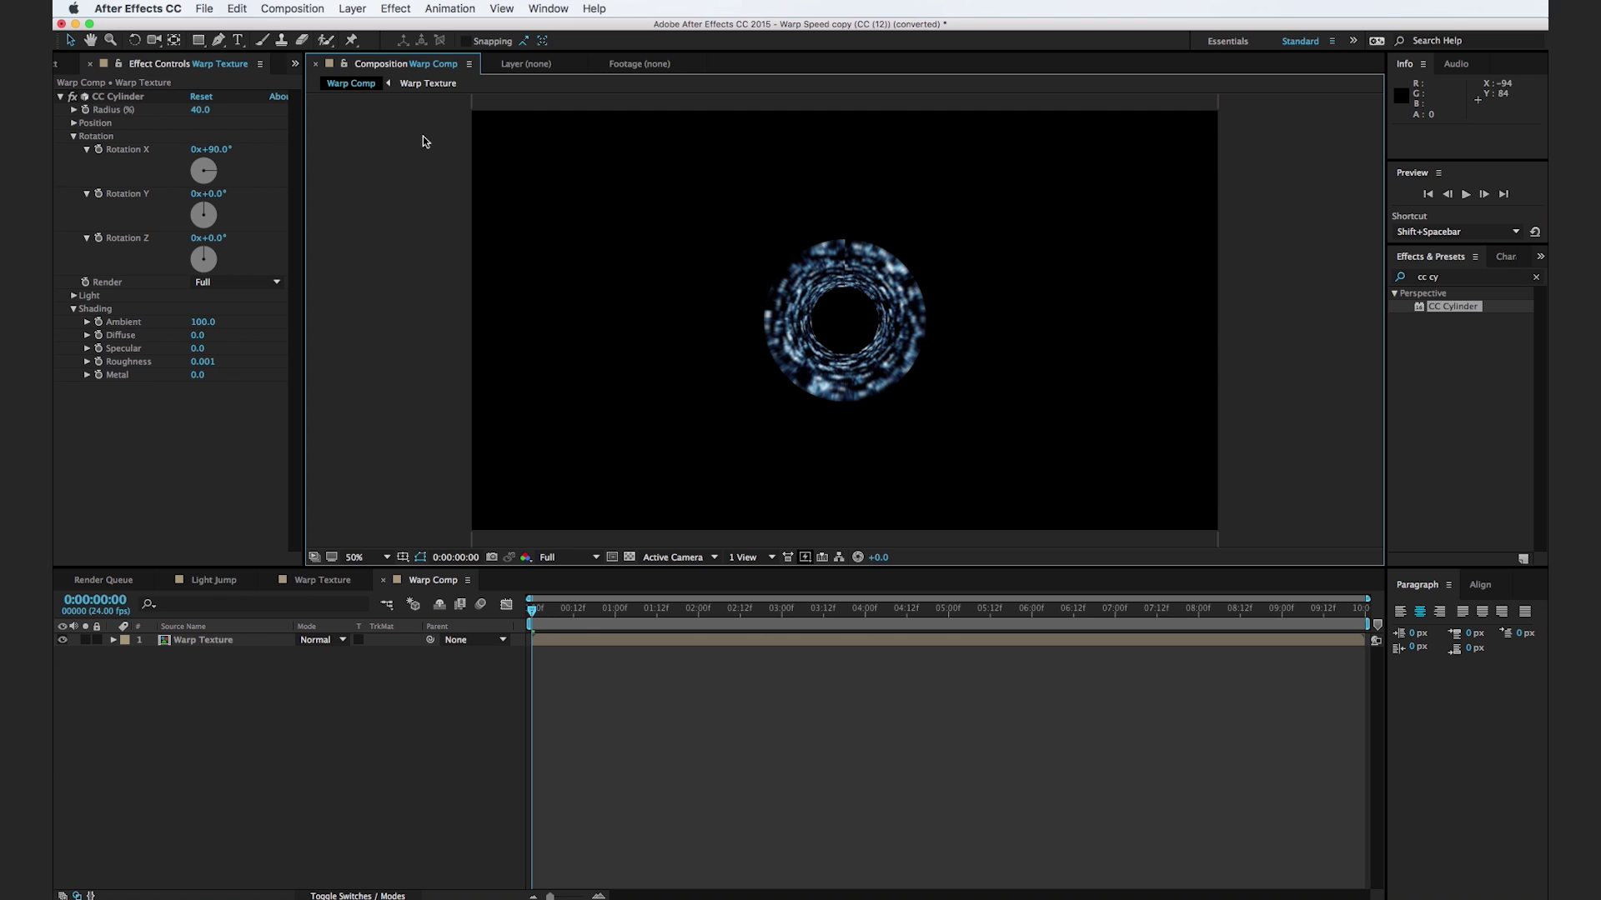
left_click(353, 8)
mouse_move(354, 33)
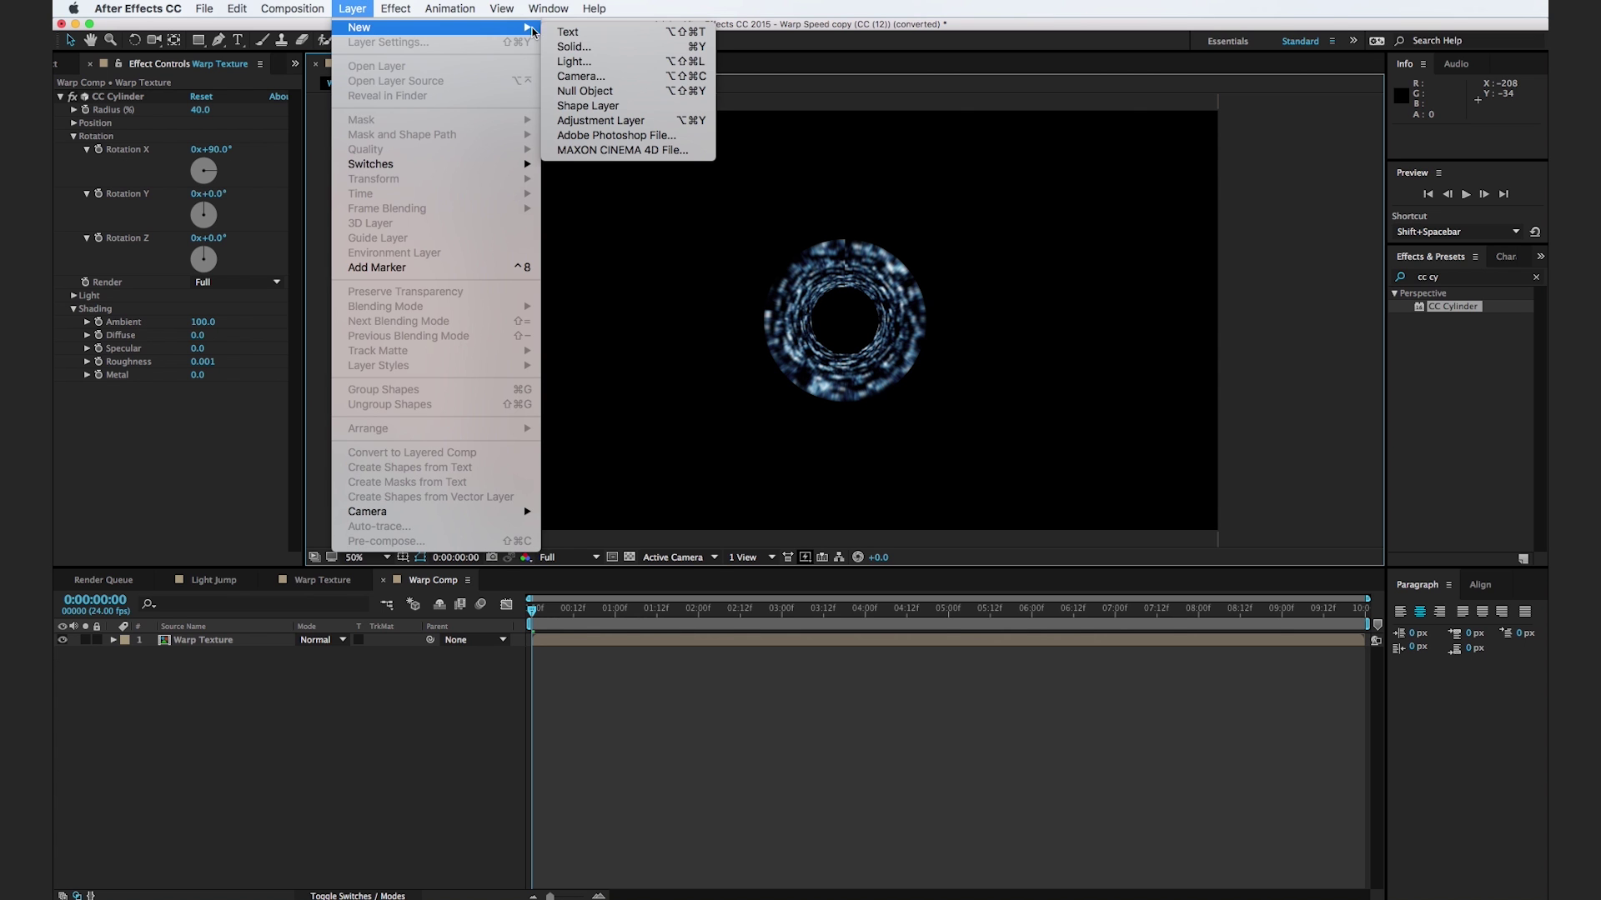
left_click(581, 80)
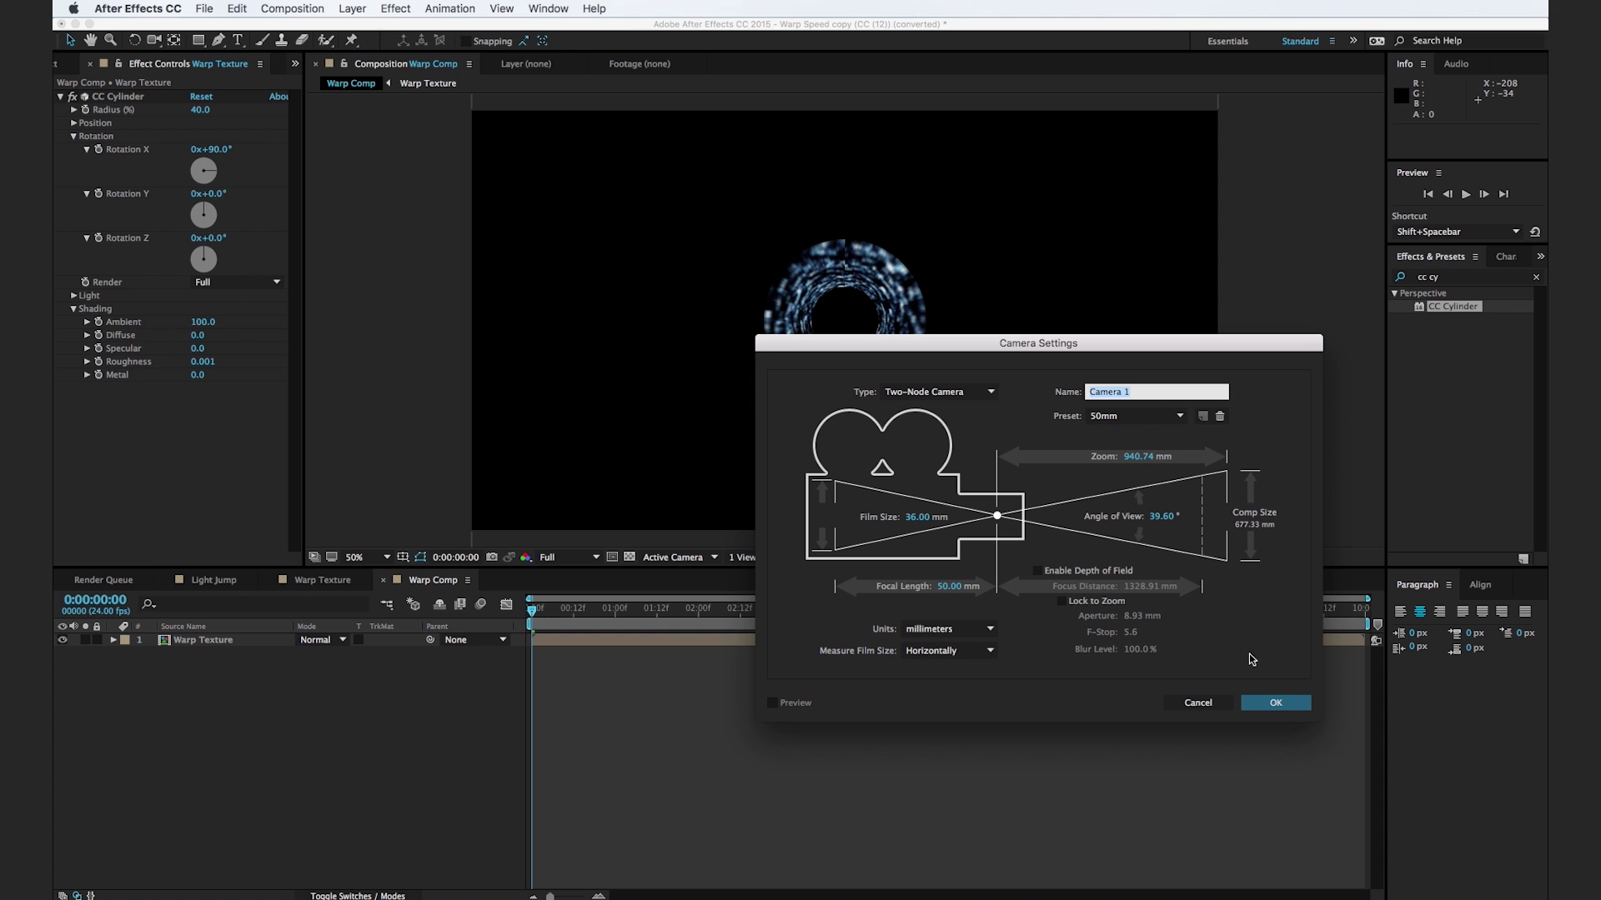
left_click(1273, 703)
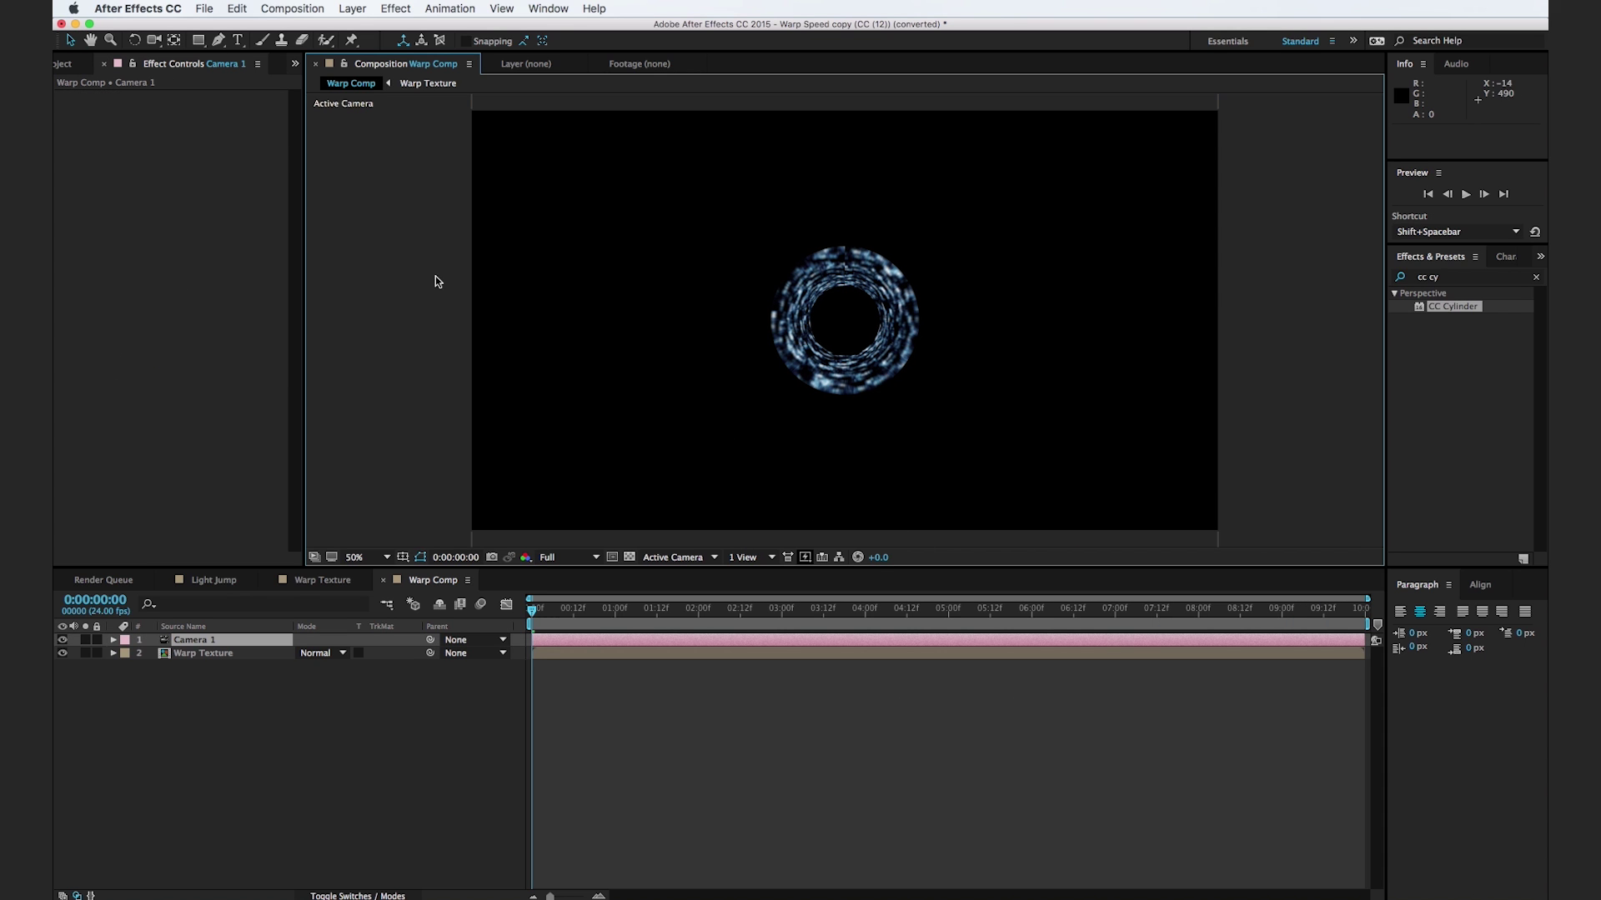
Step: Push the camera forward into the tunnel with the Track Z Camera tool to a Z position of about -1201, filling the frame
left_click(155, 40)
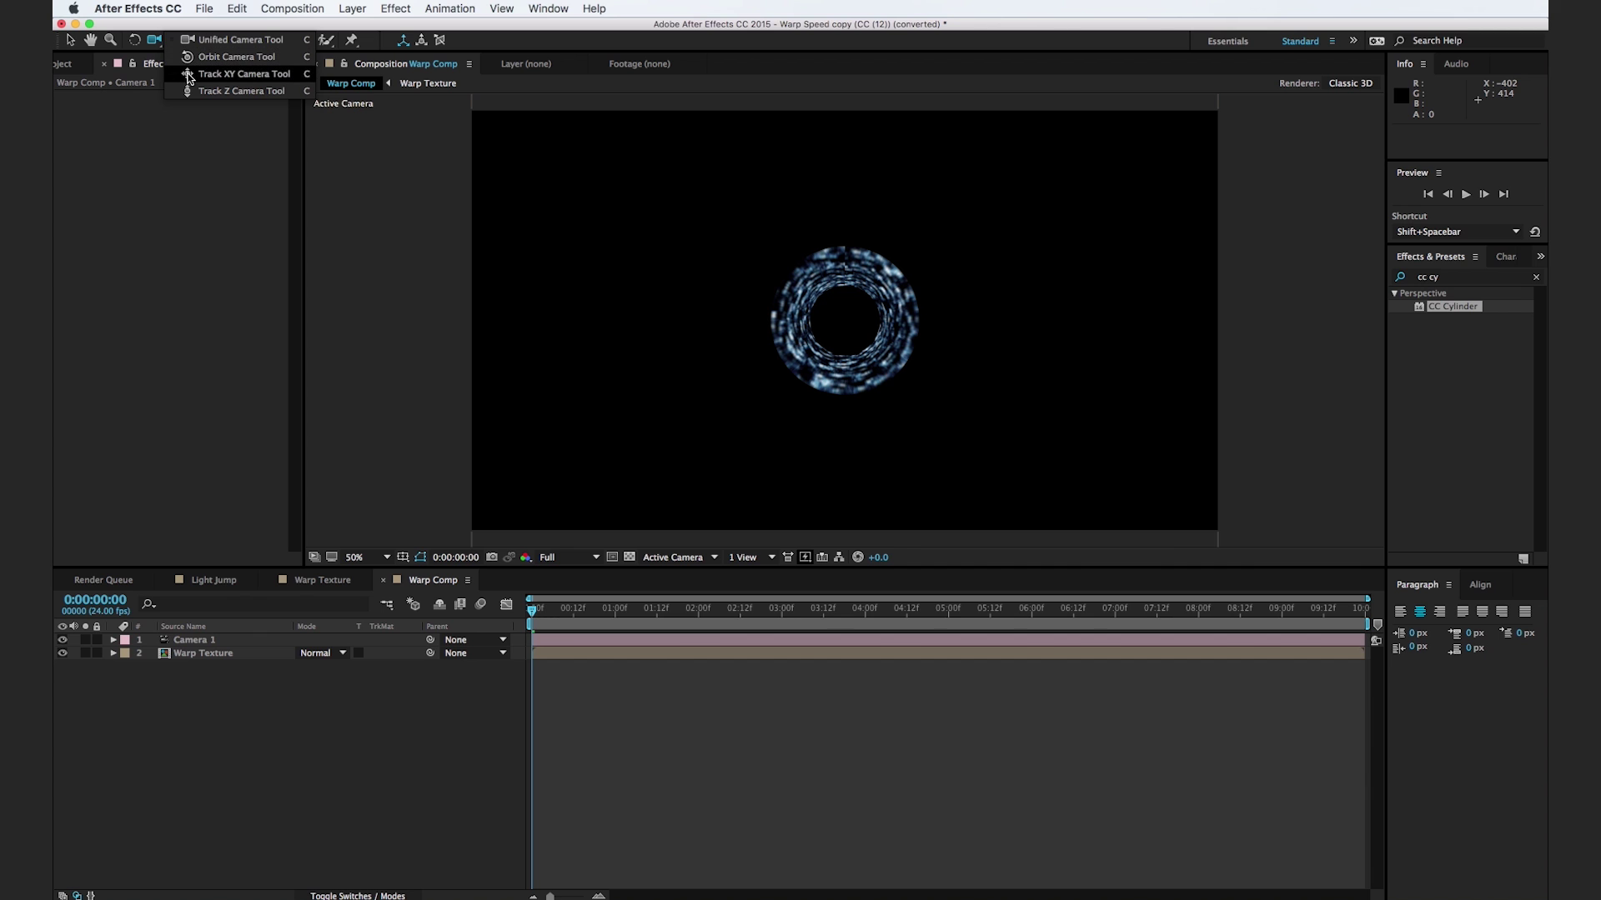
left_click(212, 91)
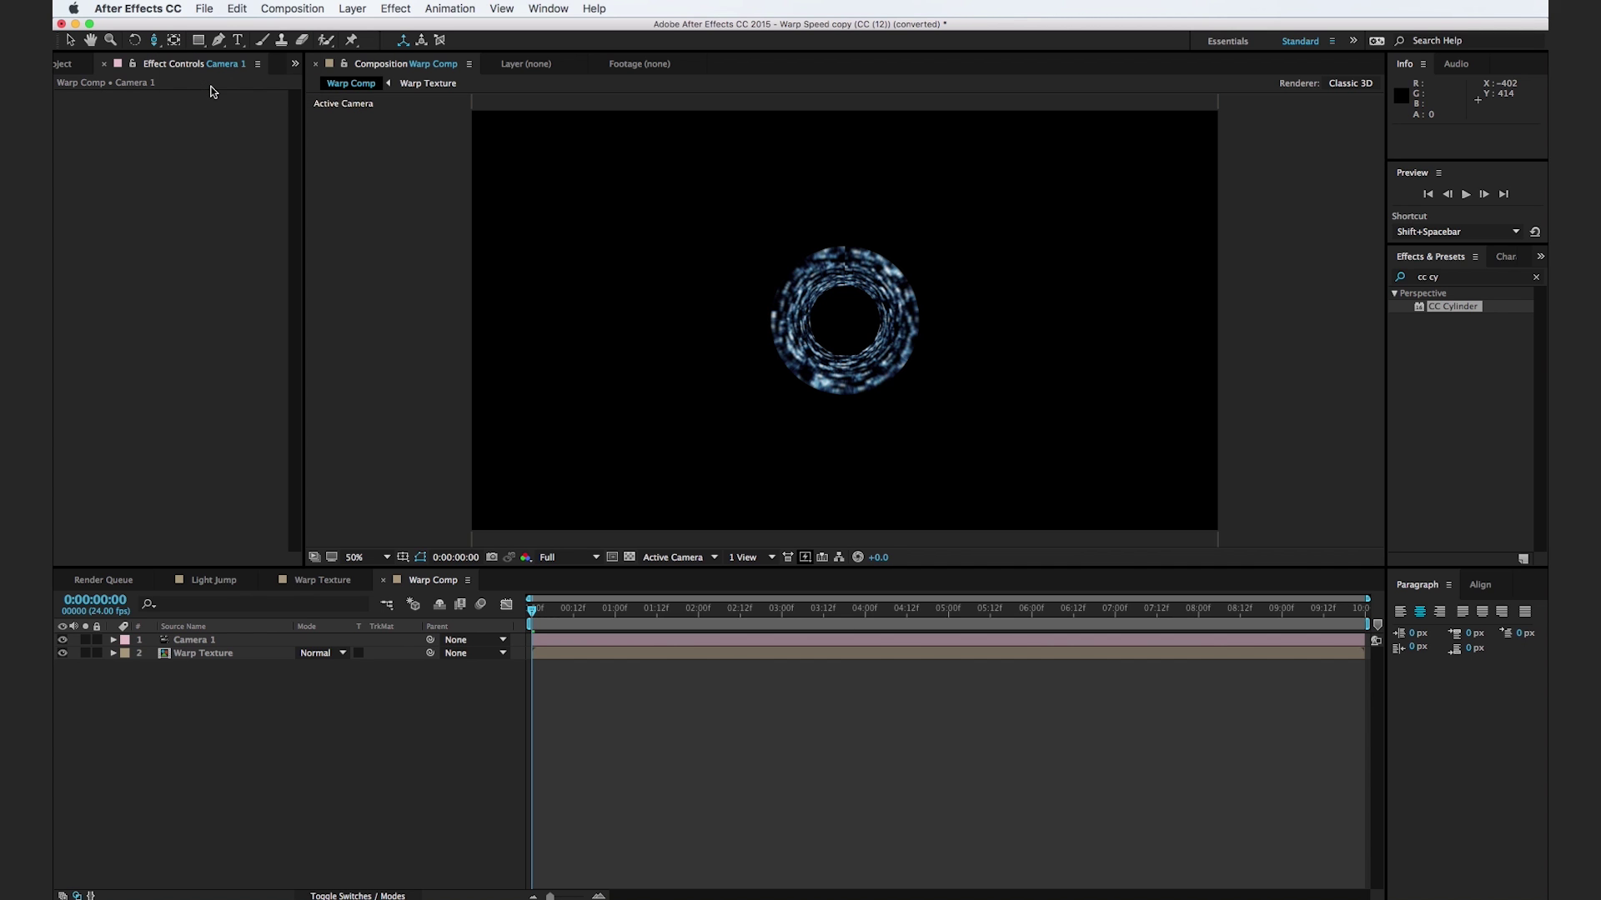
left_click_drag(850, 392, 846, 116)
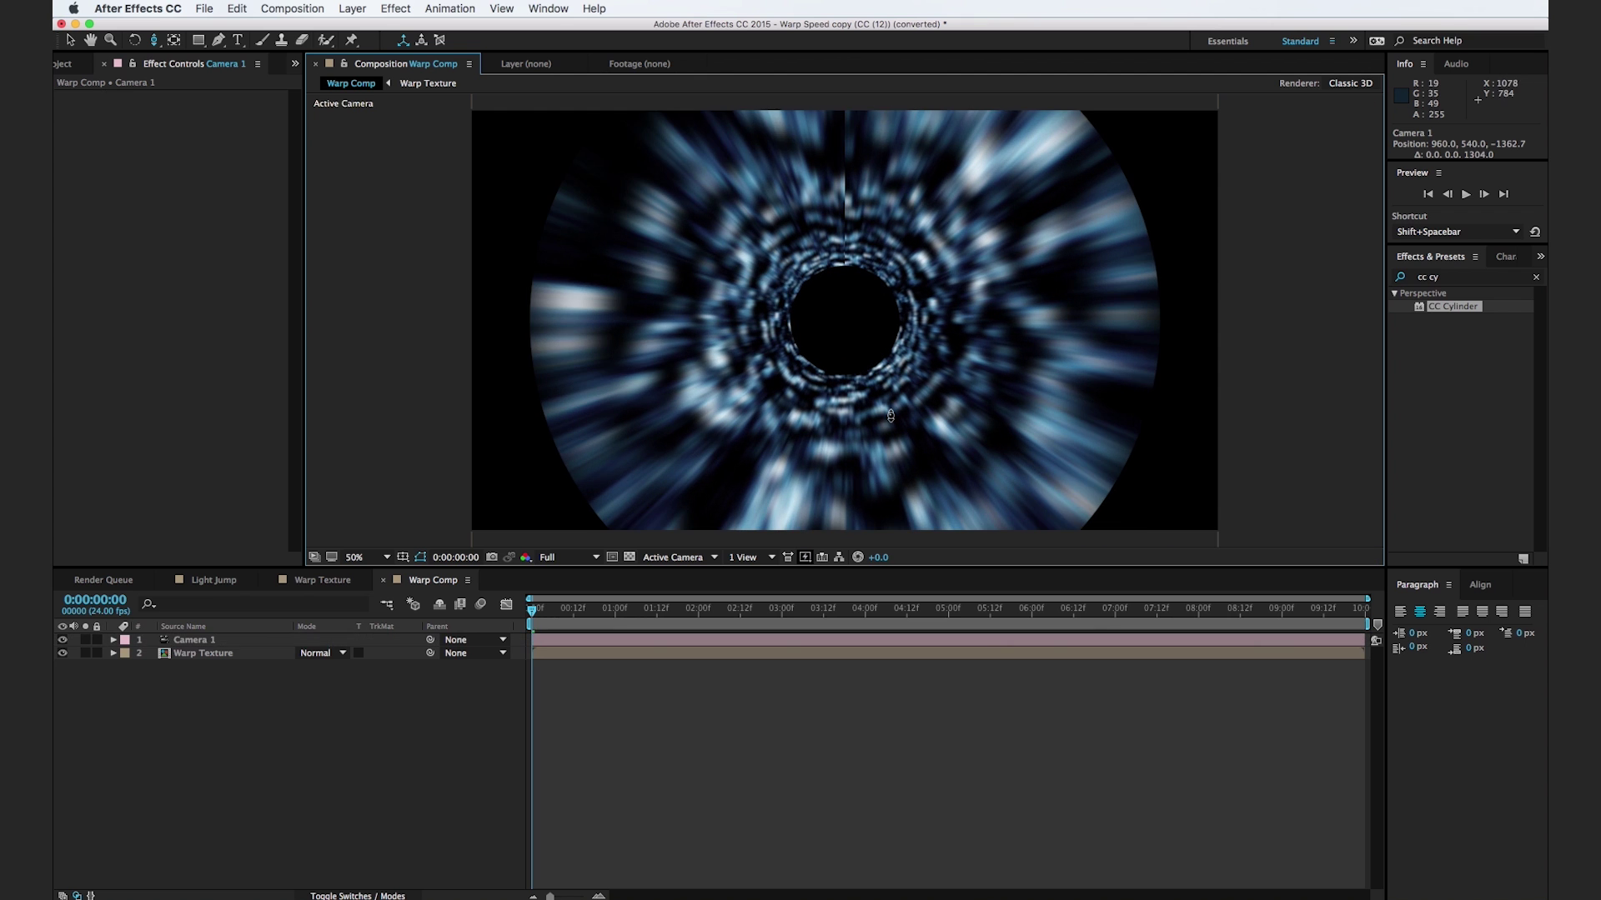
left_click_drag(890, 411, 886, 353)
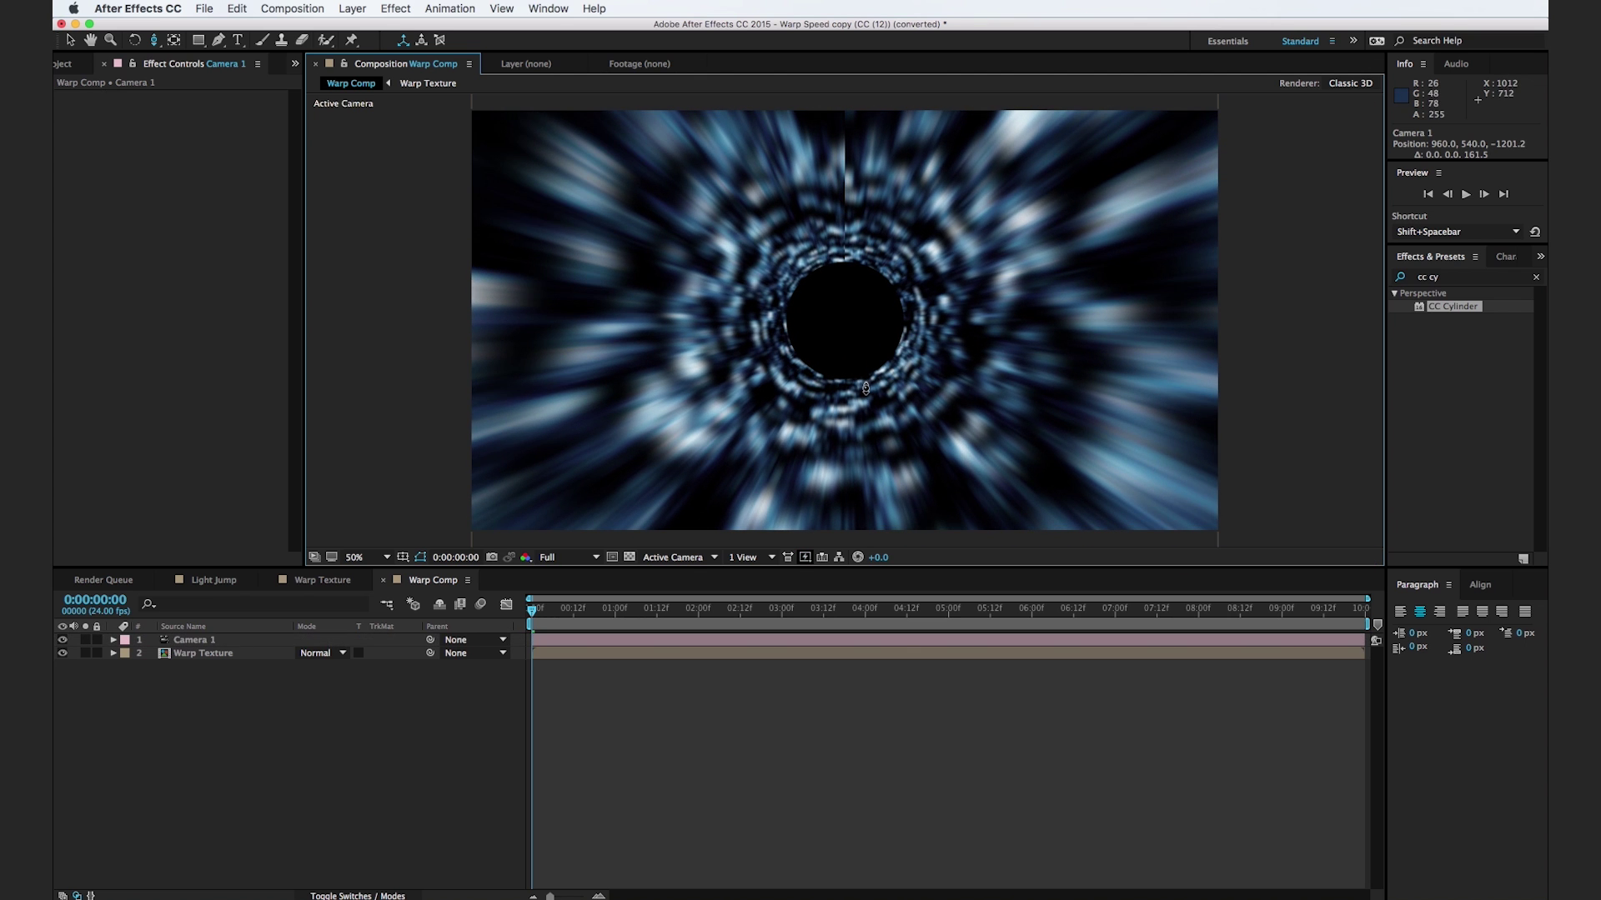
key("v")
Step: Apply the Fast Blur effect to the Warp Texture layer and set its Blurriness to 15
type("fast")
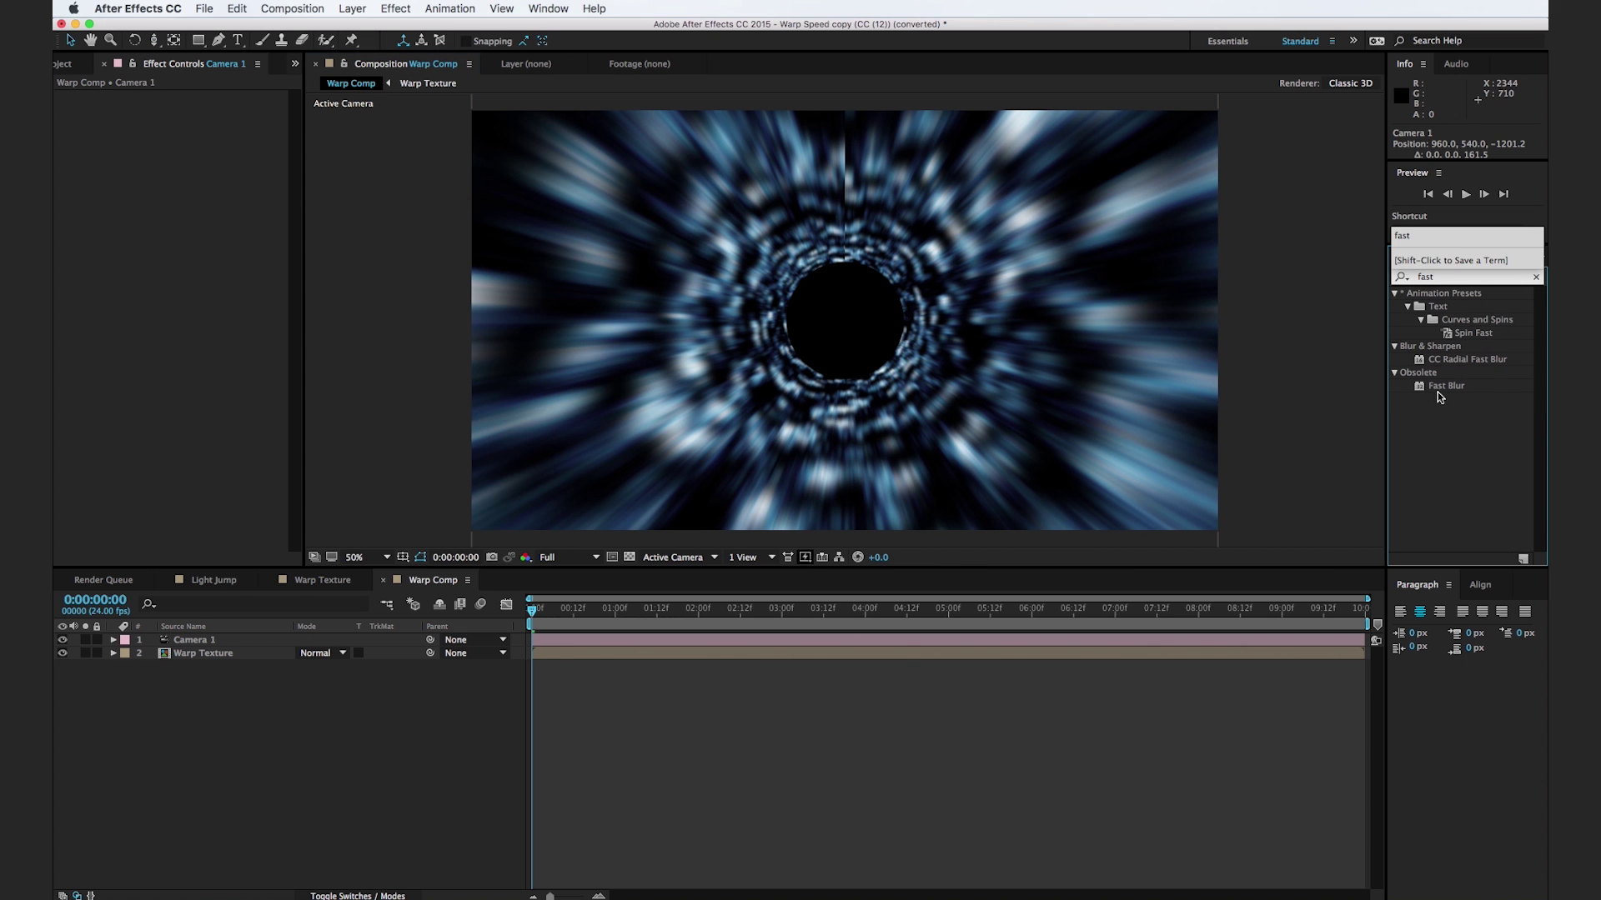
left_click_drag(1437, 388, 871, 367)
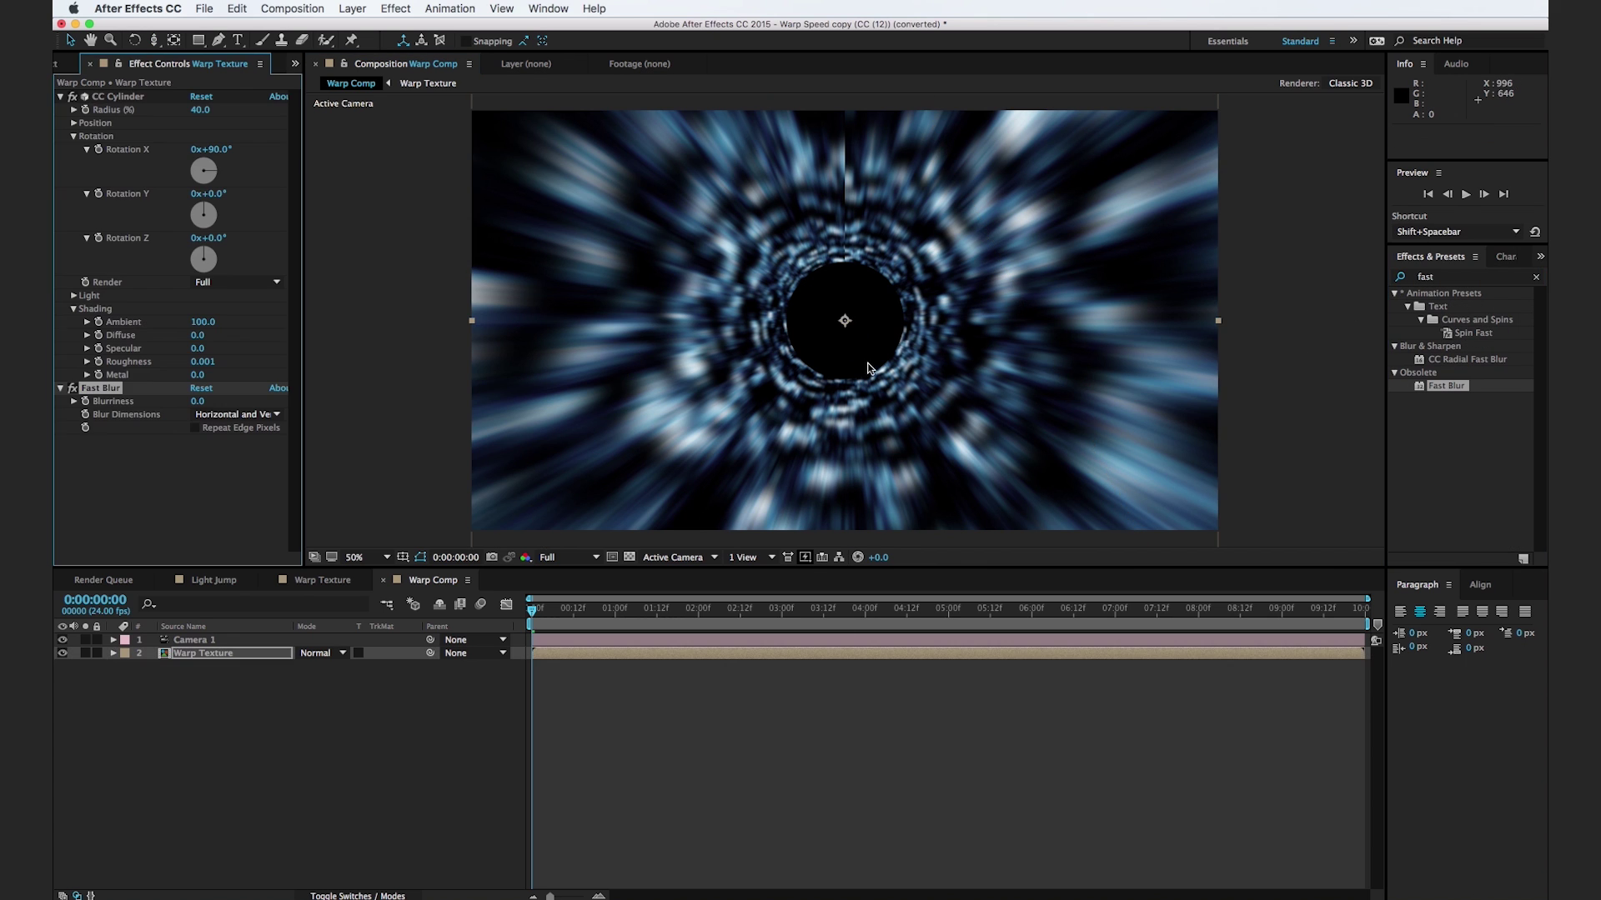
left_click_drag(1033, 457, 909, 400)
scroll(913, 425, "up", 2)
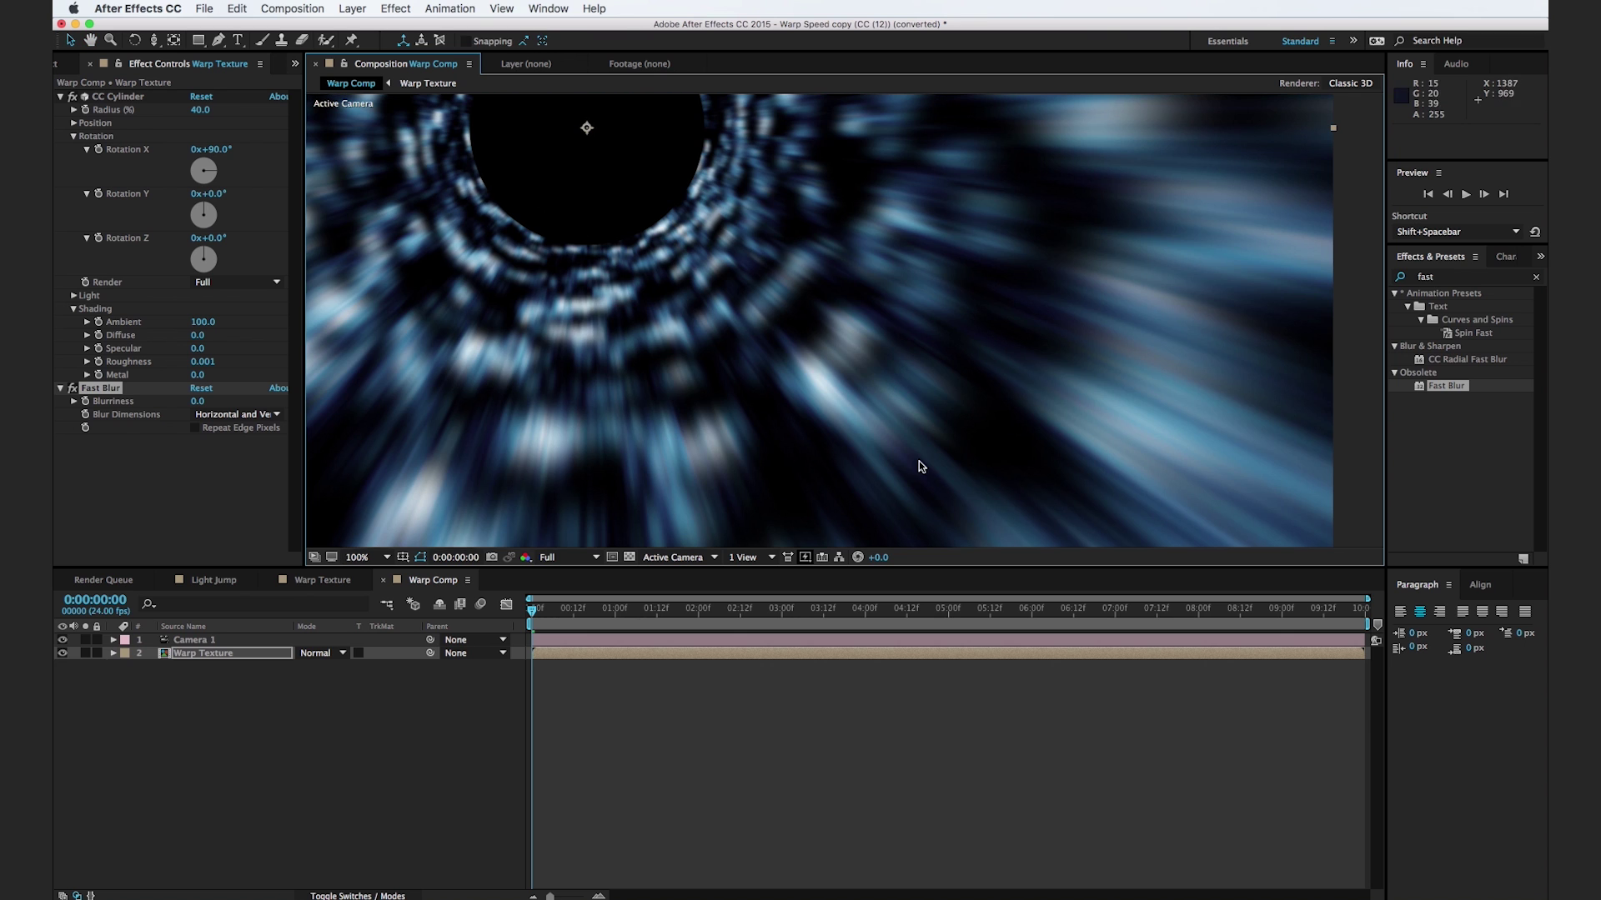
scroll(917, 392, "down", 2)
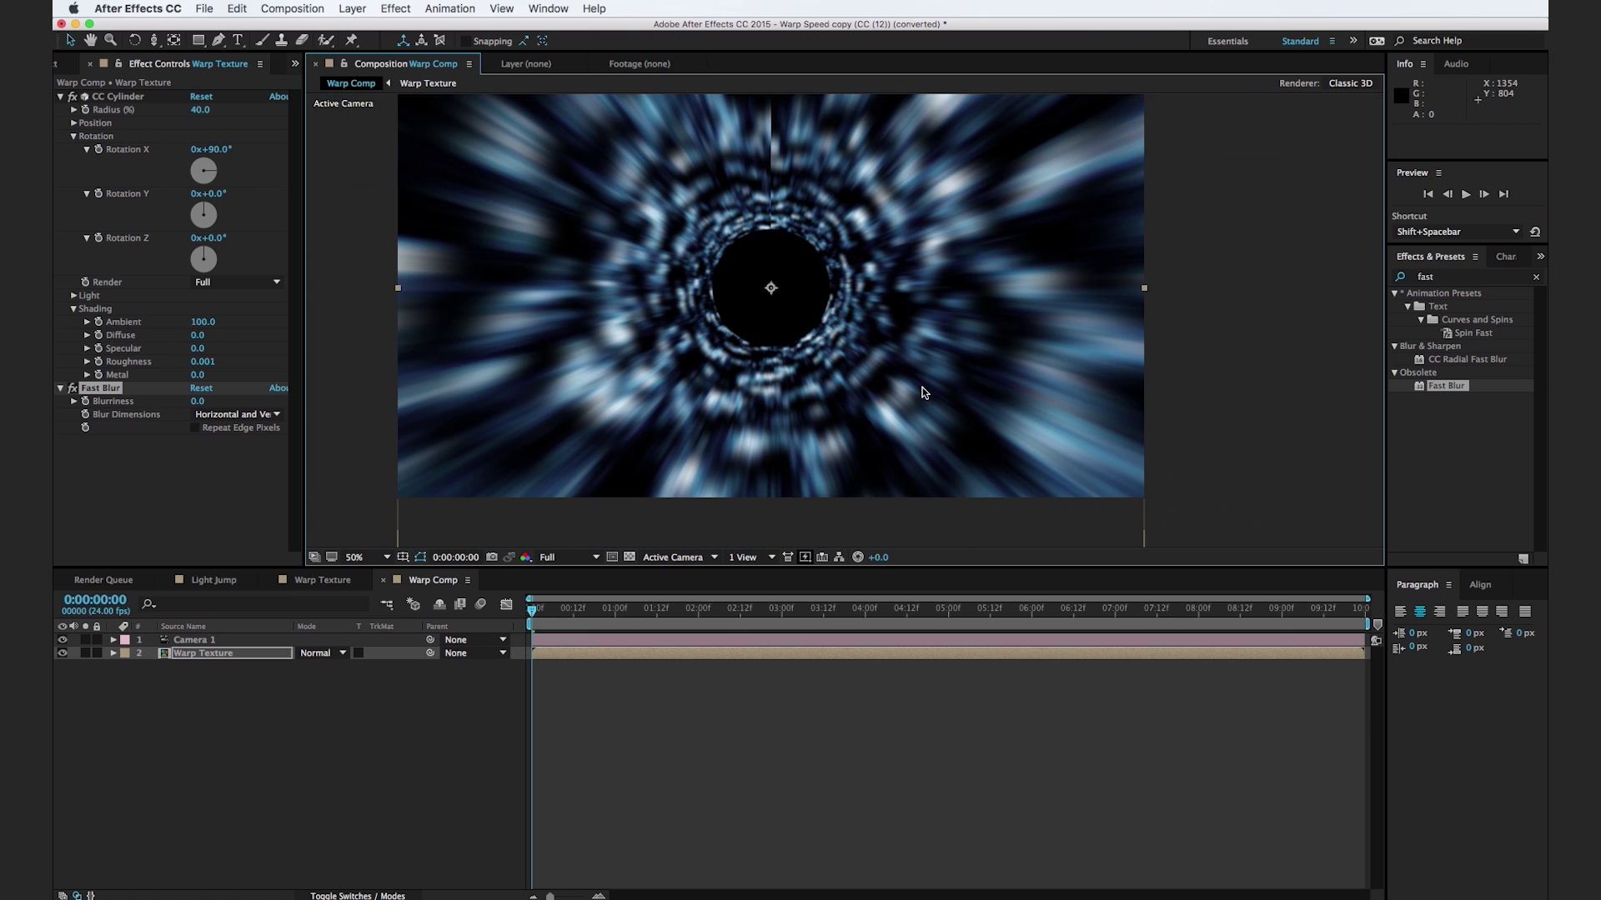
left_click_drag(197, 401, 203, 403)
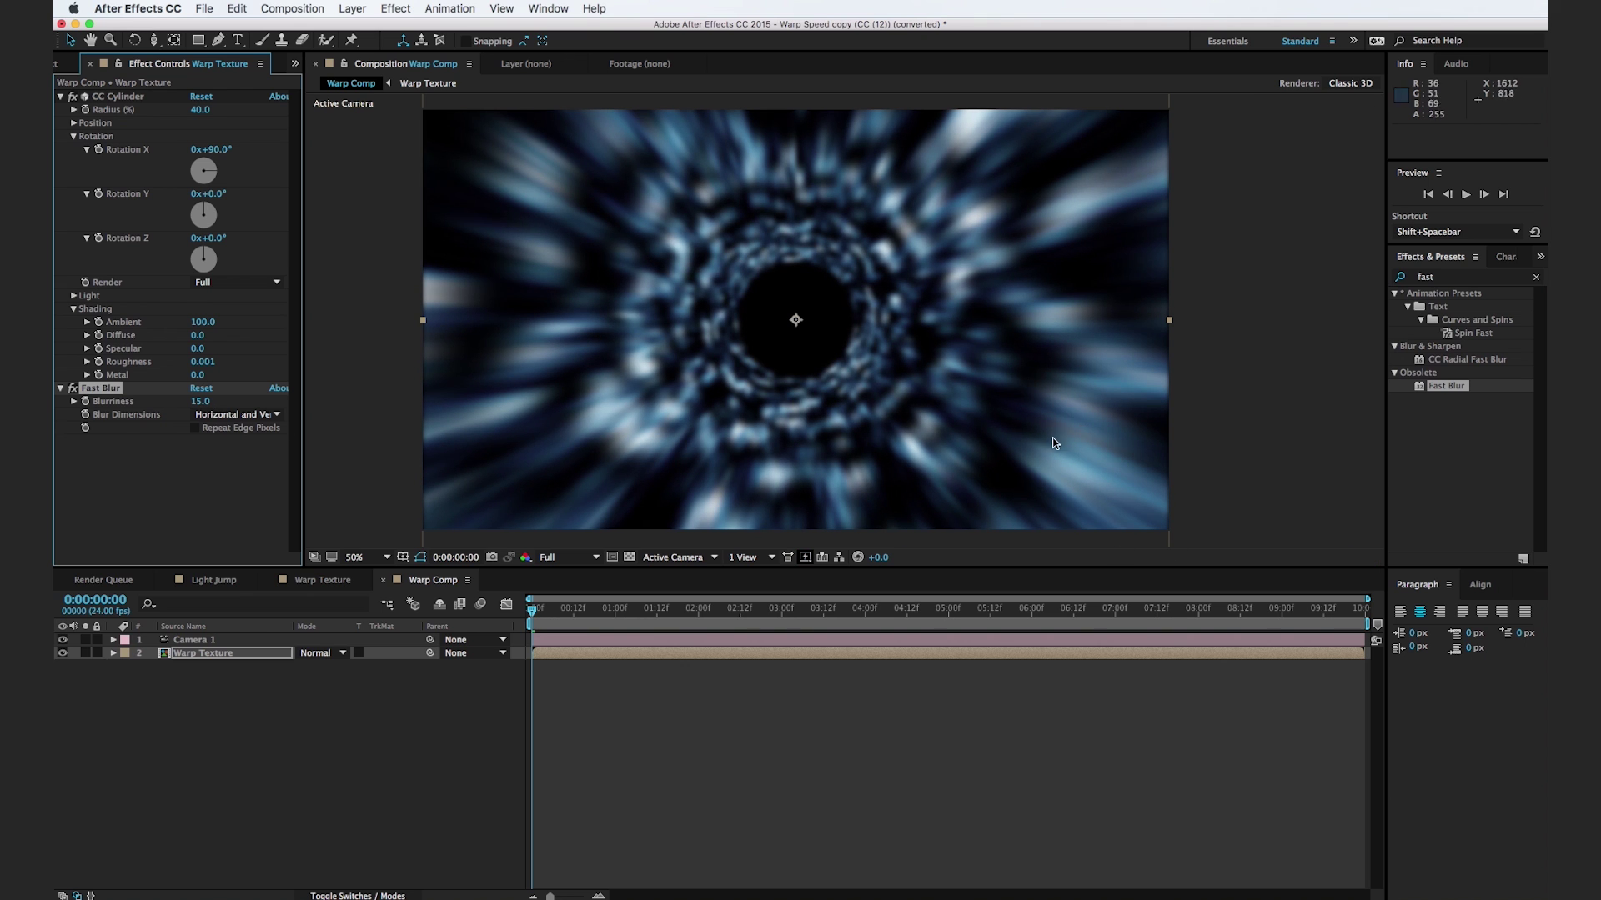
Step: Apply the Curves effect to the Warp Texture layer and shape the RGB curve into a gentle S for more contrast
double_click(1464, 282)
key("BackSpace")
type("curves")
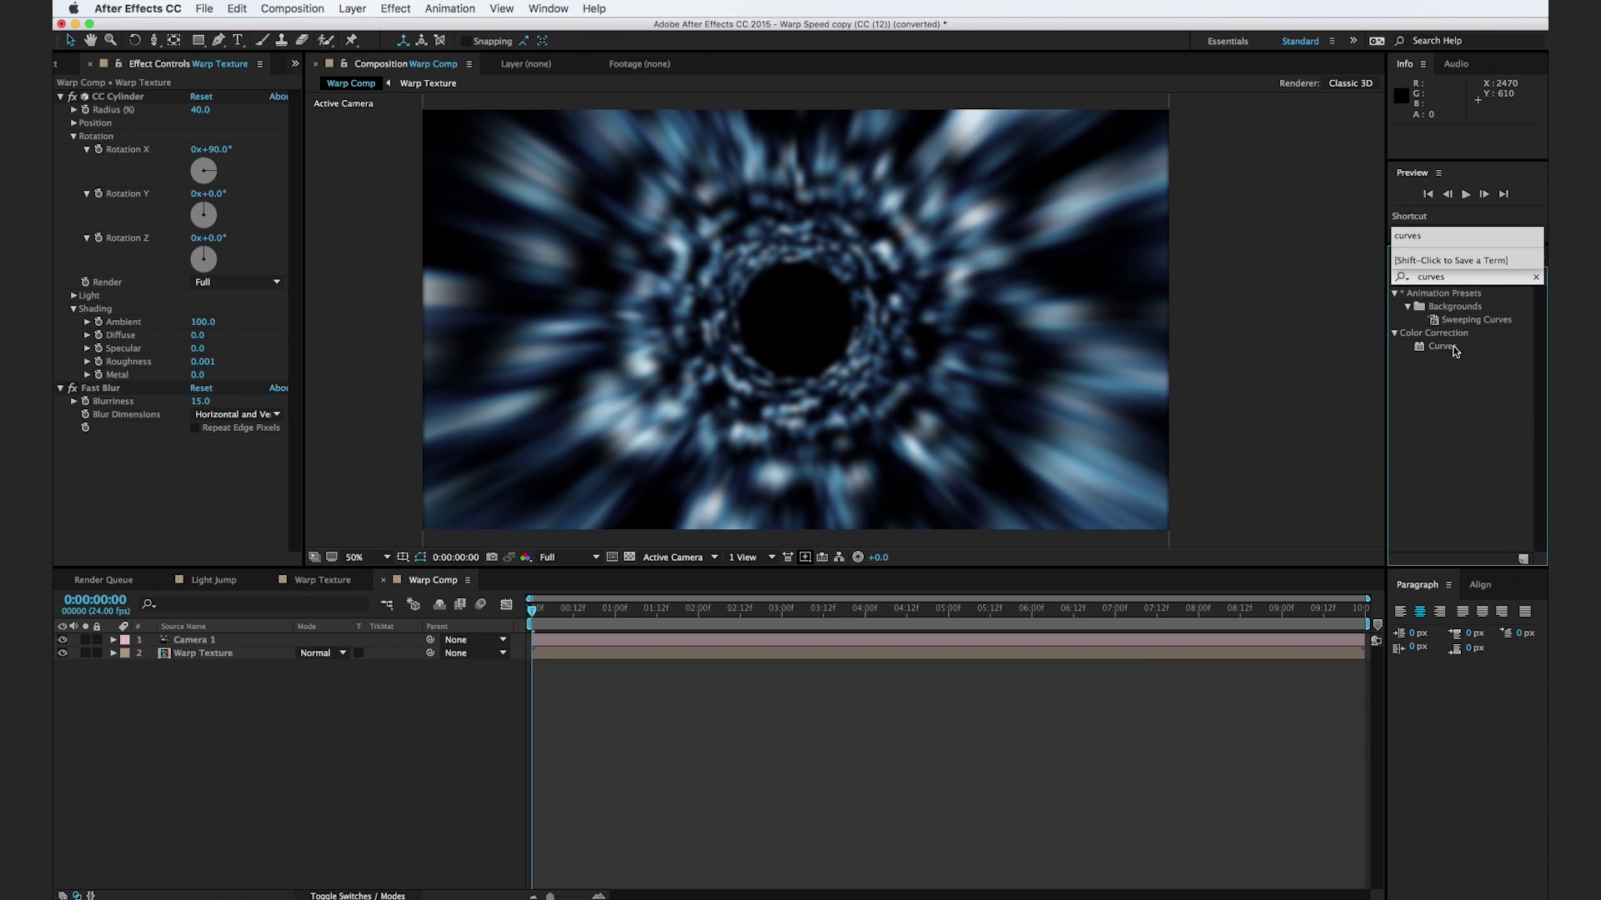
left_click_drag(1455, 350, 832, 372)
left_click(227, 364)
left_click_drag(152, 460, 149, 459)
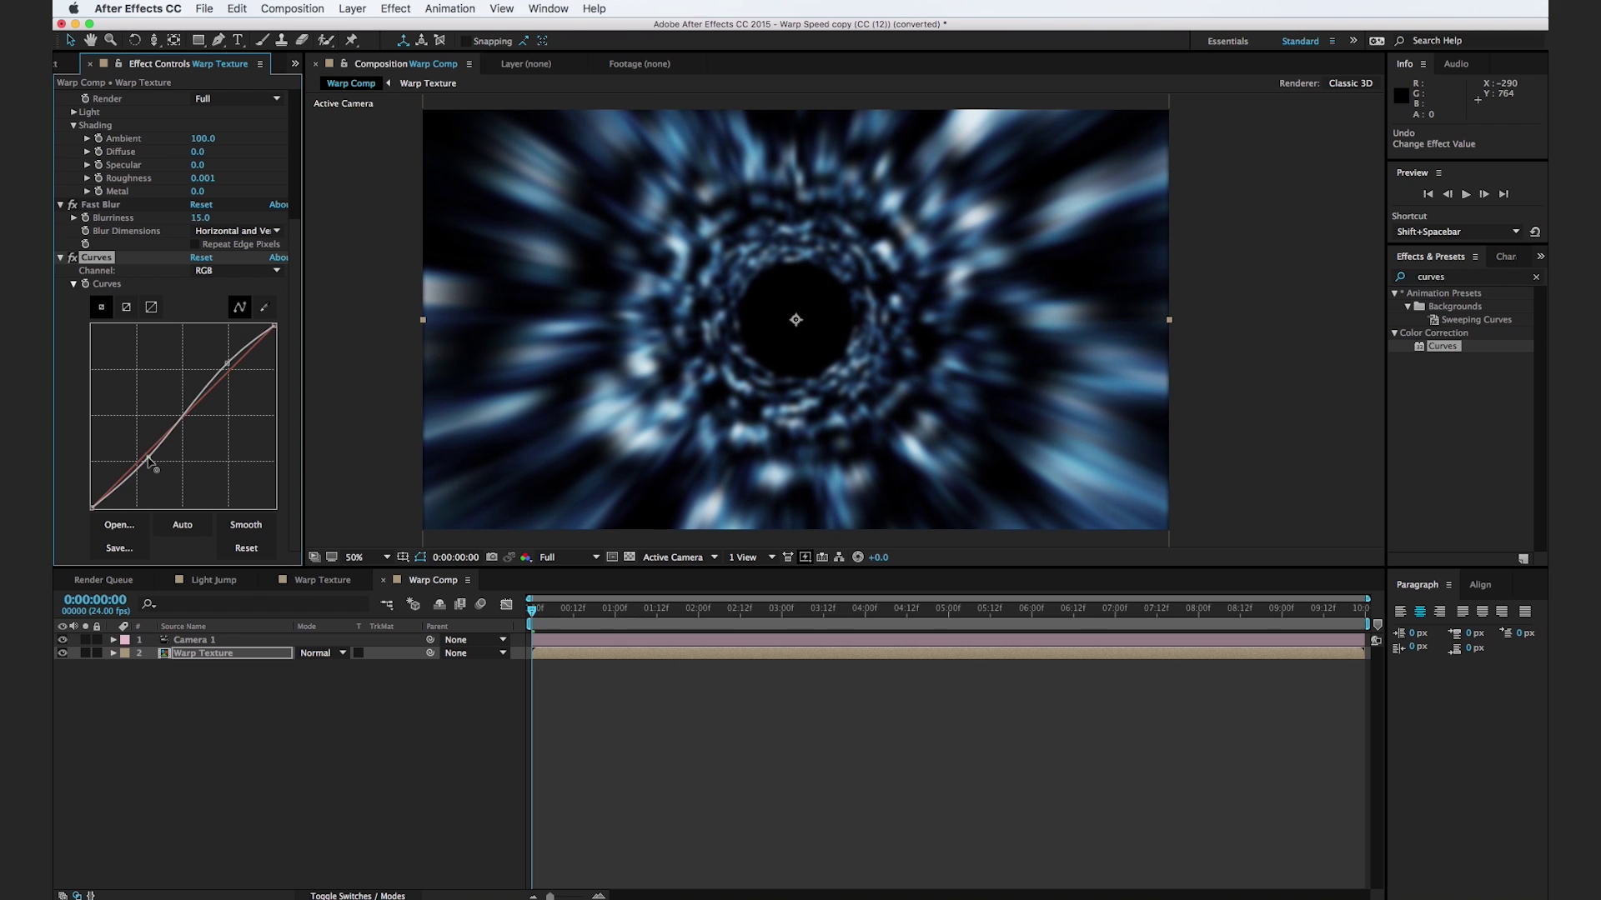
left_click(190, 411)
left_click_drag(227, 363, 222, 358)
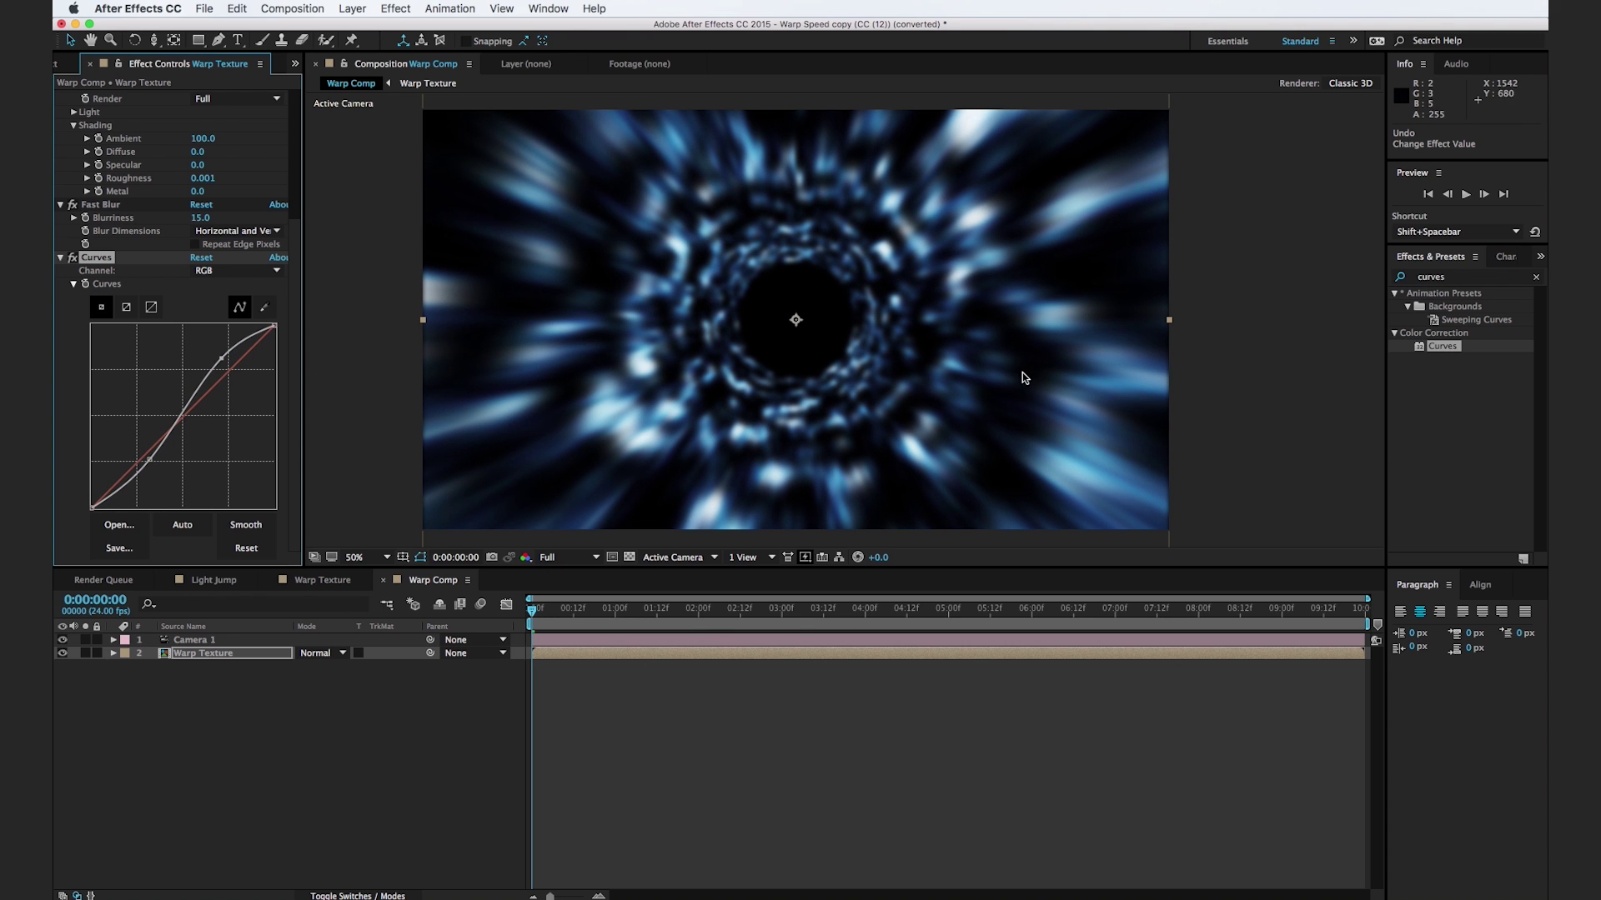
Step: Apply the Glow effect to the Warp Texture layer with Threshold 41.2%, Radius 71 and Intensity 0.3
left_click(1284, 402)
left_click(1474, 277)
type("glow")
left_click_drag(1439, 346, 786, 412)
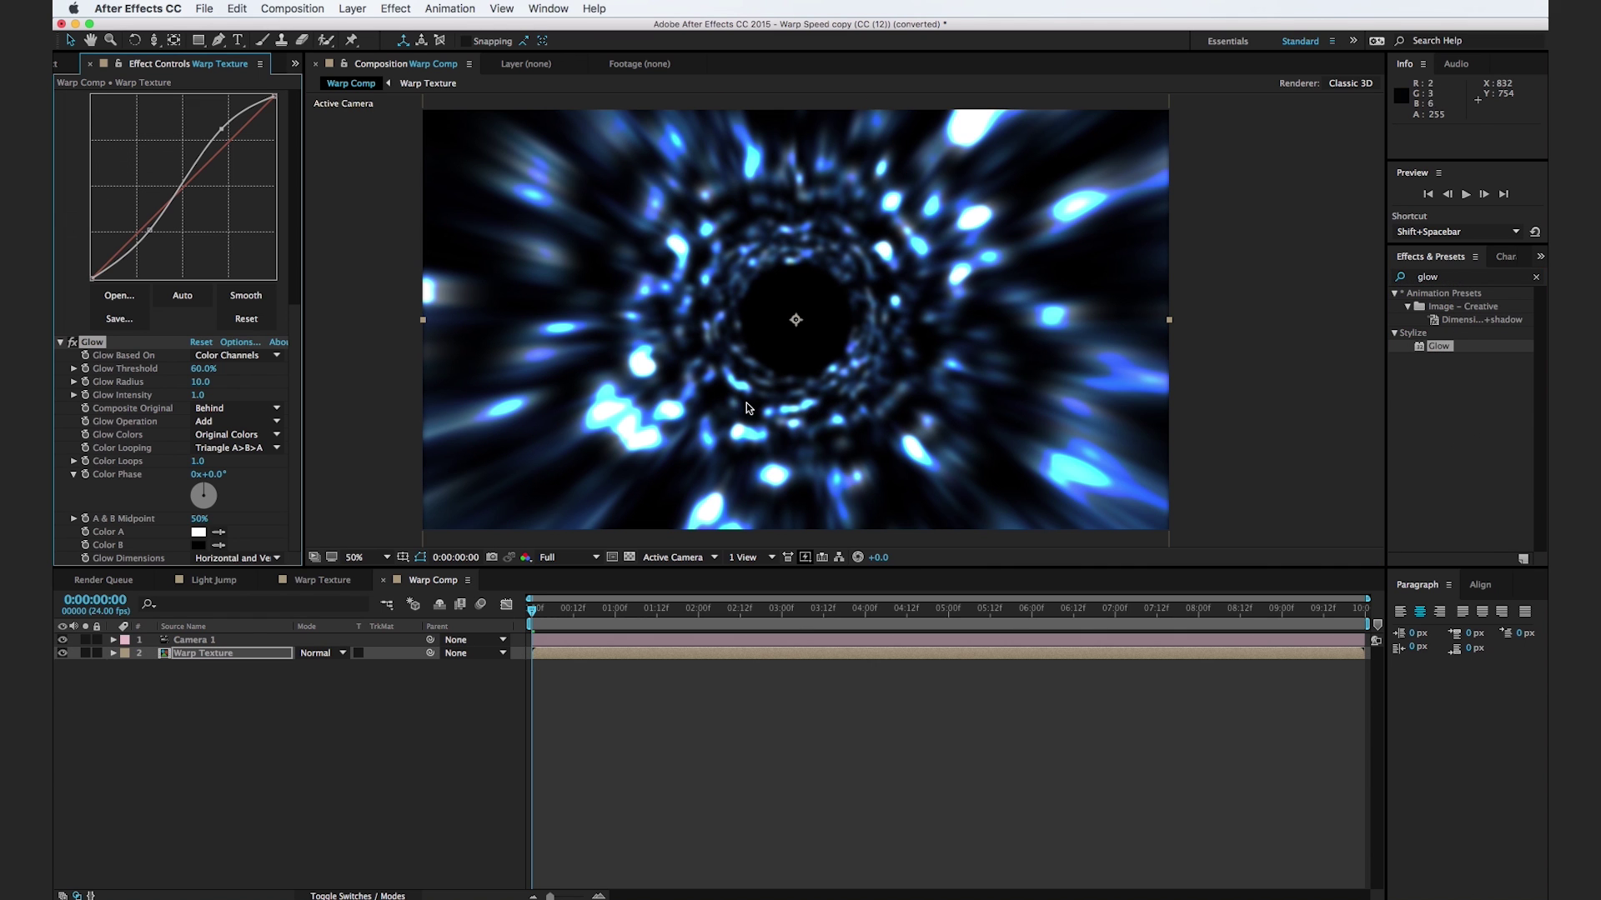
mouse_move(203, 383)
left_mouse_down()
mouse_move(244, 377)
mouse_move(181, 385)
left_mouse_up()
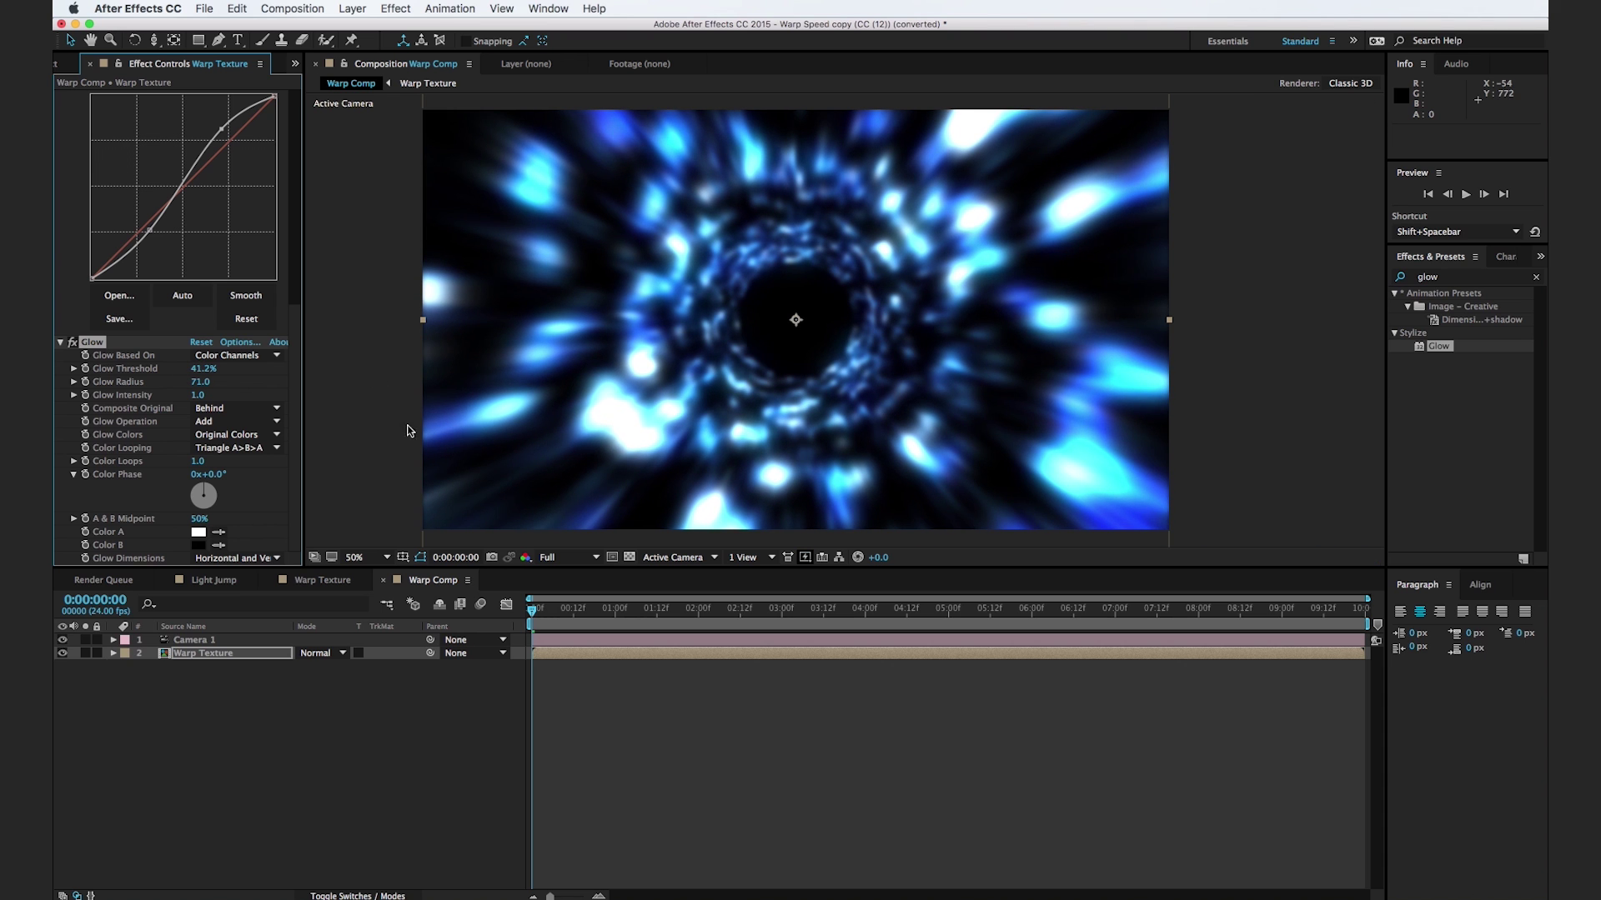
left_click(394, 449)
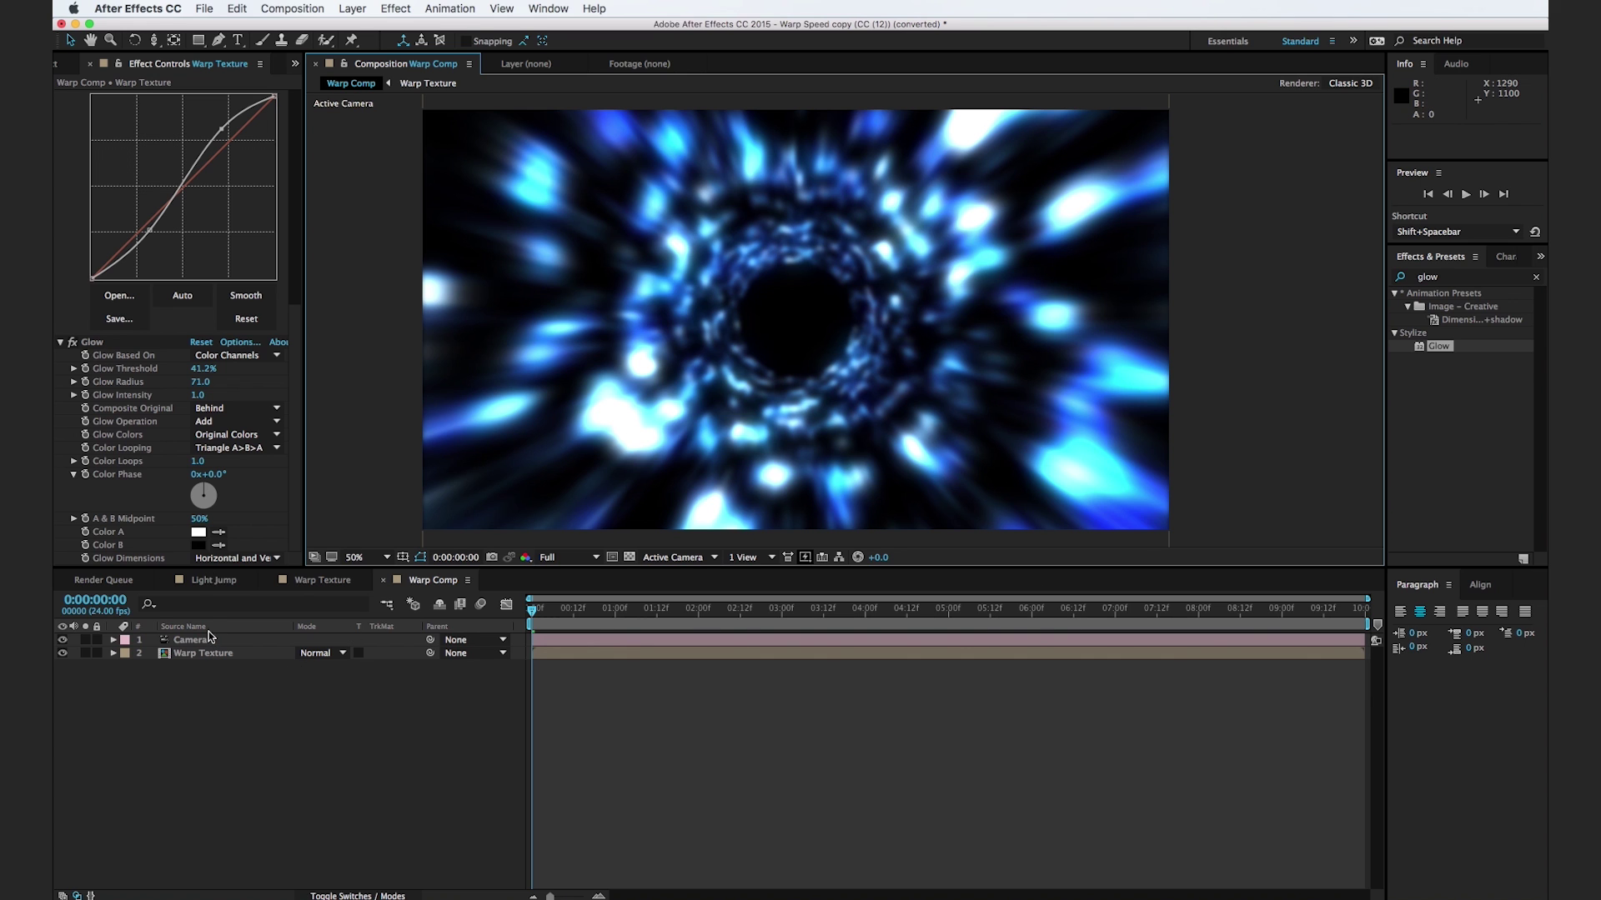
left_click_drag(200, 397, 137, 410)
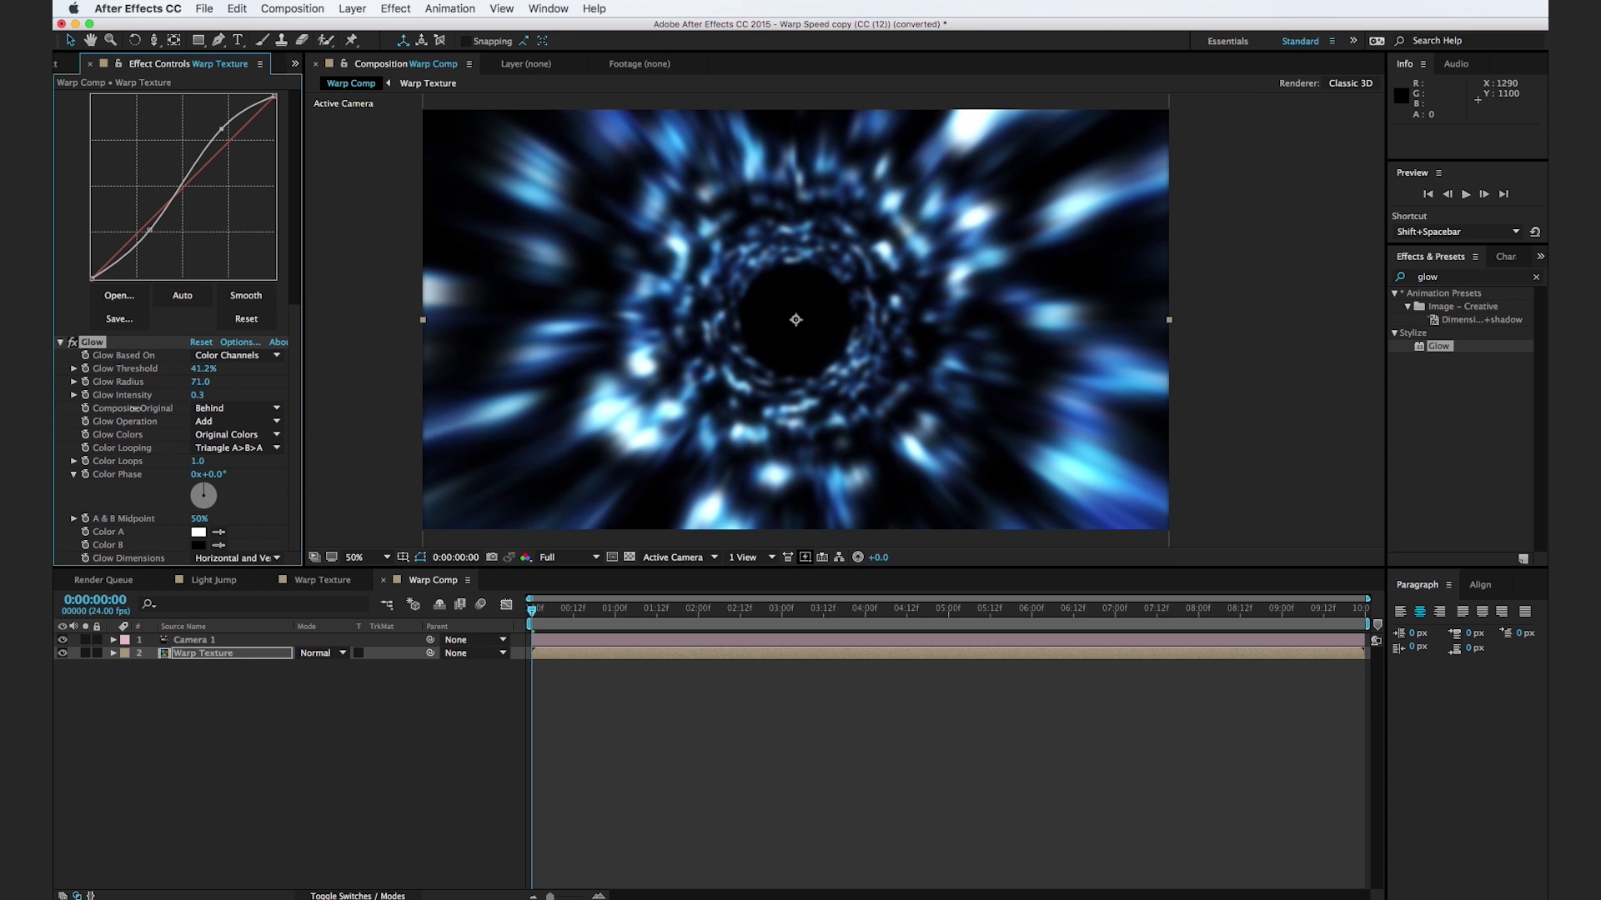
left_click(360, 682)
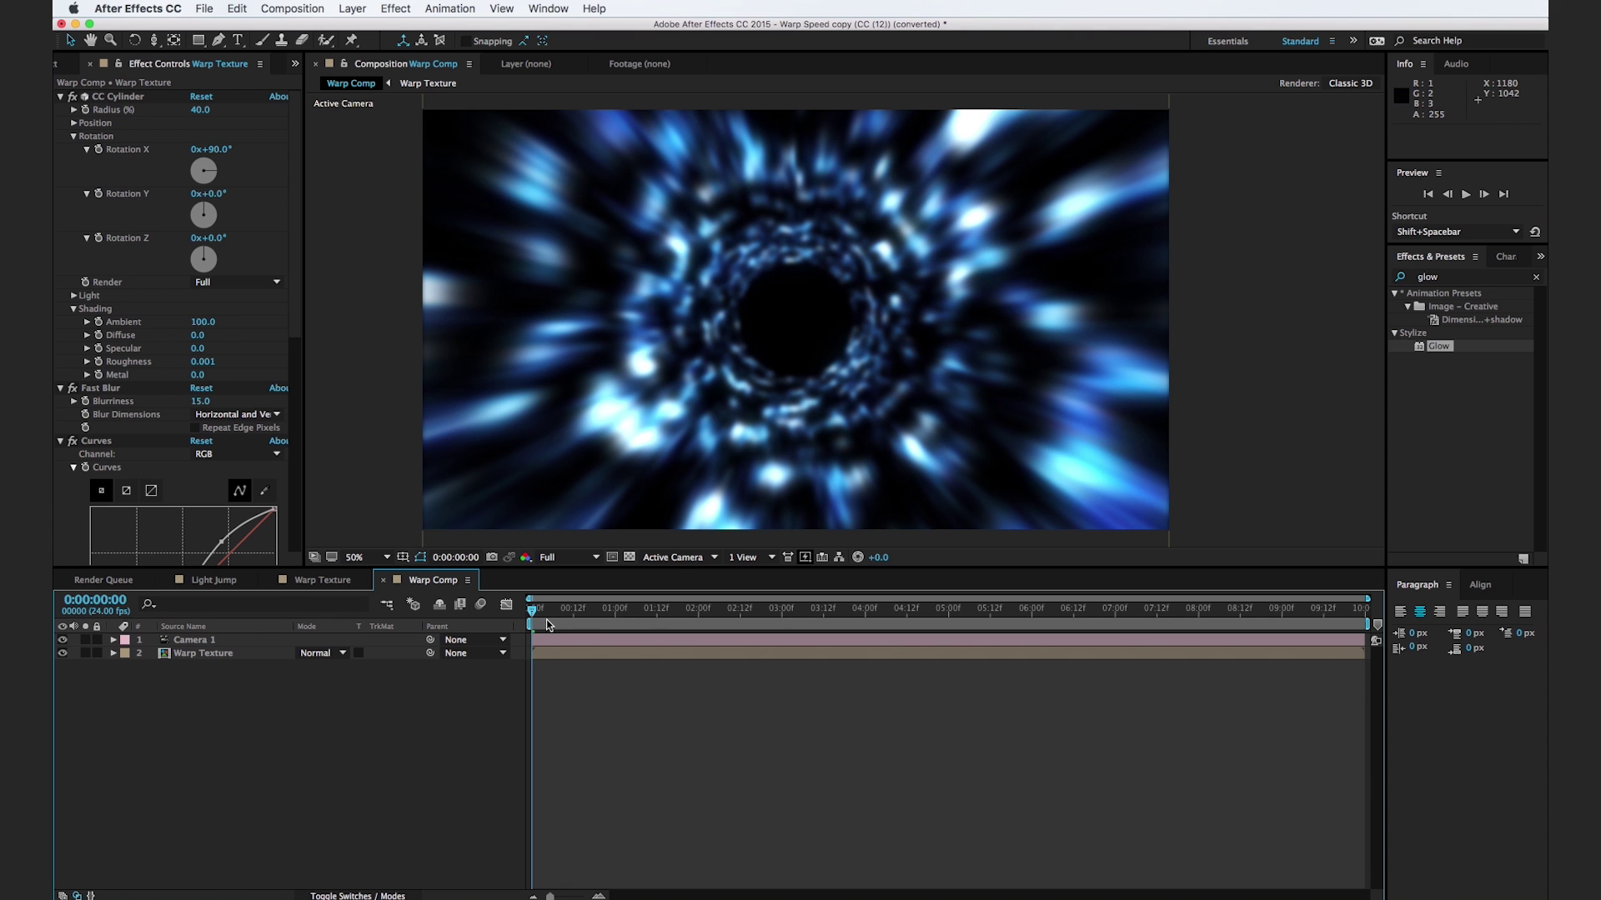
Step: Keyframe Camera 1's Y Rotation from 0° at 0:00:00:10 to -4° at 0:00:02:10
left_click_drag(539, 617, 567, 616)
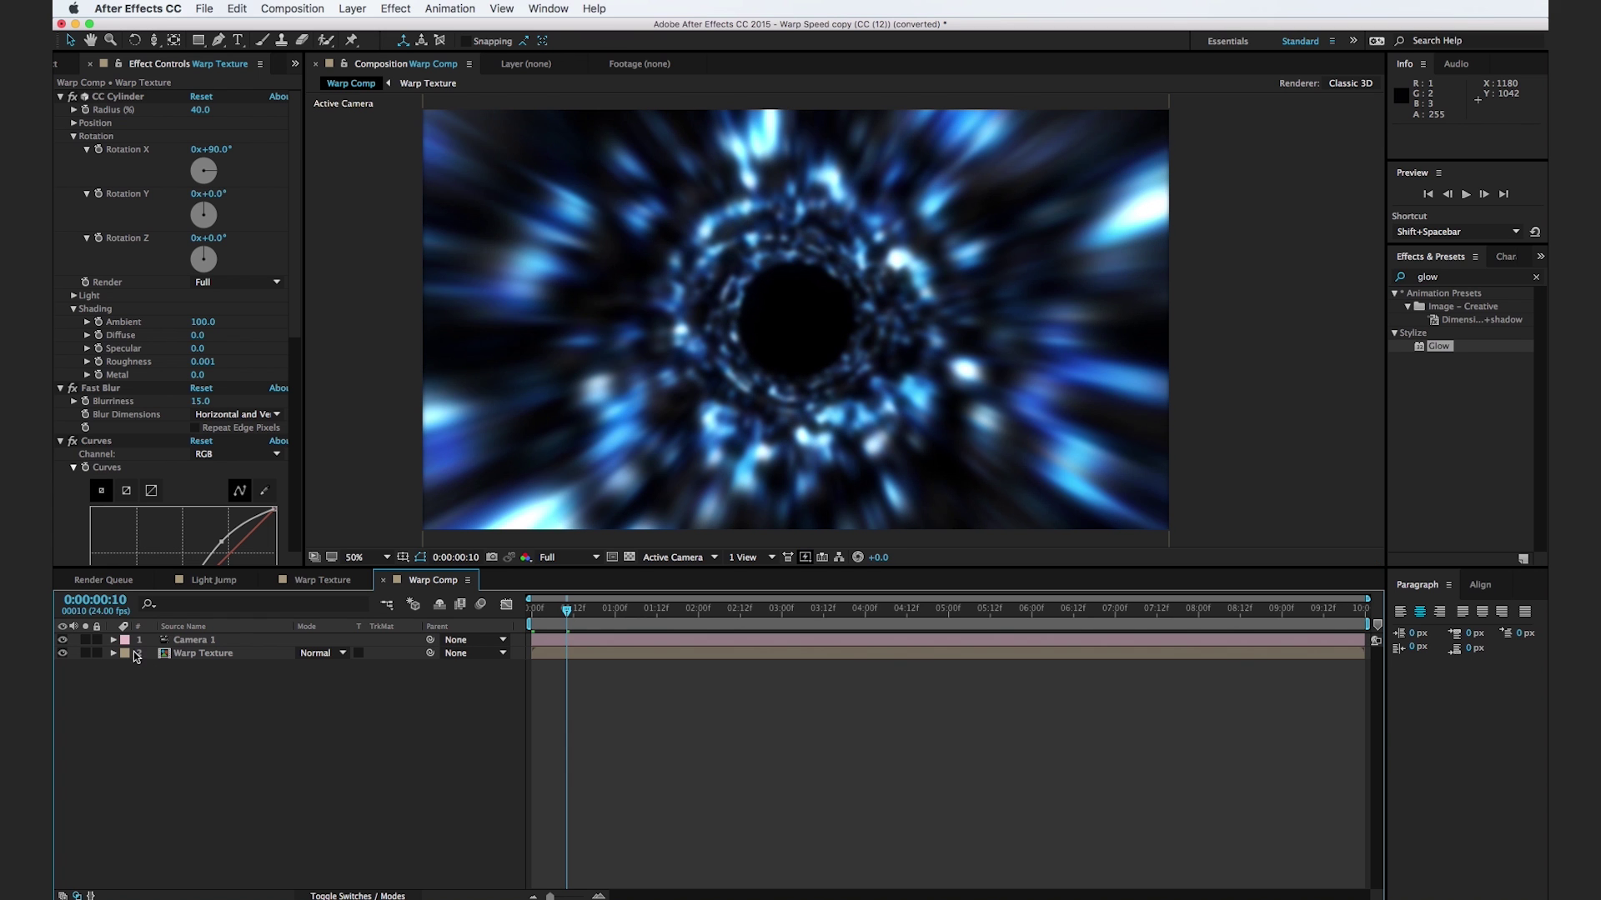
left_click(114, 640)
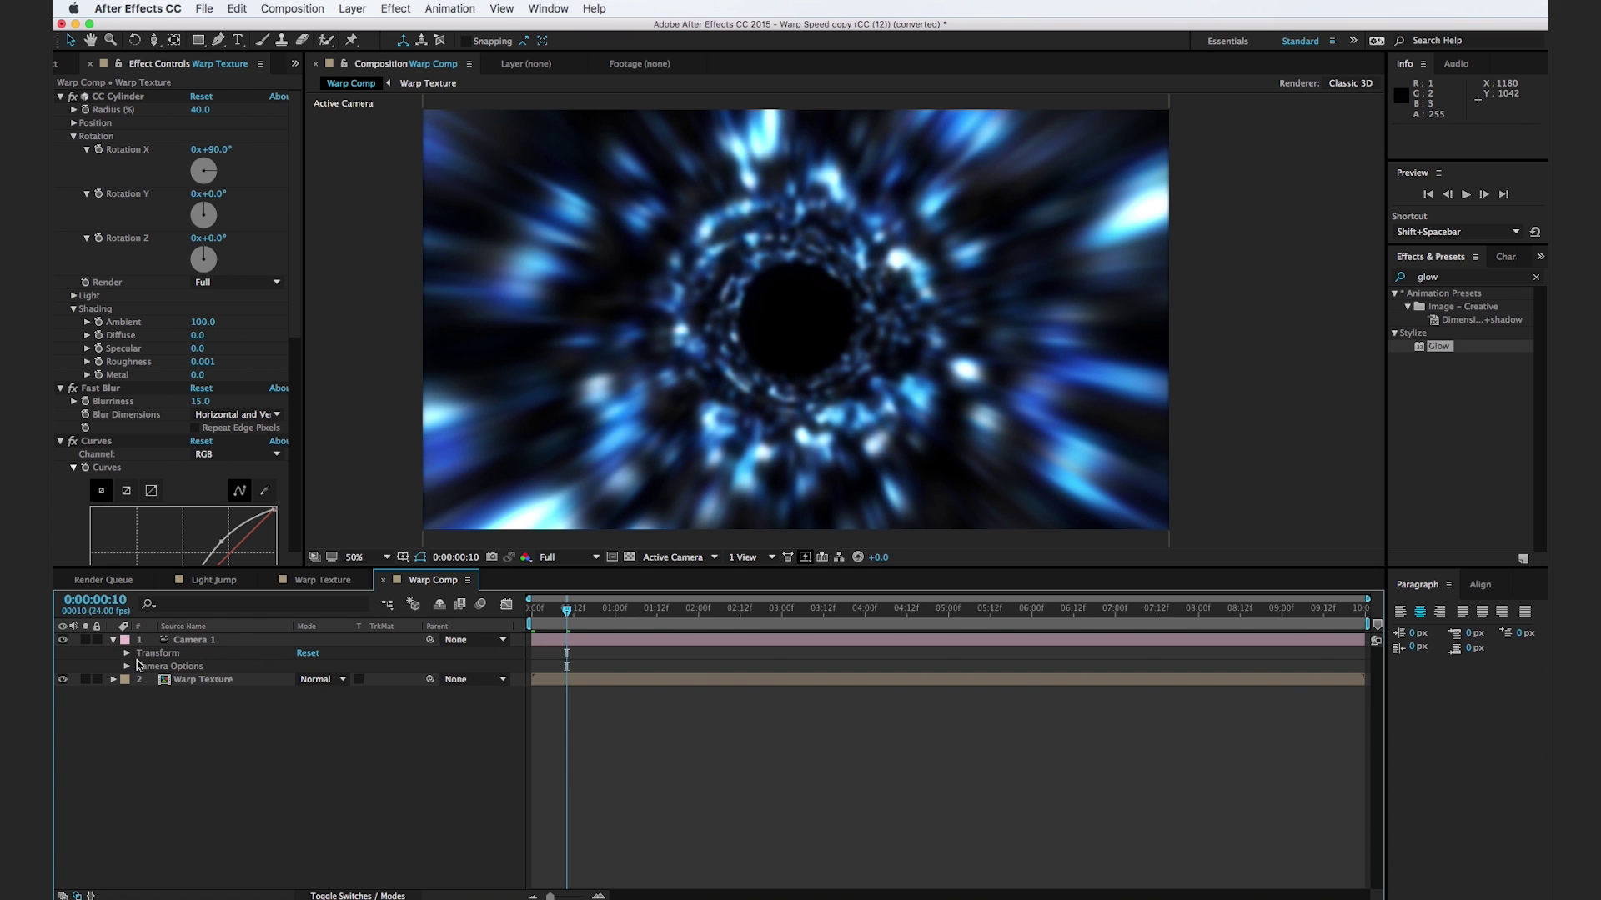
left_click(125, 655)
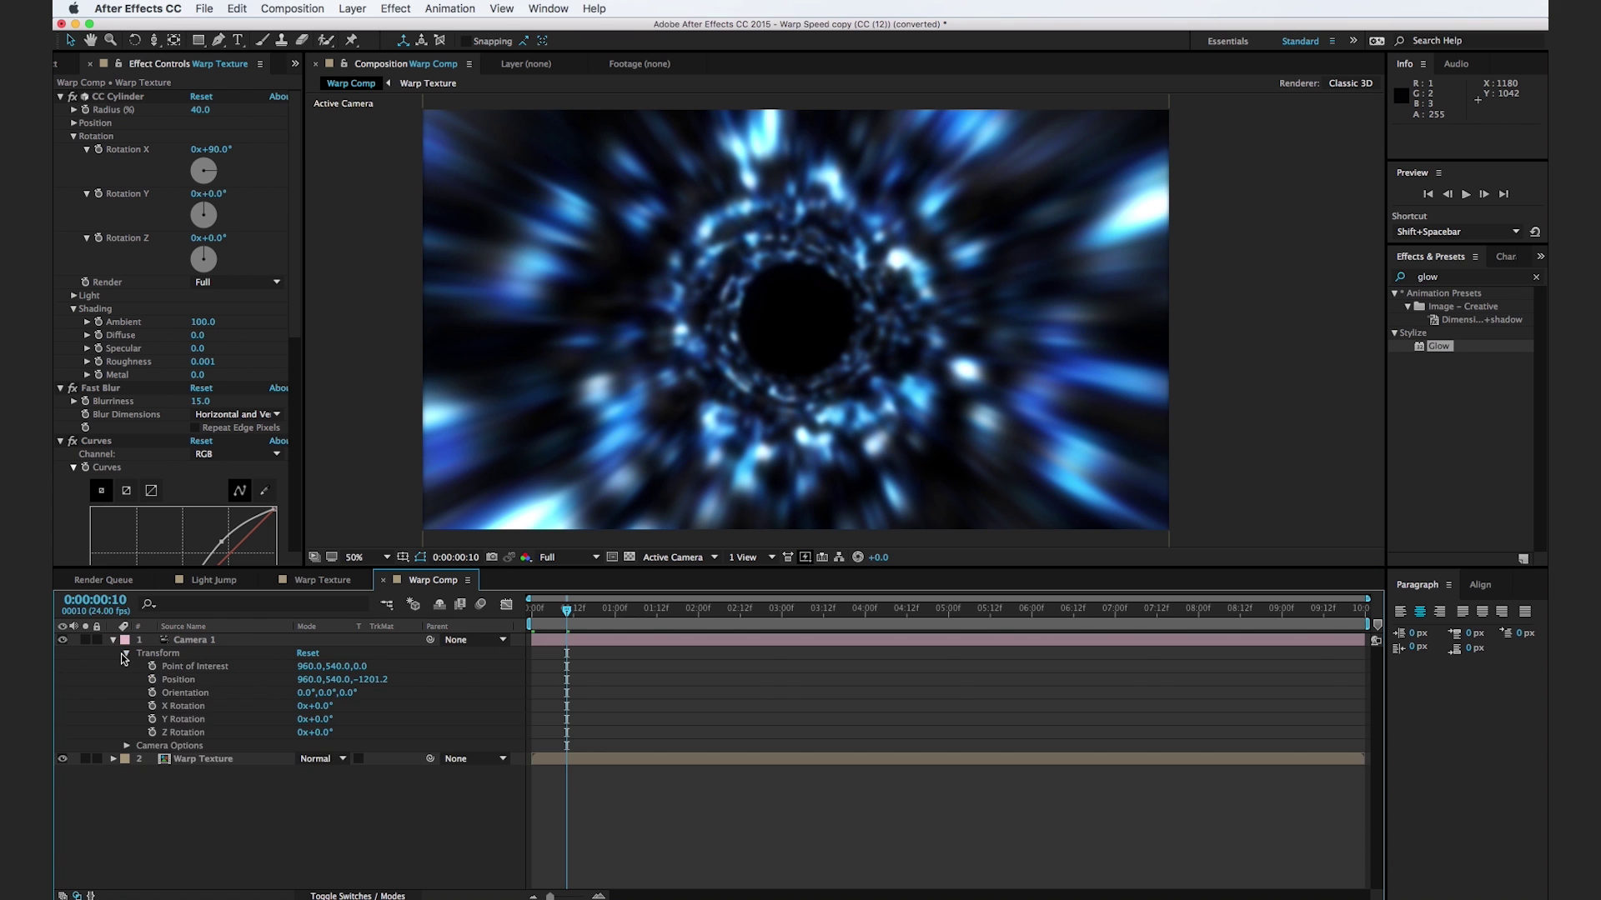
left_click(153, 719)
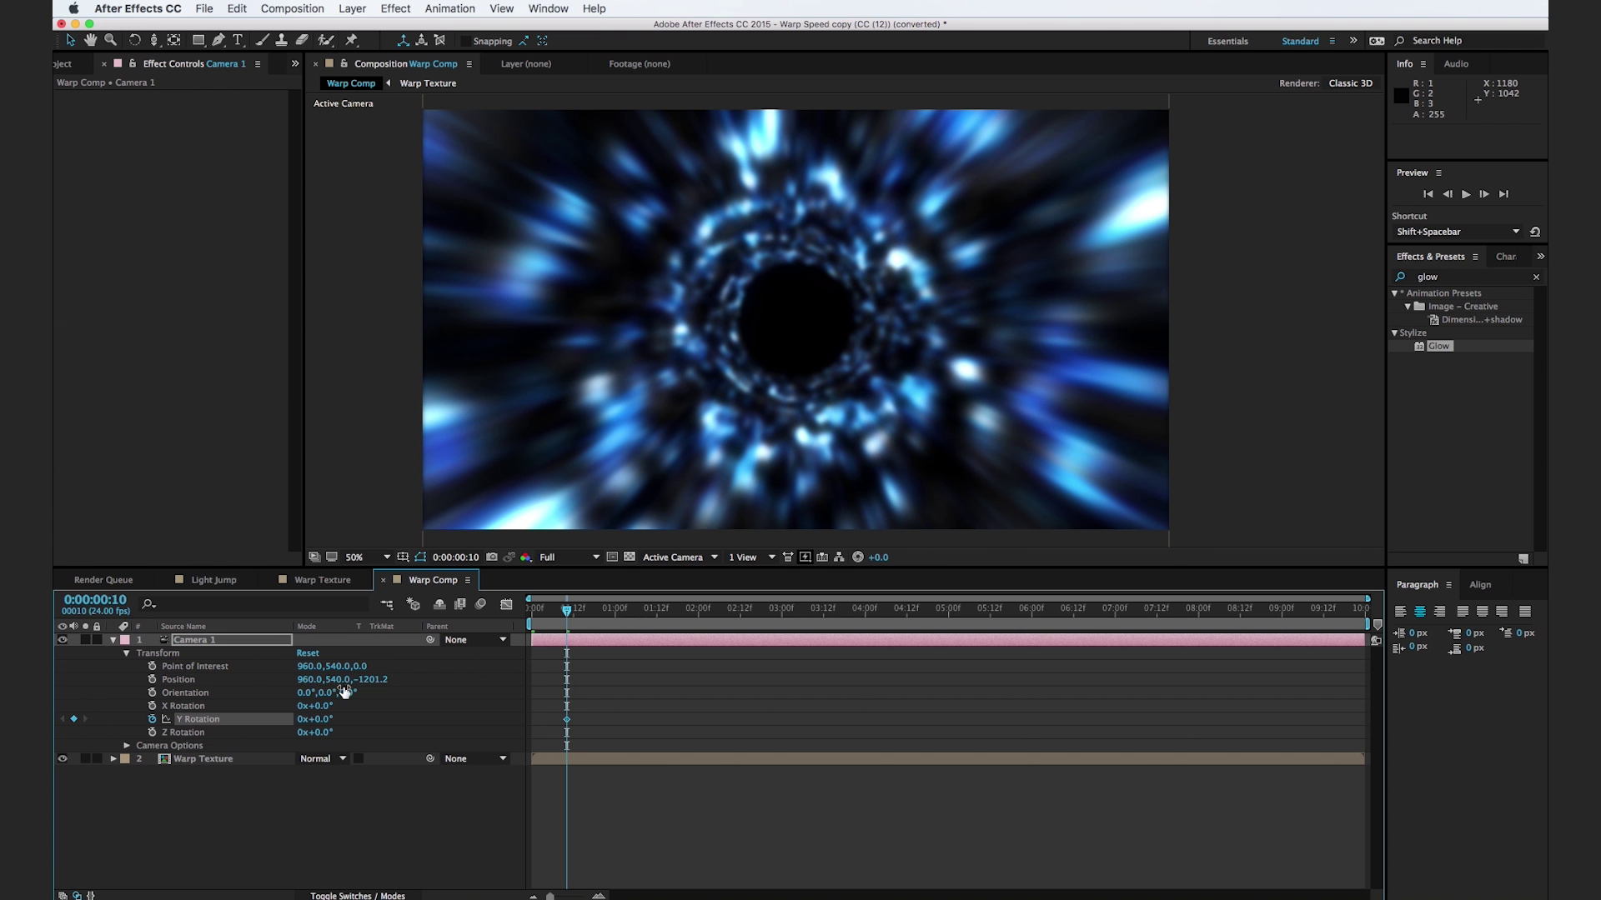
left_click_drag(567, 612, 732, 626)
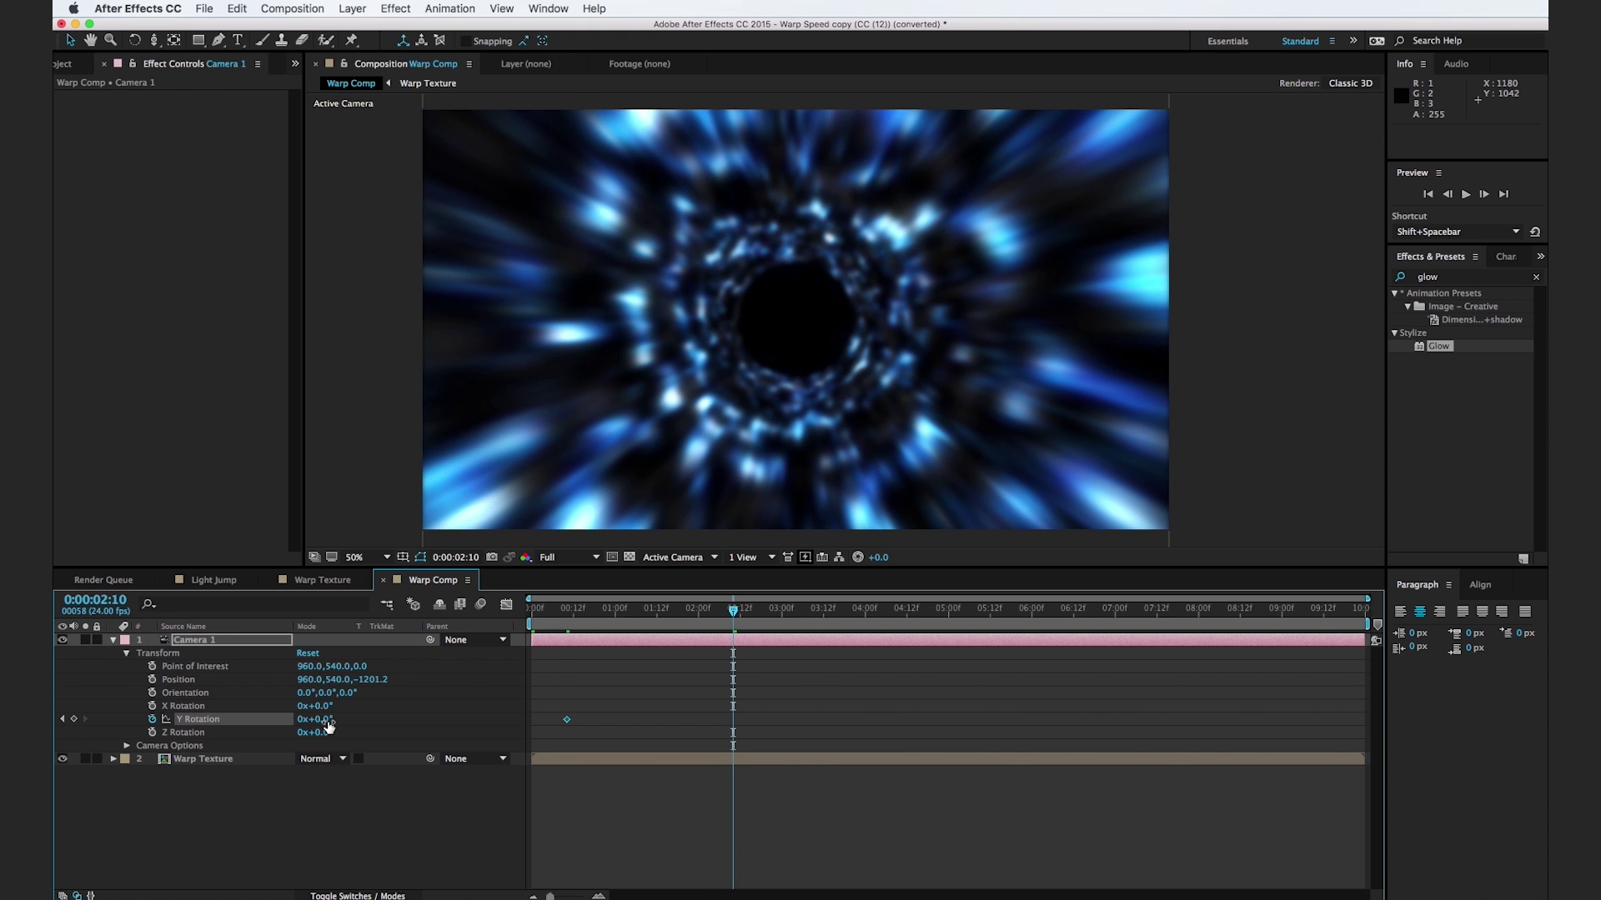
left_click_drag(322, 724, 320, 722)
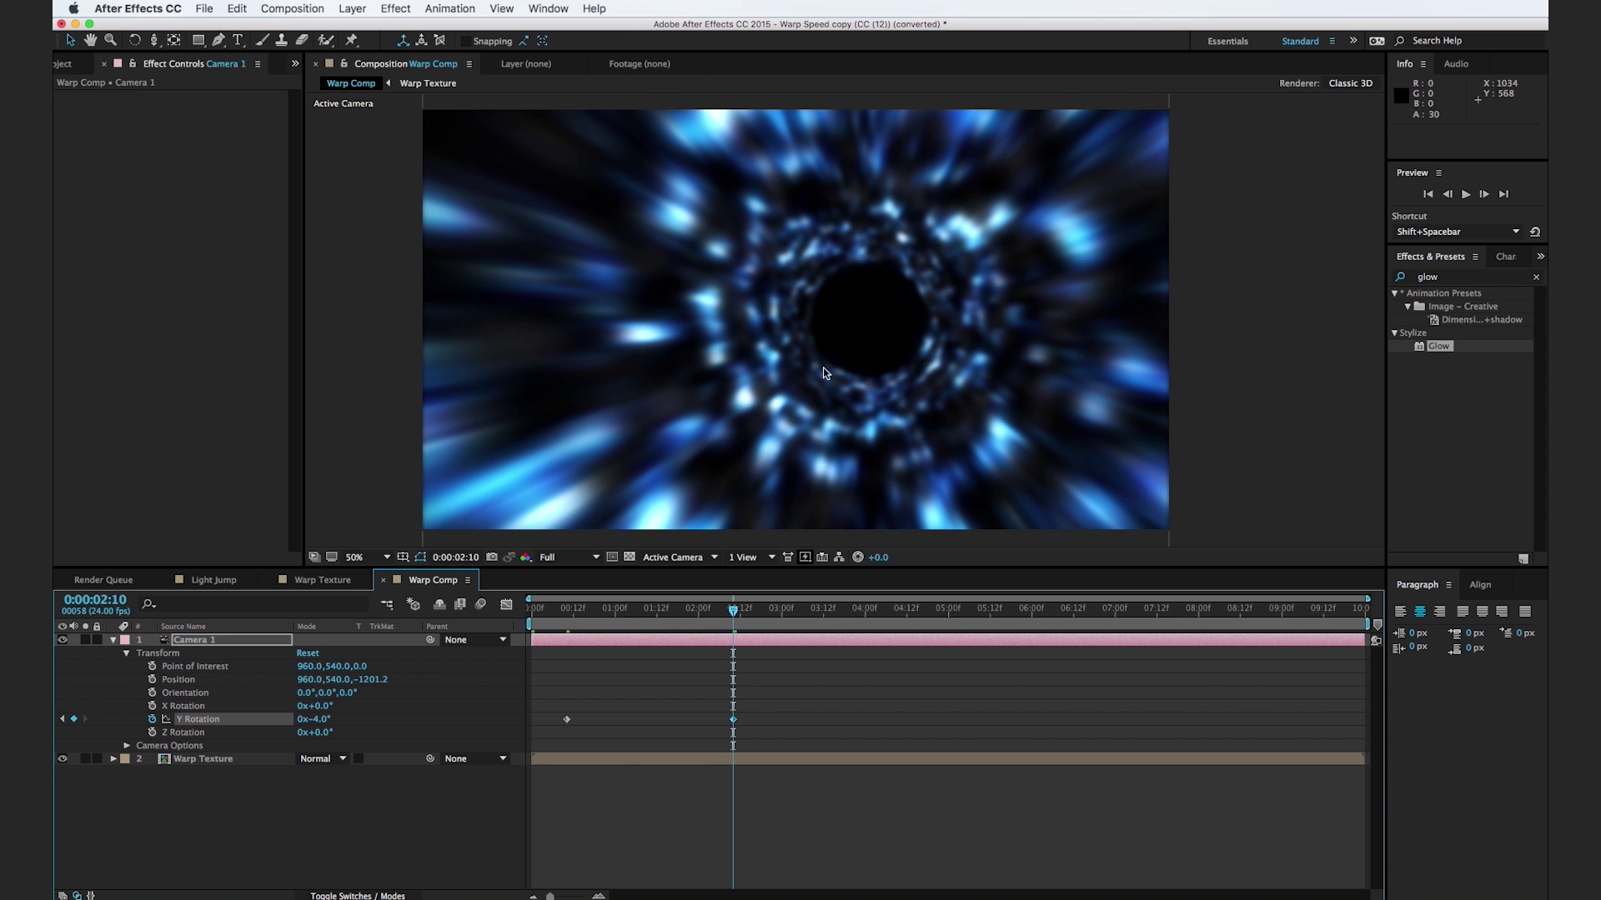
Step: Keyframe Camera 1's X Rotation from 0° at 0:00:02:08 to 45° at 0:00:02:10, and return to the start of the camera move
mouse_move(734, 612)
left_mouse_down()
mouse_move(554, 642)
mouse_move(747, 649)
mouse_move(722, 625)
left_mouse_up()
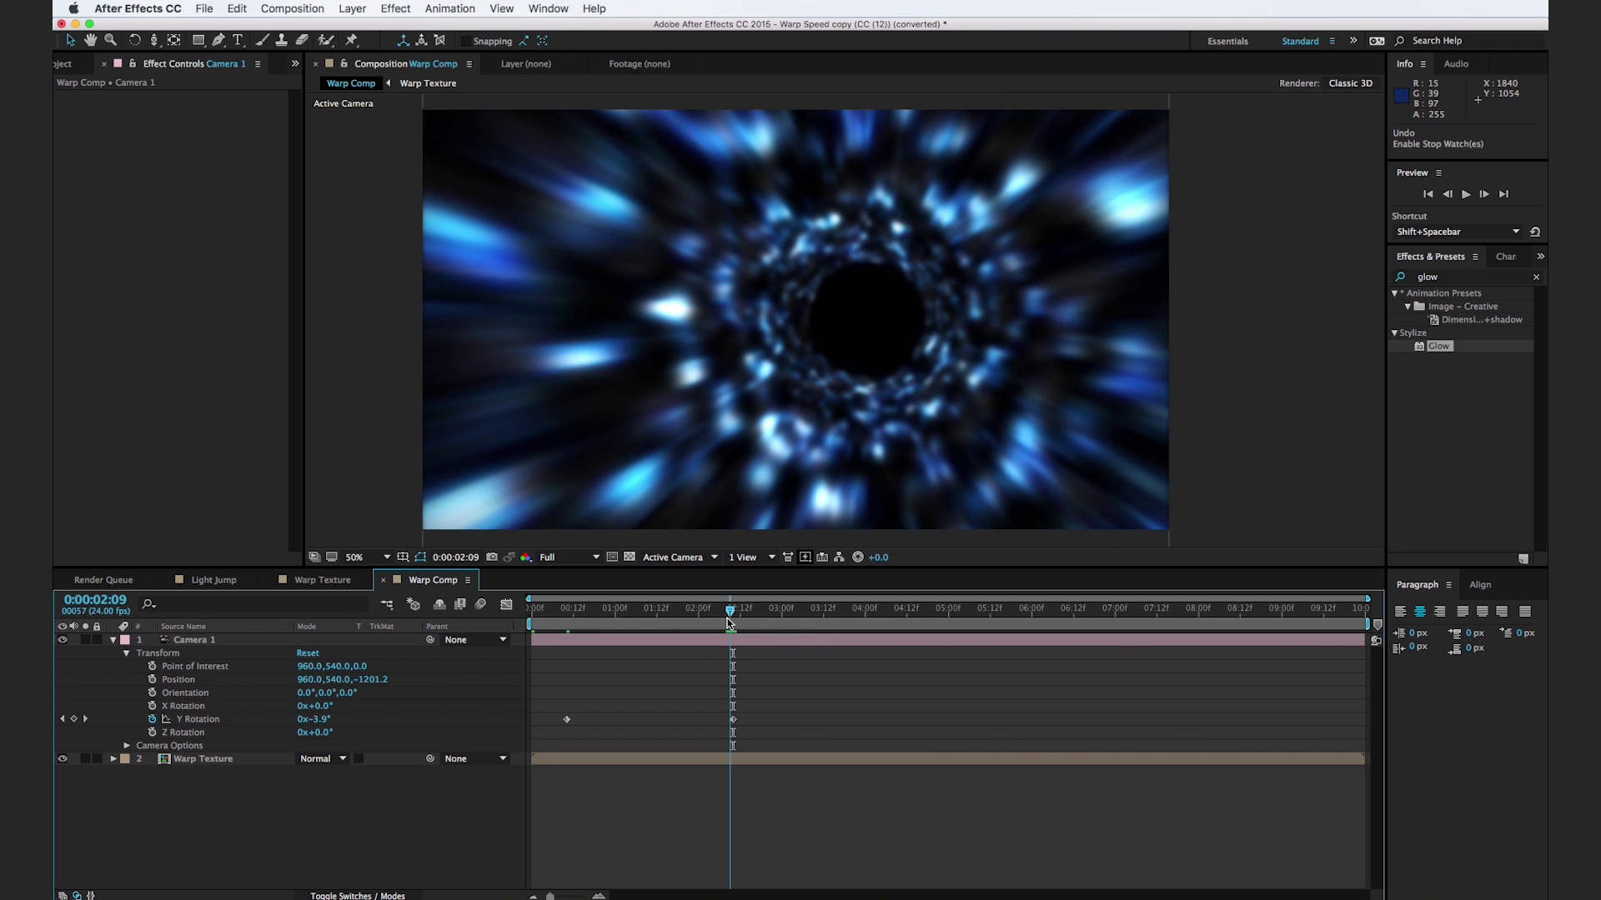
left_click(153, 706)
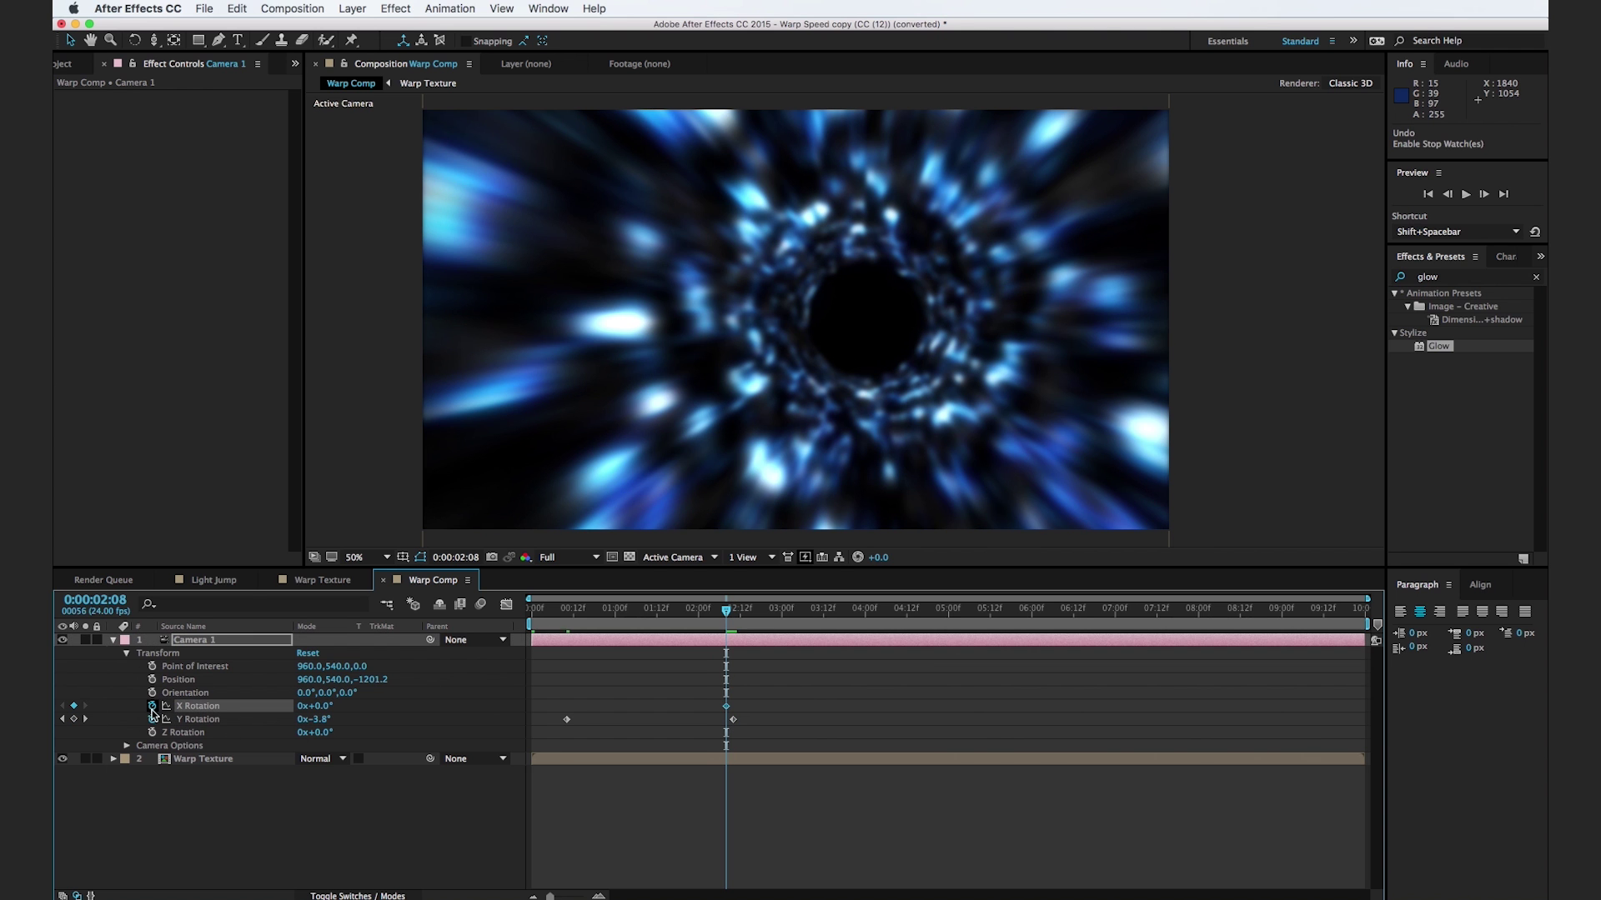
left_click(734, 617)
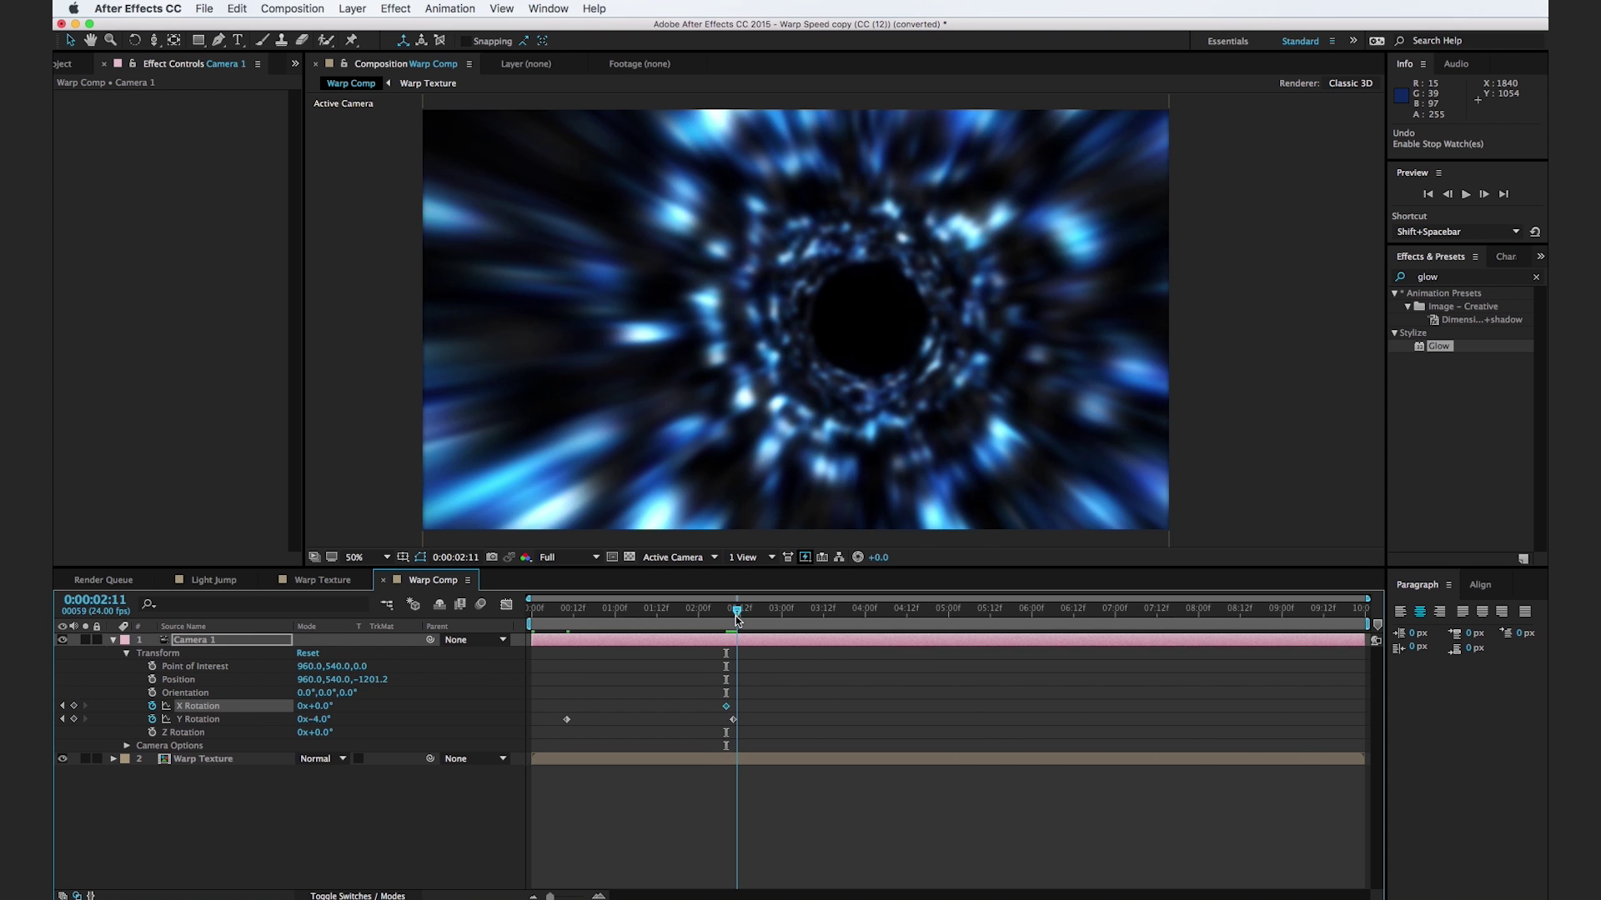
left_click_drag(321, 708, 351, 706)
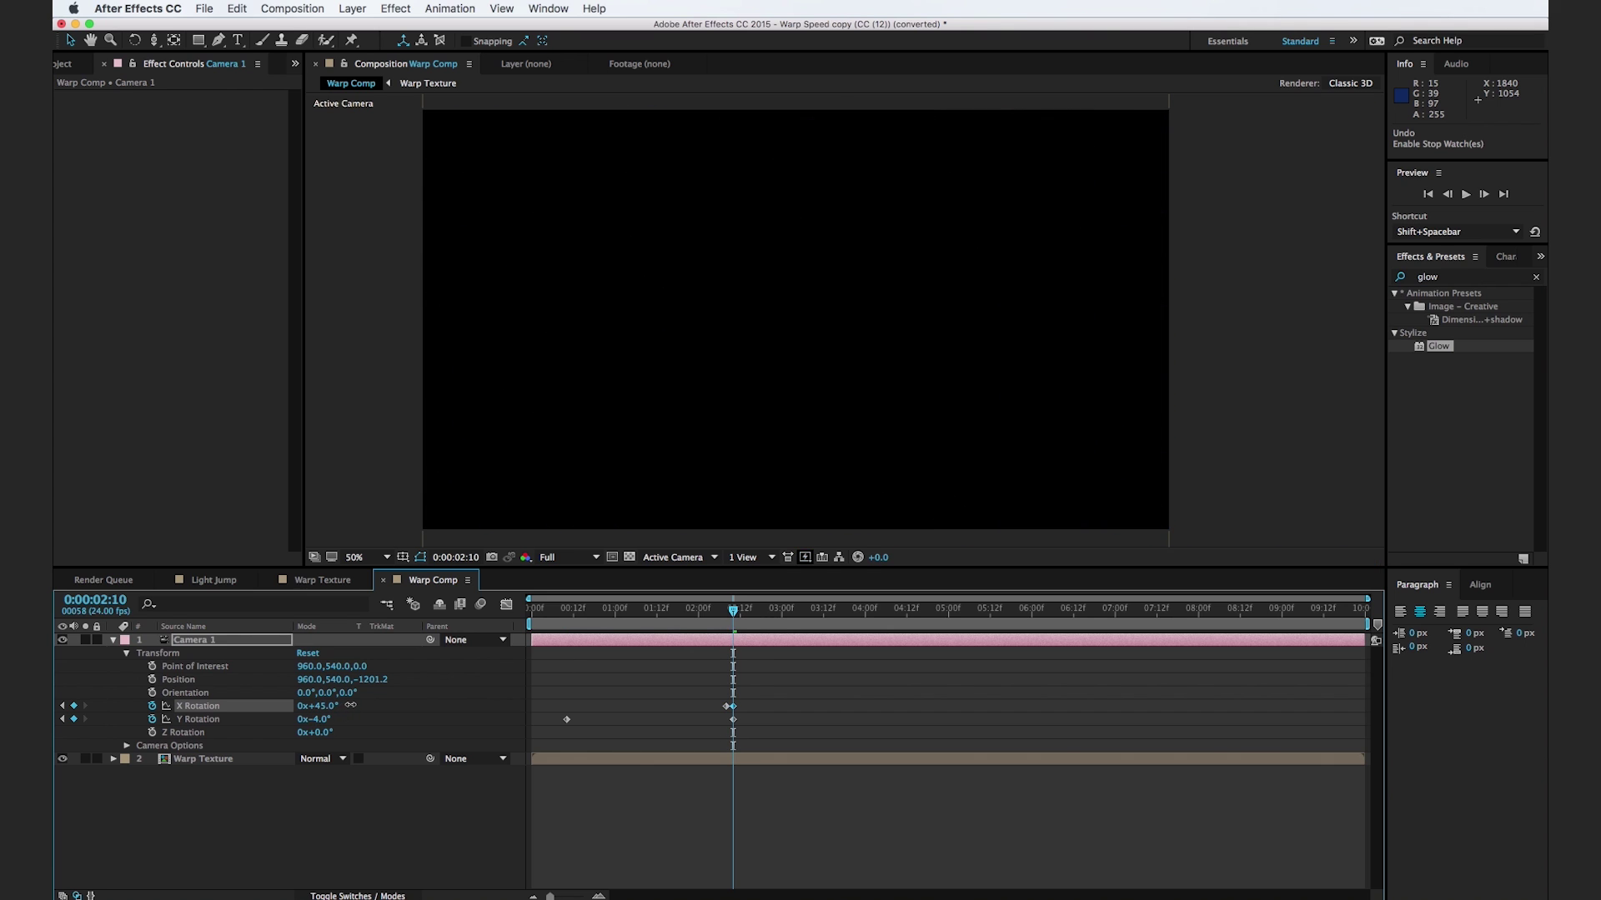
key("c")
left_click_drag(722, 616, 565, 648)
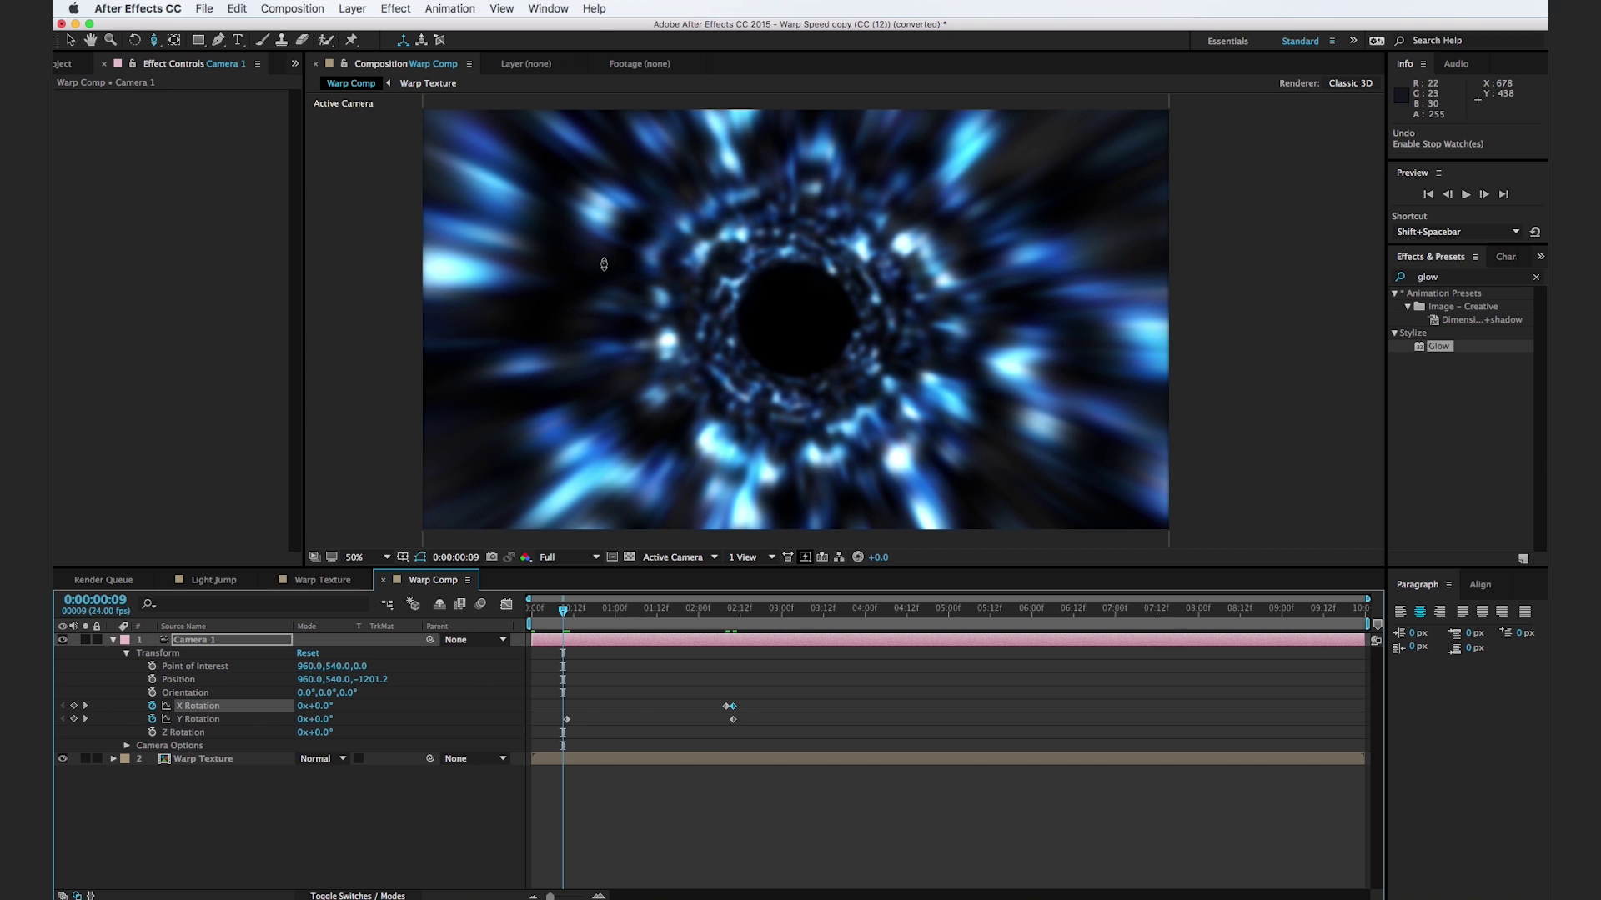
Step: Dolly Camera 1 closer to the tunnel, to a Z position of about -667.9
left_click_drag(151, 41, 188, 71)
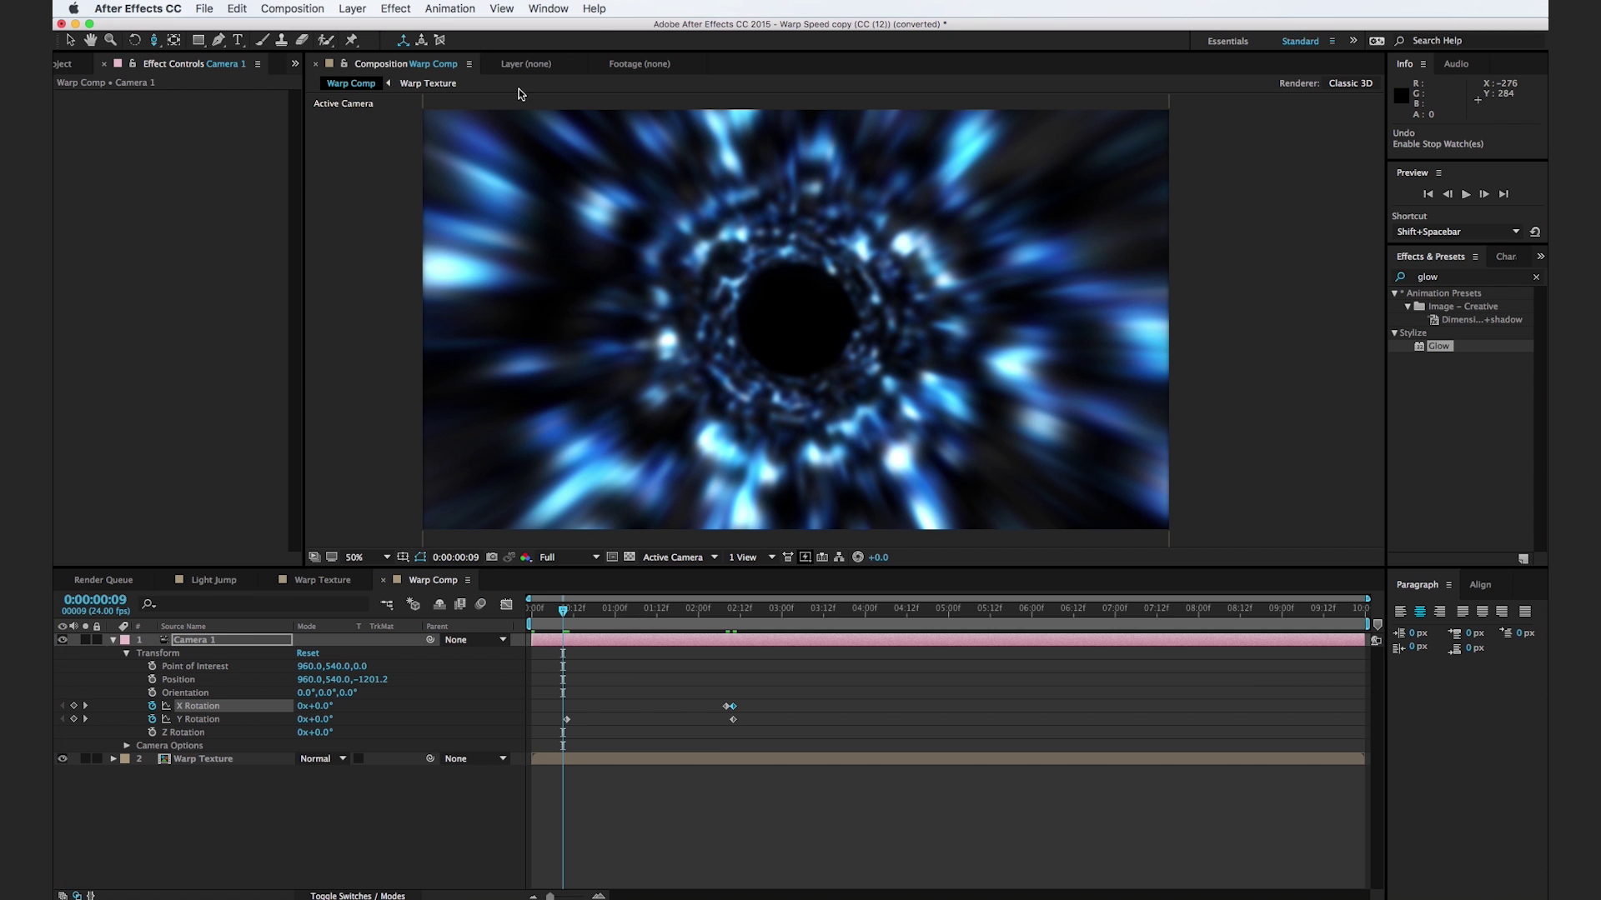
left_click_drag(815, 394, 836, 186)
left_click_drag(700, 624, 741, 627)
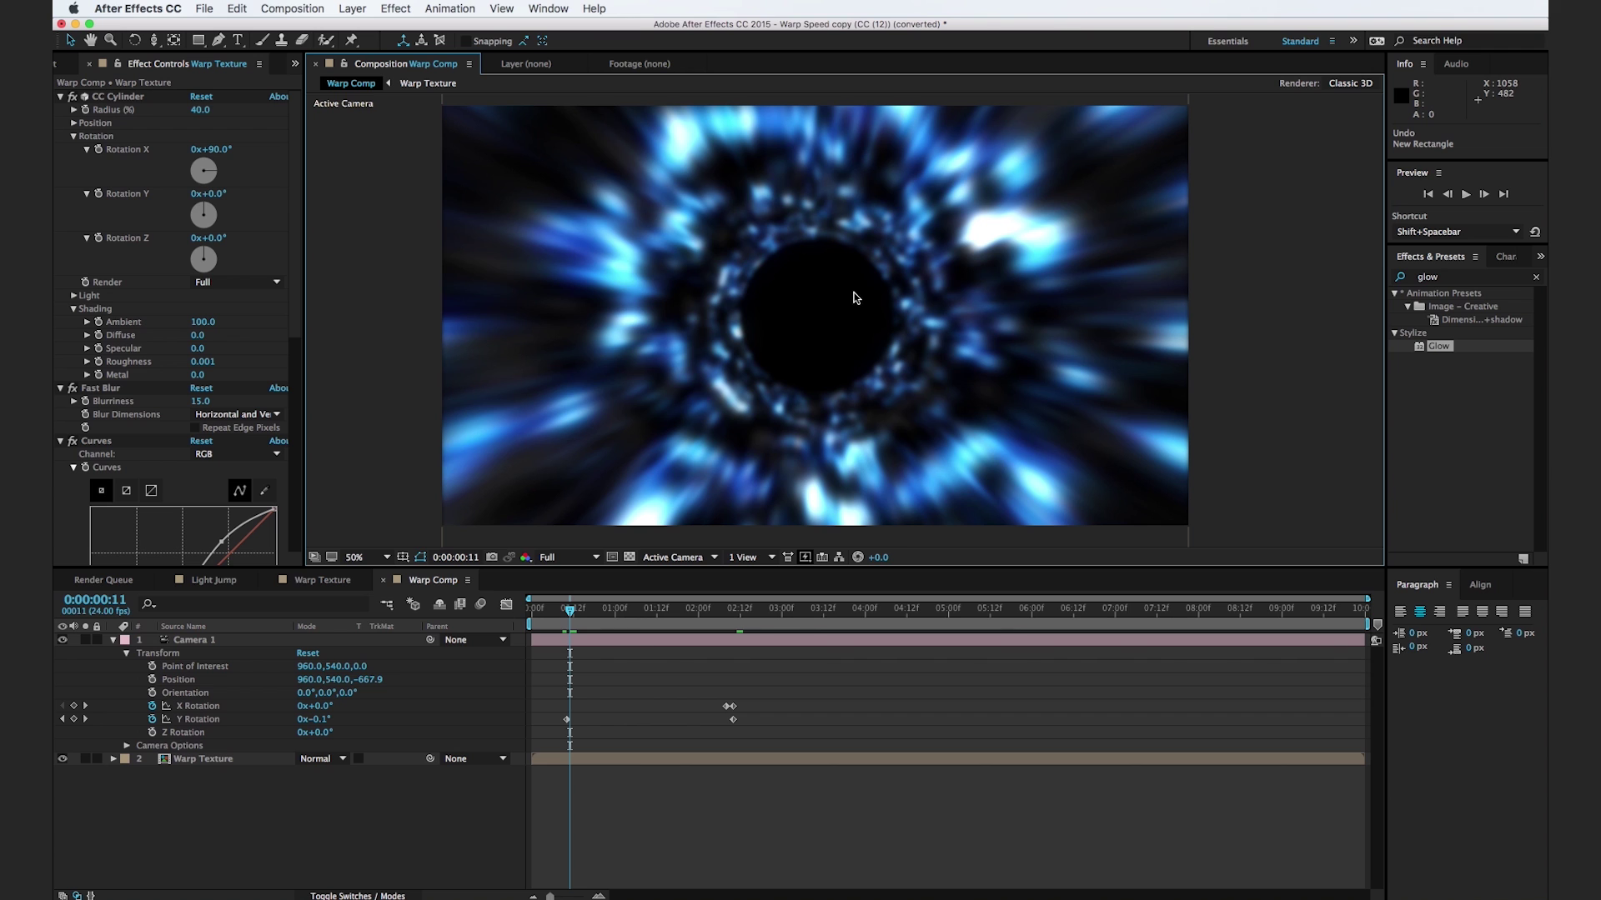
Step: Draw a wide rectangular mask across the lower end of the Warp Texture layer and set it to Subtract
left_click(649, 760)
key("comma")
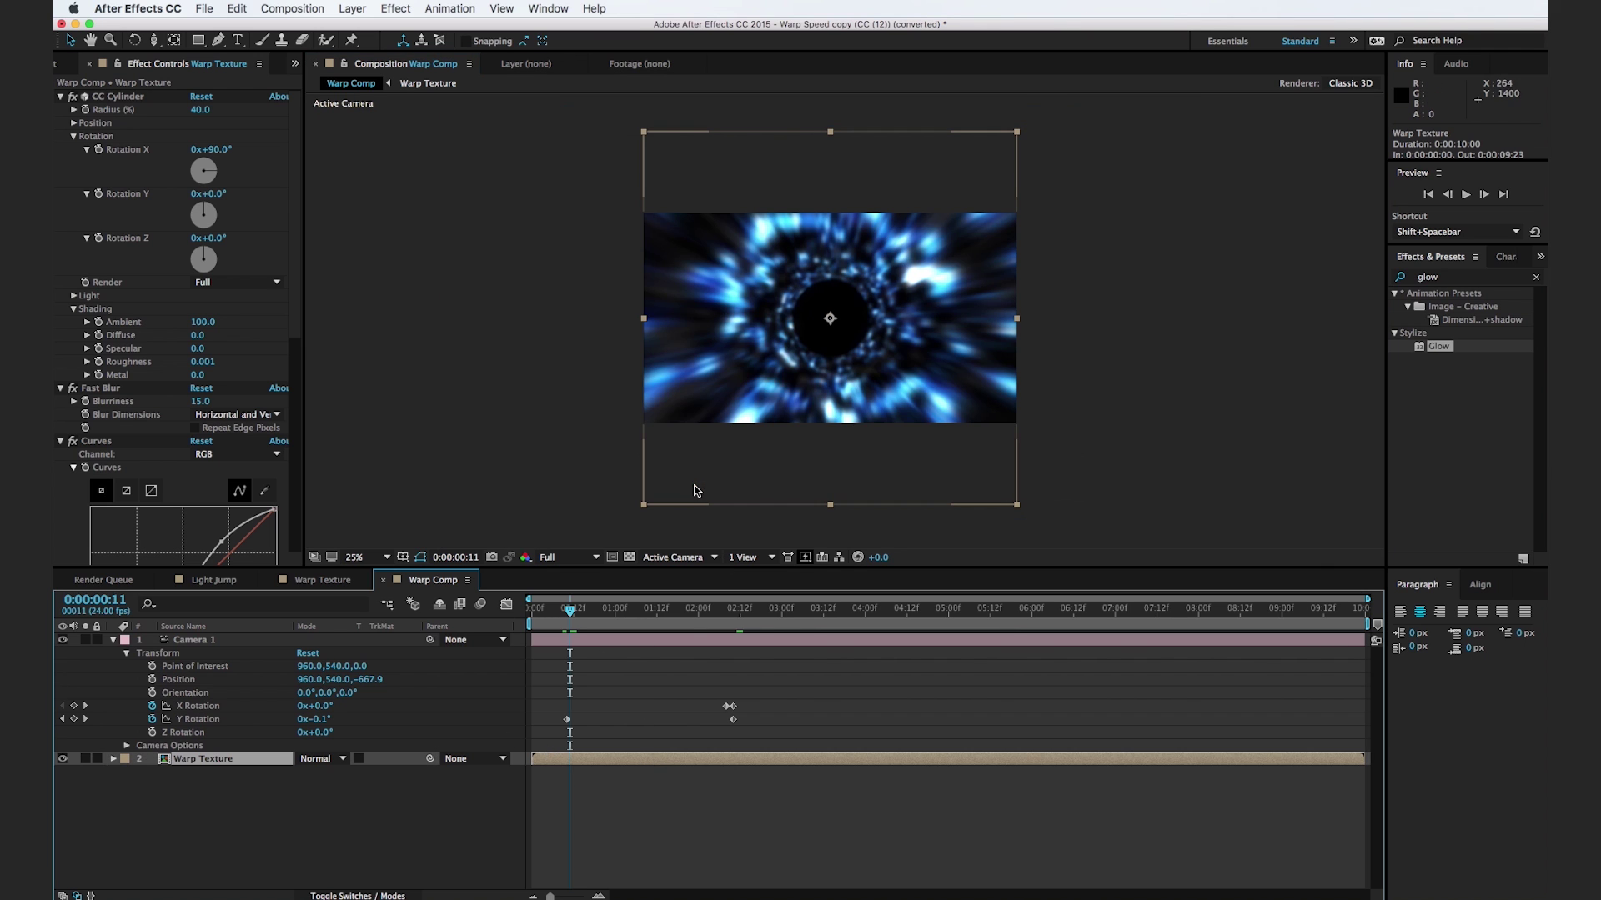
left_click(201, 42)
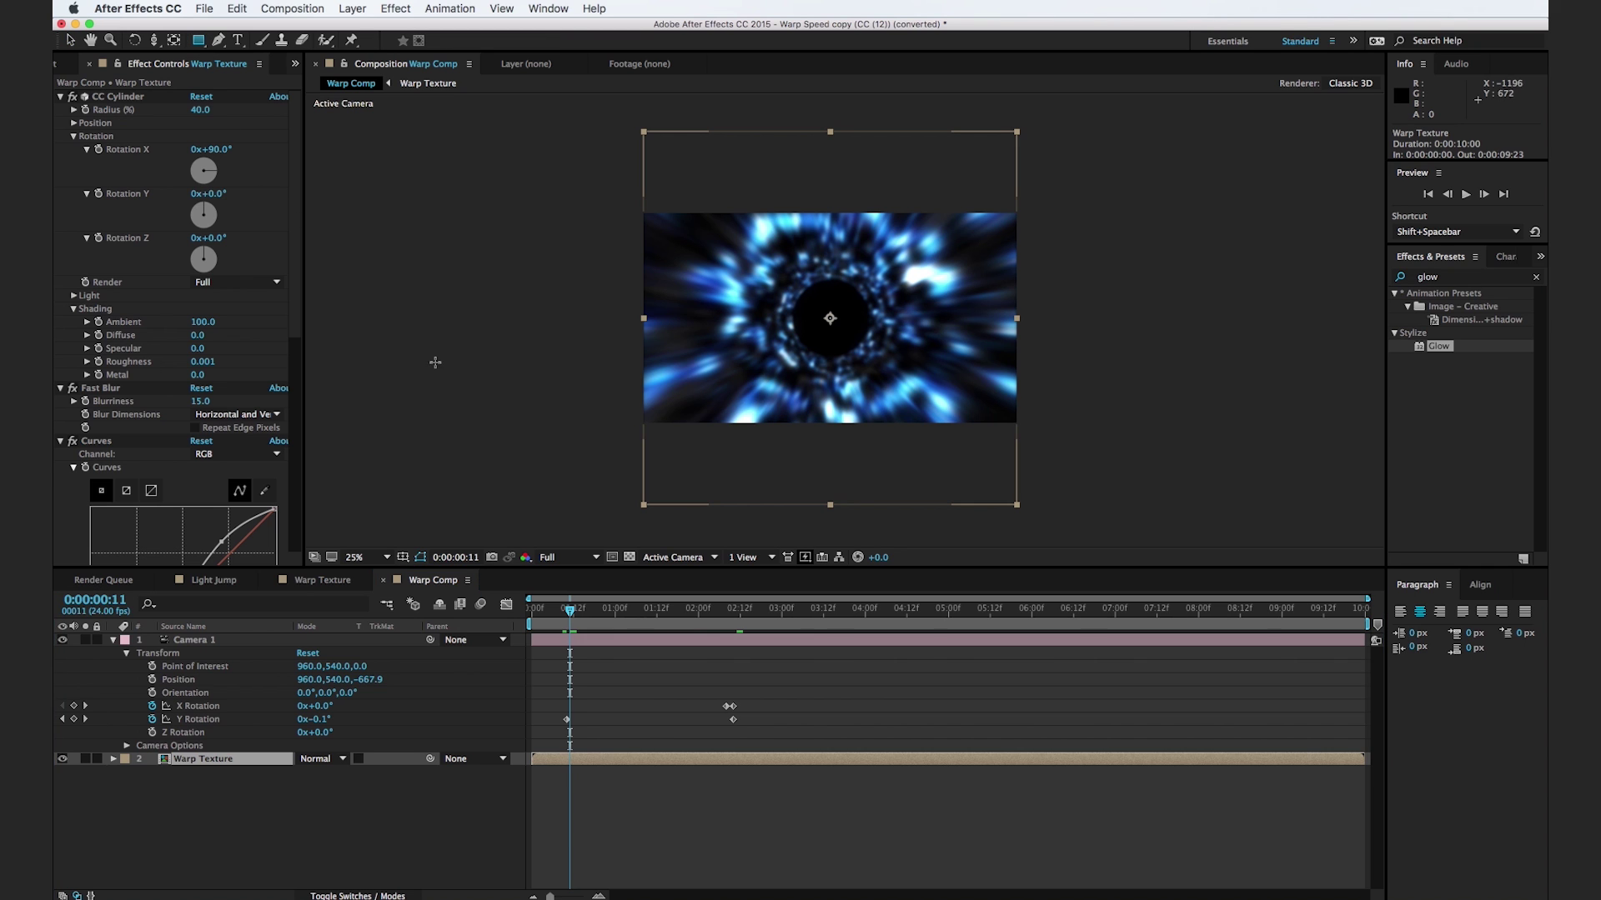
left_click_drag(559, 463, 1152, 530)
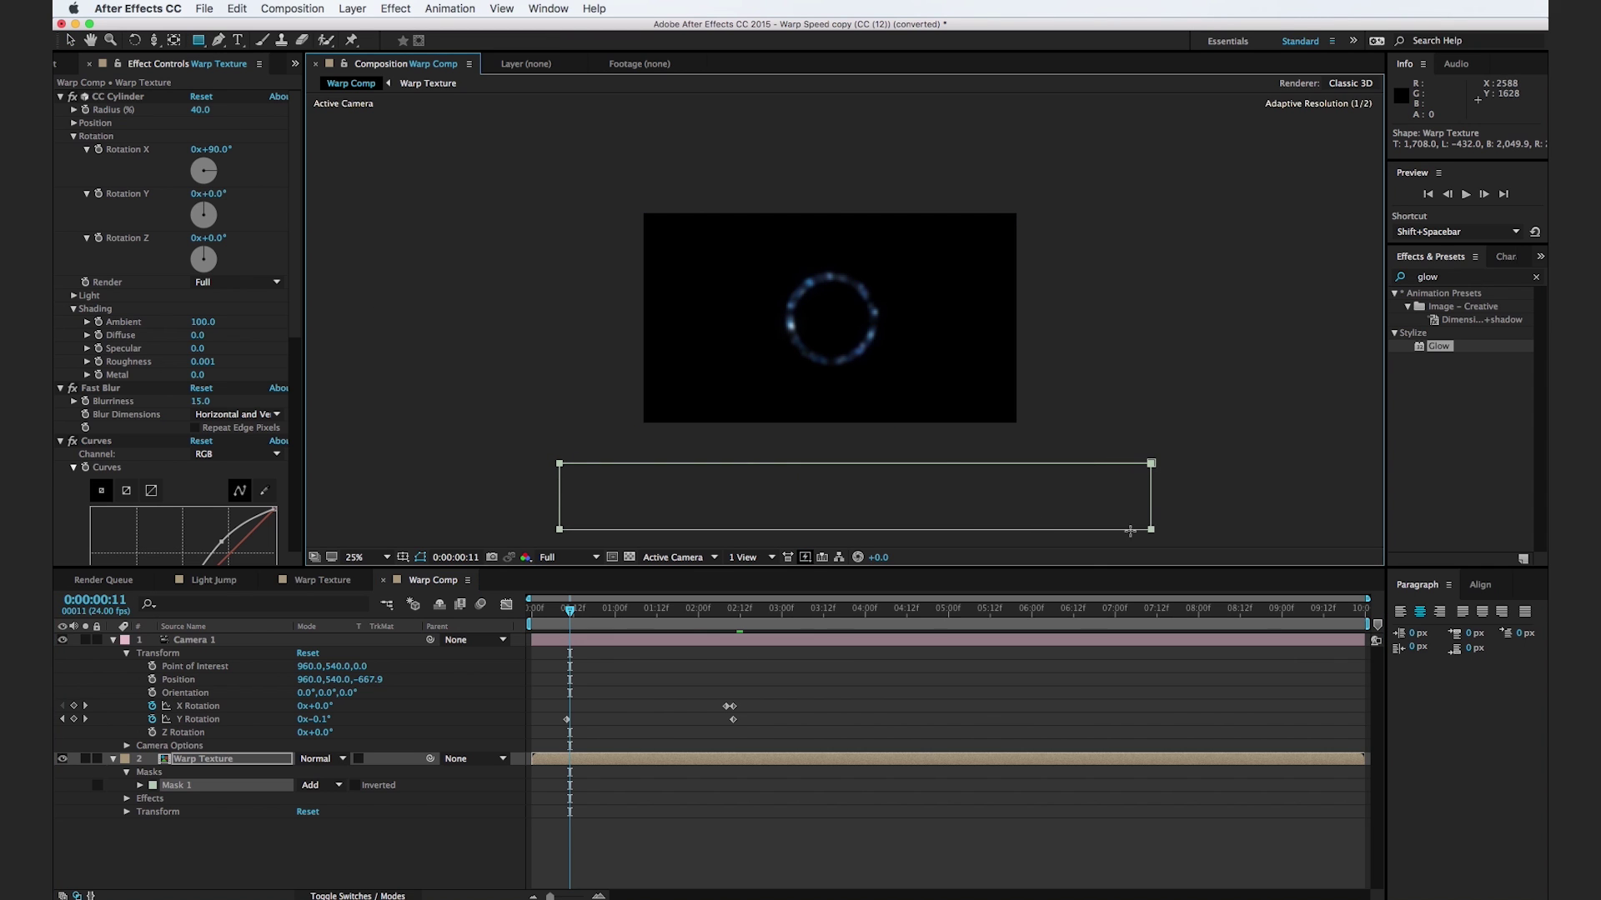
left_click(326, 785)
left_click(336, 831)
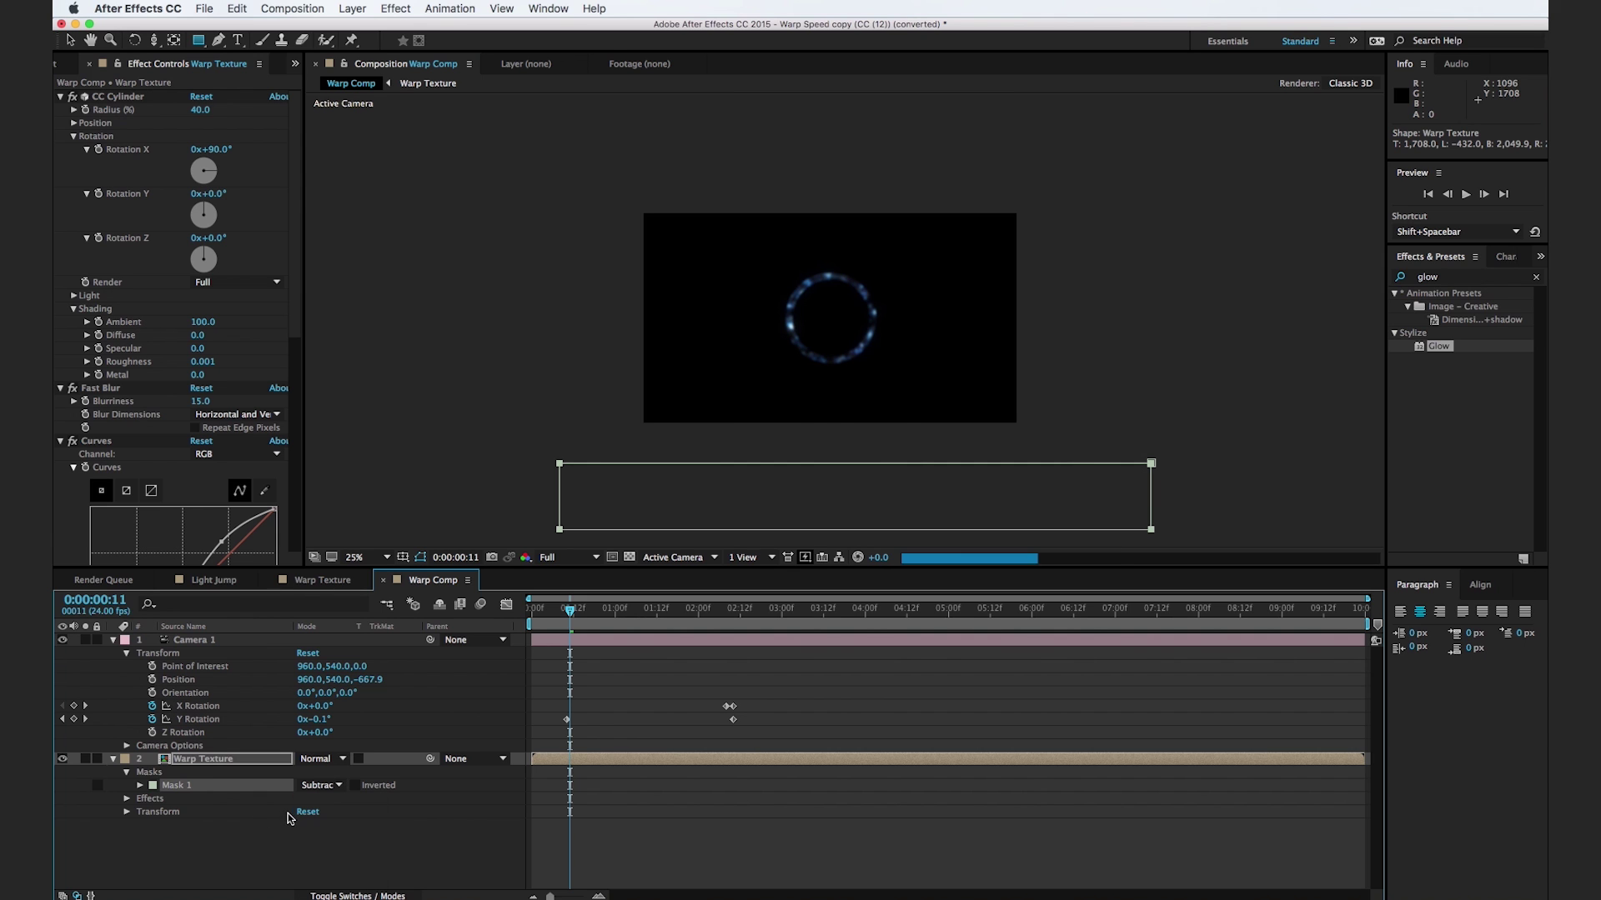
Step: Feather the Warp Texture layer's mask by 268 pixels
key("f")
left_click_drag(336, 792, 546, 790)
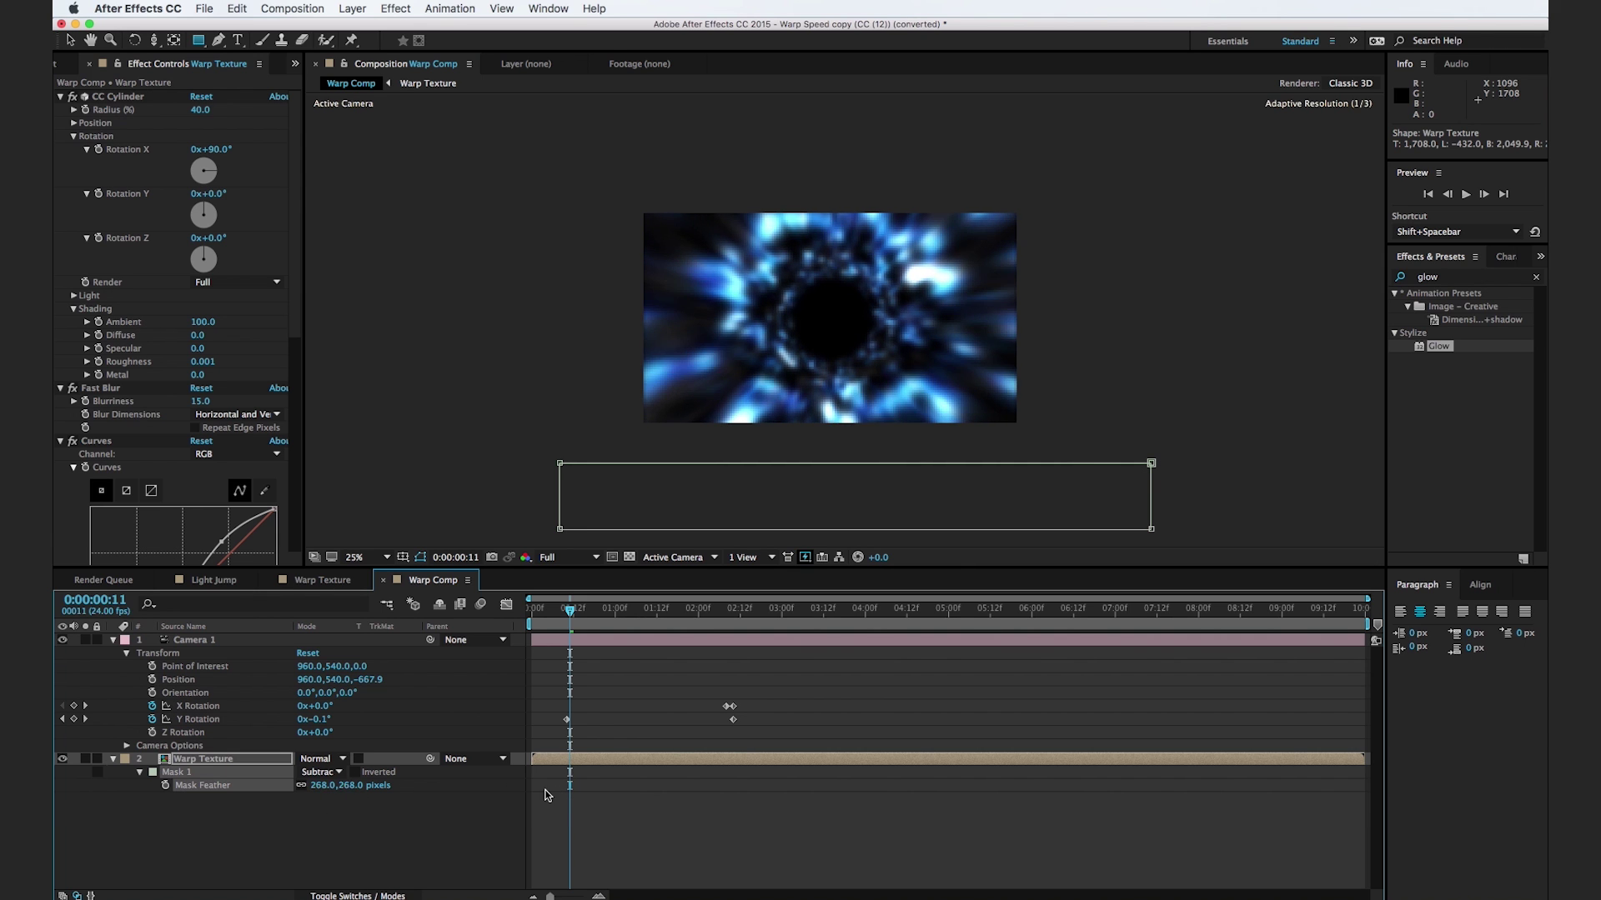
key("period")
key("period")
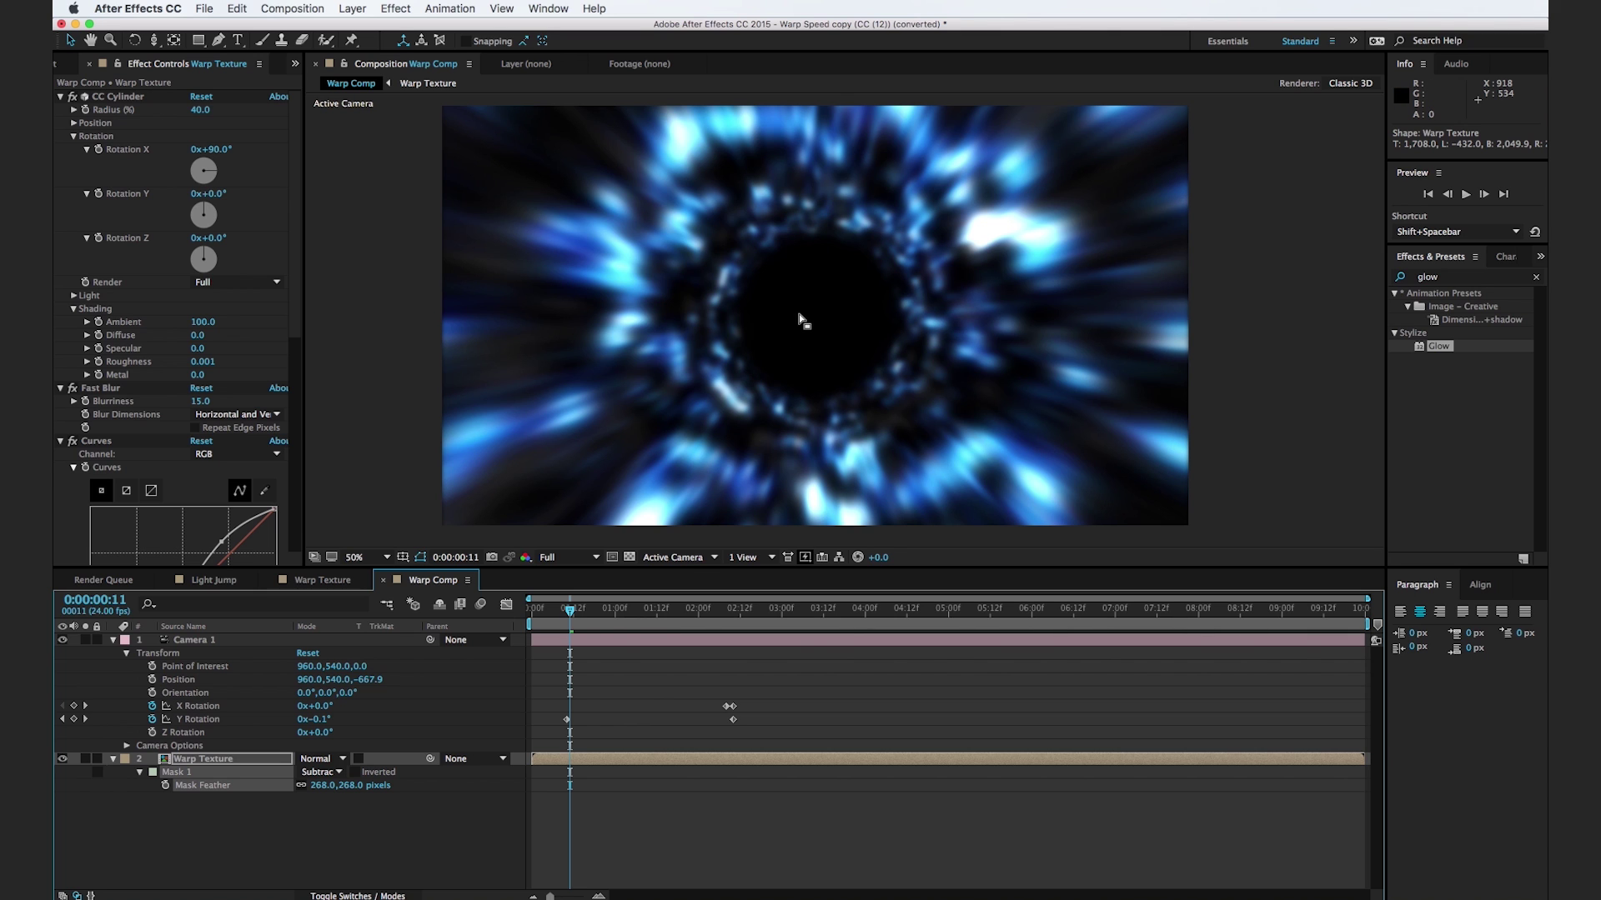
Step: Duplicate the Warp Texture layer, scale the copy to 34%, and place it beneath the original
key("super+d")
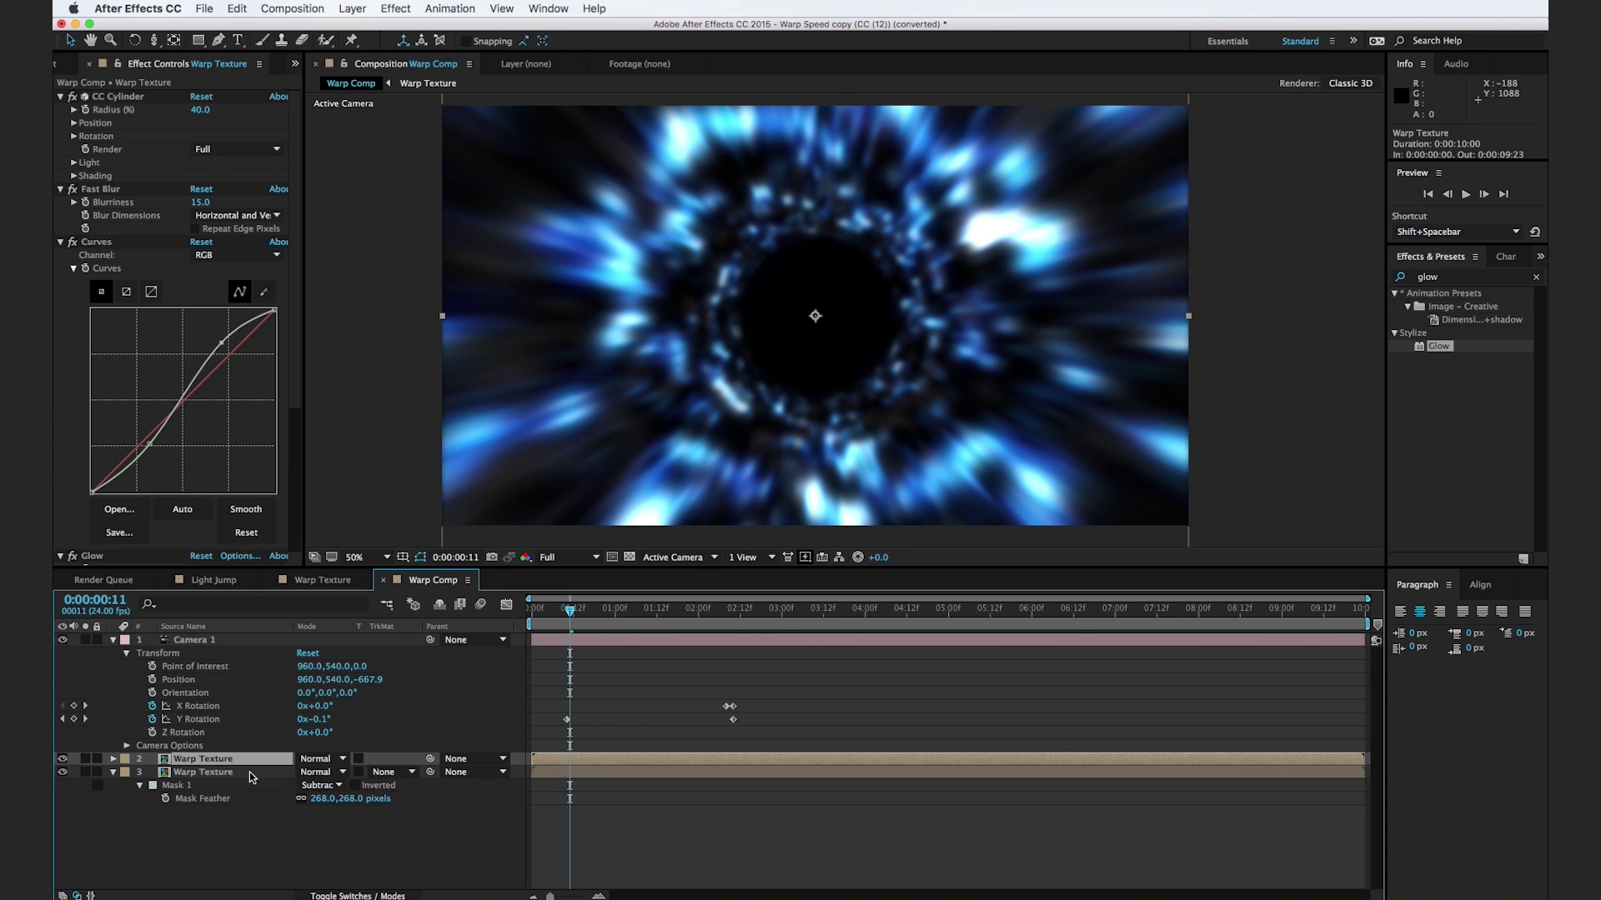
key("s")
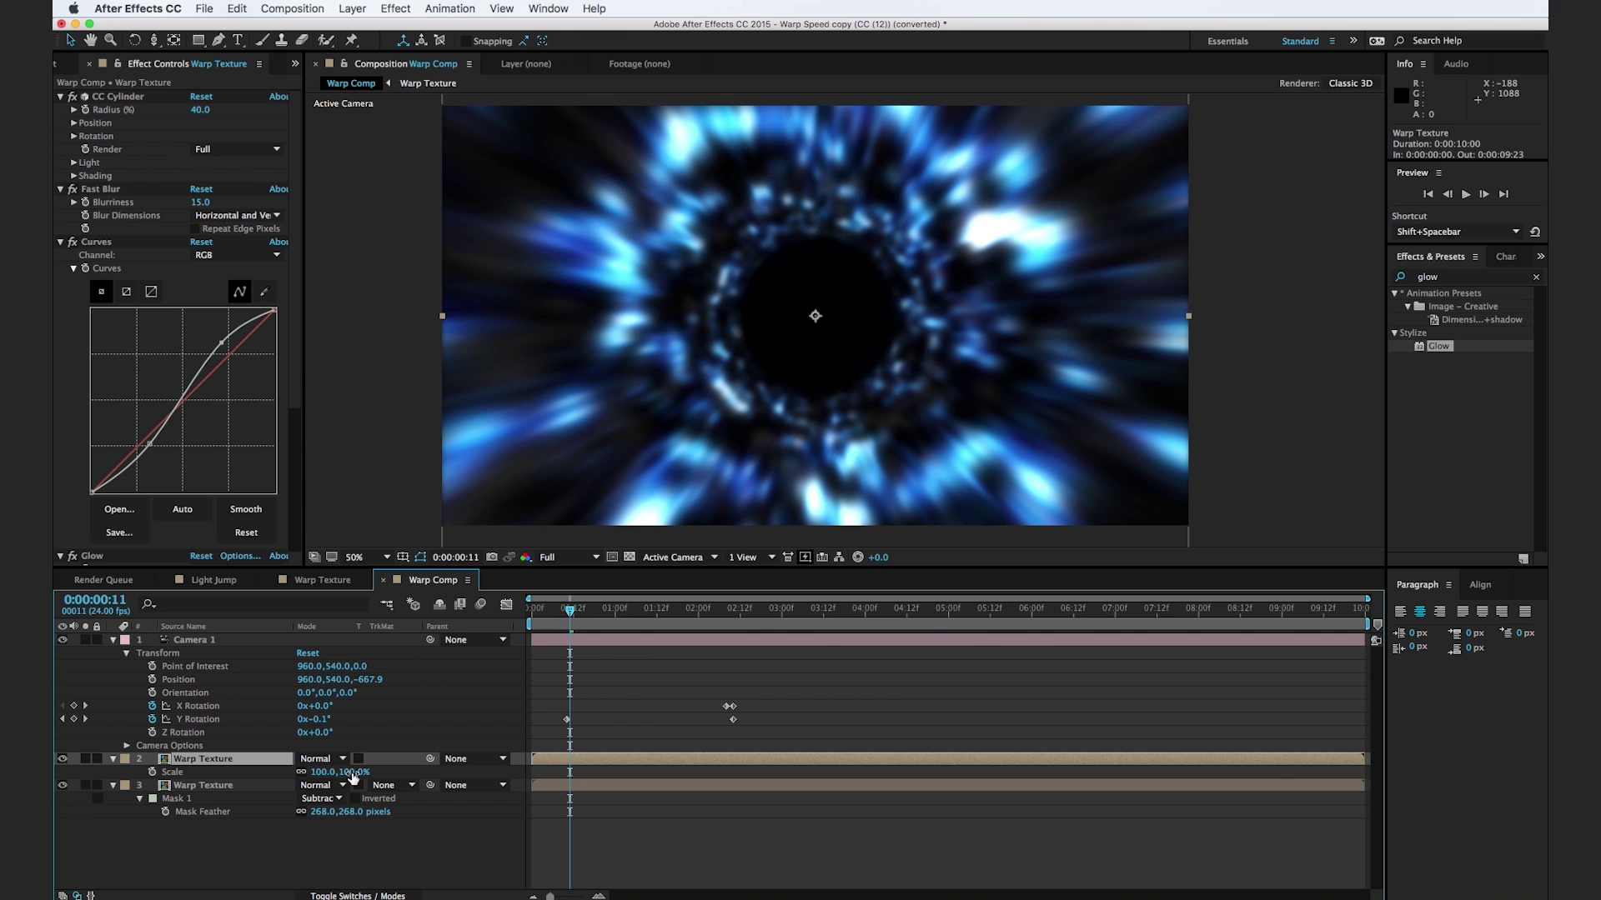
left_click_drag(352, 777, 298, 775)
left_click_drag(204, 760, 223, 827)
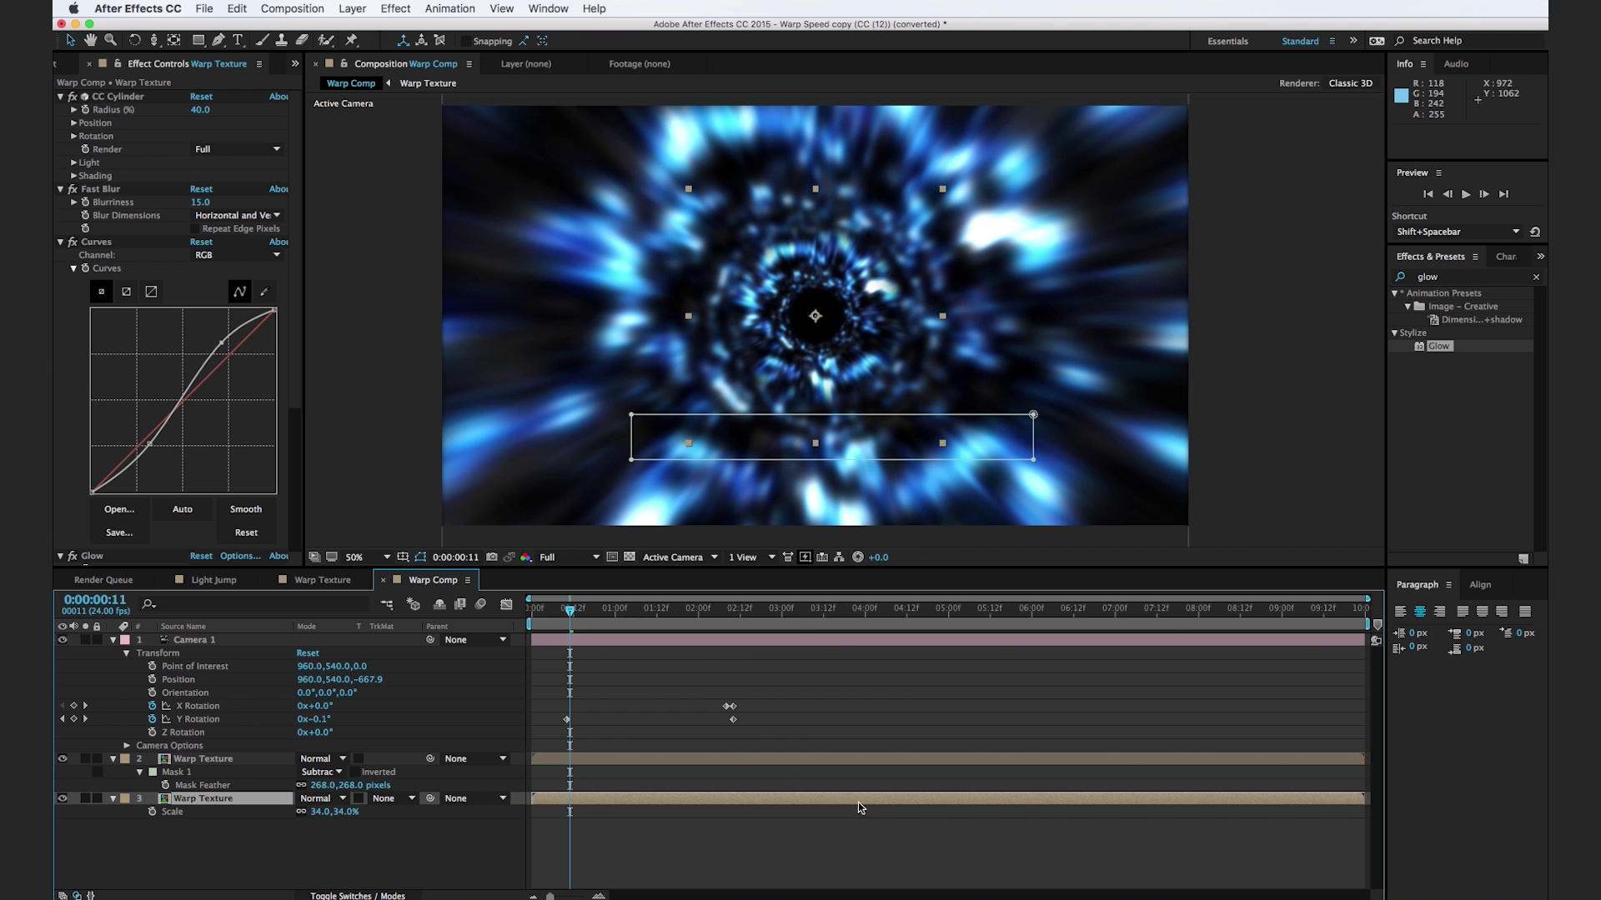
Step: Shift the 34% Warp Texture copy 11 frames earlier and scrub through the camera move
left_click_drag(882, 798, 844, 799)
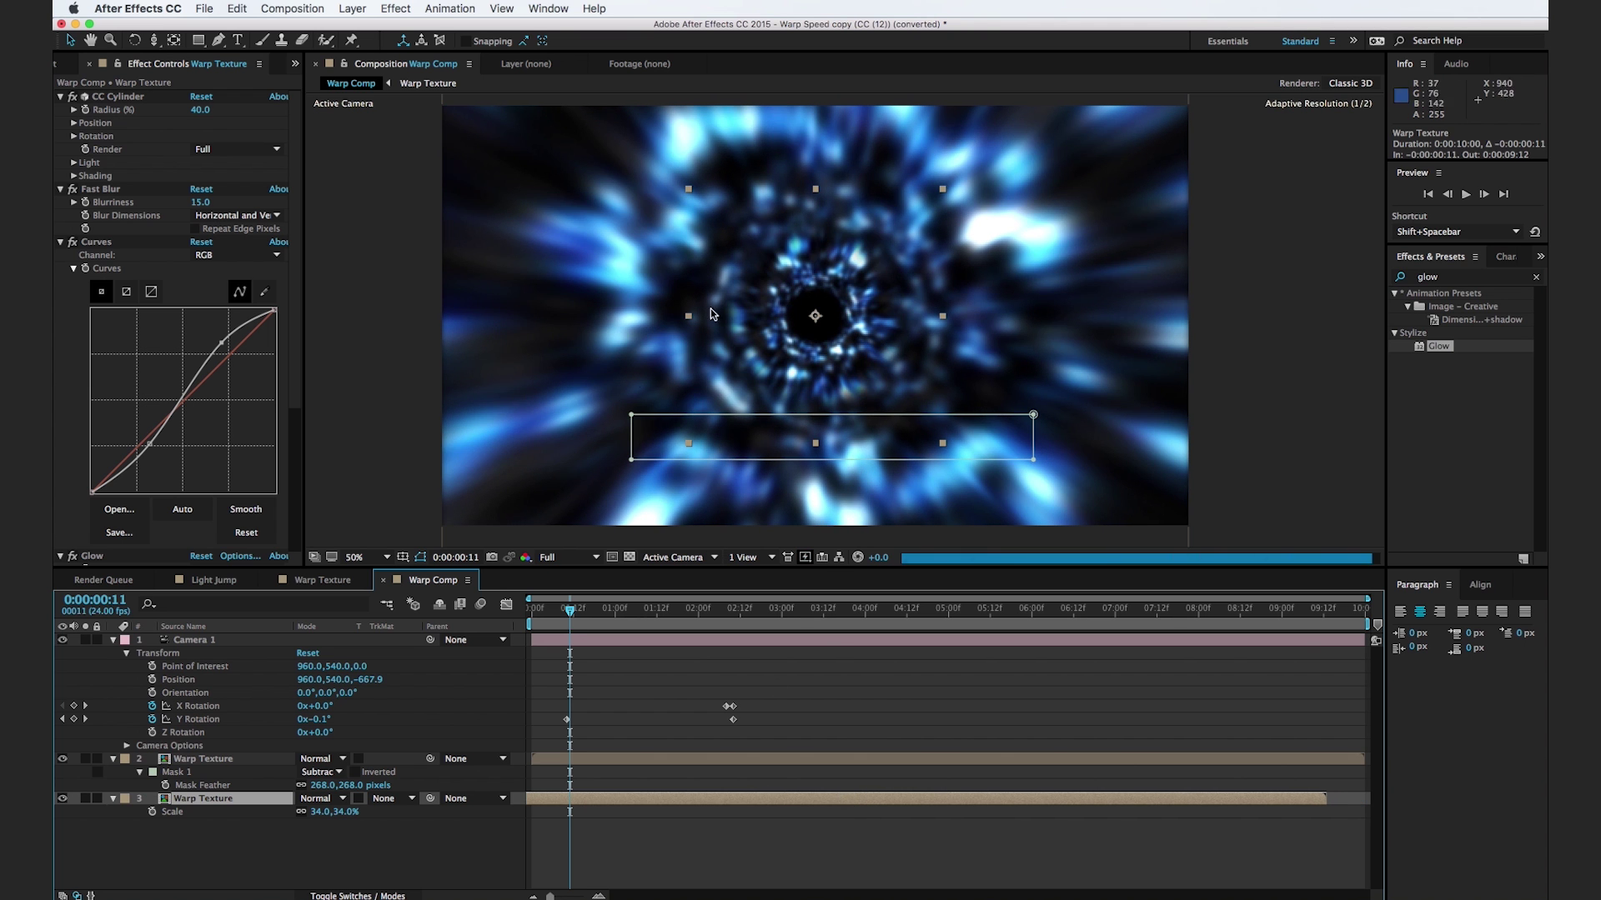
left_click(605, 613)
left_click_drag(604, 619, 705, 638)
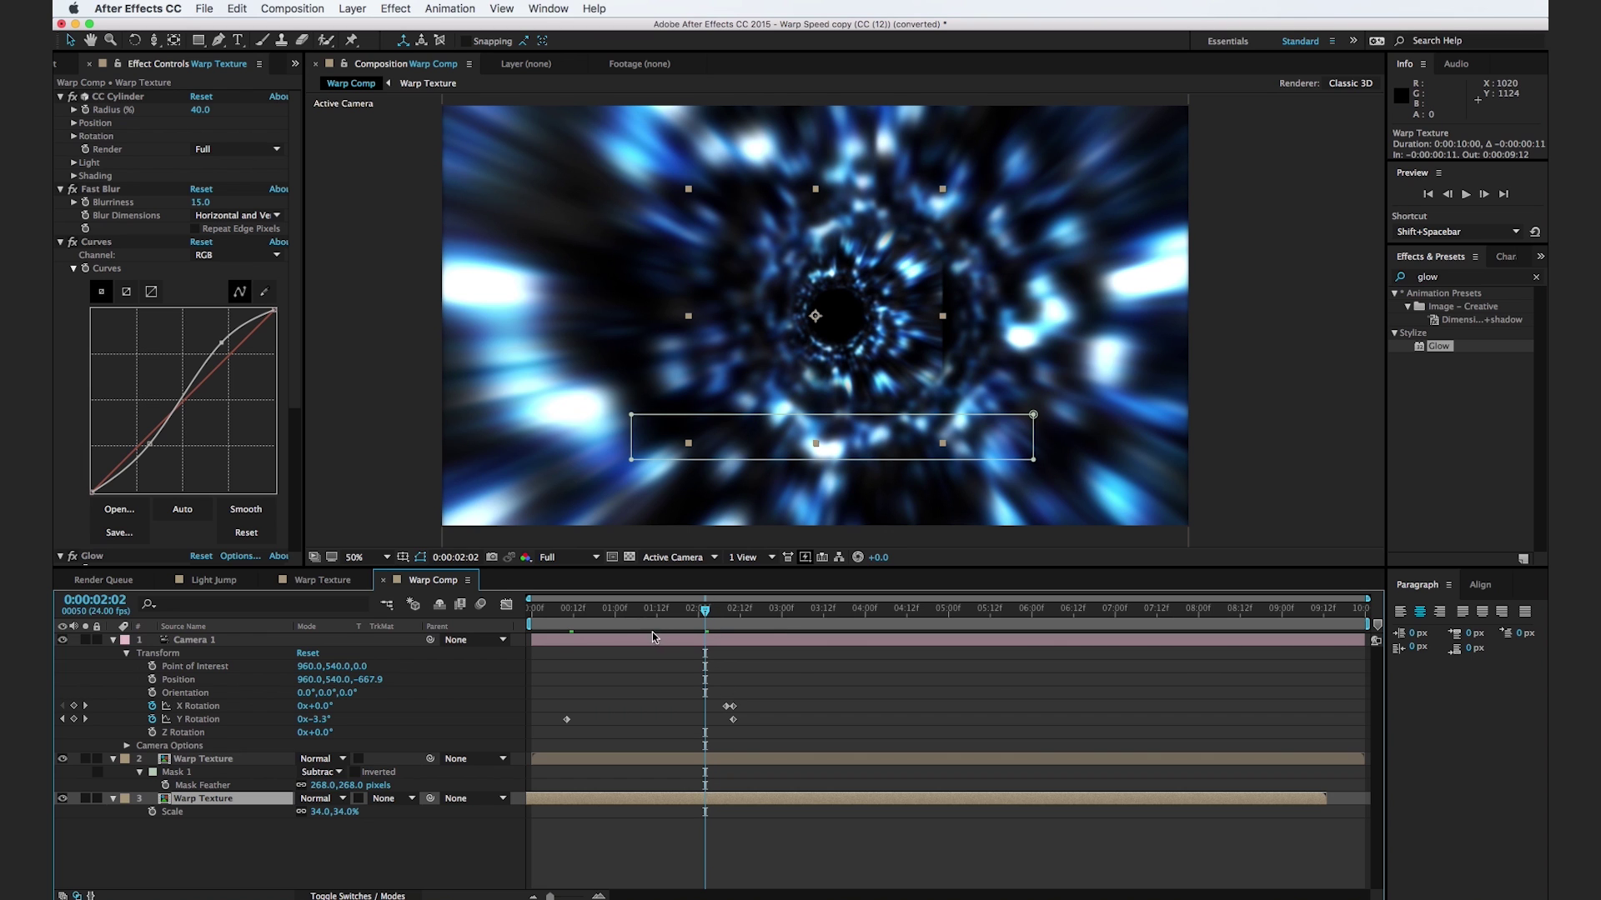
Step: Keyframe the 34% copy's Position from 960, 540 at 0:00:00:10 to about 1090, 540 at 0:00:02:07
left_click_drag(592, 626, 568, 667)
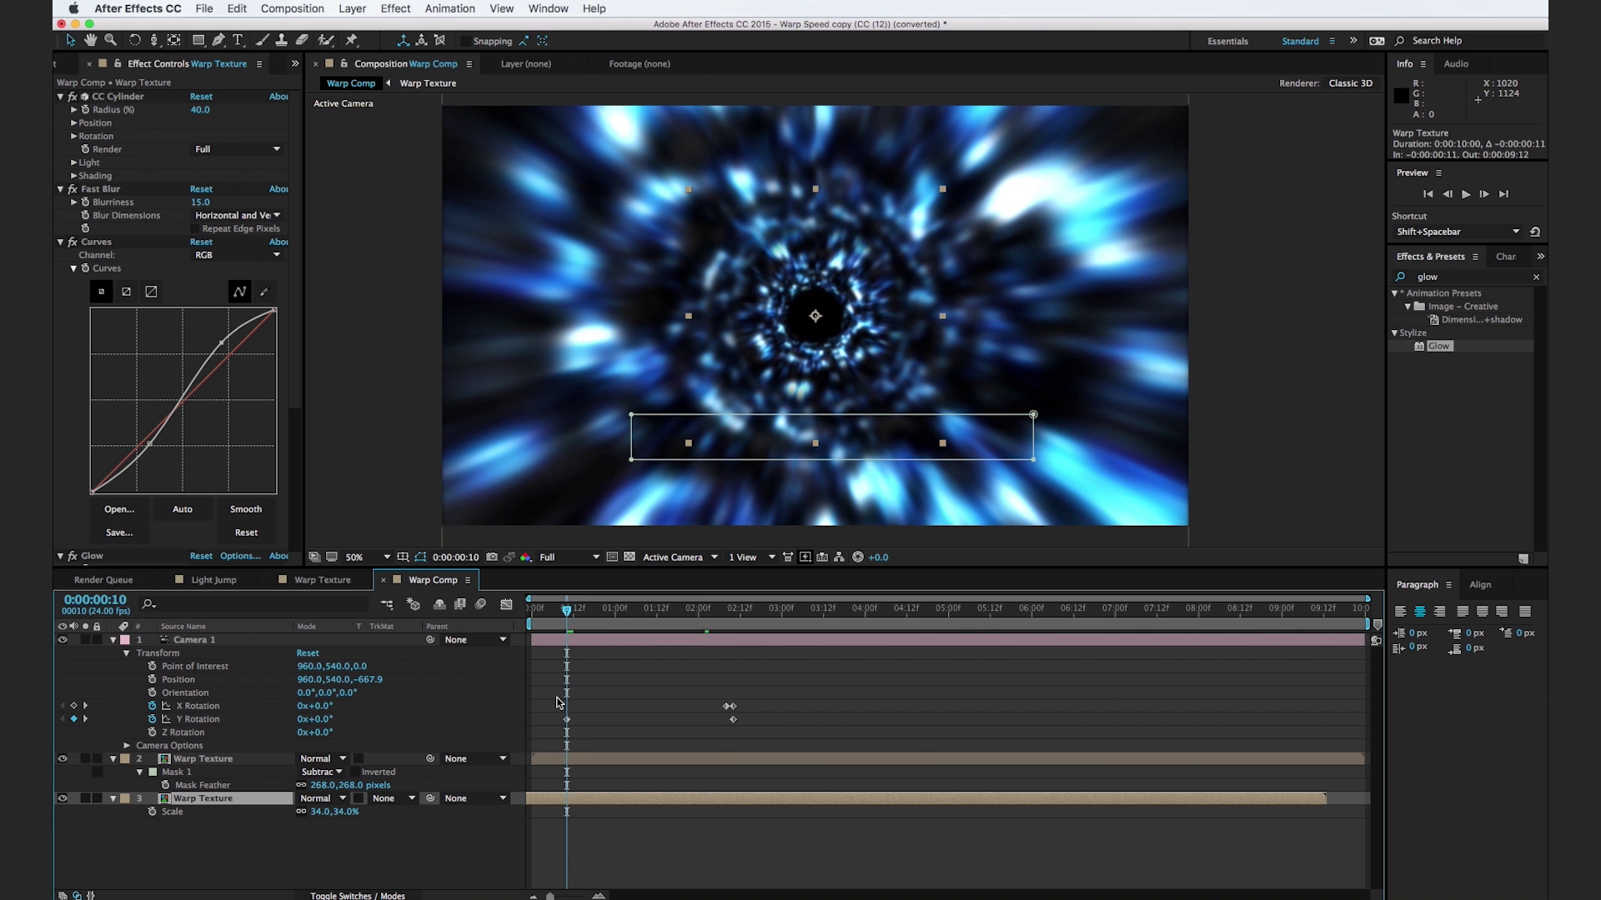
key("p")
left_click(152, 812)
left_click_drag(717, 621, 724, 750)
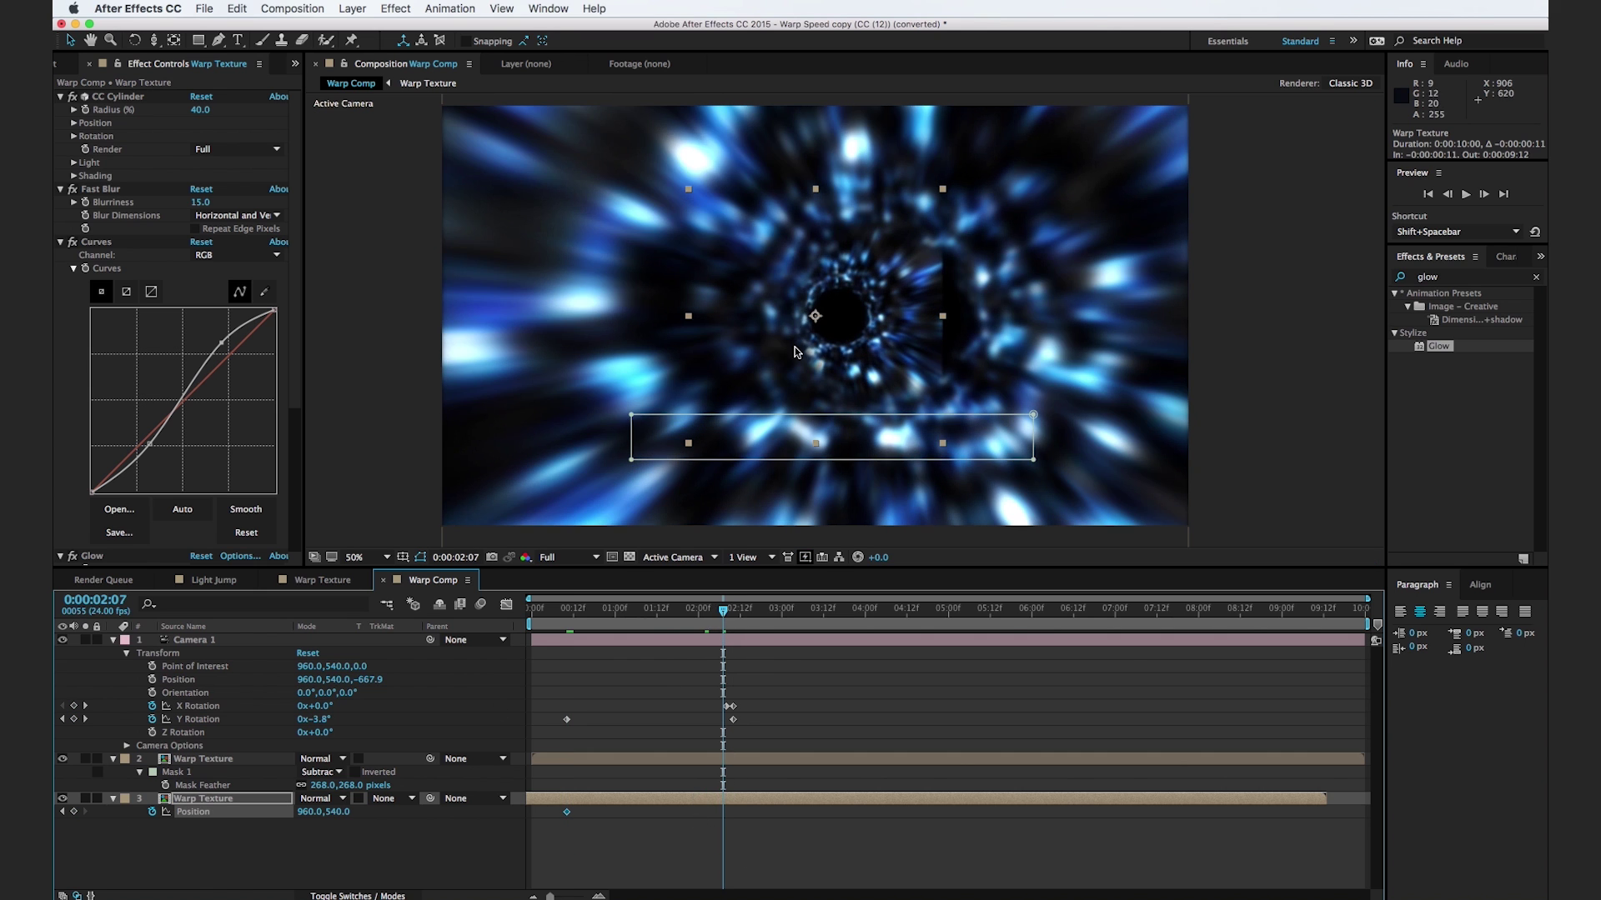
left_click_drag(795, 352, 846, 346)
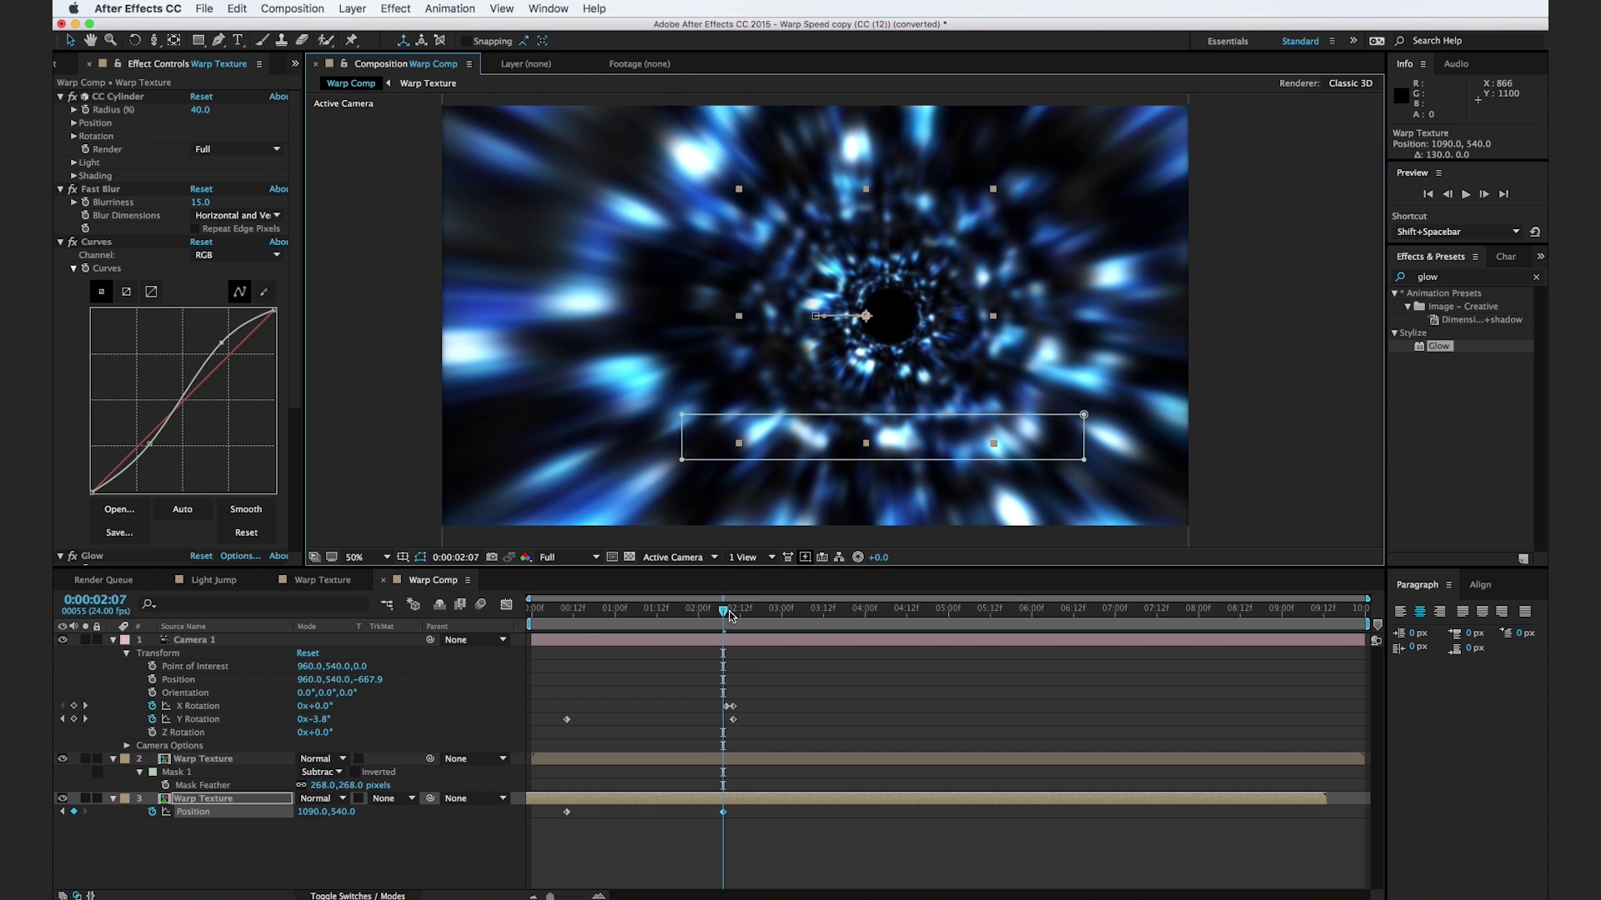
Step: Set the 34% copy's Position keyframe at 0:00:02:07 to 1103, 540 and scrub through the alignment
left_click_drag(724, 815, 735, 817)
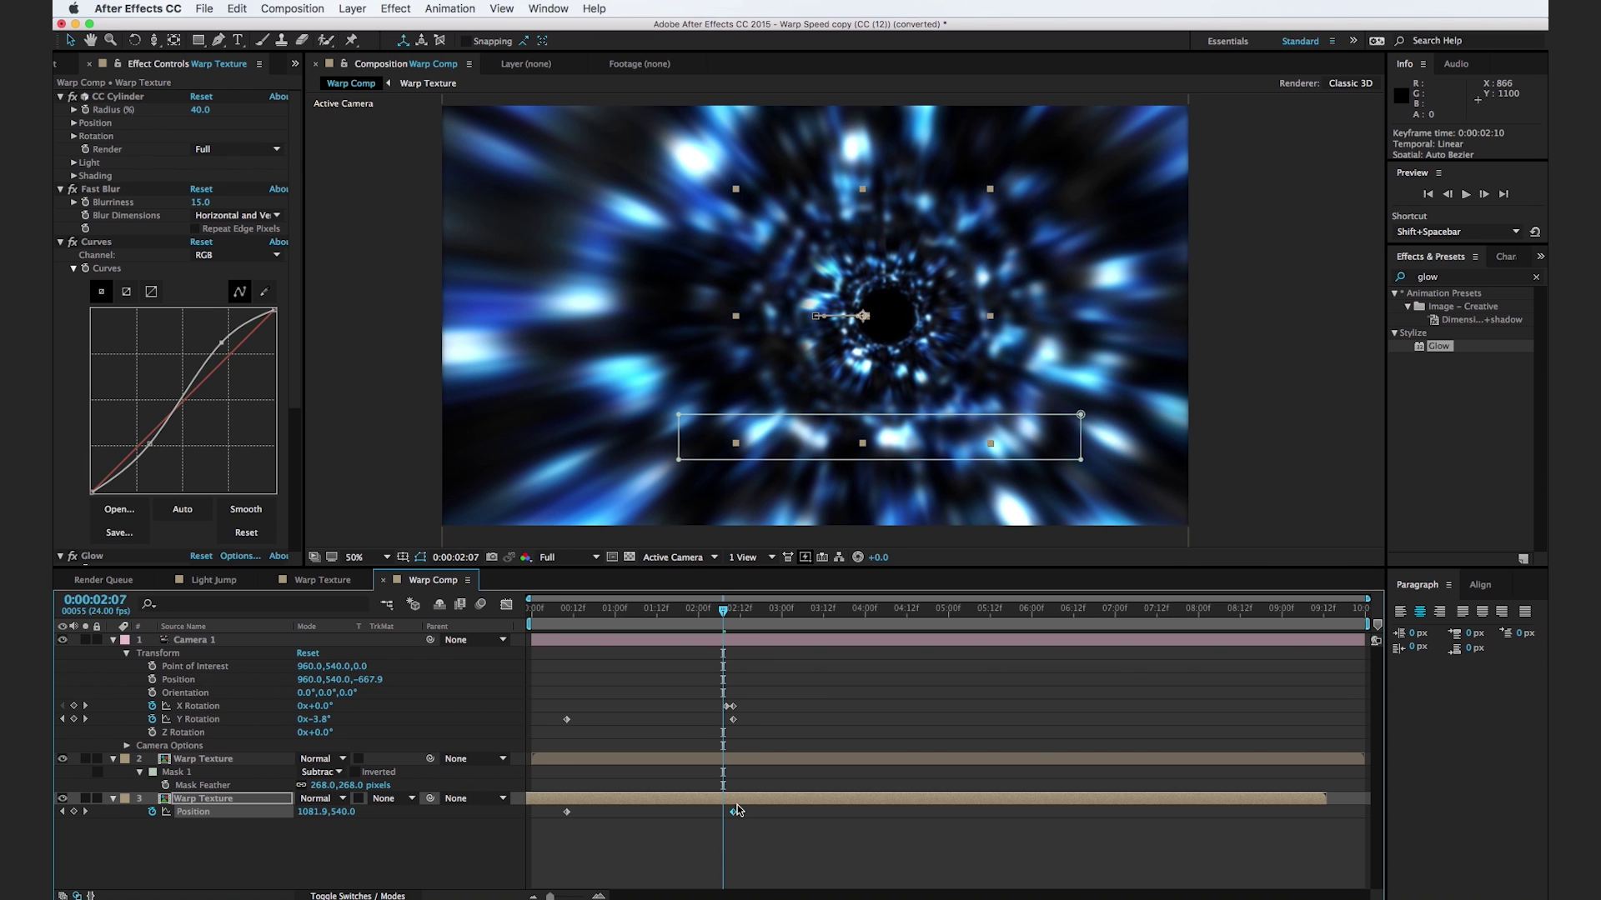
key("super+z")
left_click_drag(314, 815, 324, 815)
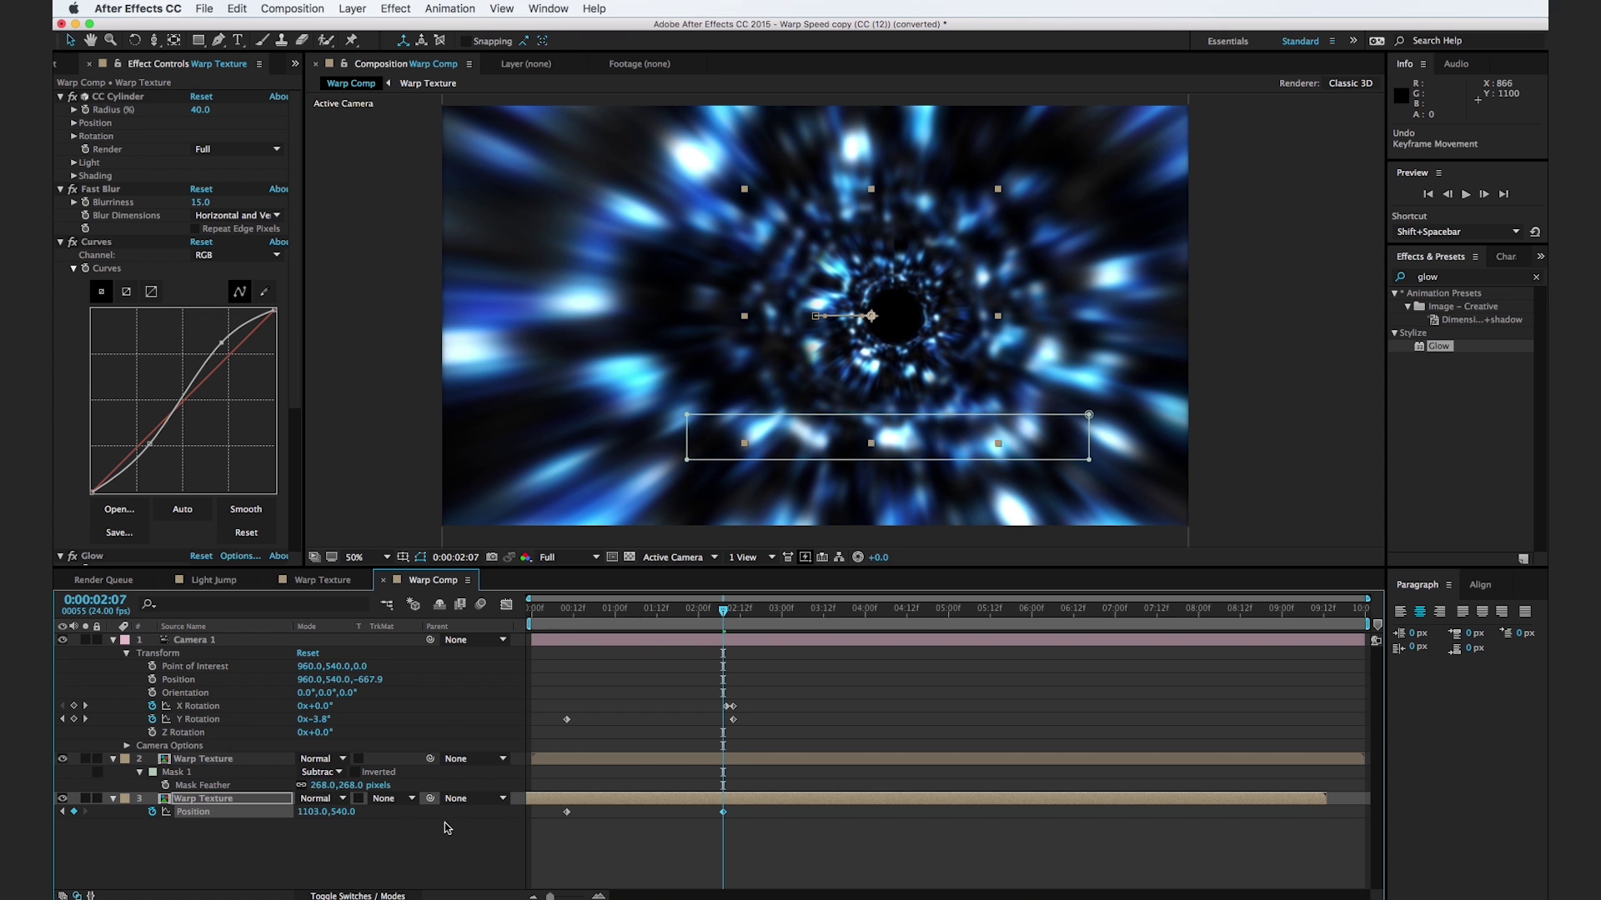
left_click_drag(670, 611, 643, 611)
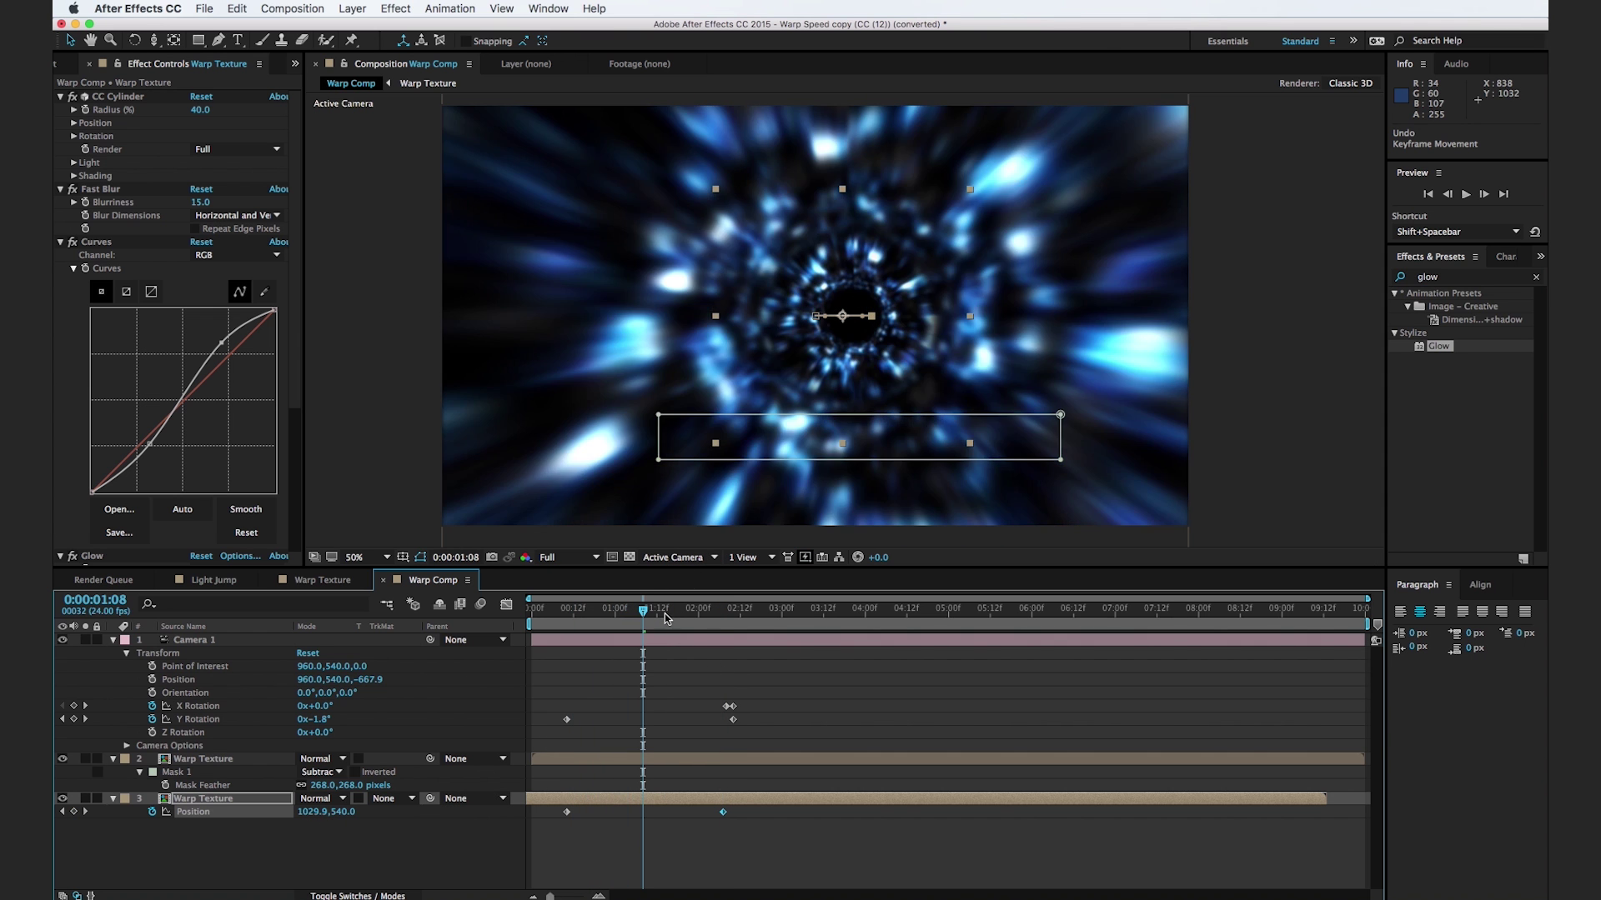
left_click(699, 611)
left_click_drag(699, 612, 719, 611)
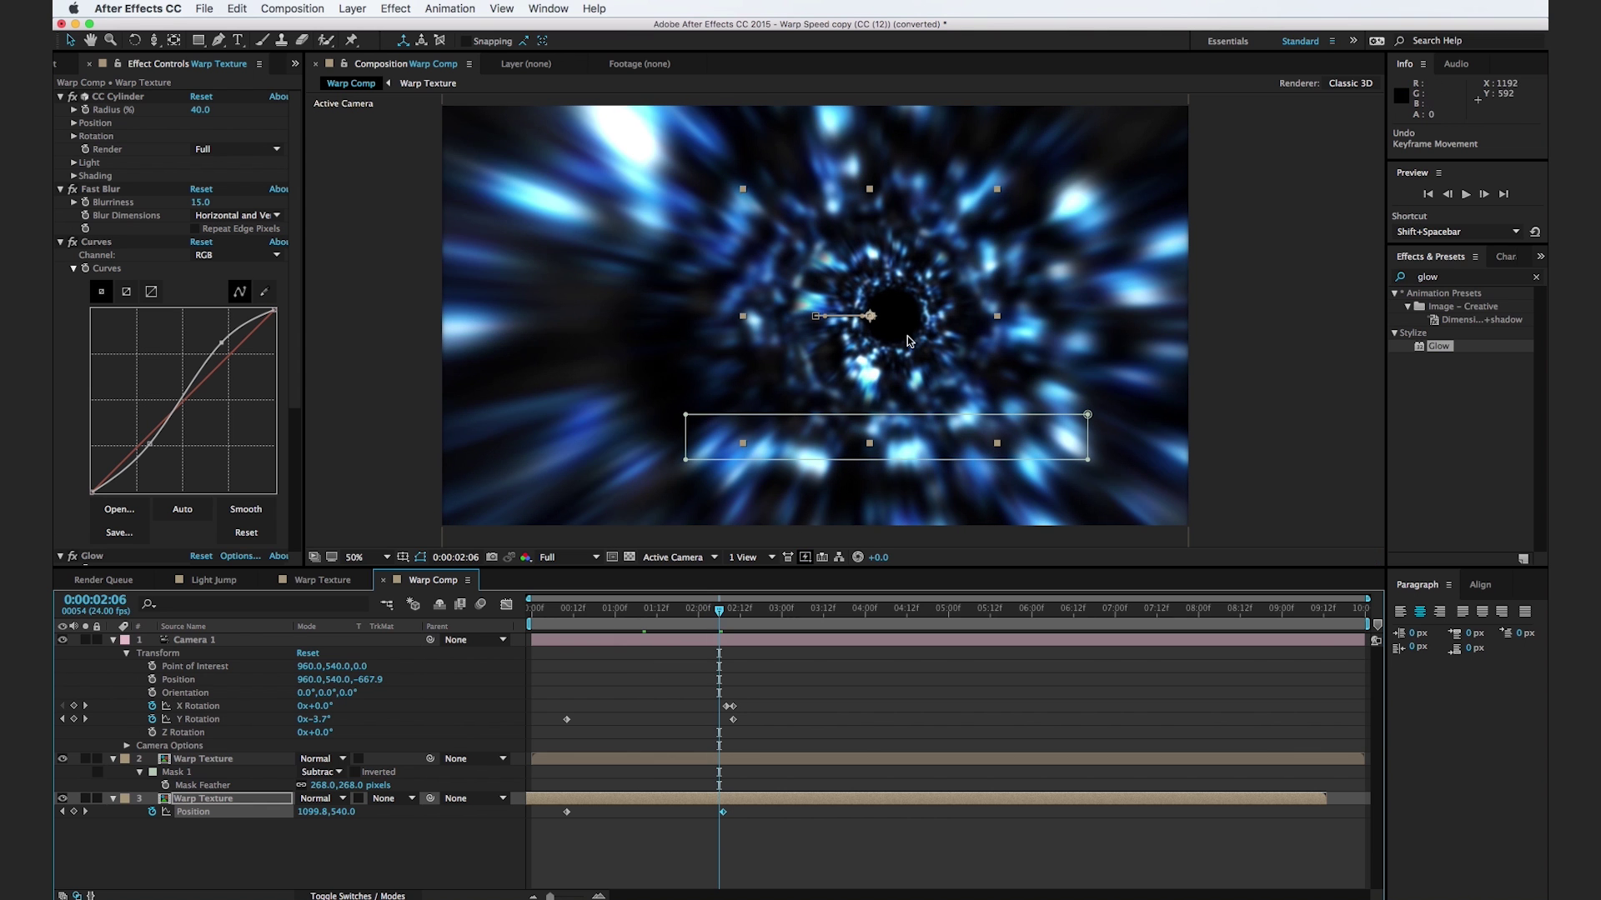
Step: Duplicate the 34% Warp Texture layer at 0:00:00:10 and scale the lower copy to 12%
left_click_drag(726, 618, 565, 675)
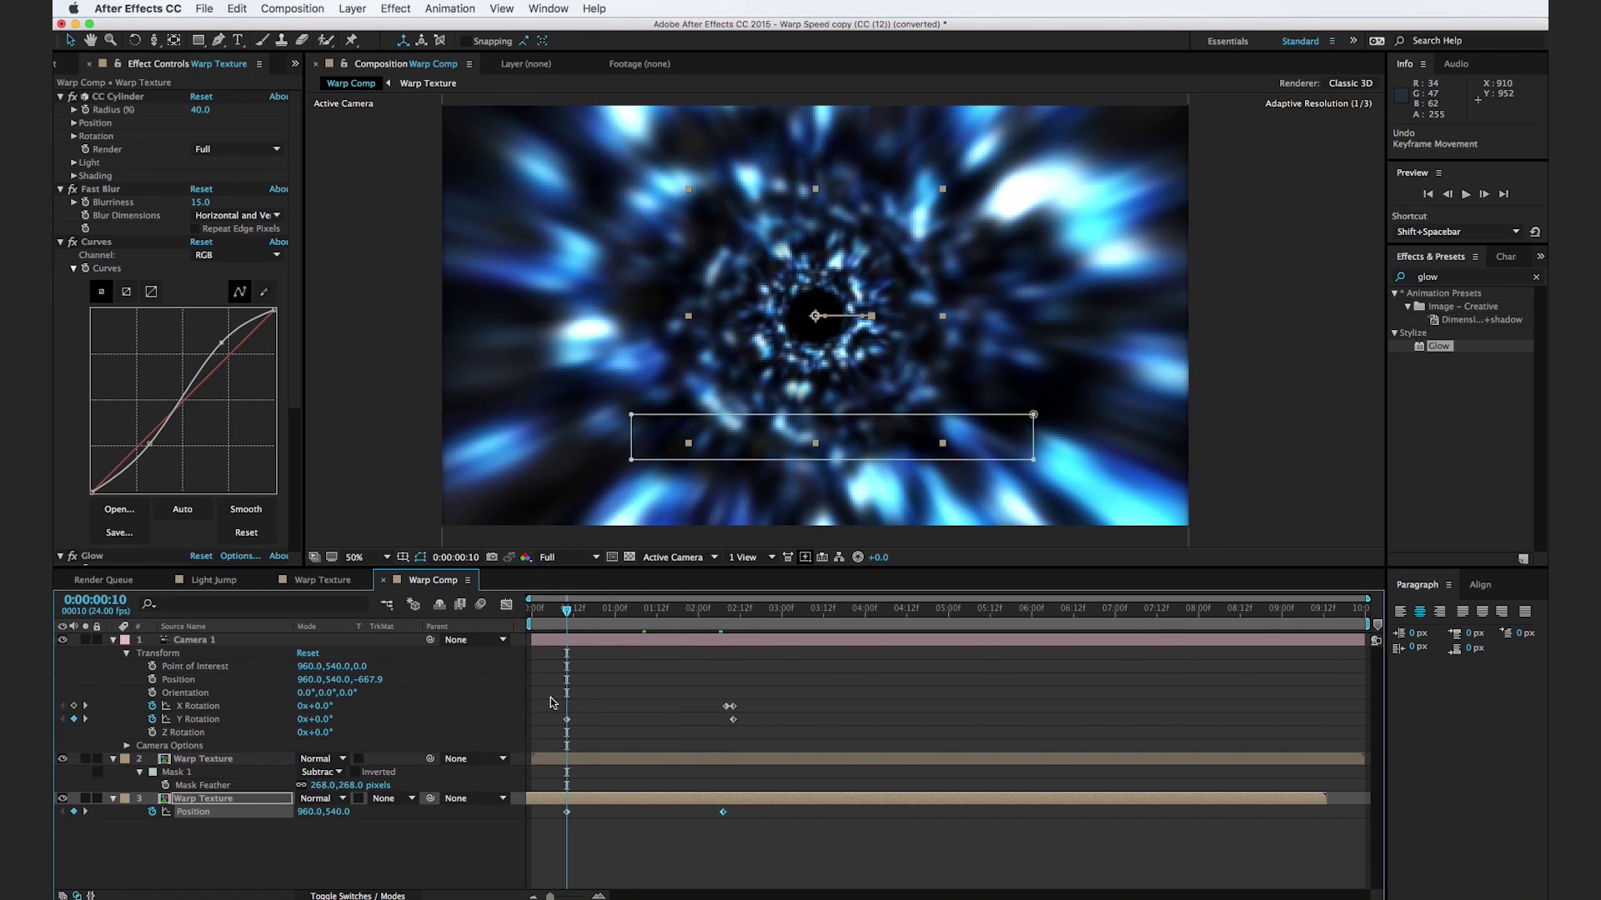
left_click(269, 800)
key("super+d")
left_click(252, 815)
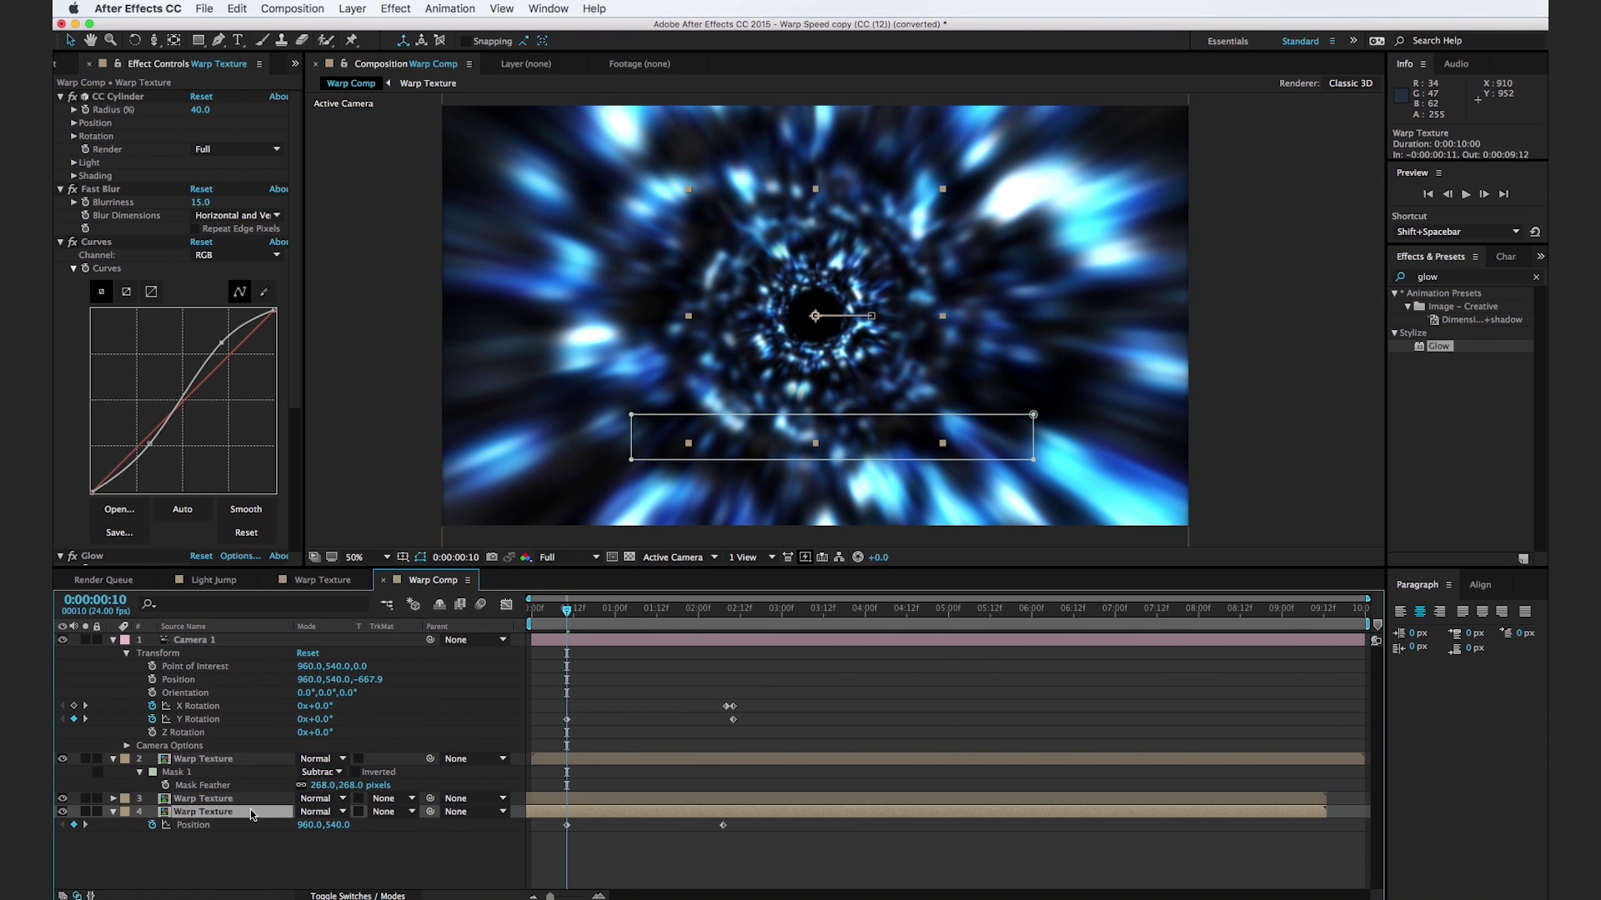
key("s")
left_click_drag(341, 833, 409, 839)
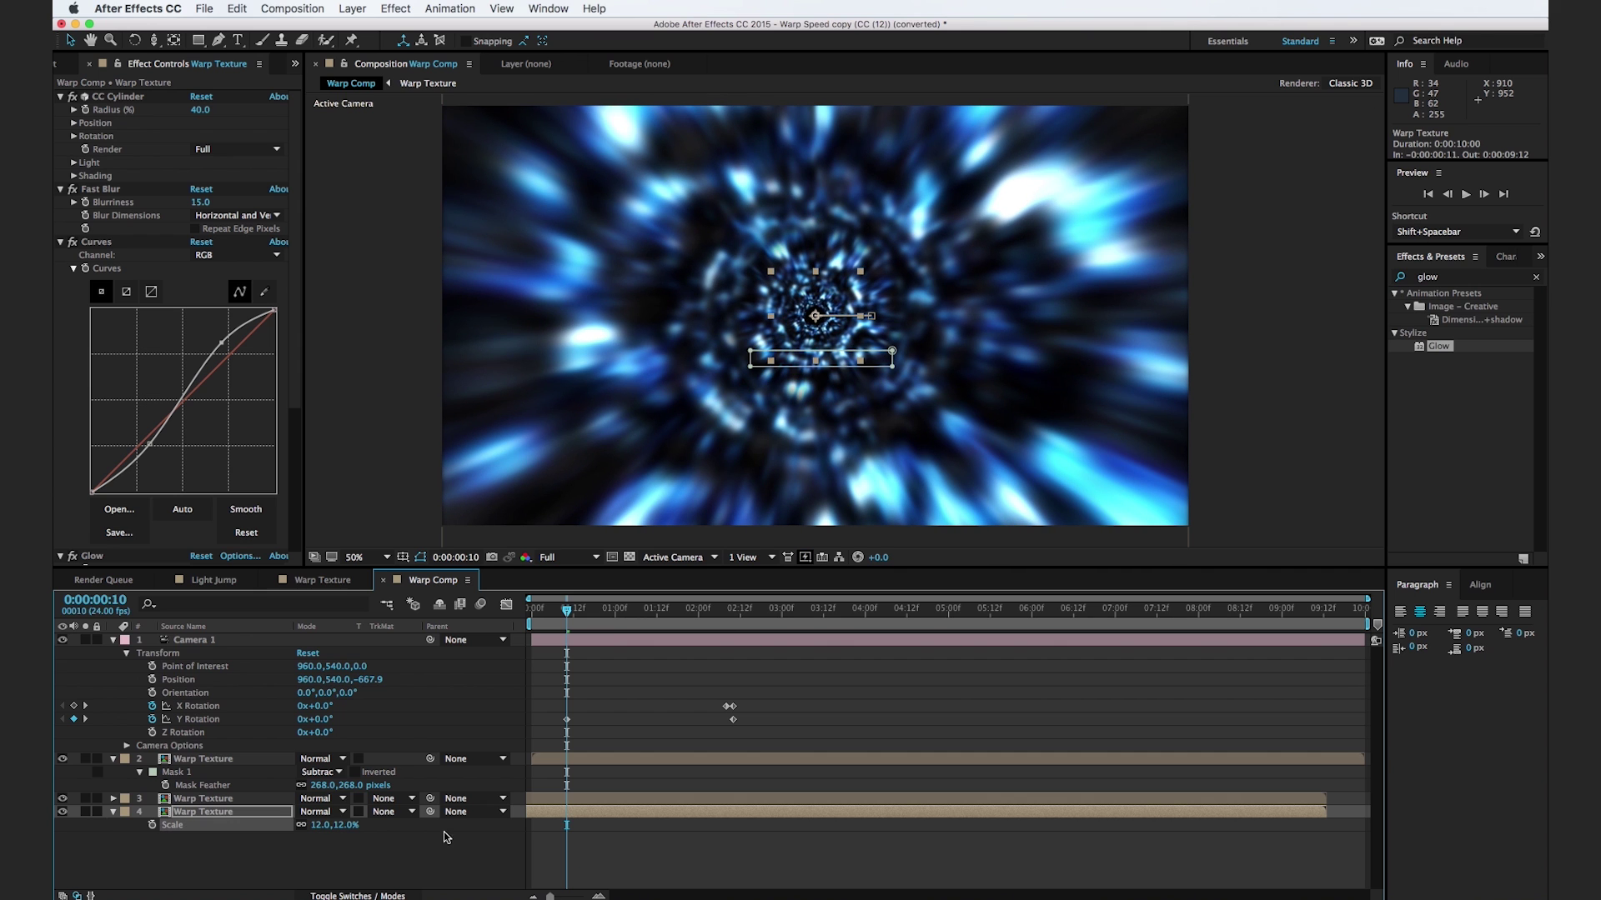
Step: Shift the 12% copy six frames earlier and realign its Position keyframes to start at 0:00:00:10
left_click_drag(605, 815, 583, 817)
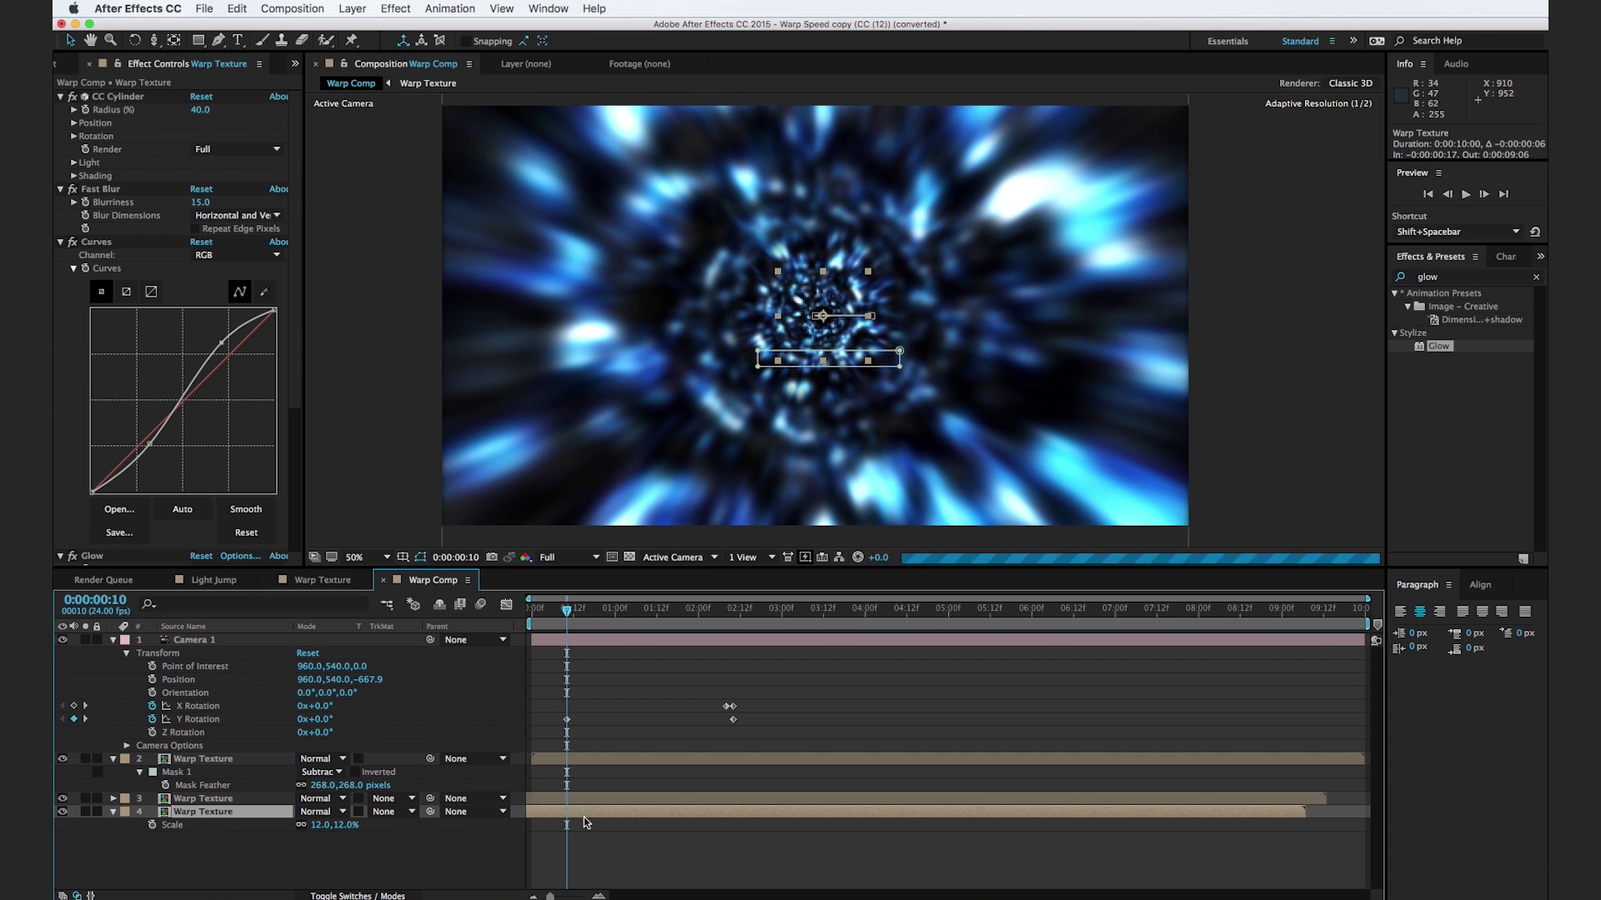
key("p")
left_click_drag(730, 842, 568, 828)
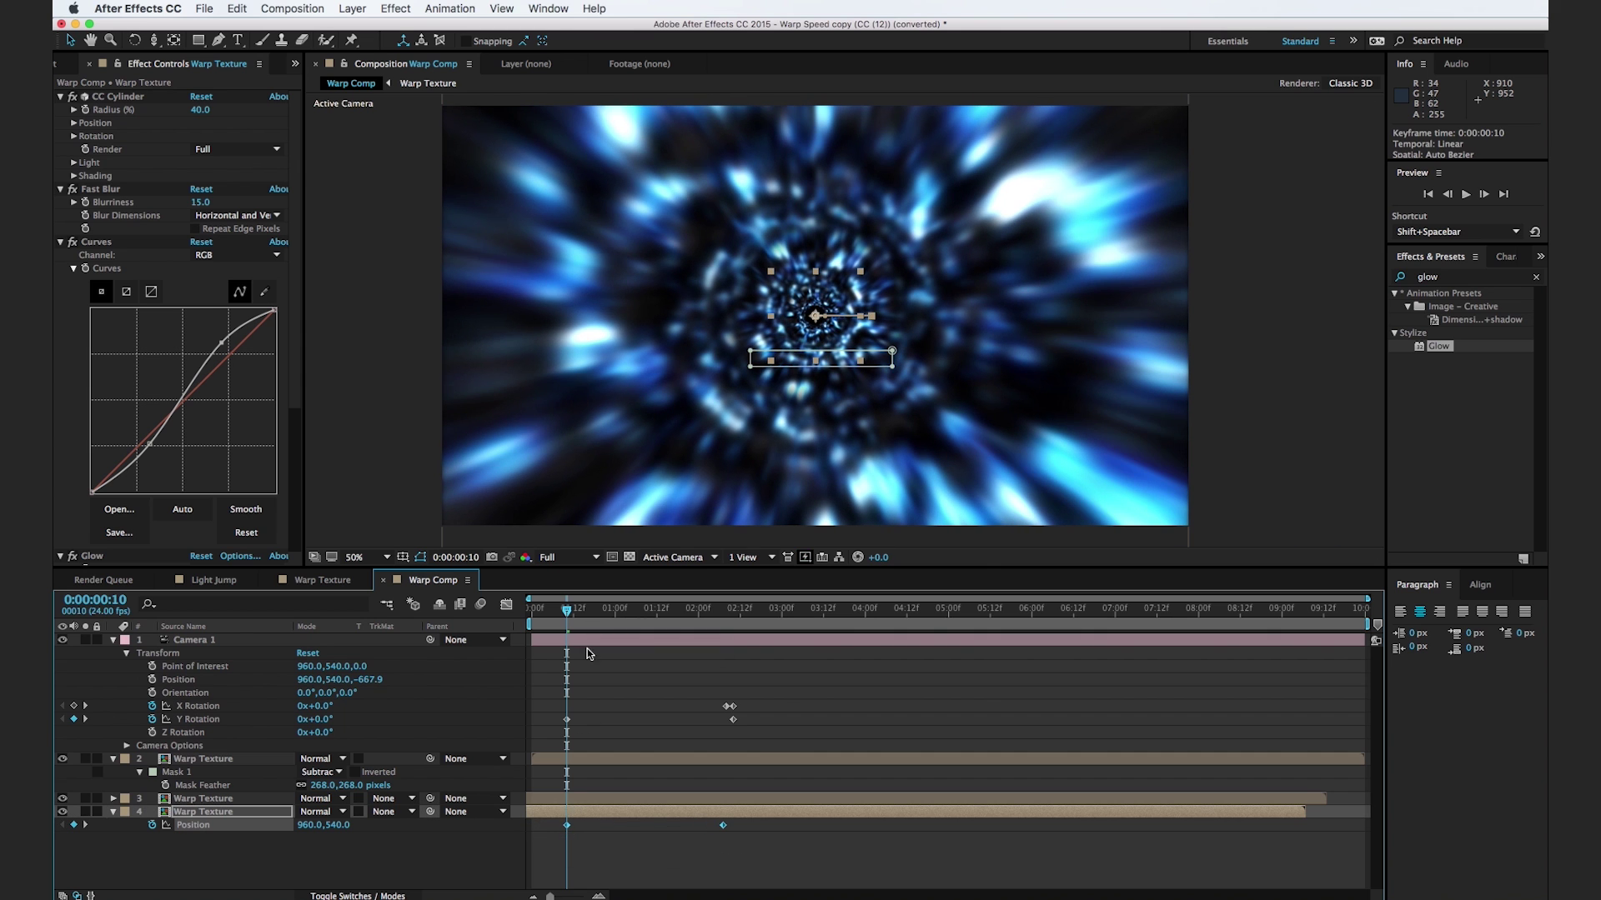
Step: Set the 12% copy's Position keyframe at 0:00:02:07 to 1158, 540
left_click(711, 671)
left_click(723, 614)
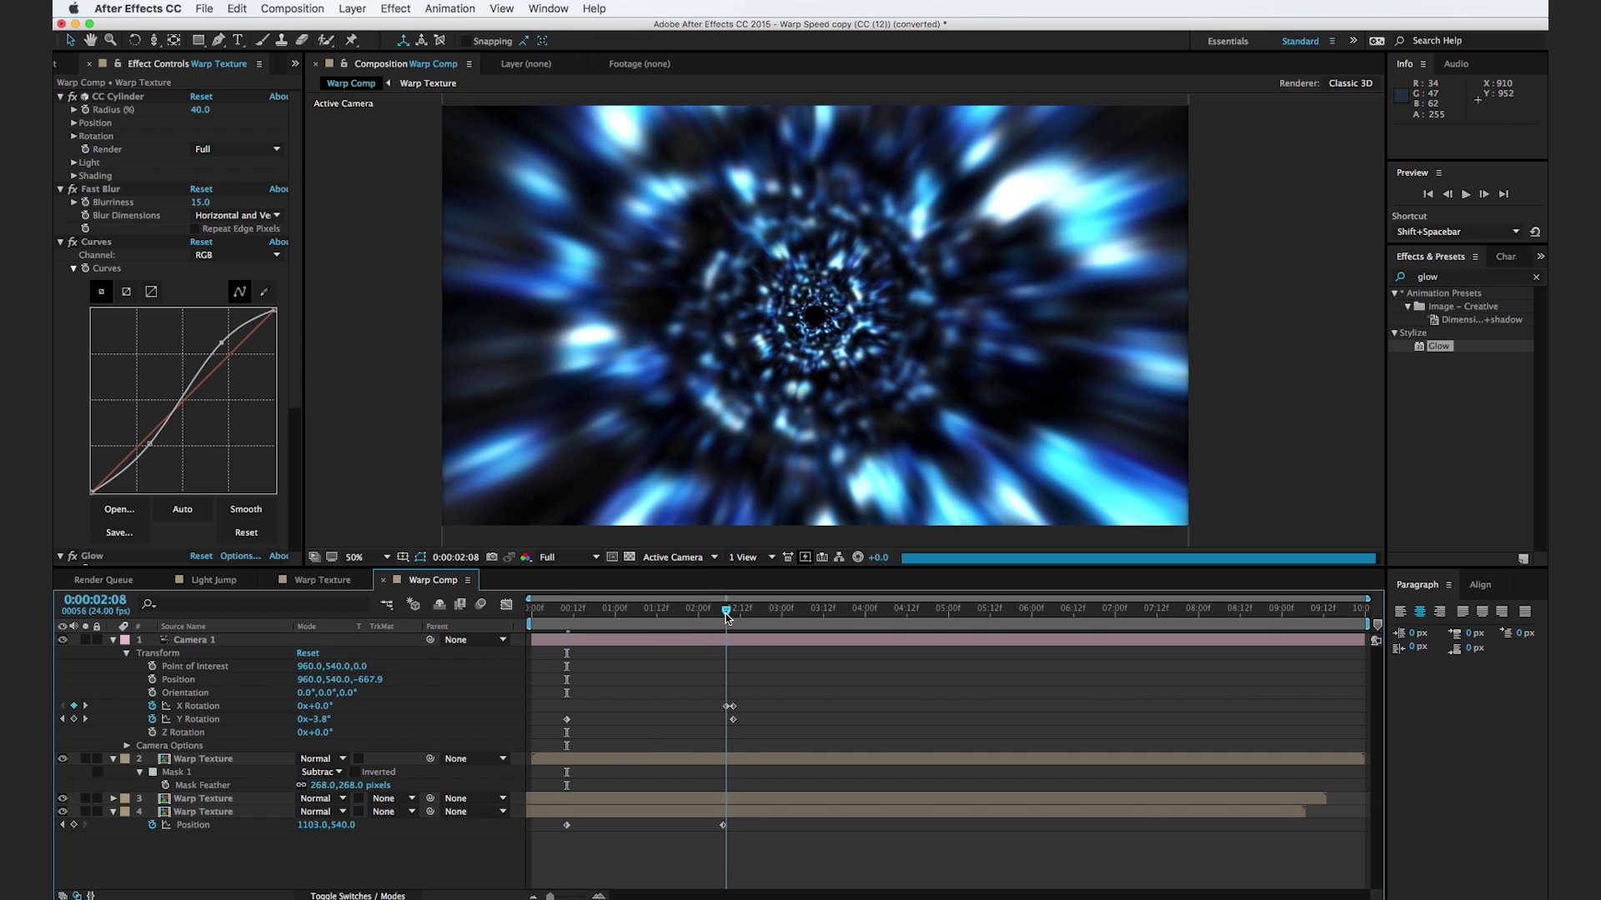
mouse_move(324, 824)
left_mouse_down()
mouse_move(390, 825)
mouse_move(346, 825)
left_mouse_up()
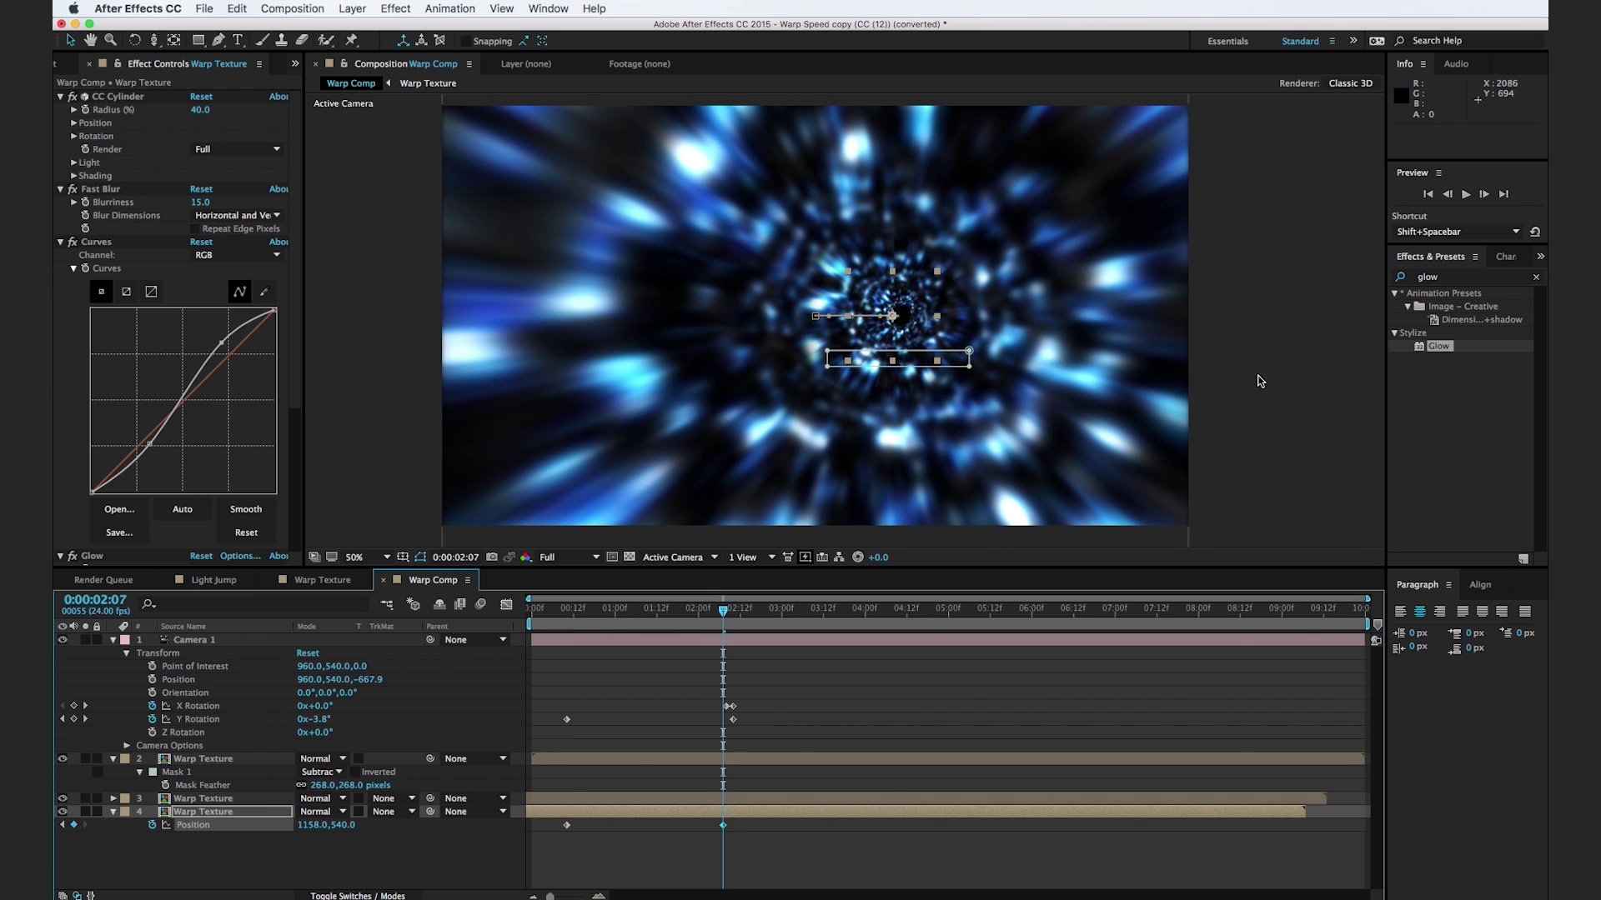
left_click(398, 695)
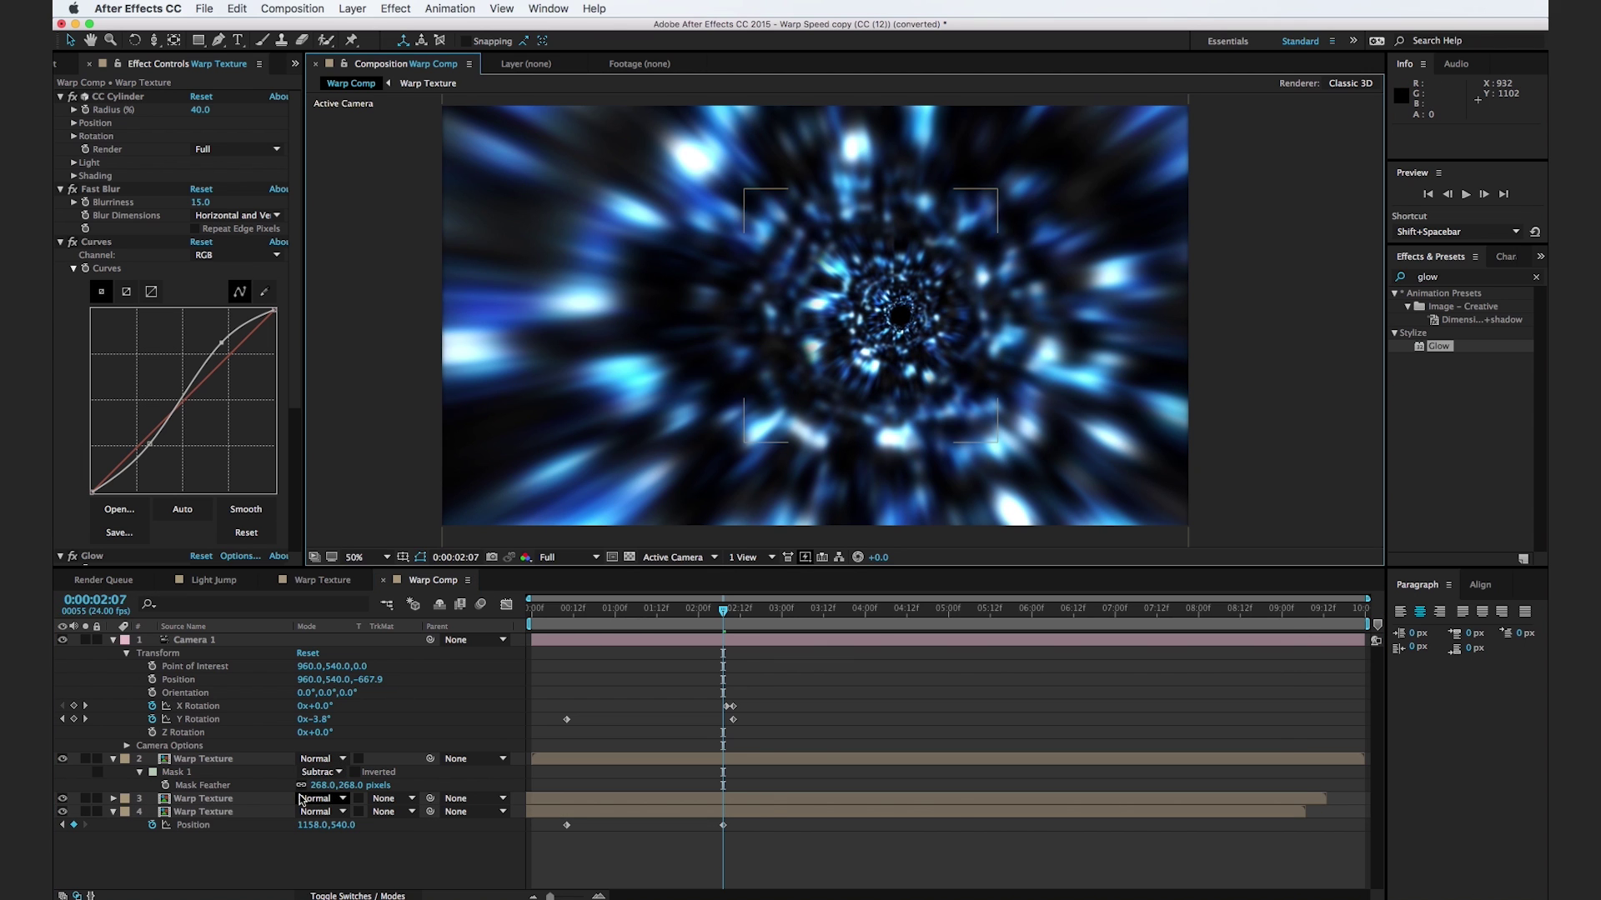
Step: Duplicate the 12% Warp Texture layer and scale the lowest copy to 6%
left_click(272, 812)
key("super+d")
left_click(239, 825)
key("s")
left_click_drag(343, 846, 334, 846)
Step: Move the 6% copy to about 1171.5, 540.5 at 0:00:02:07 and check its Position at 0:00:00:10
scroll(856, 340, "up", 4)
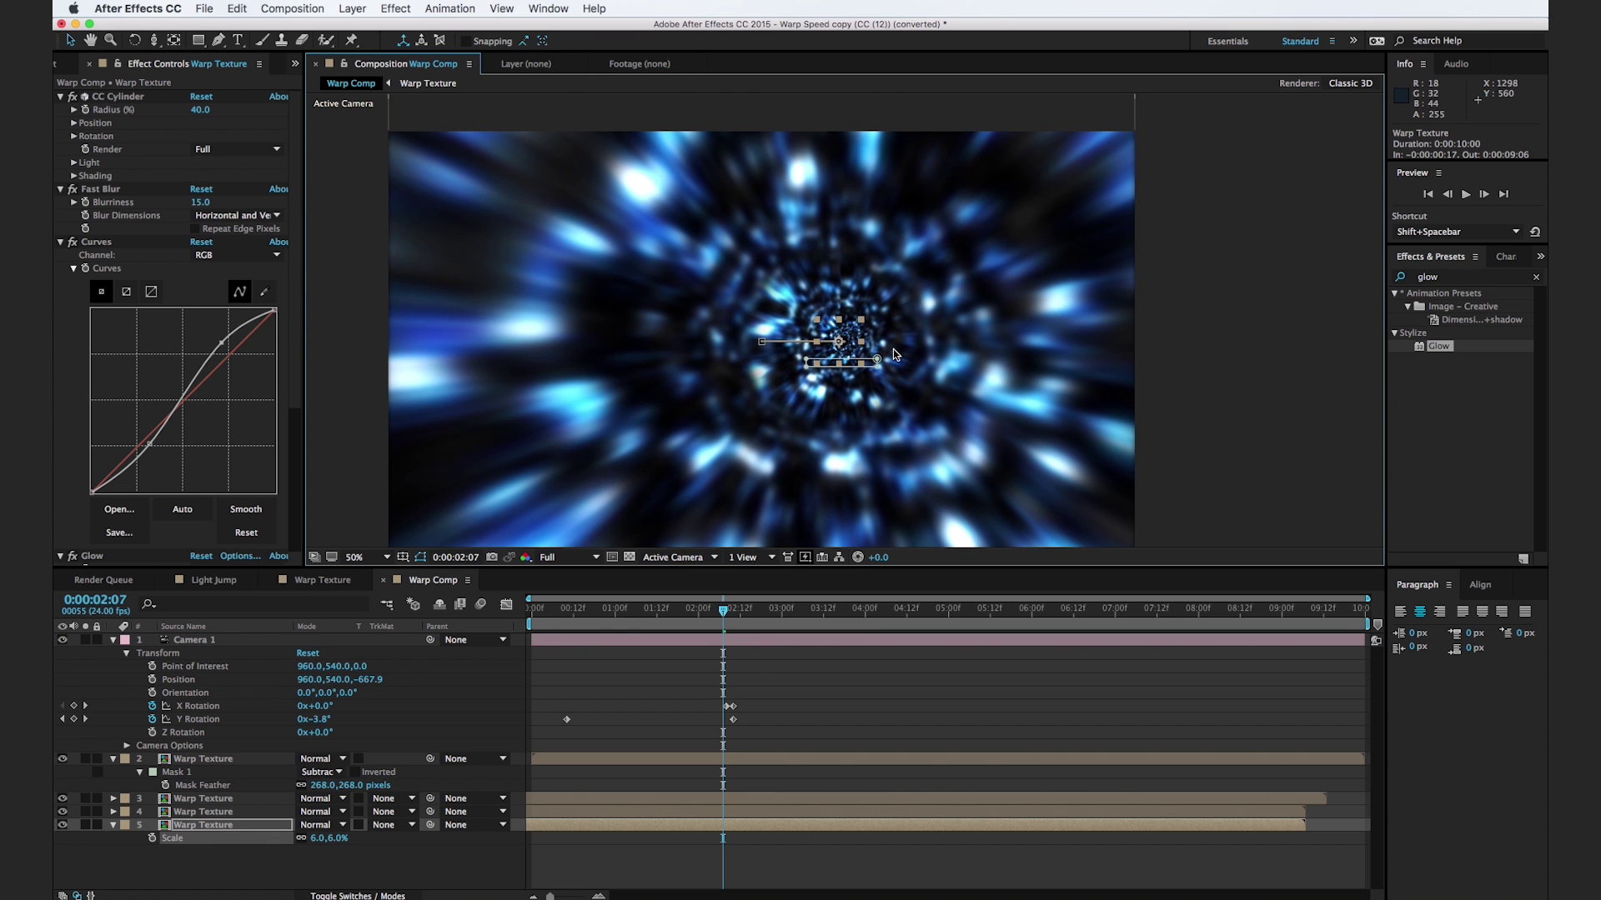
left_click_drag(821, 410, 848, 373)
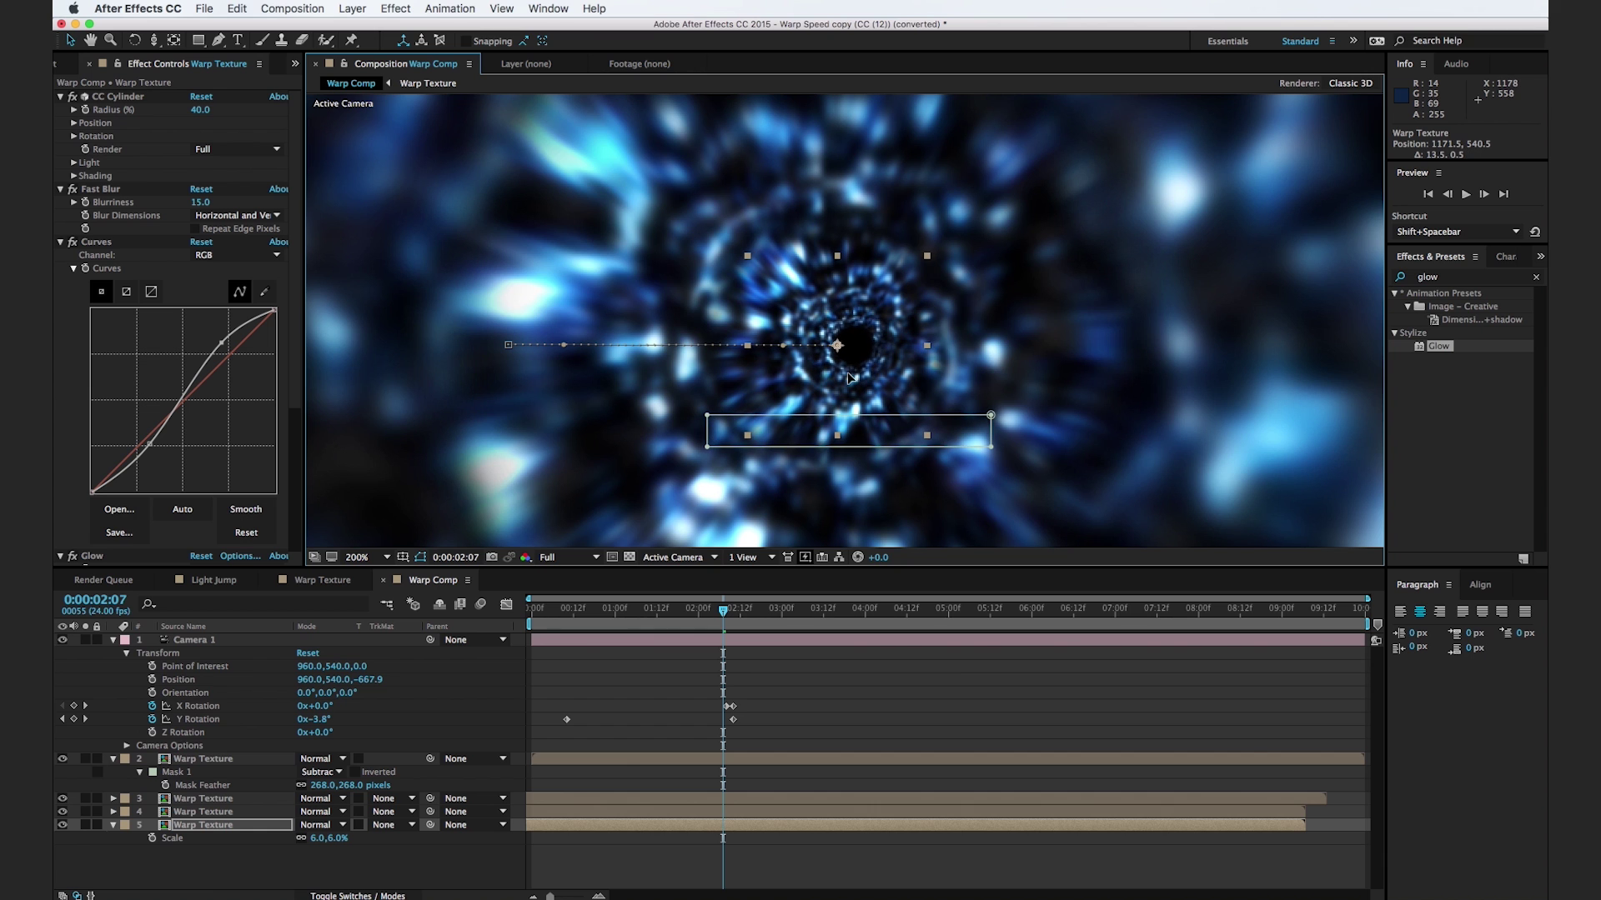
left_click_drag(577, 621, 568, 627)
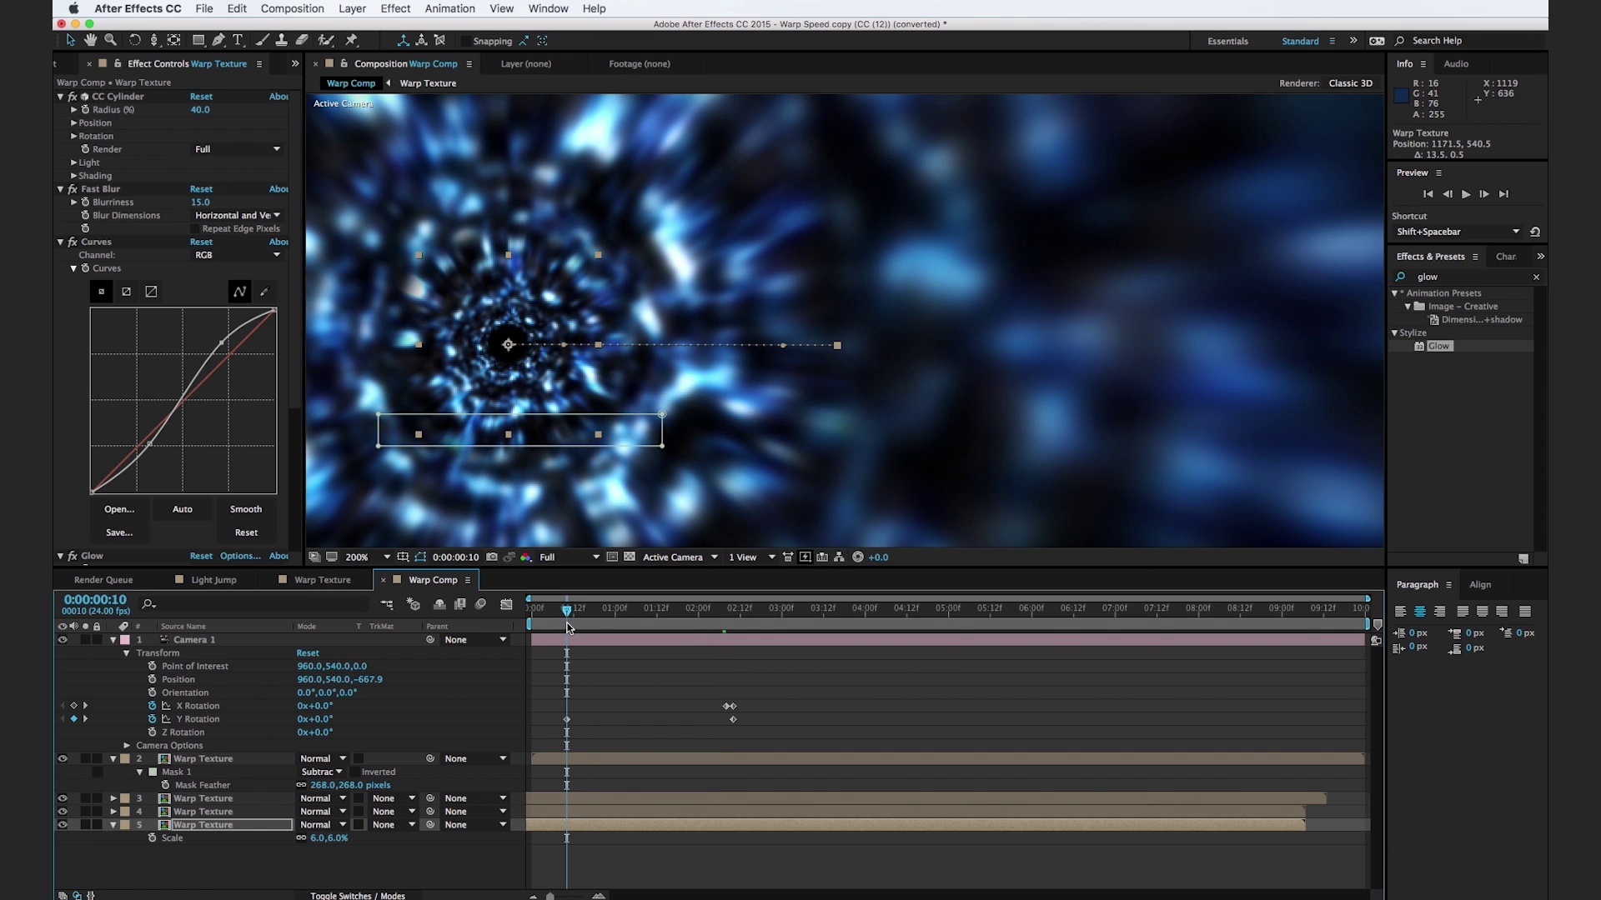
key("p")
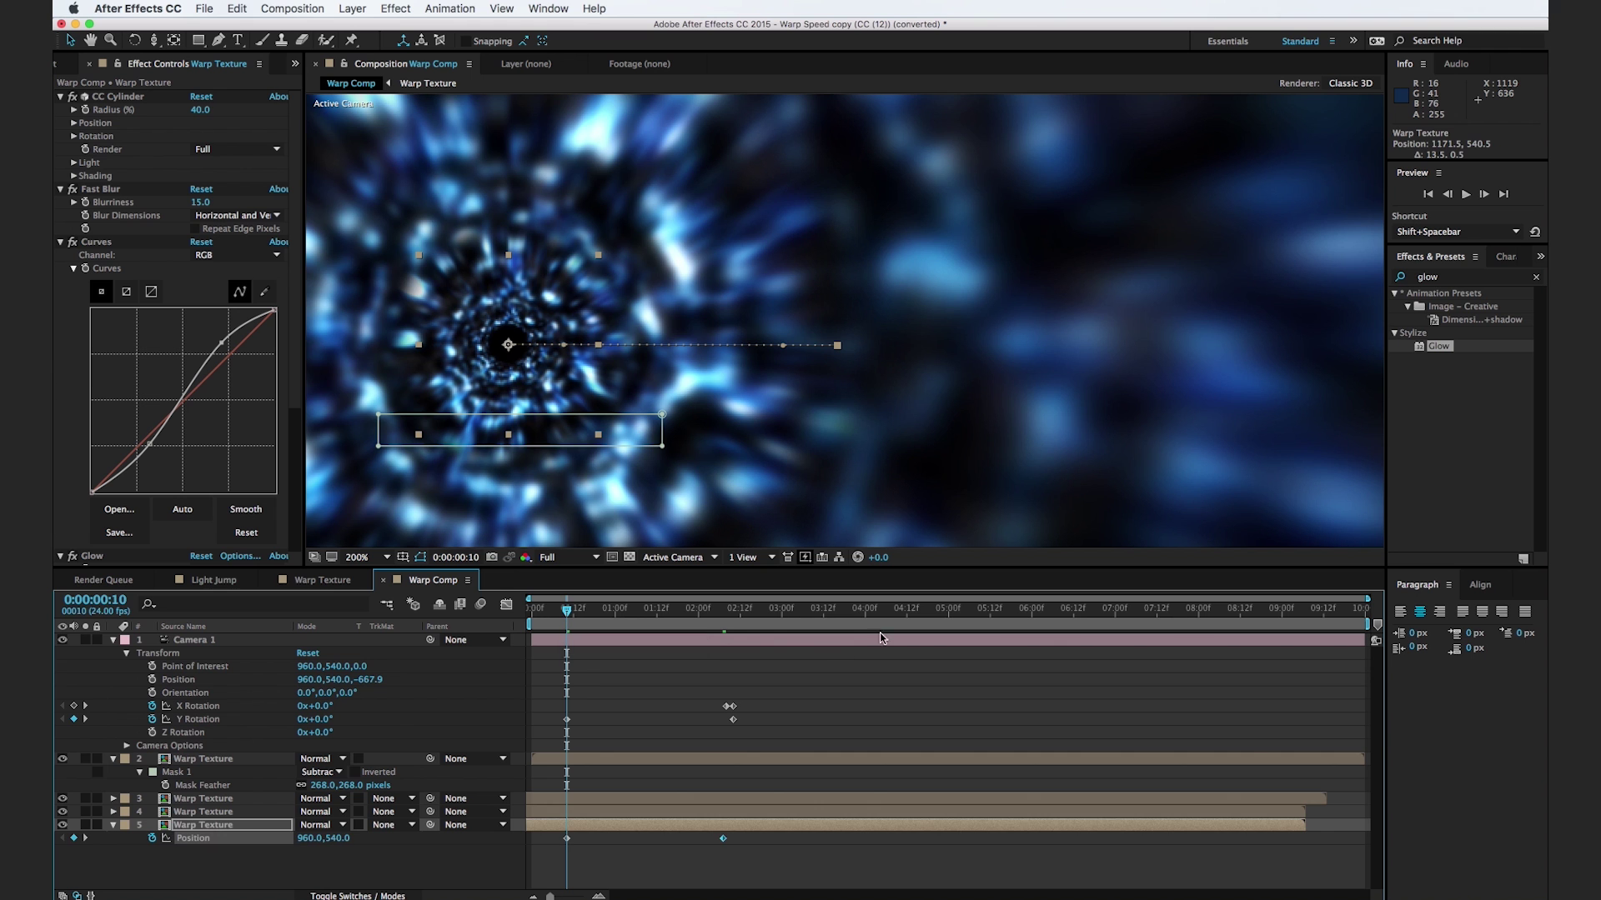
Step: Adjust the 6% copy's Position keyframe at 0:00:02:07 to 1168.5, 540.5 and scrub through the tunnel move
left_click(720, 647)
left_click(718, 615)
left_click_drag(720, 615, 724, 615)
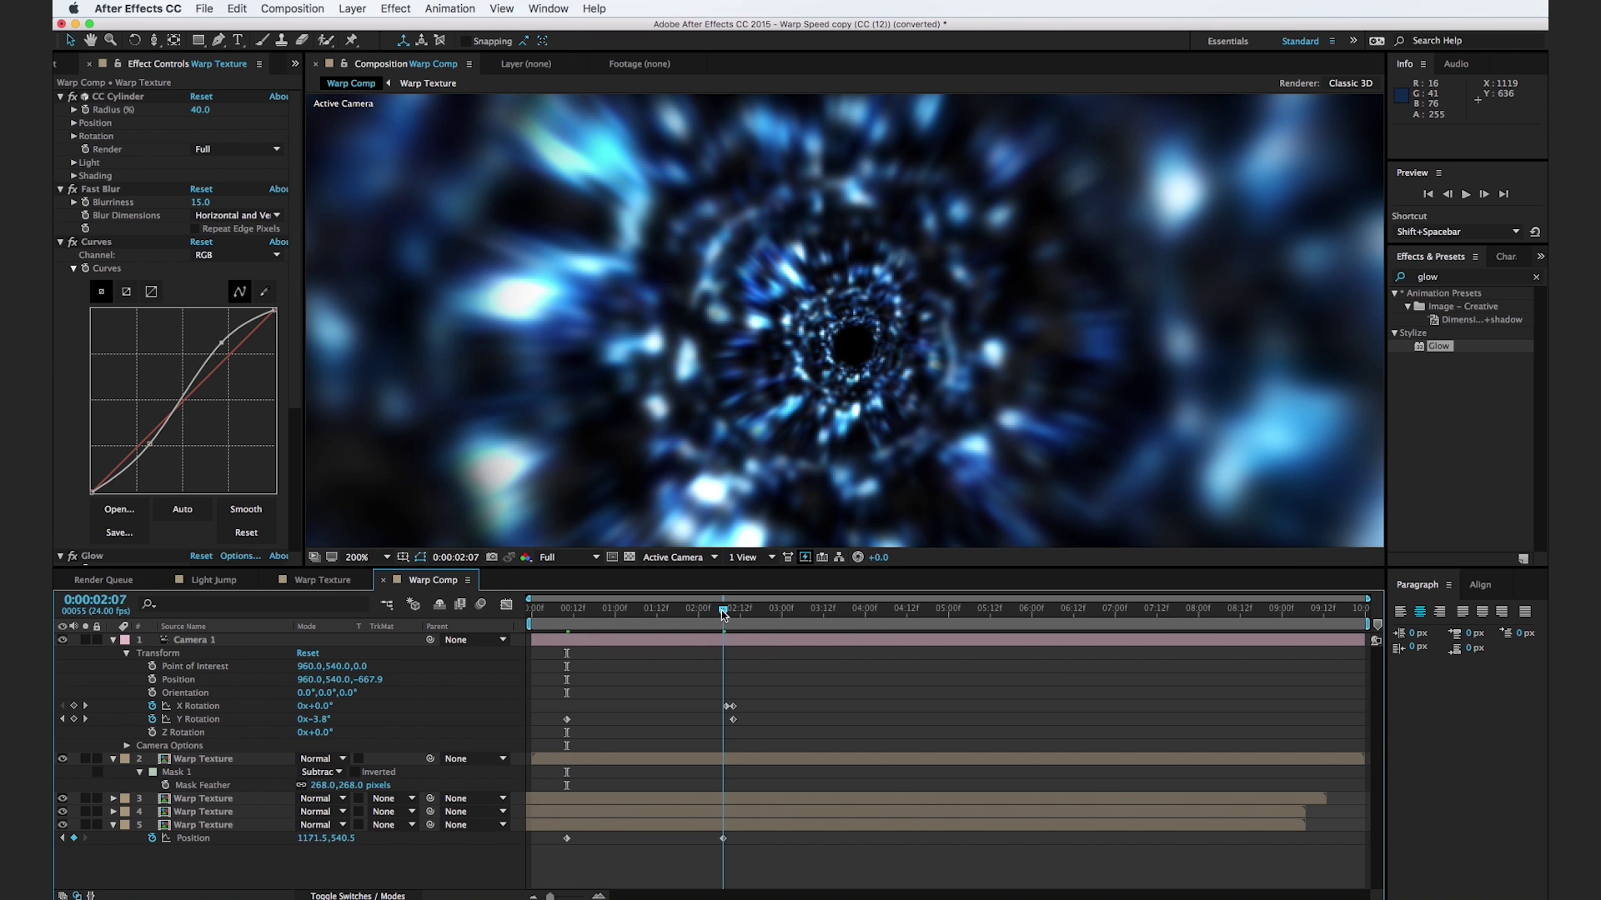
left_click_drag(306, 841, 311, 850)
scroll(677, 417, "down", 2)
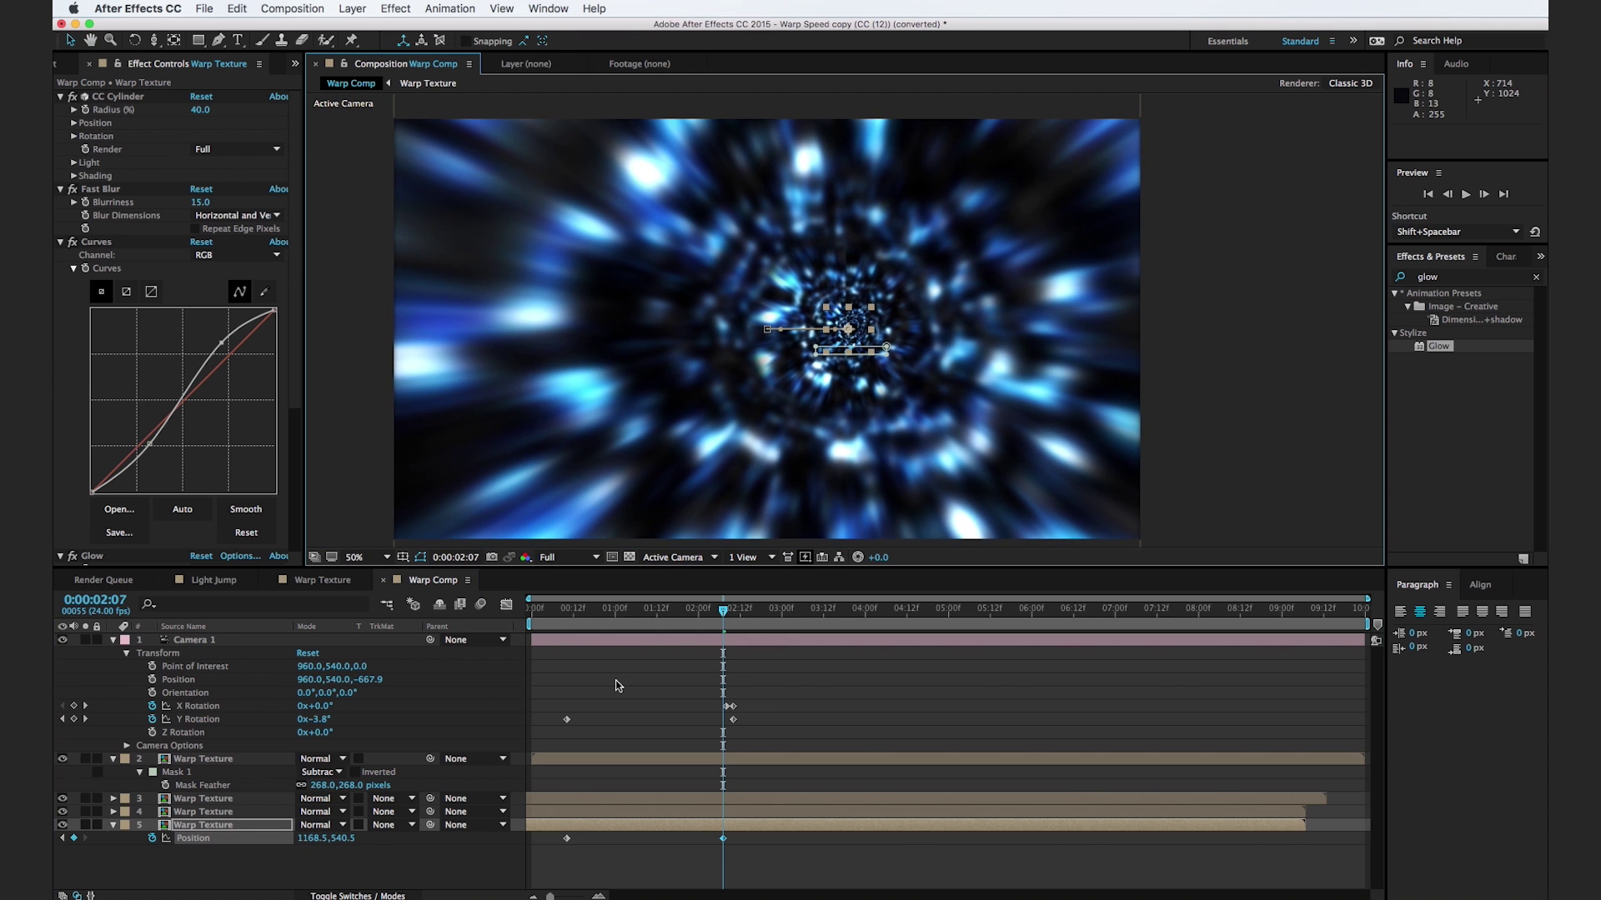
left_click_drag(667, 611, 647, 612)
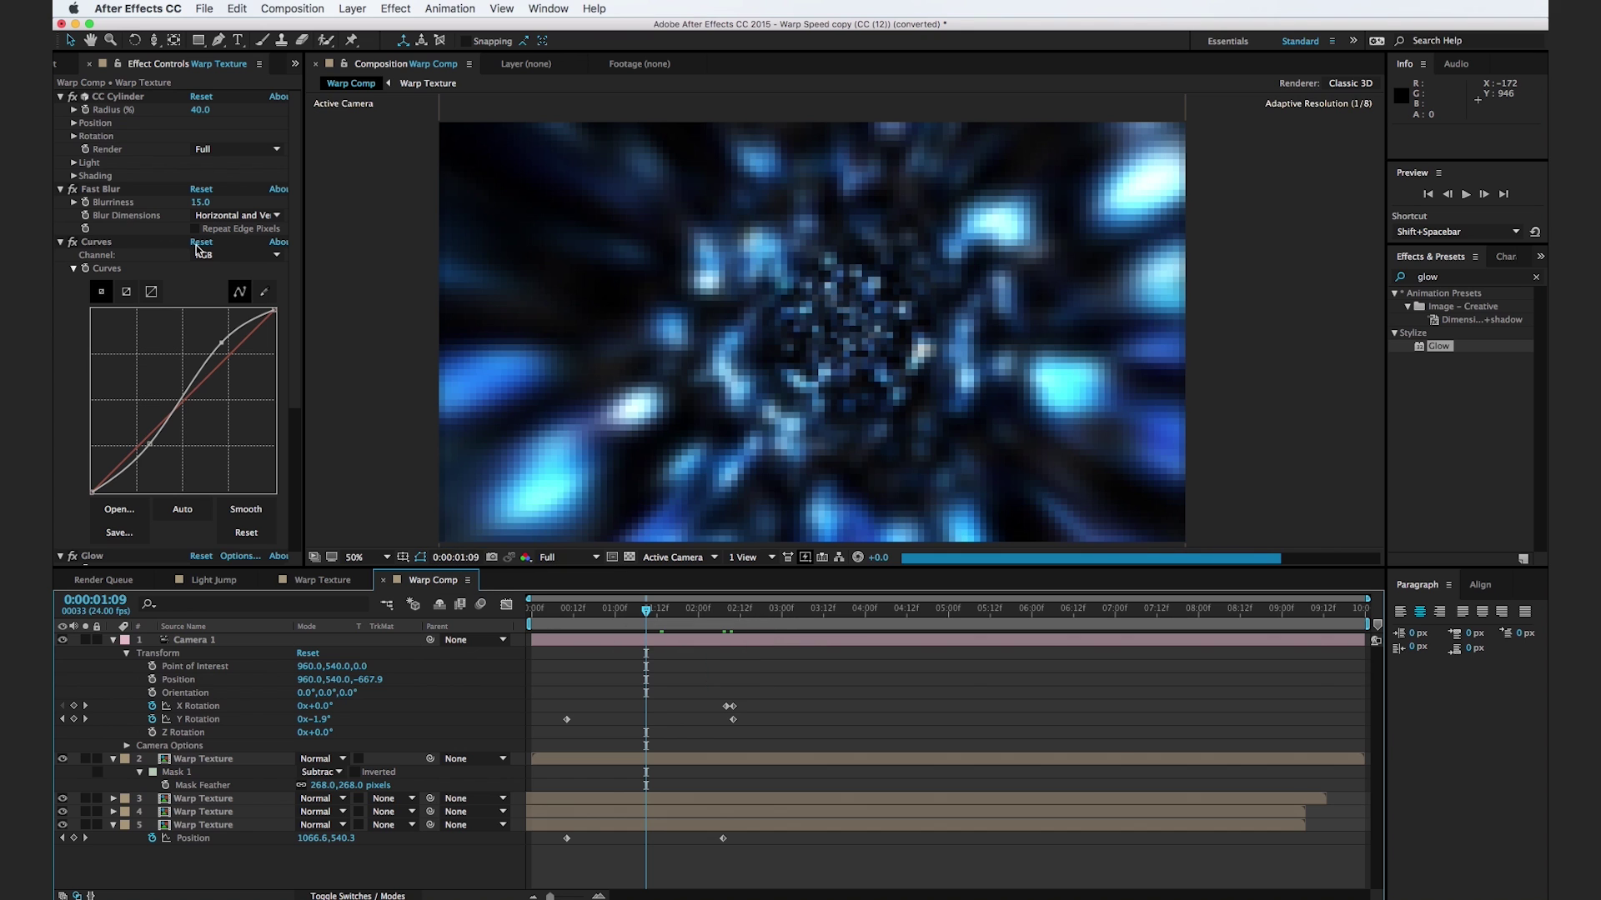
Step: Create a 1920 x 1080, 24 fps, 10-second composition named Final Comp and add the Light Jump comp to it
key("super+n")
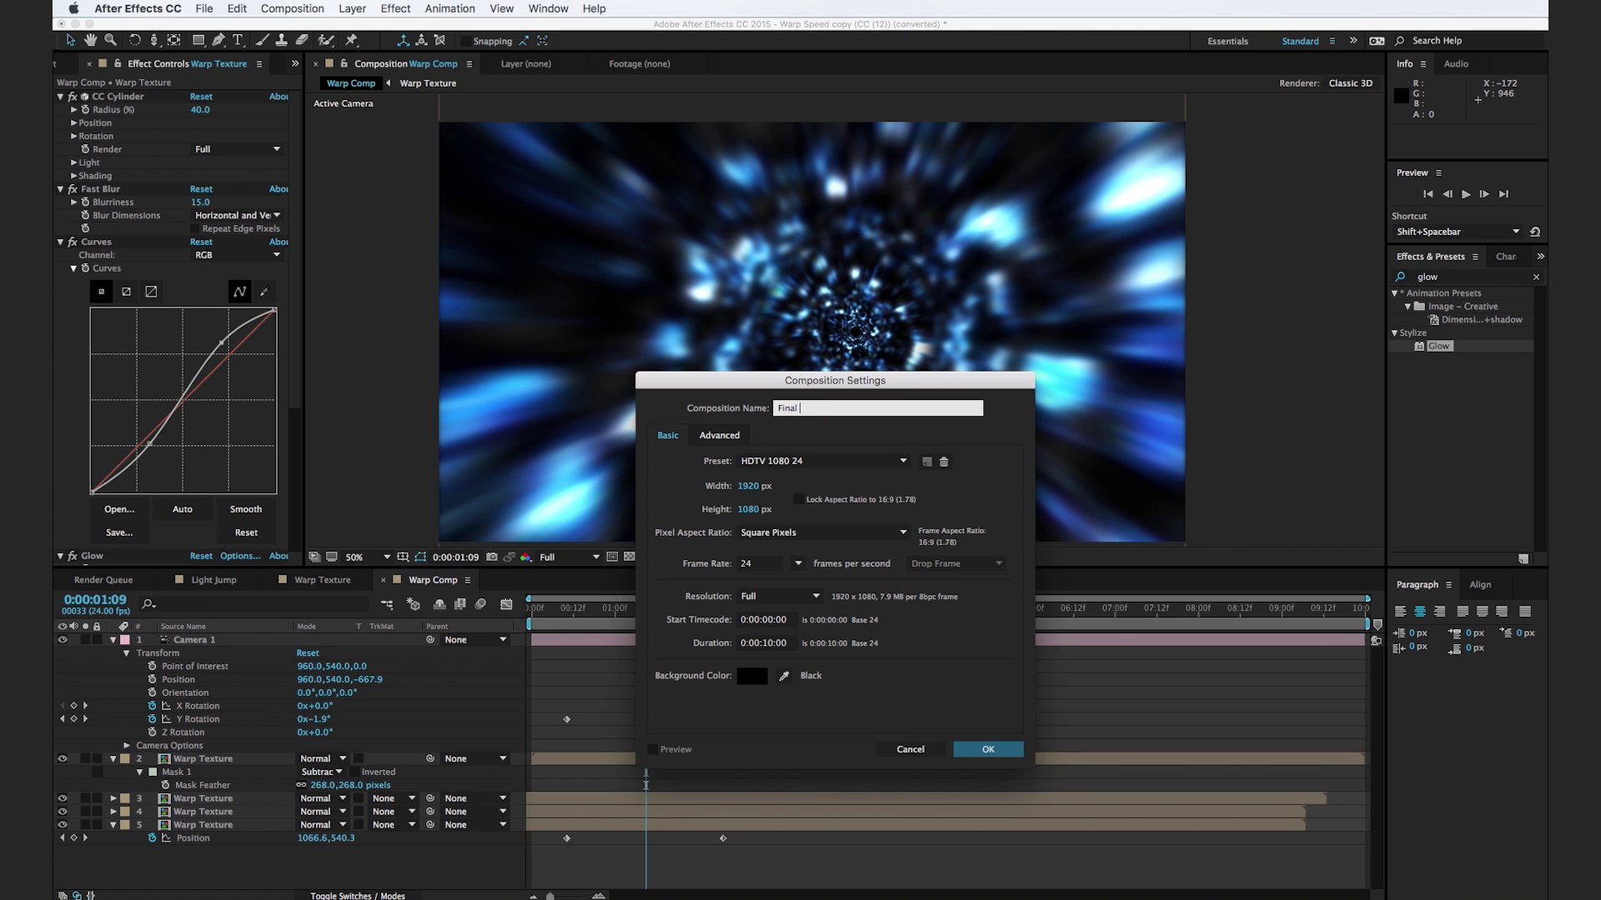
key("Return")
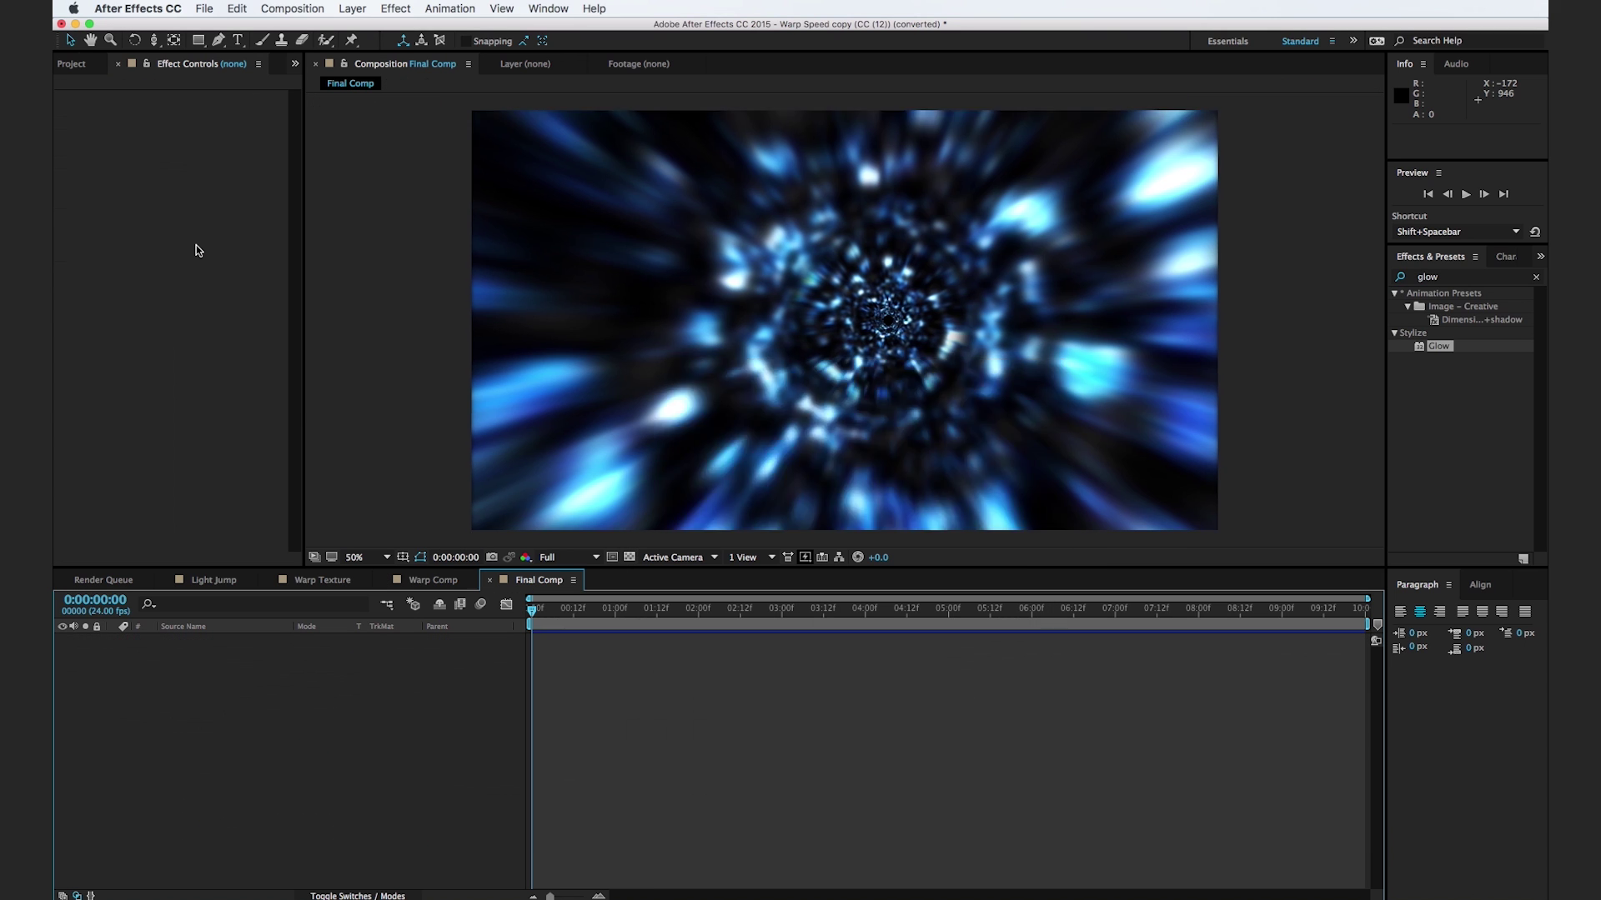
left_click(80, 70)
left_click_drag(117, 263, 213, 669)
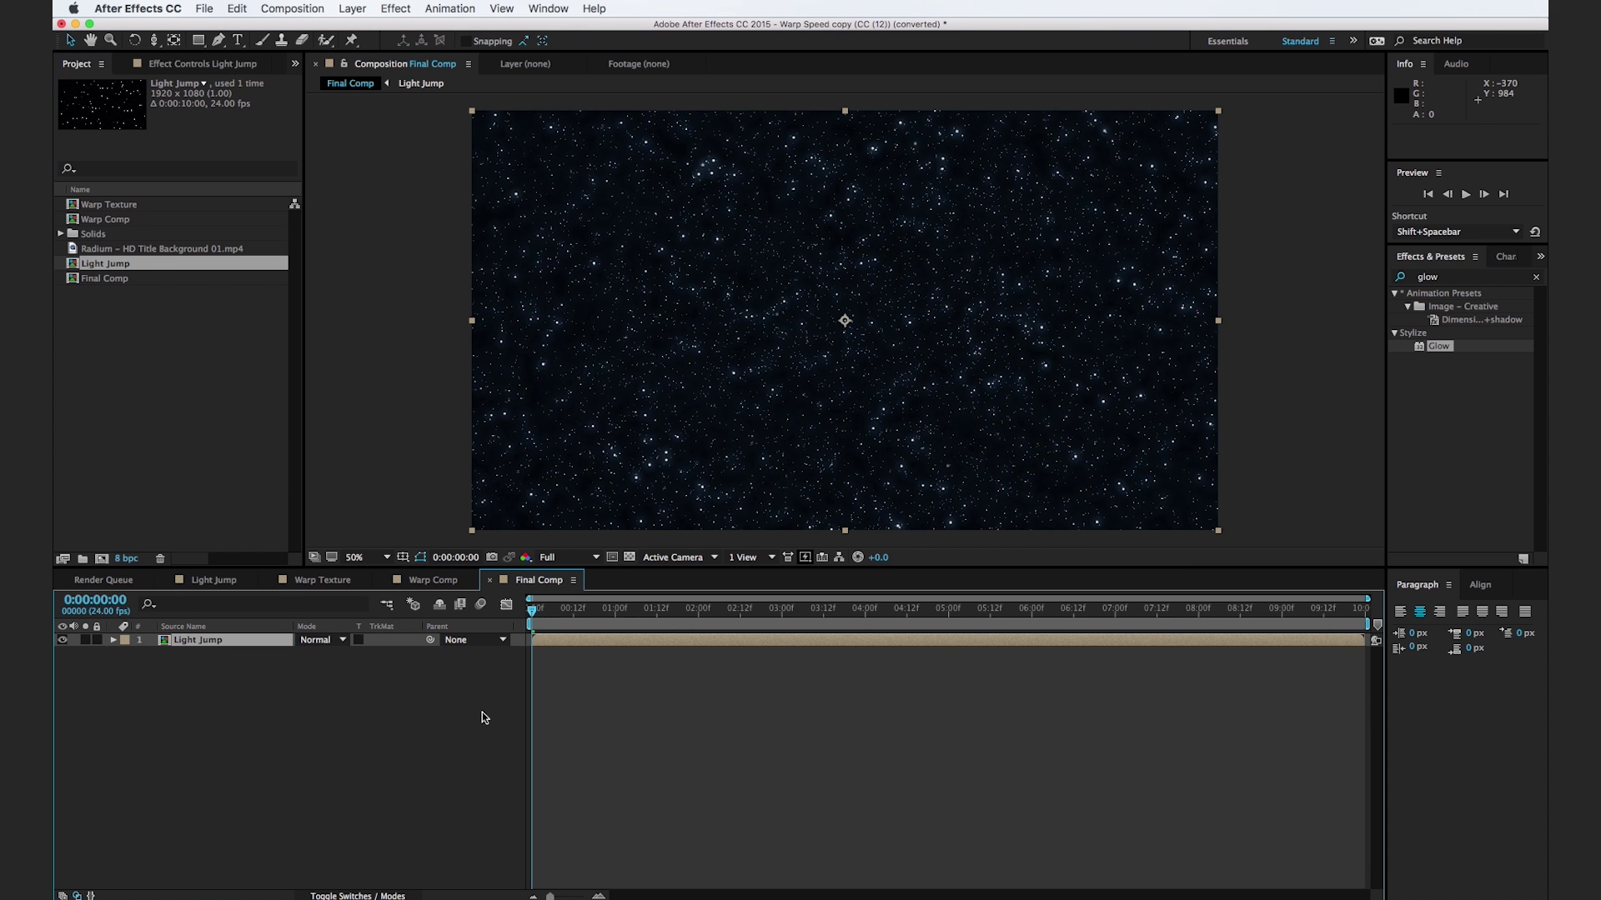
Step: Place Warp Comp above the Light Jump layer in Final Comp so that it starts at 0:00:01:10
left_click_drag(548, 627, 658, 630)
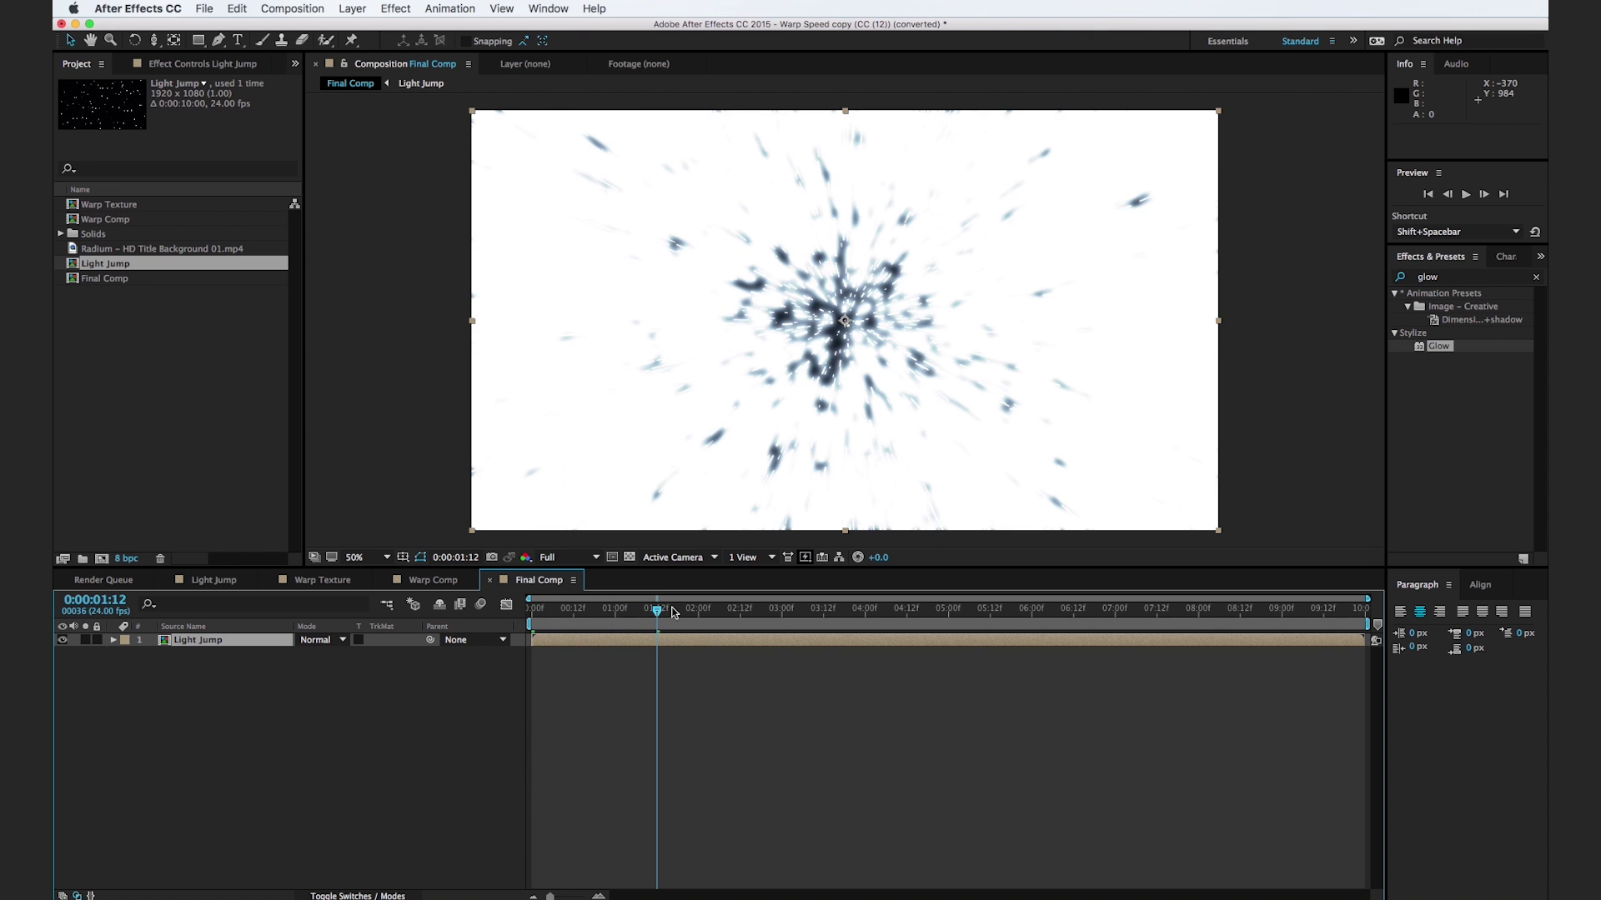
left_click_drag(657, 610, 649, 606)
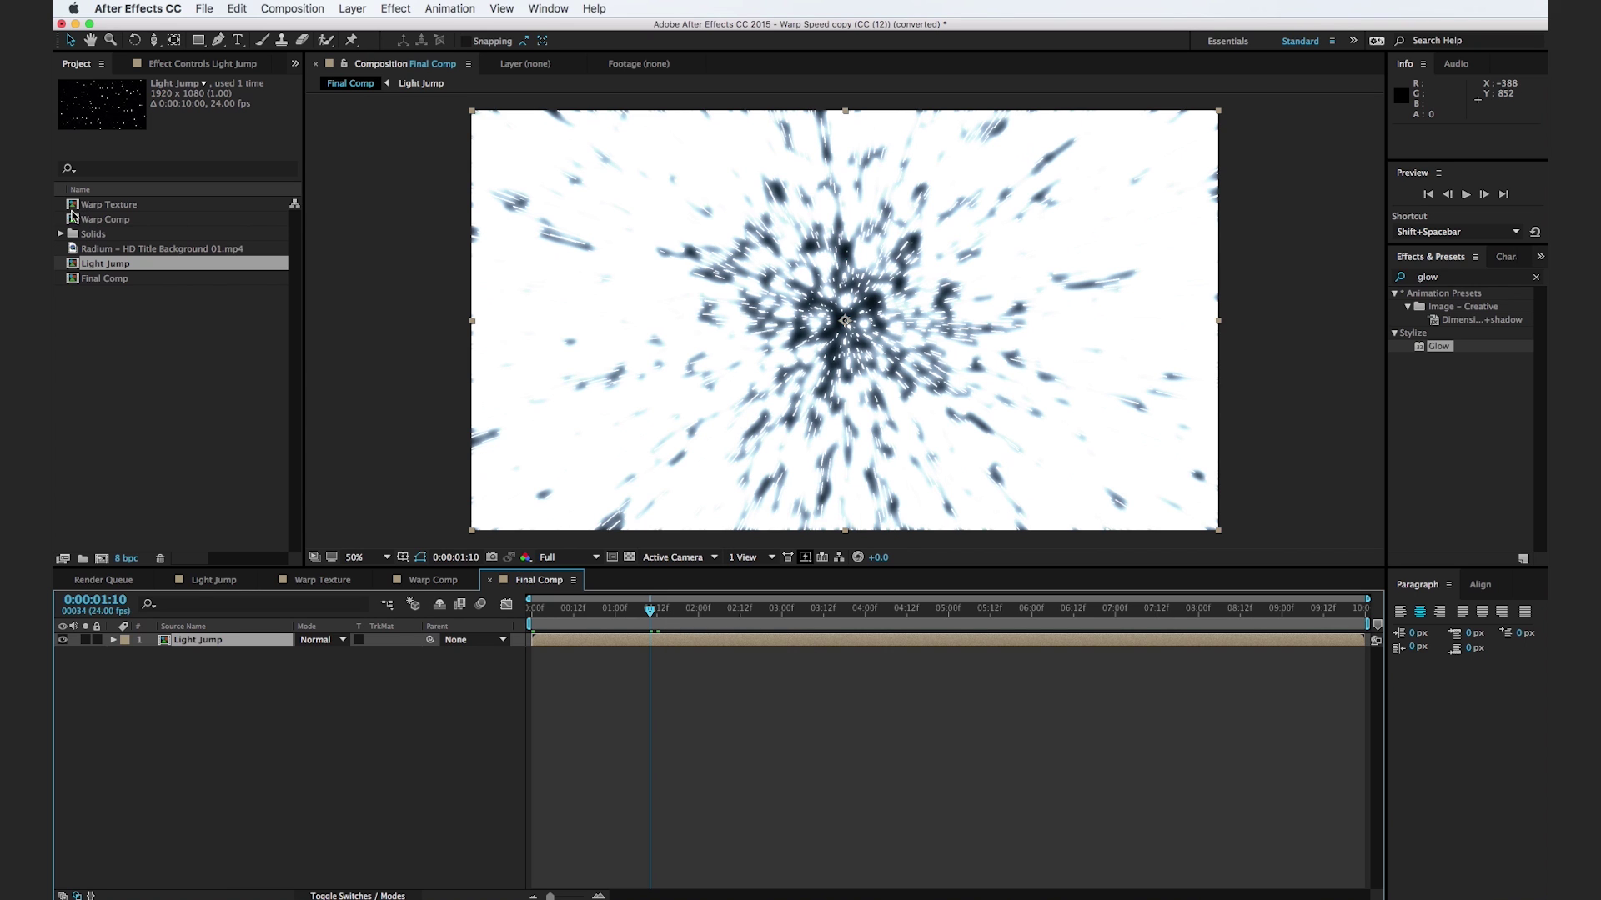
left_click_drag(69, 221, 654, 645)
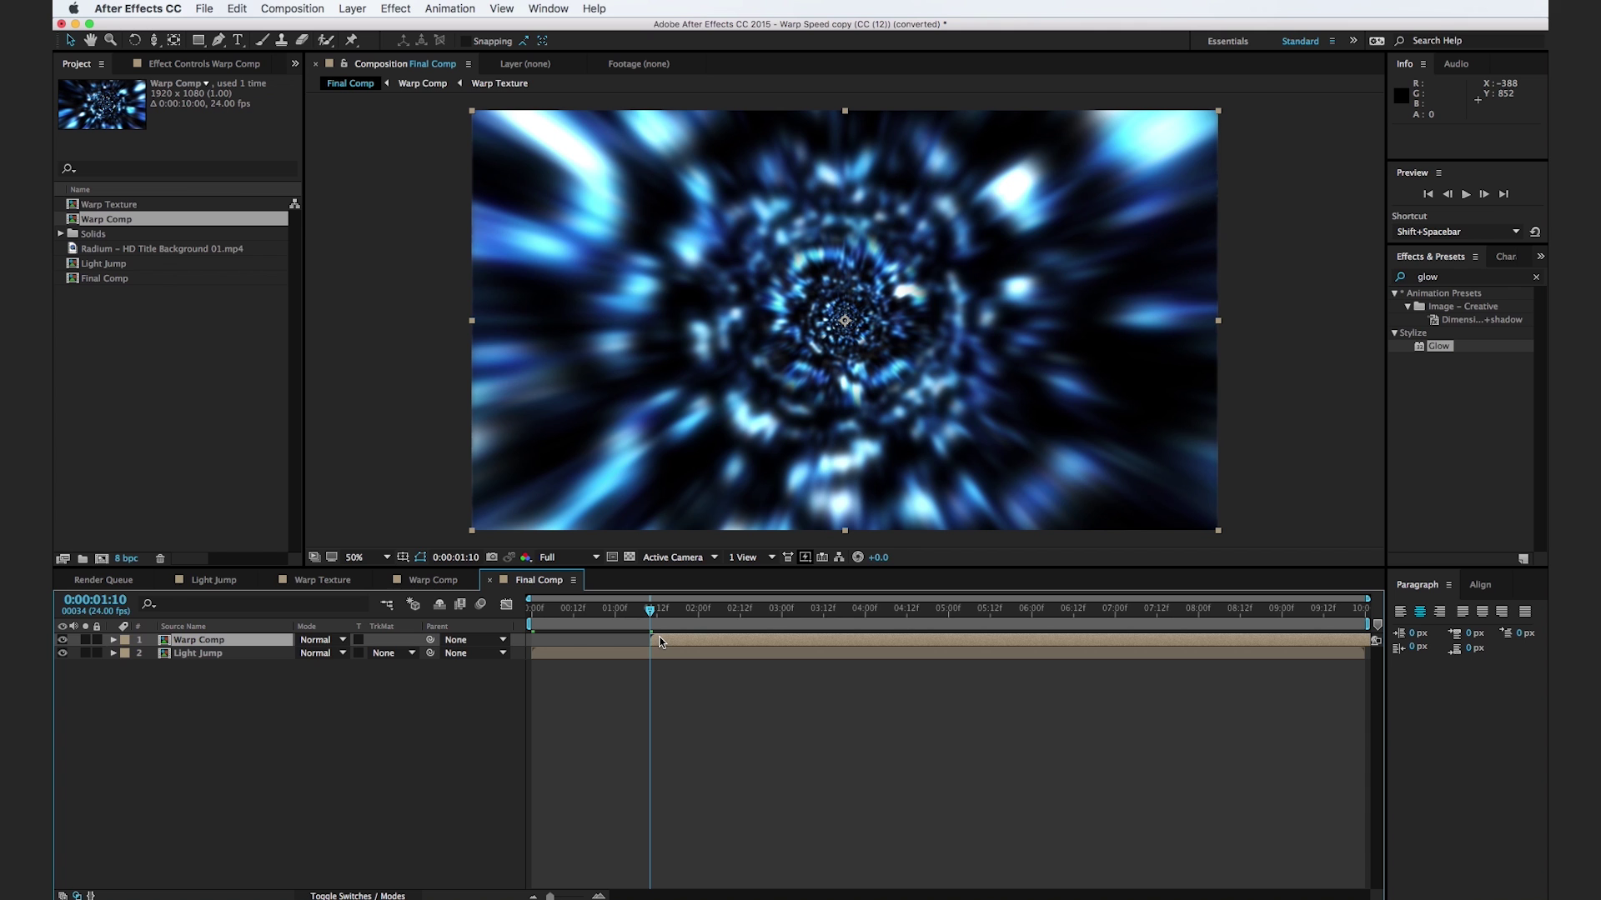
left_click(445, 686)
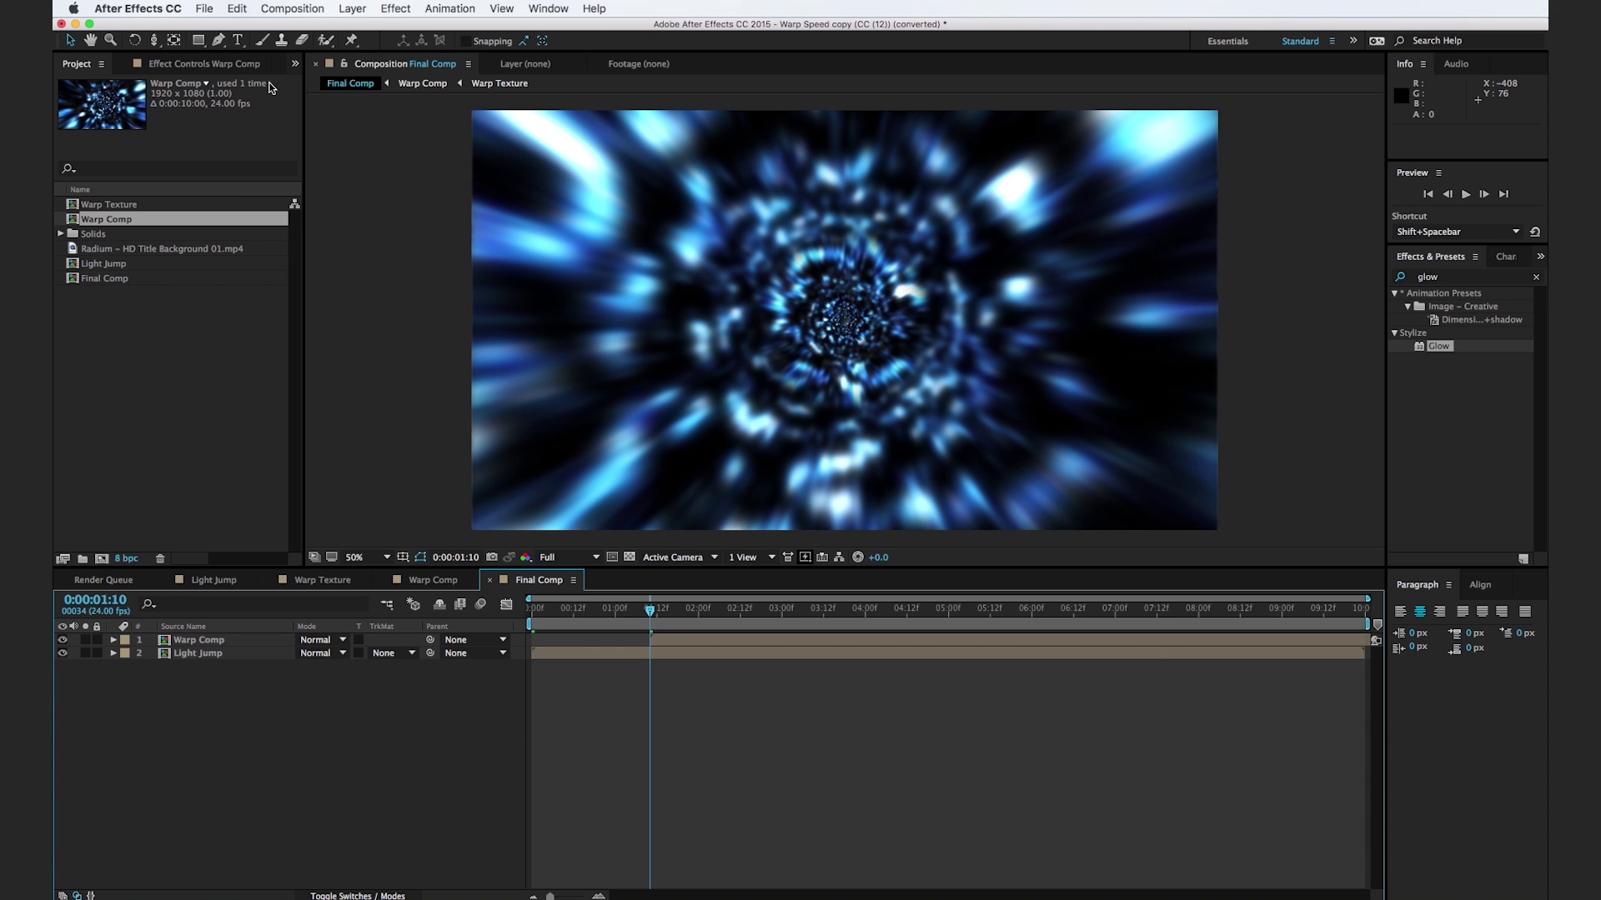
Step: Add an adjustment layer above Warp Comp in Final Comp and apply the Glow effect to it
left_click(352, 8)
mouse_move(371, 28)
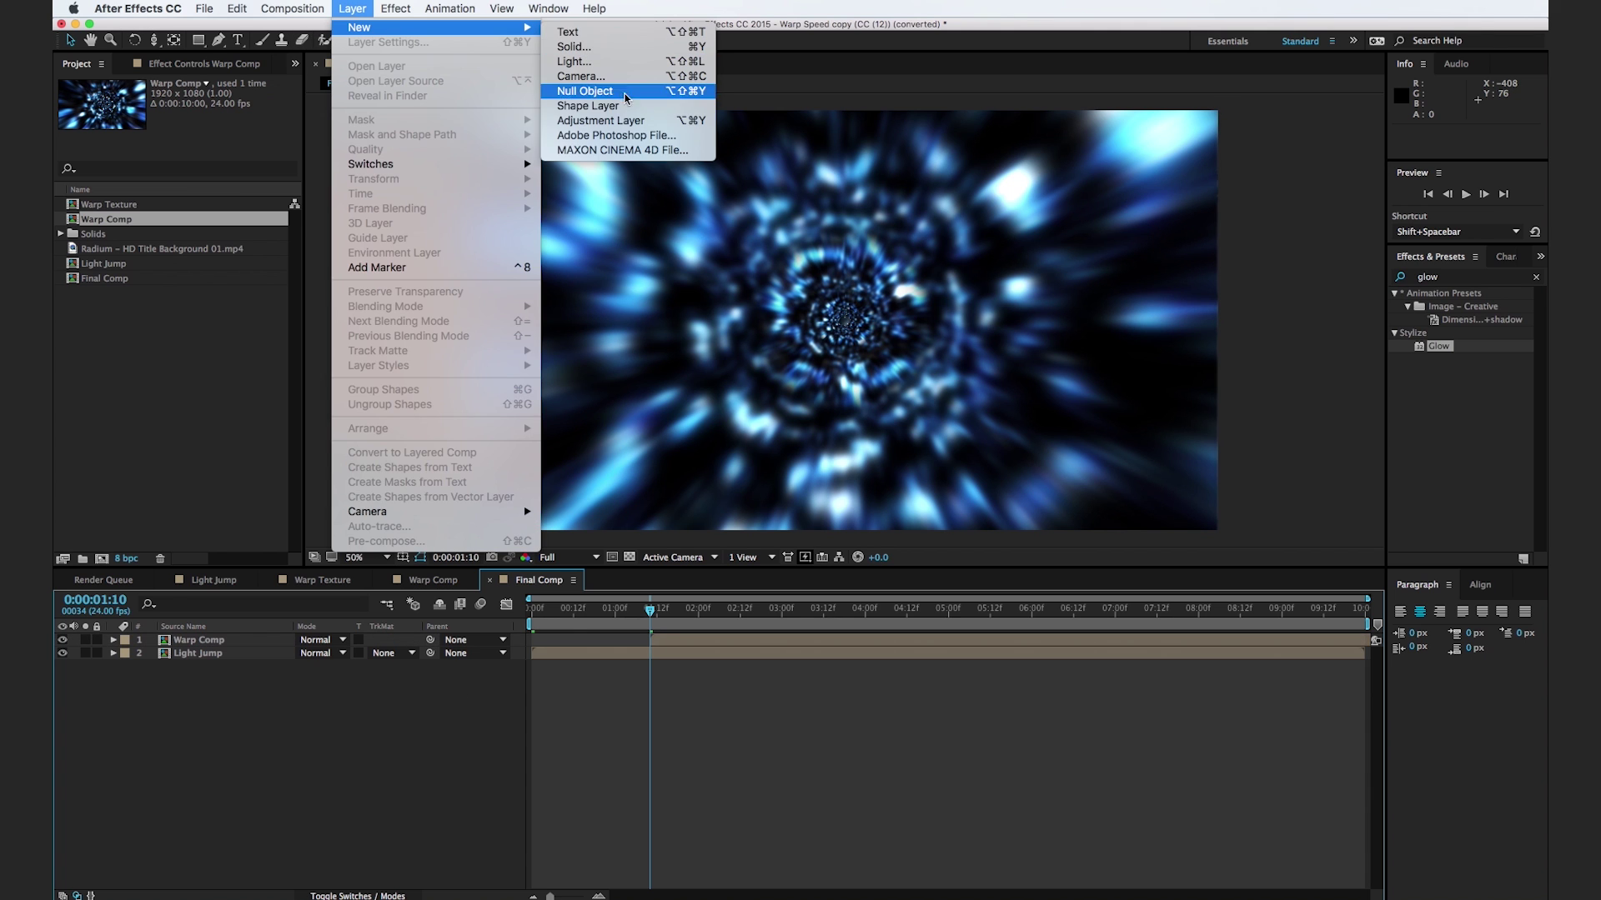
left_click(625, 121)
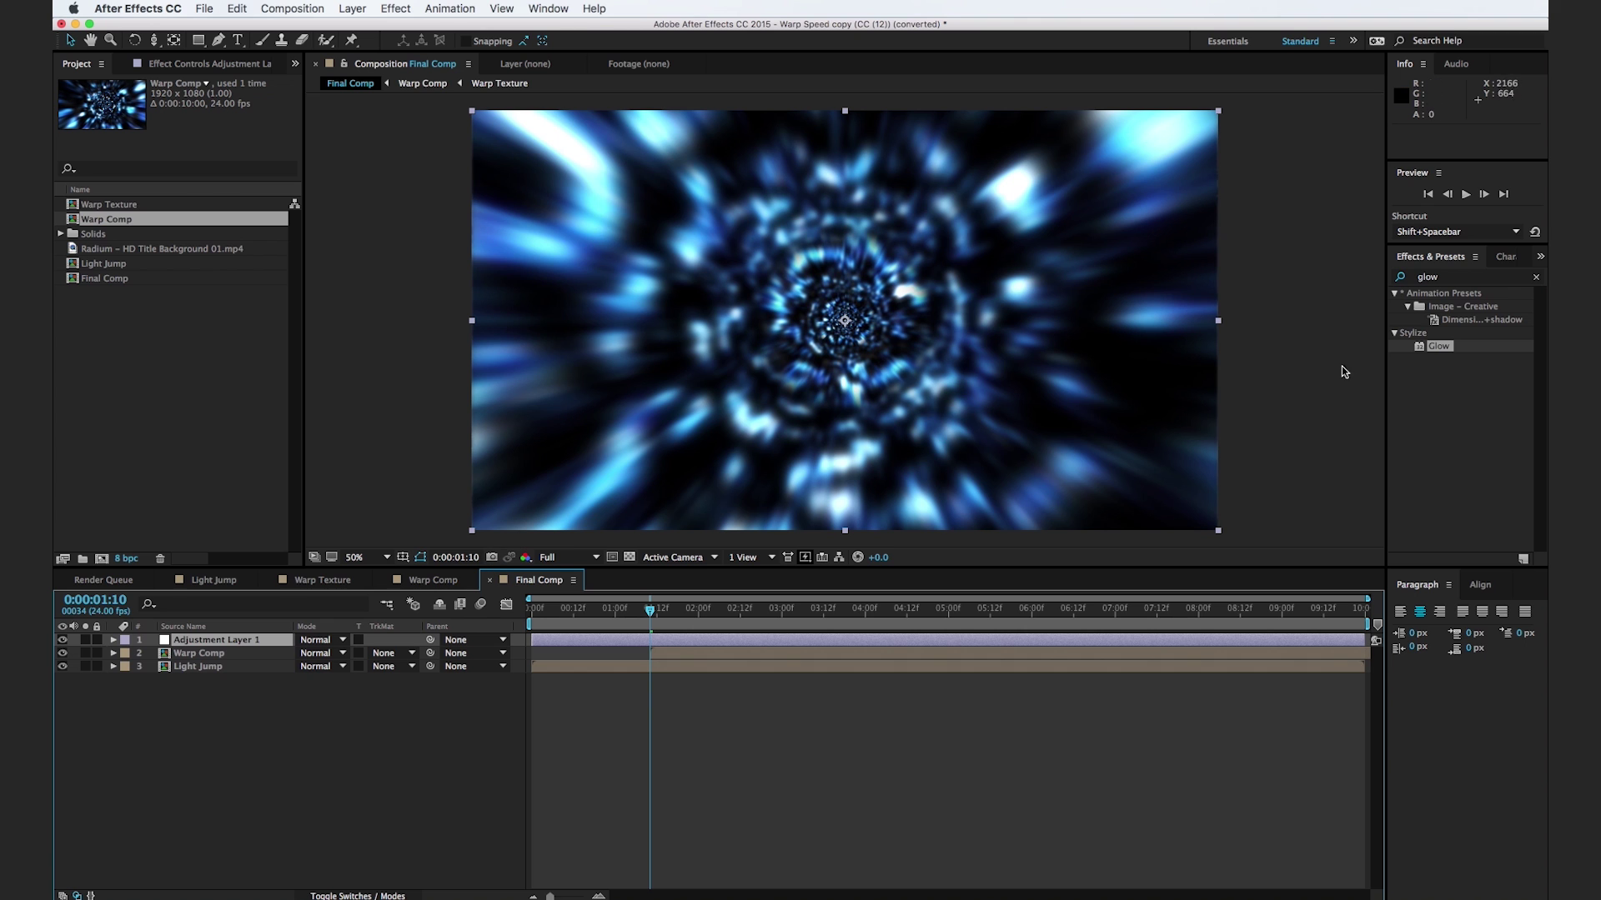
left_click_drag(1444, 350, 229, 640)
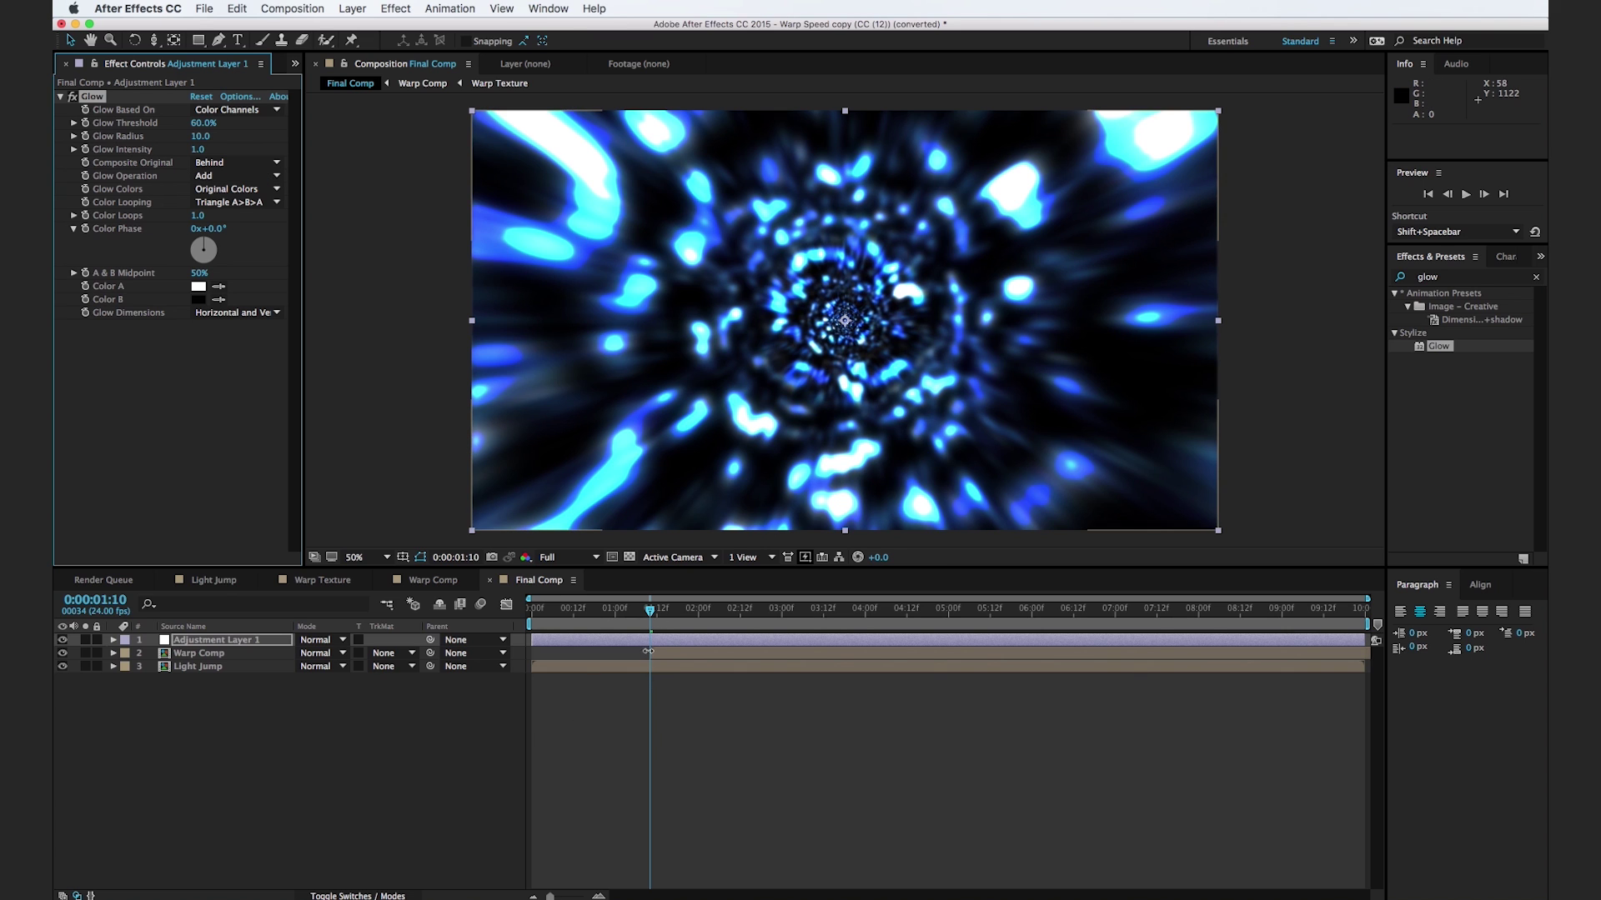
Step: Set the adjustment layer's Glow Threshold to 10% and its Glow Radius to 500
left_click(202, 123)
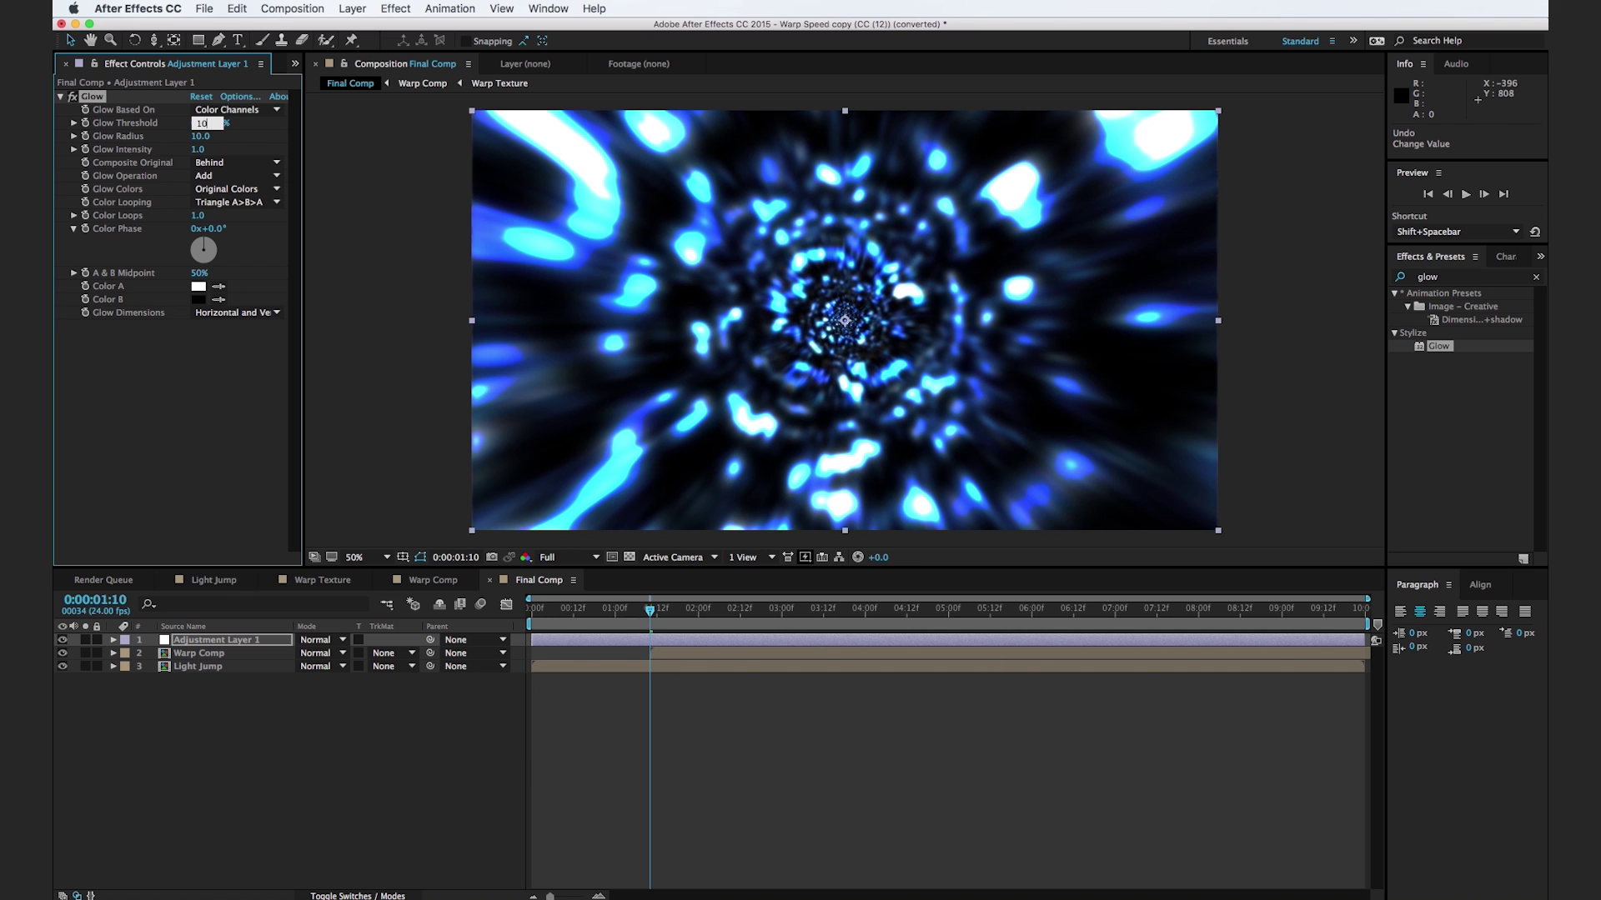
type("10")
key("Return")
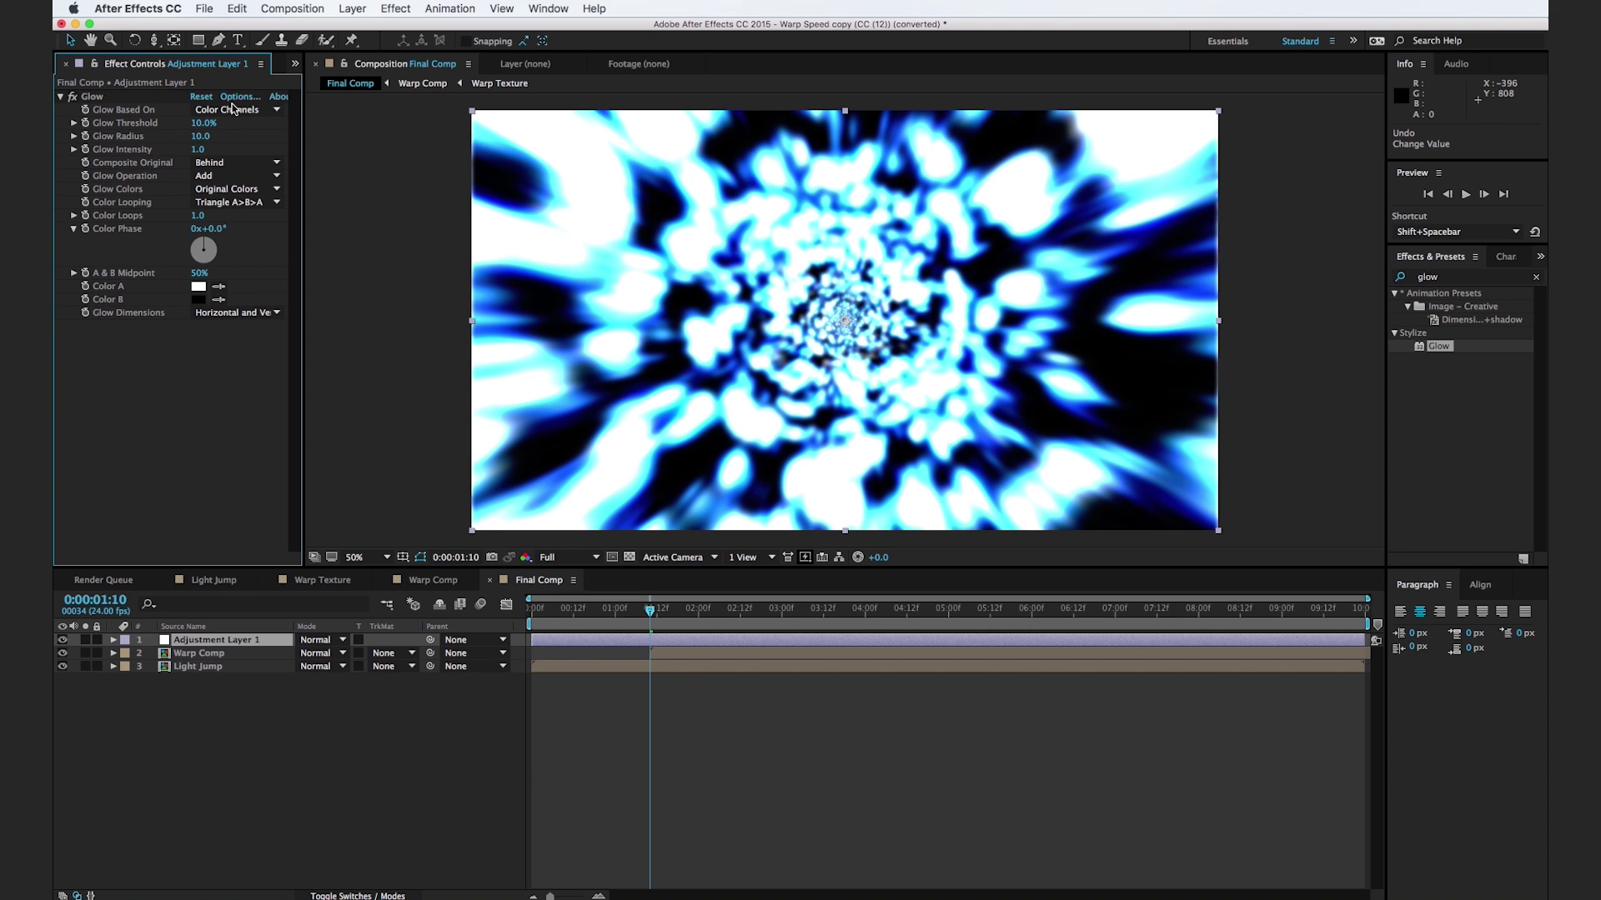
left_click(200, 136)
key("Return")
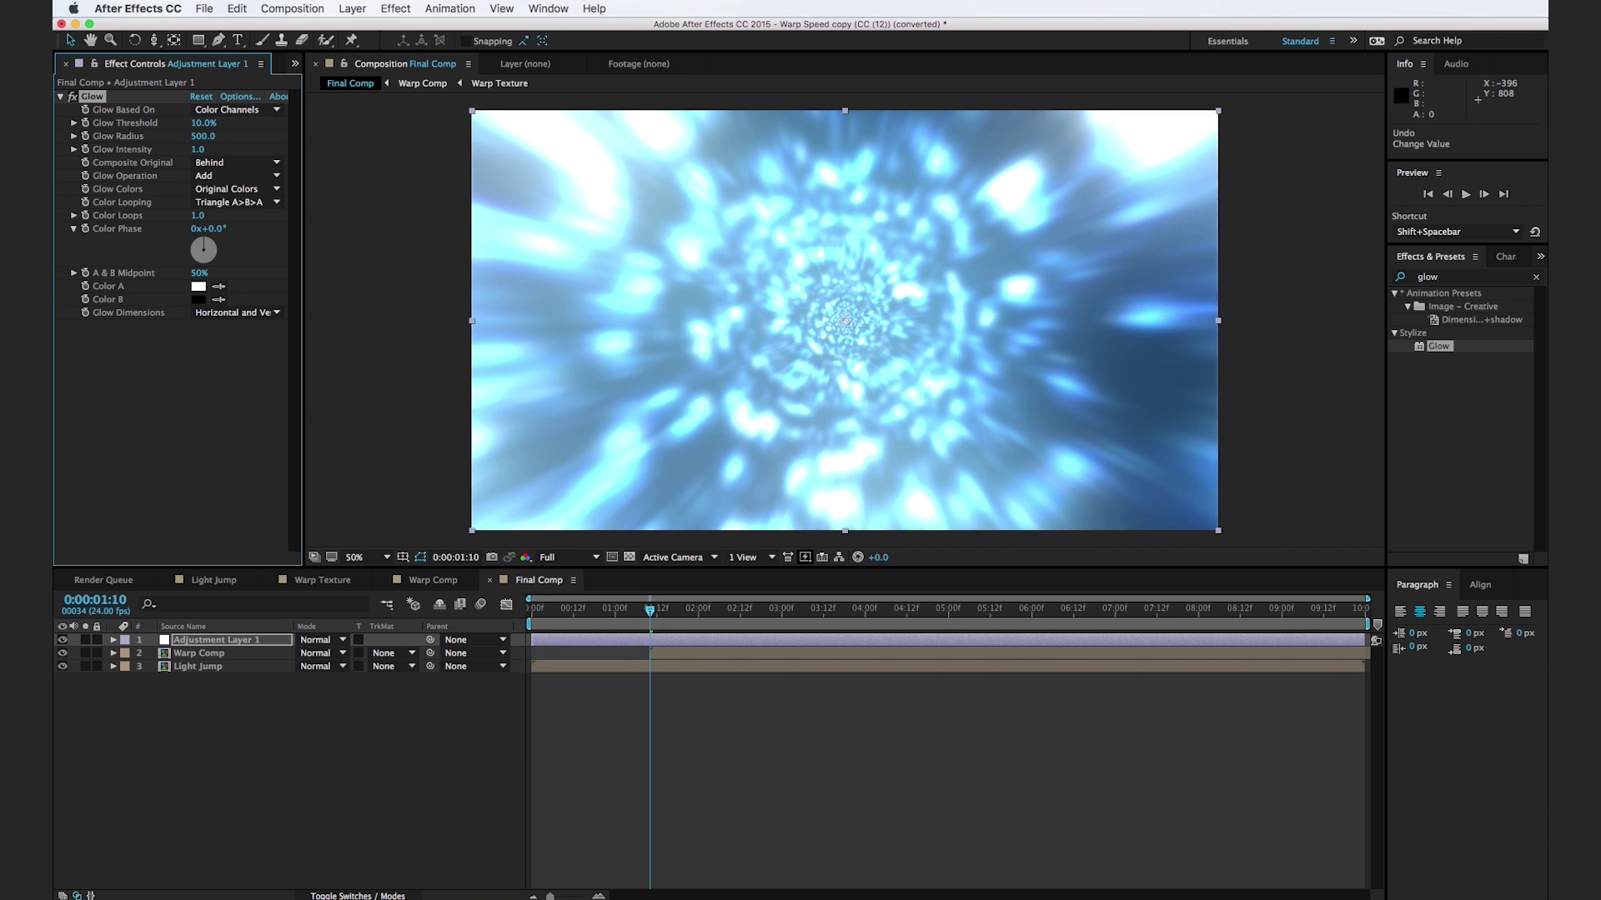
left_click(225, 376)
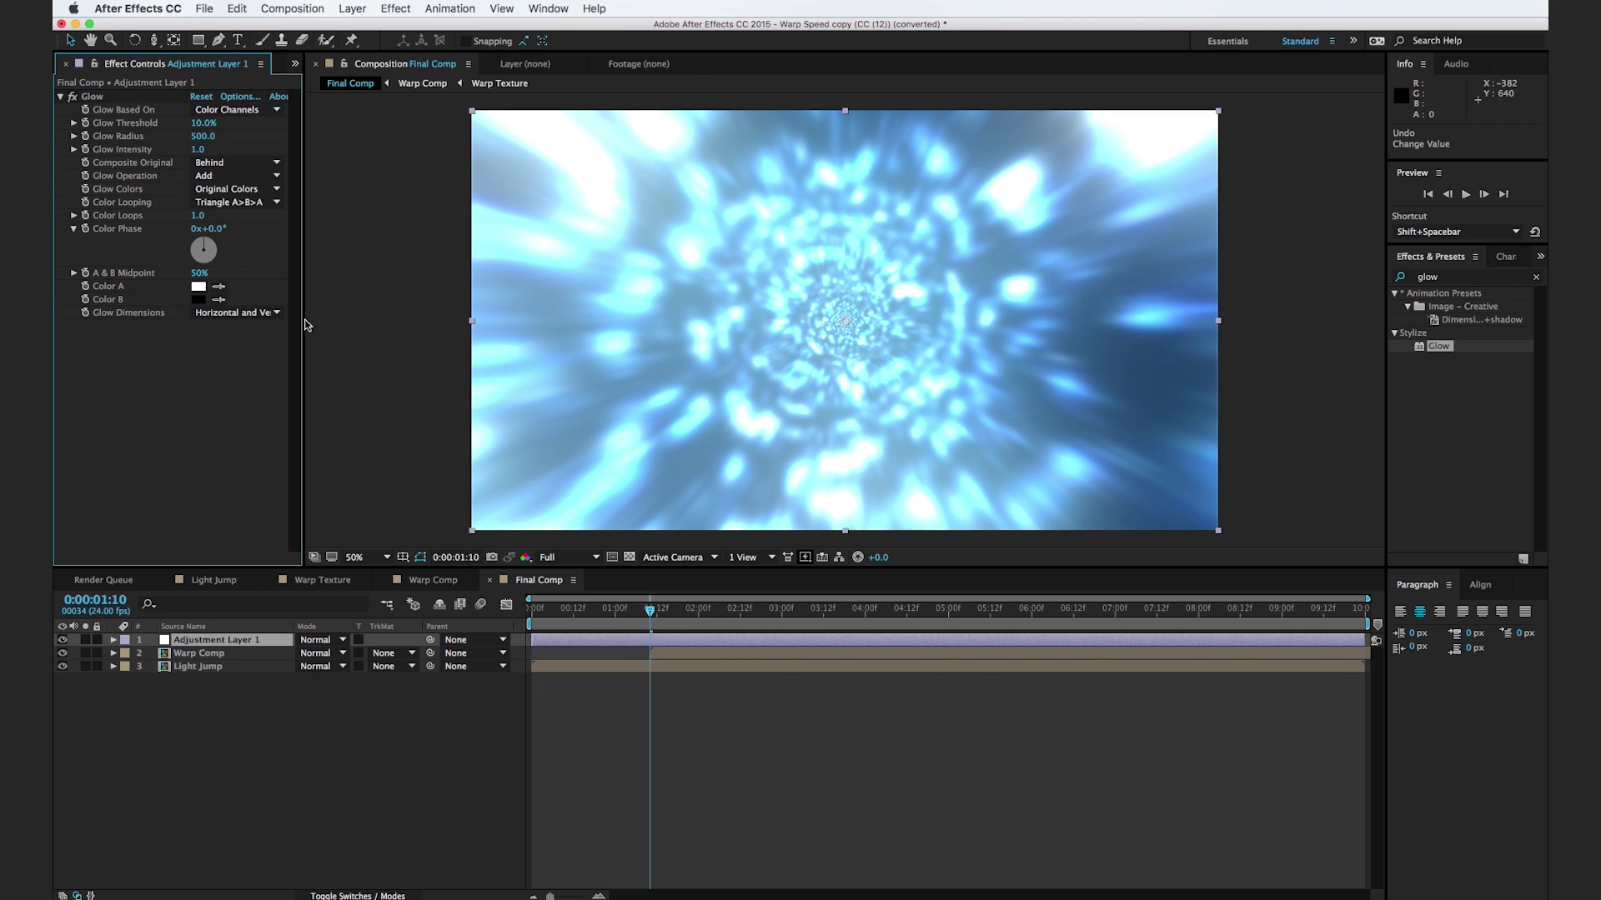
Step: Enable keyframing for Glow Intensity at 0:00:01:10 and set its value to 4
left_click(85, 149)
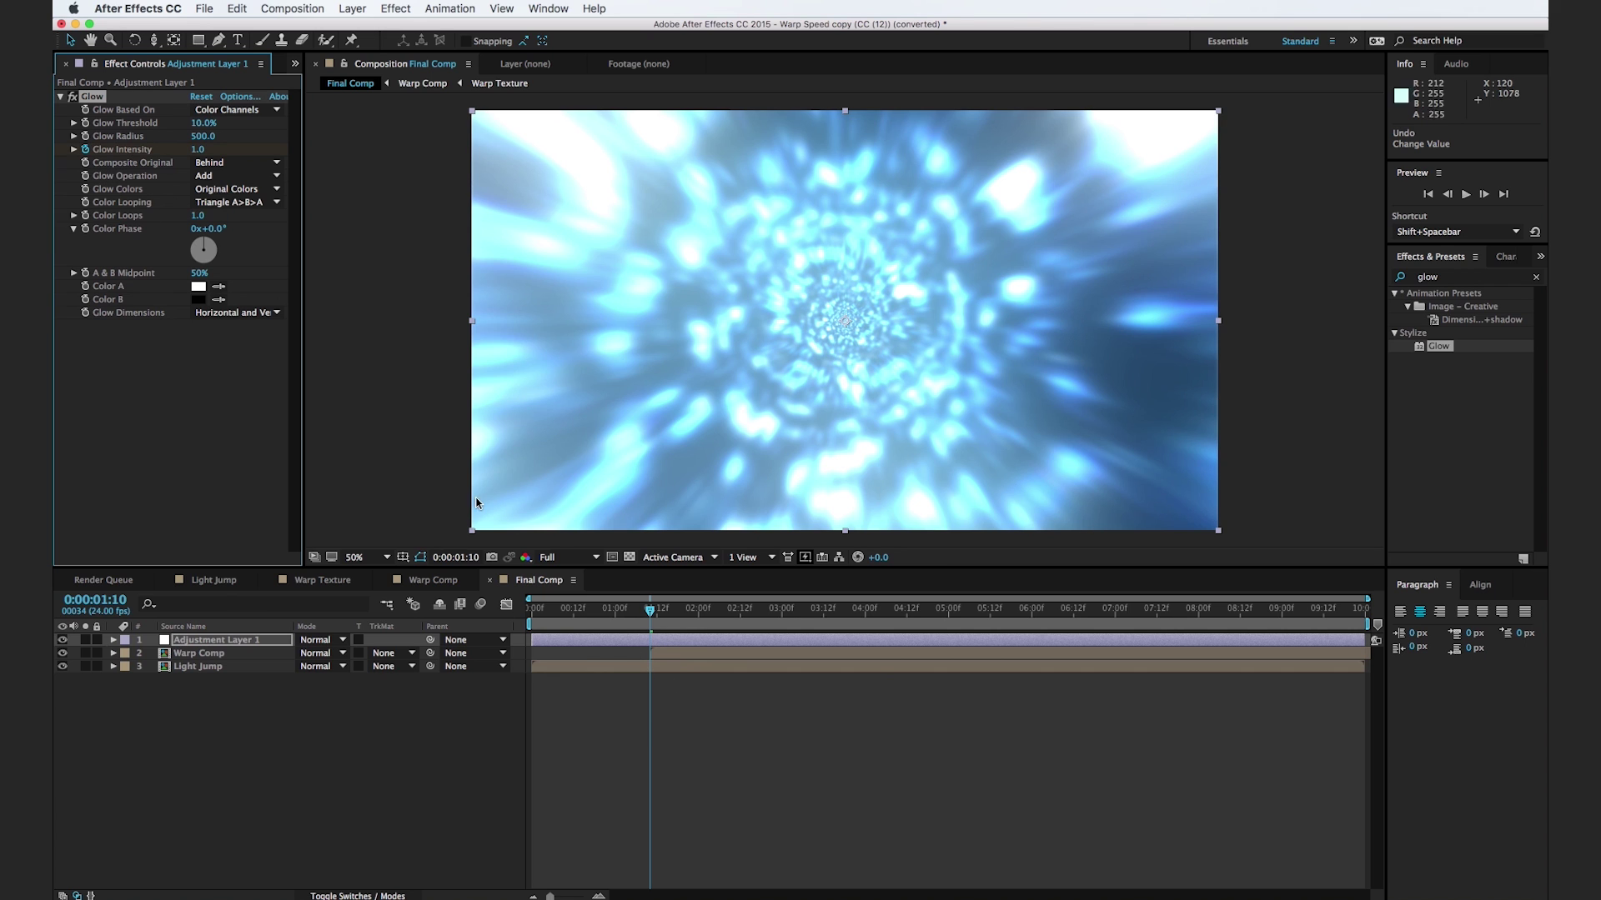
left_click(200, 150)
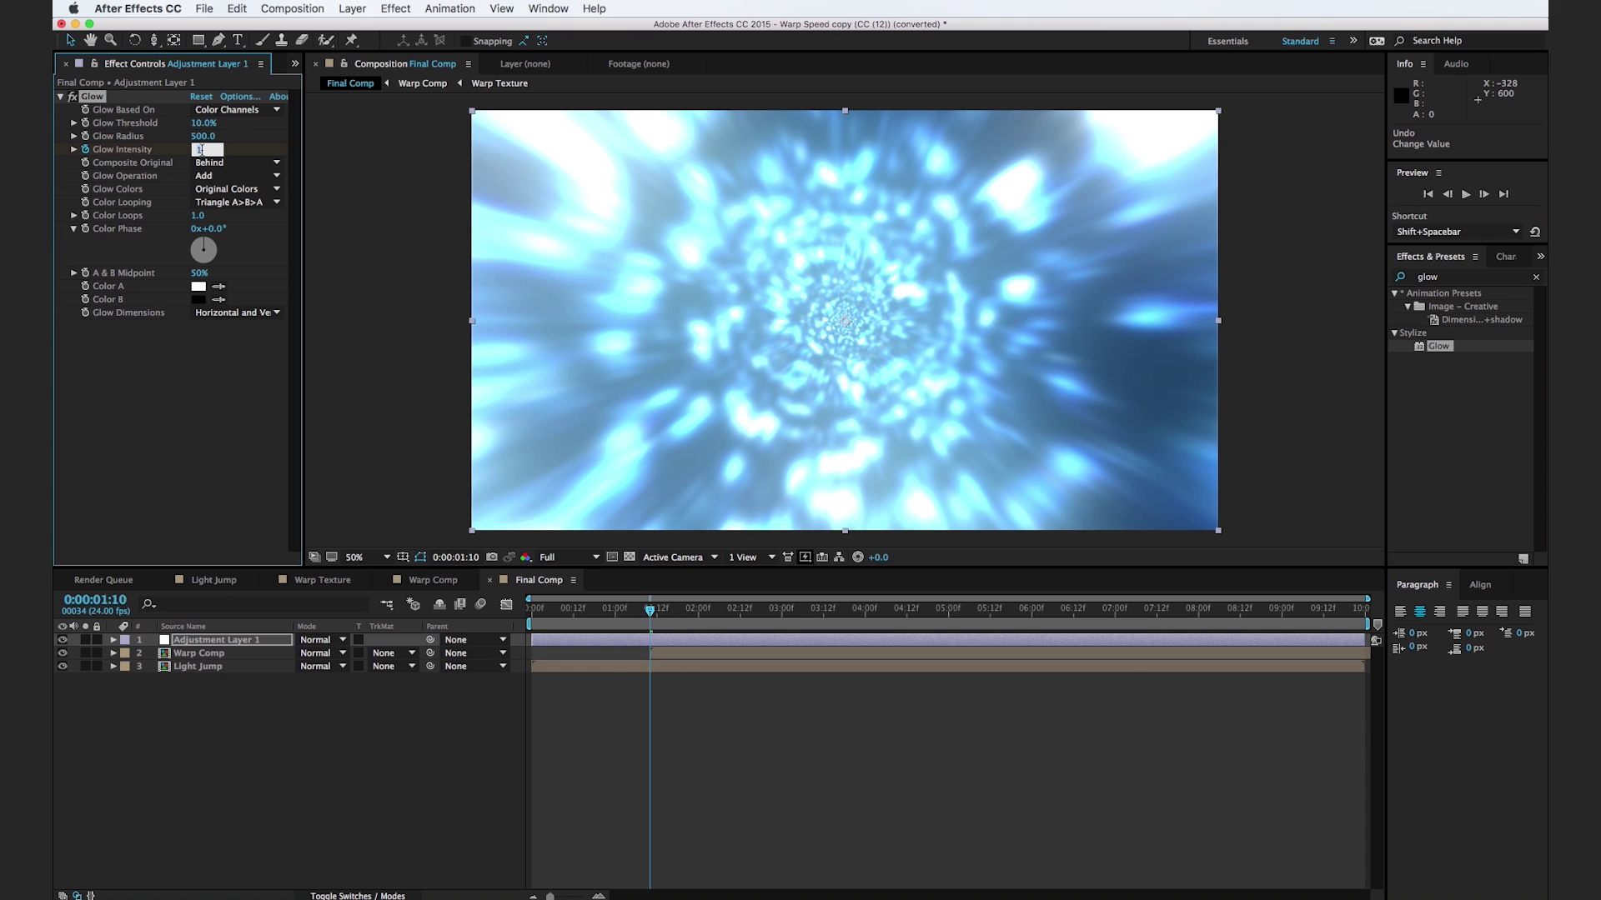
left_click(197, 444)
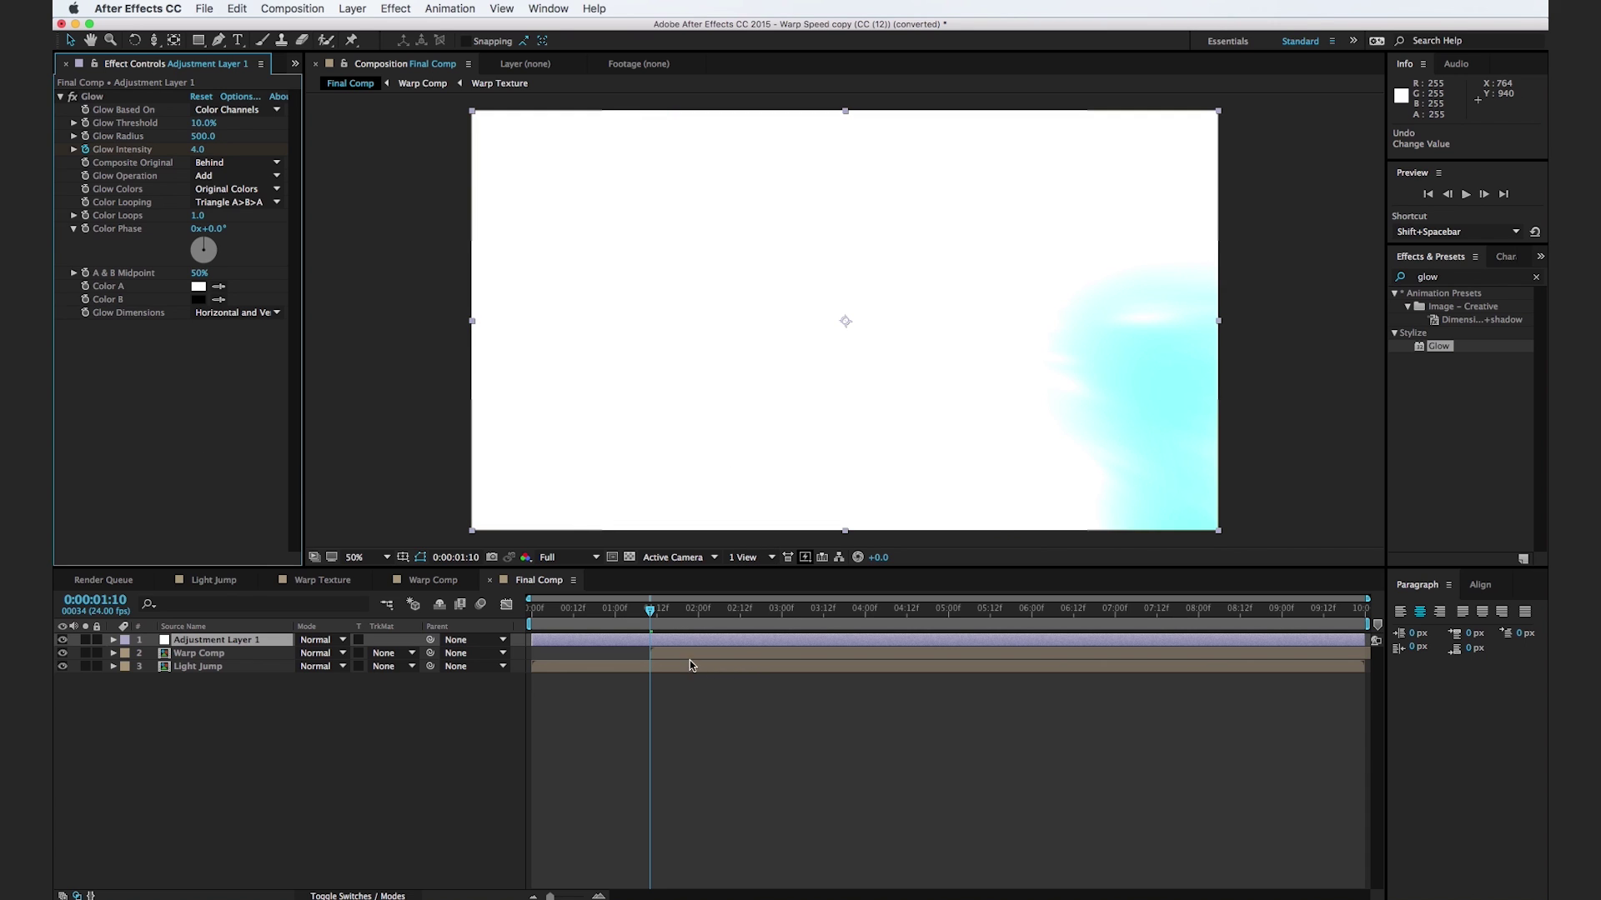
Step: Add a Glow Intensity keyframe with a value of 0 at 0:00:02:00
left_click_drag(659, 624, 698, 624)
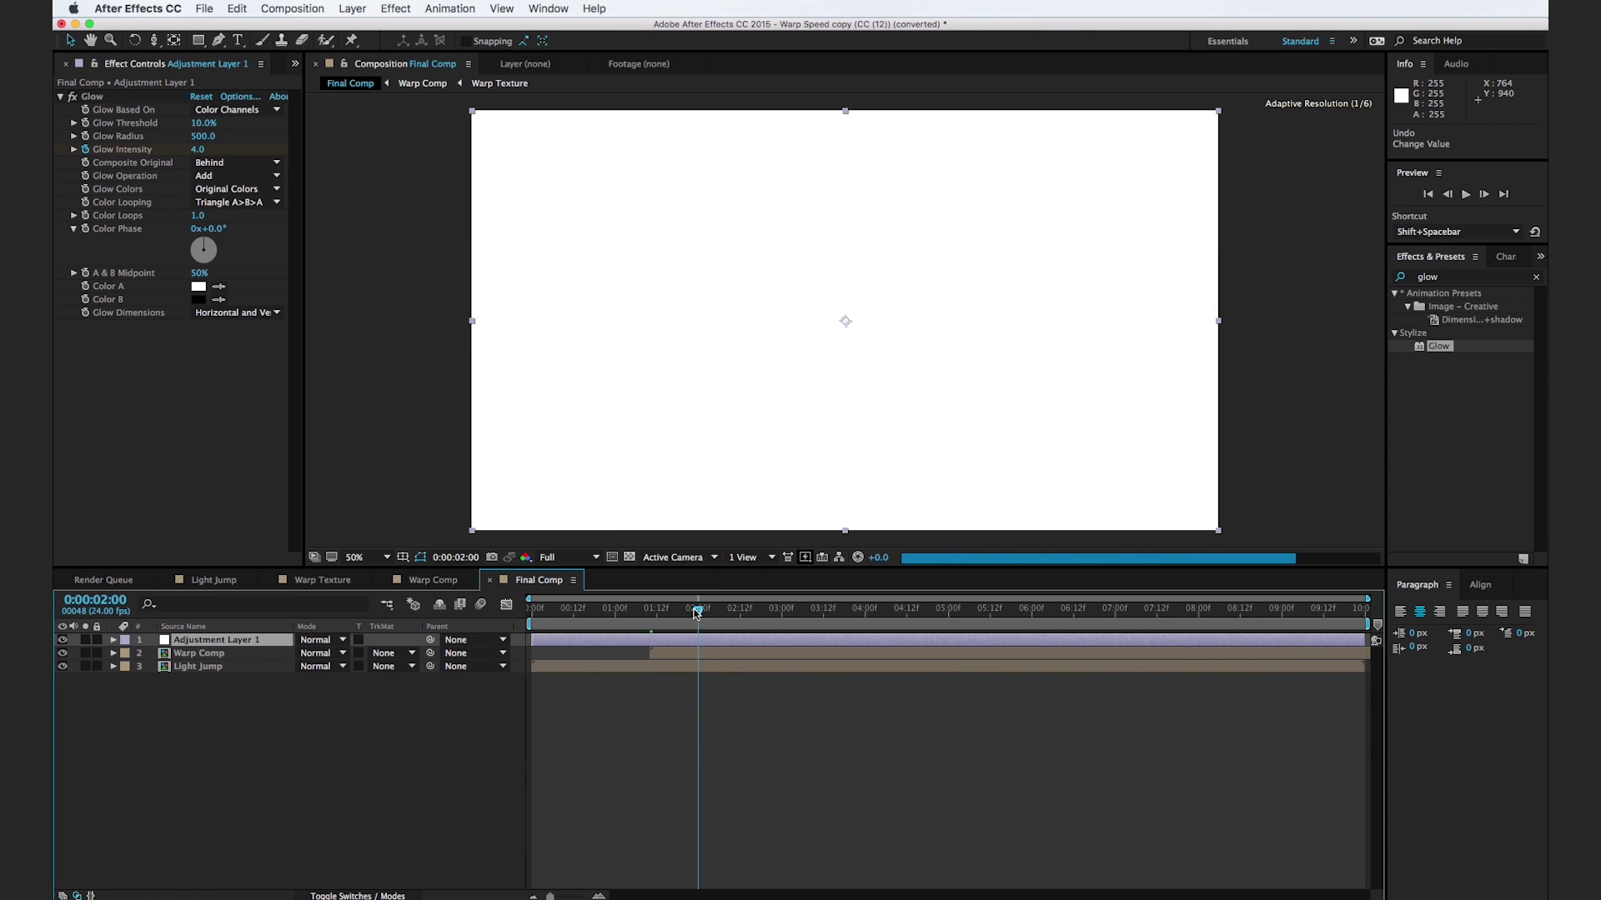
left_click(197, 149)
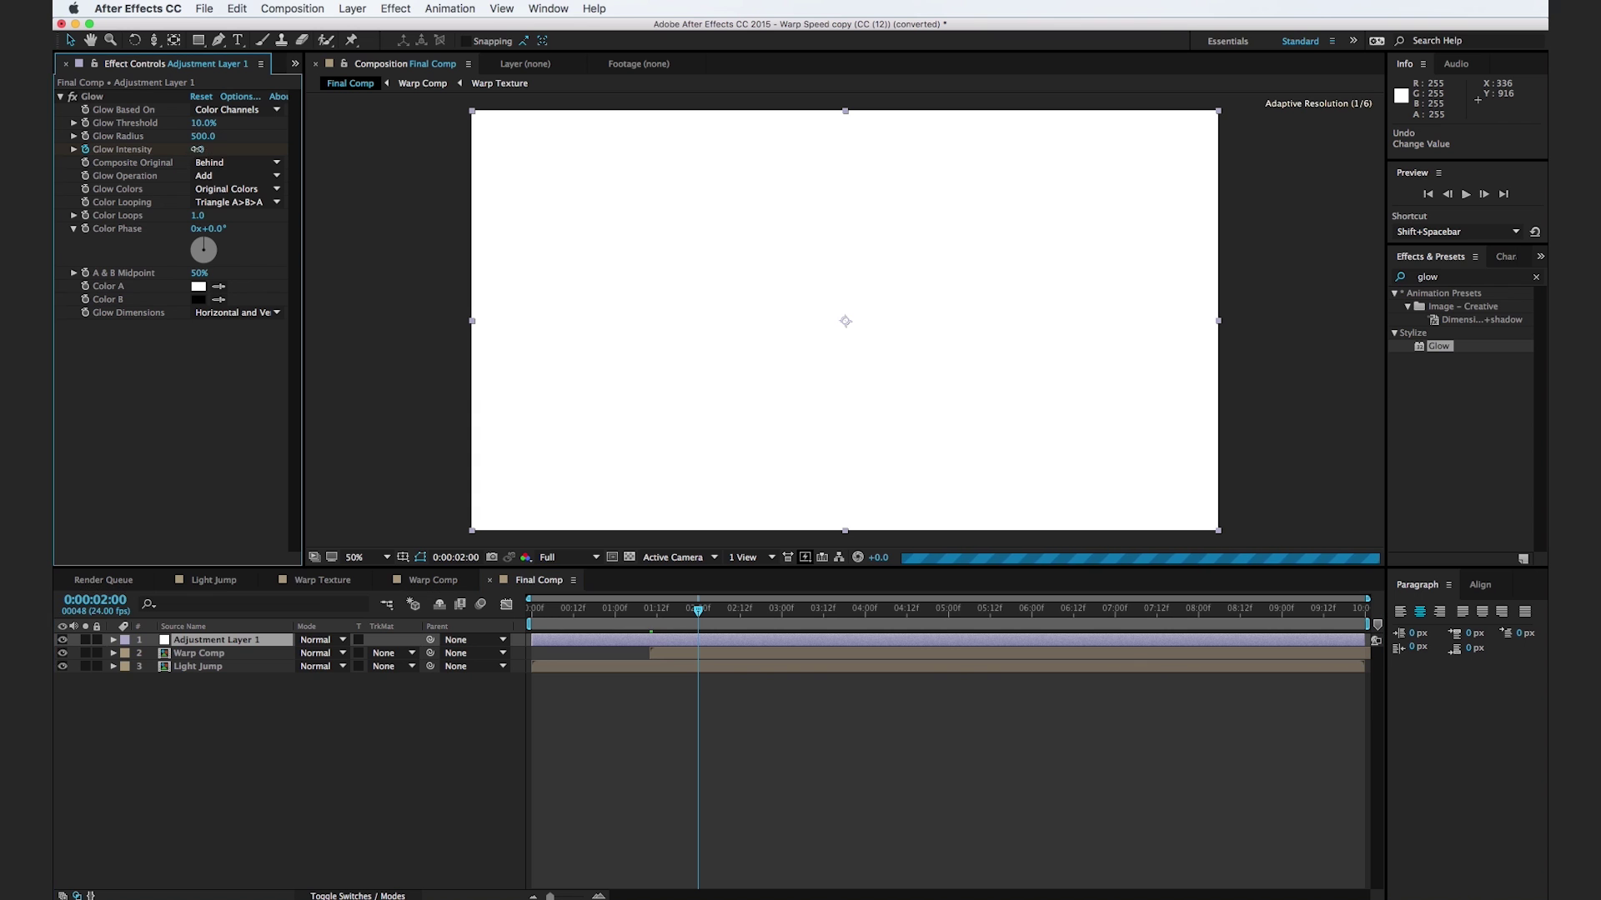
type("0")
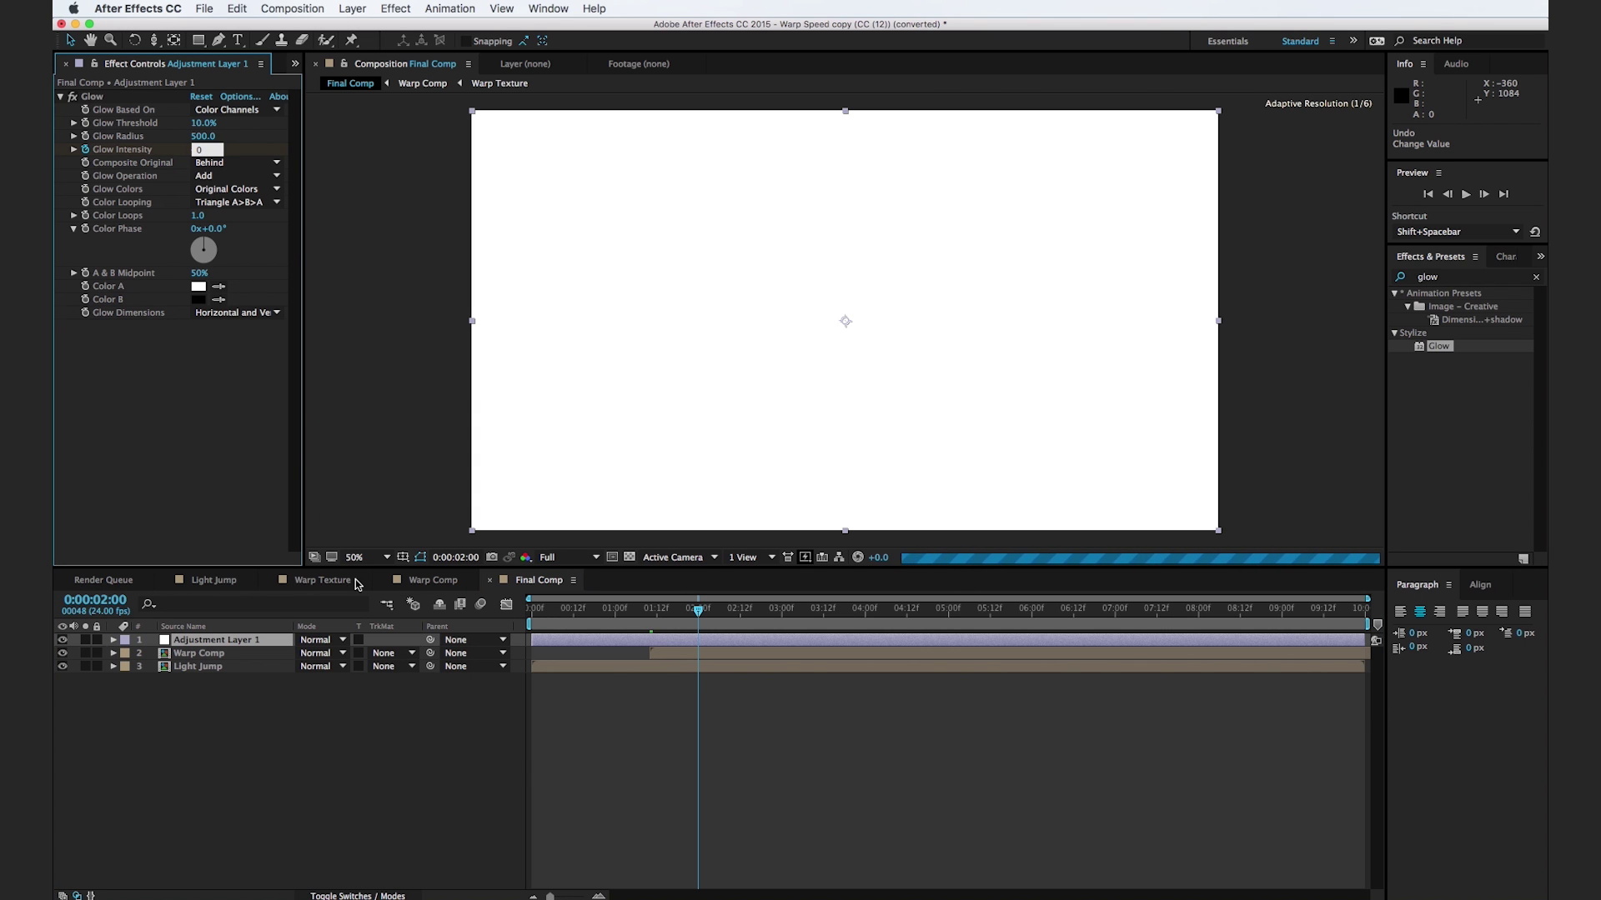
left_click(417, 738)
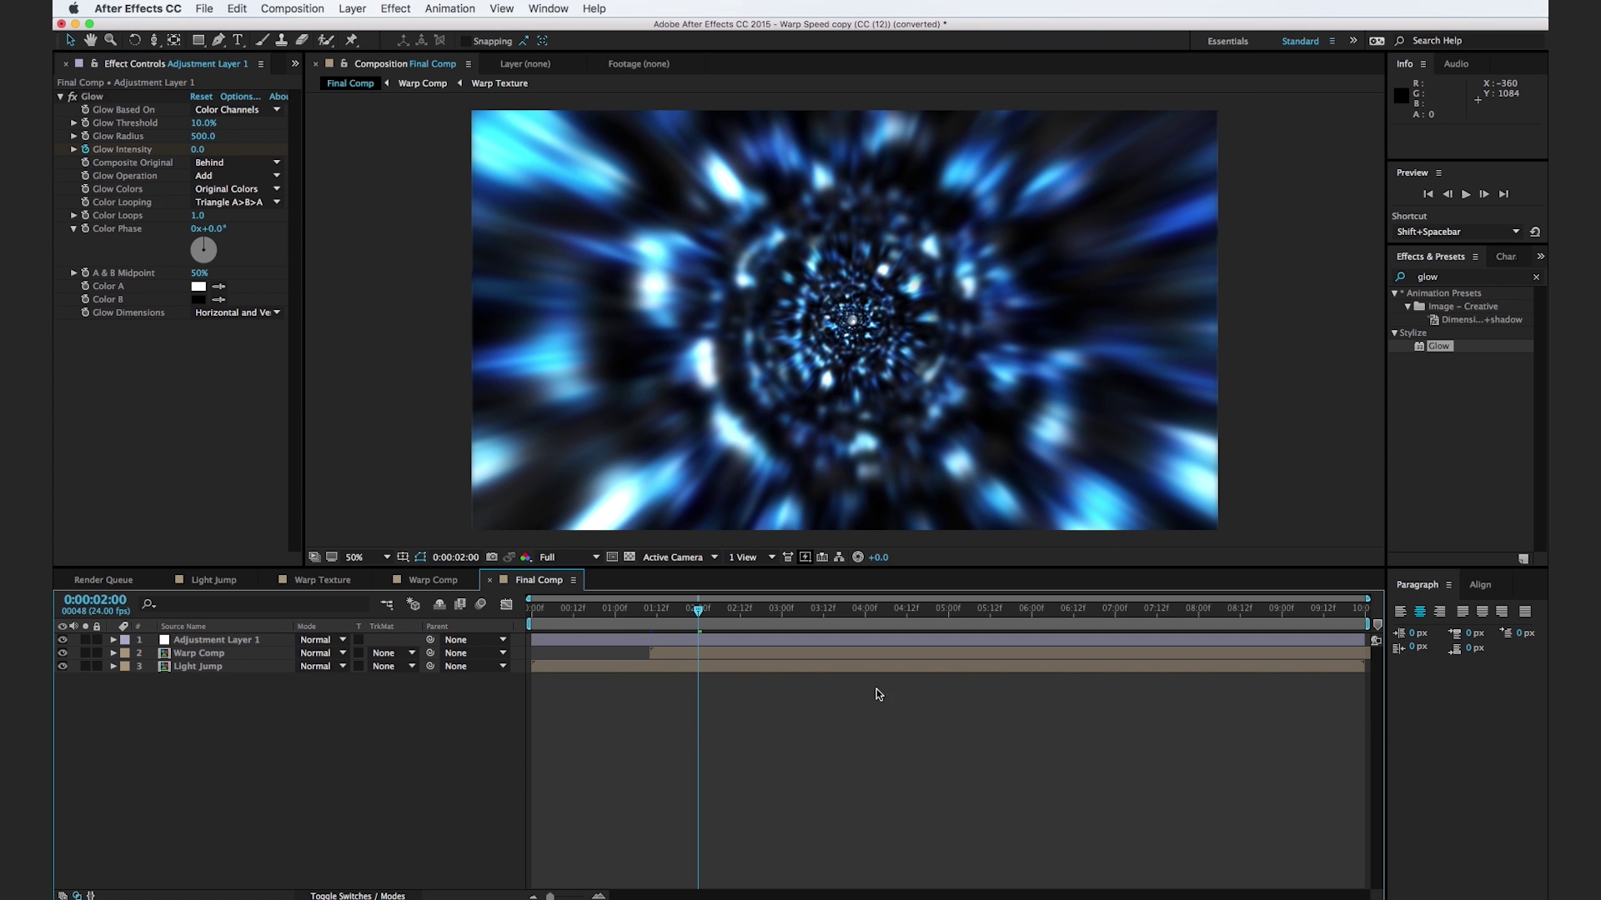
Step: Add a Glow Intensity keyframe of 0 at 0:00:01:05, reveal the keyframes and shift this first one to about 0:00:01:07
mouse_move(647, 627)
left_mouse_down()
mouse_move(698, 627)
mouse_move(632, 640)
left_mouse_up()
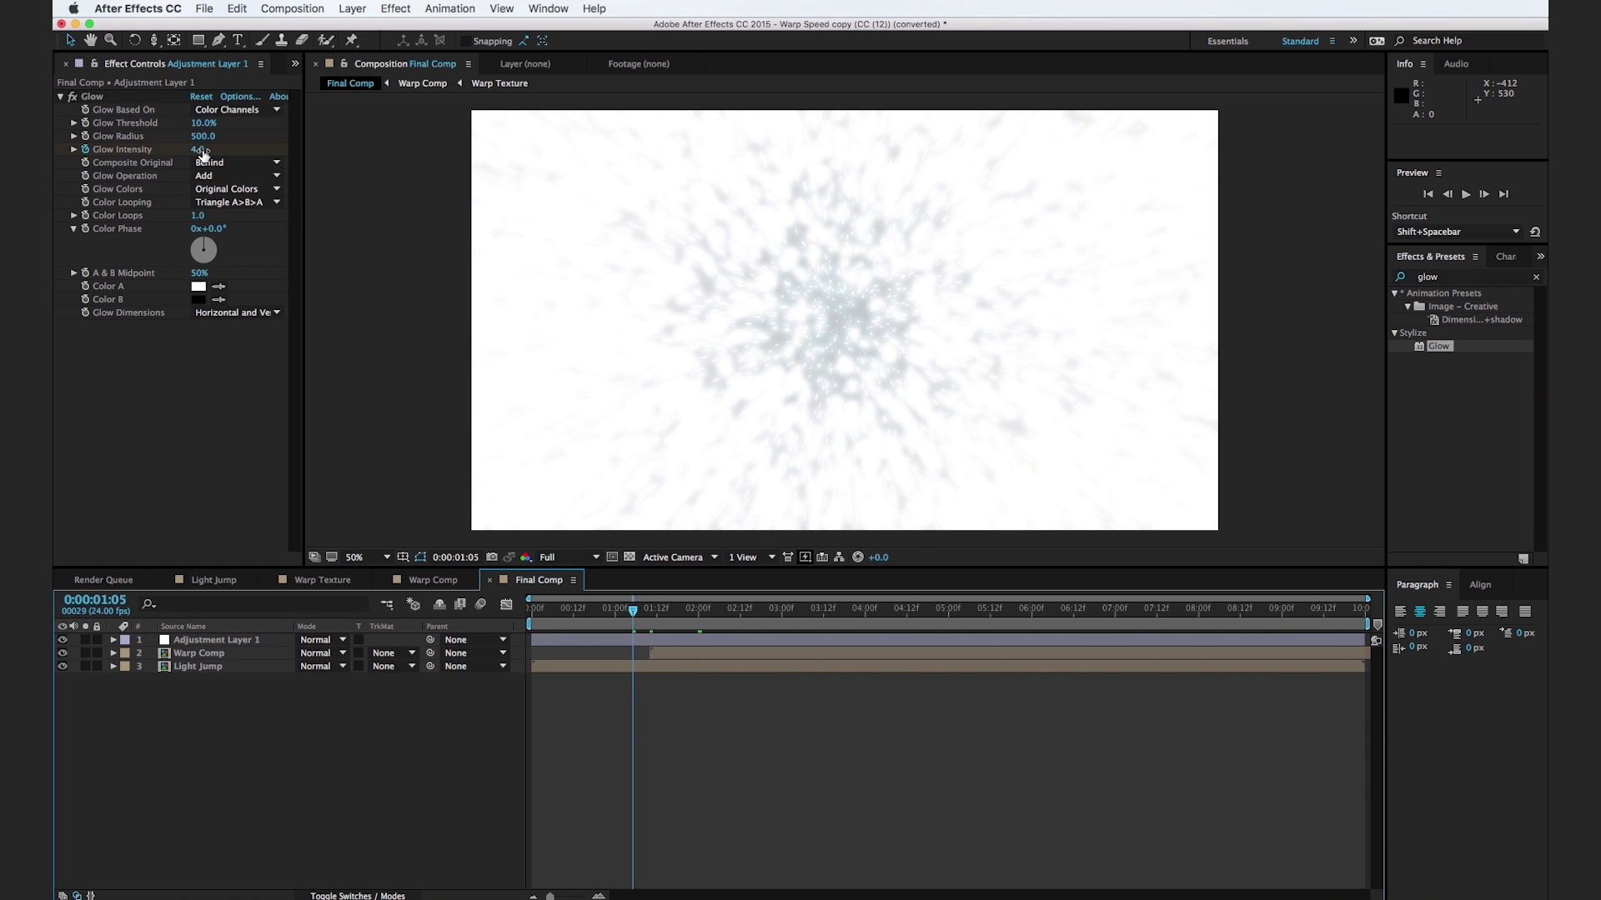
left_click_drag(203, 154, 199, 526)
left_click_drag(584, 610, 664, 617)
key("u")
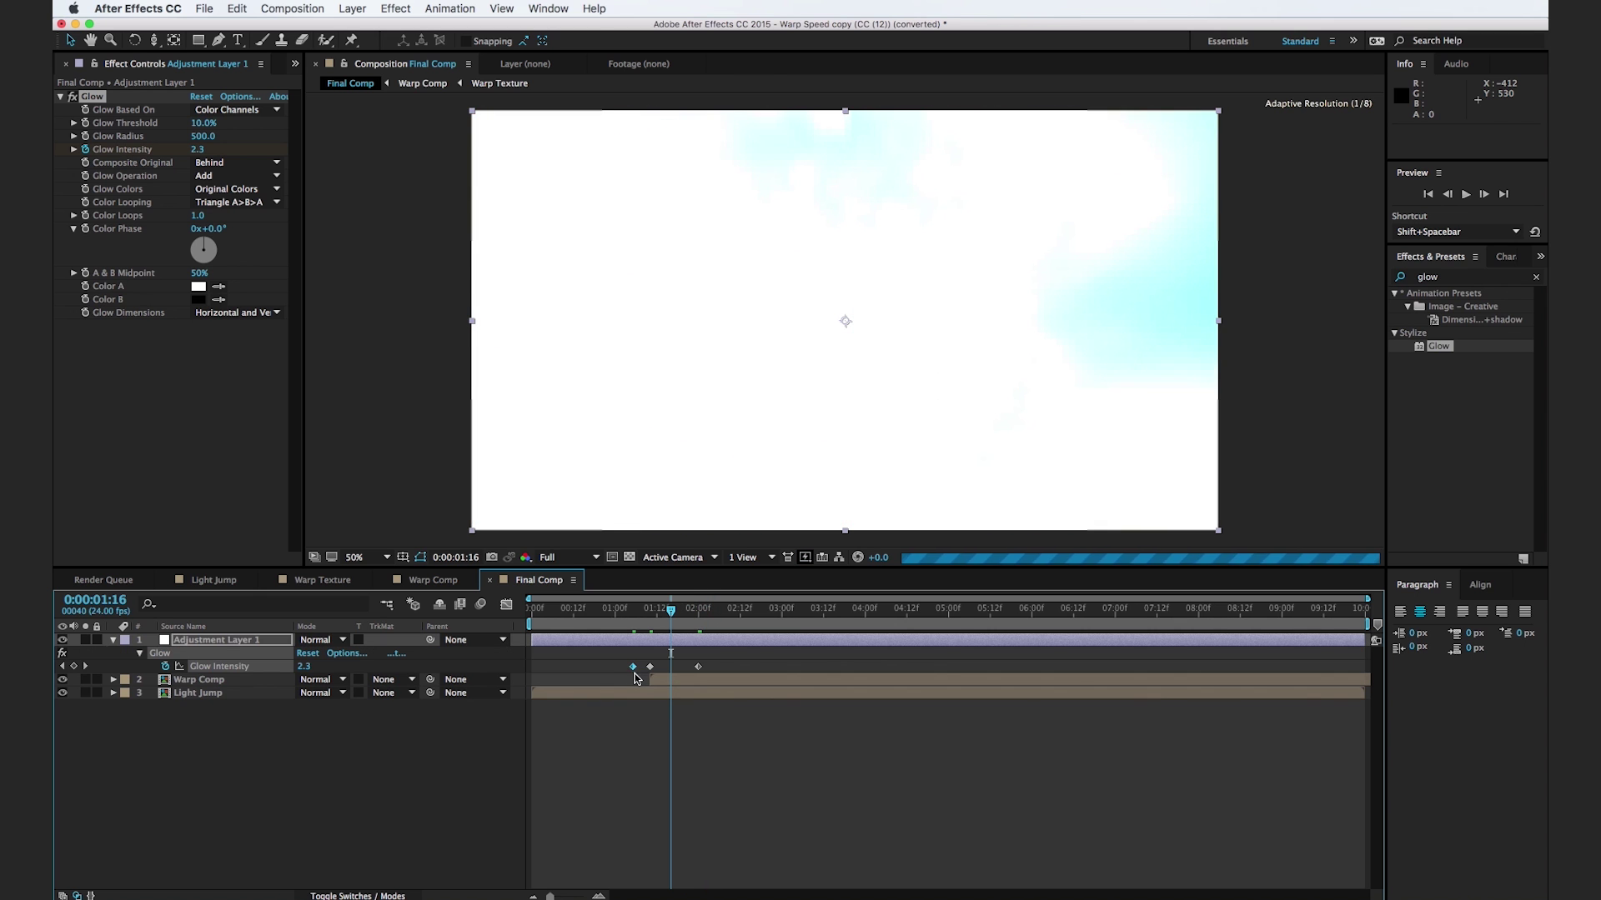
mouse_move(627, 618)
left_mouse_down()
mouse_move(717, 617)
mouse_move(608, 628)
mouse_move(646, 630)
left_mouse_up()
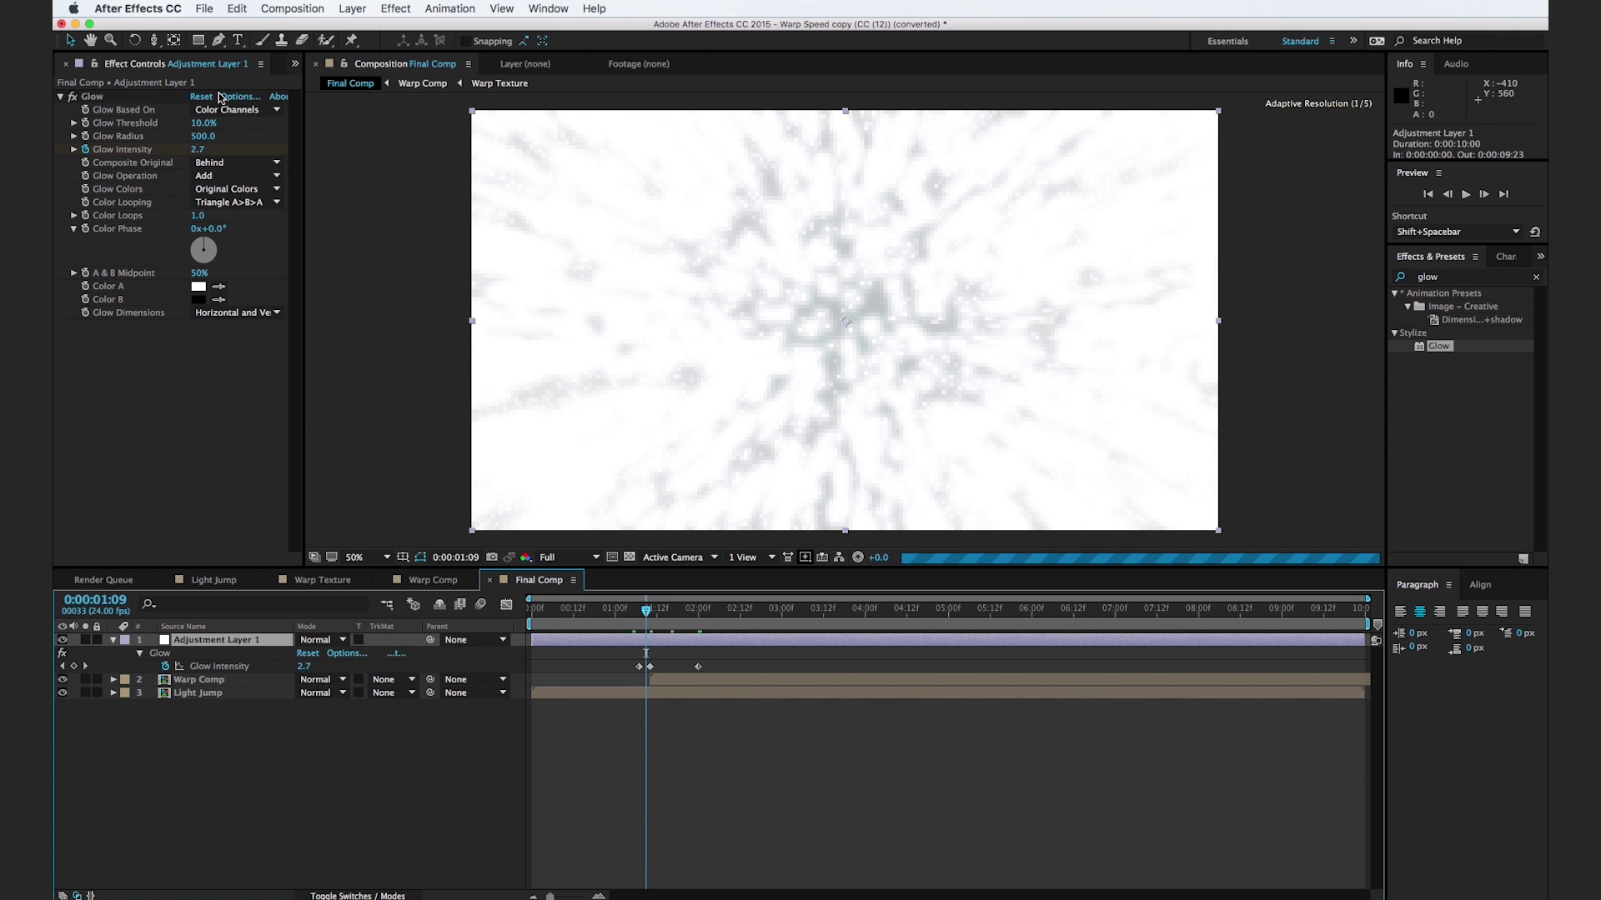
Step: Add the Radium – HD Title Background 01.mp4 footage above the adjustment layer, starting at 0:00:01:10
left_click_drag(308, 115, 339, 115)
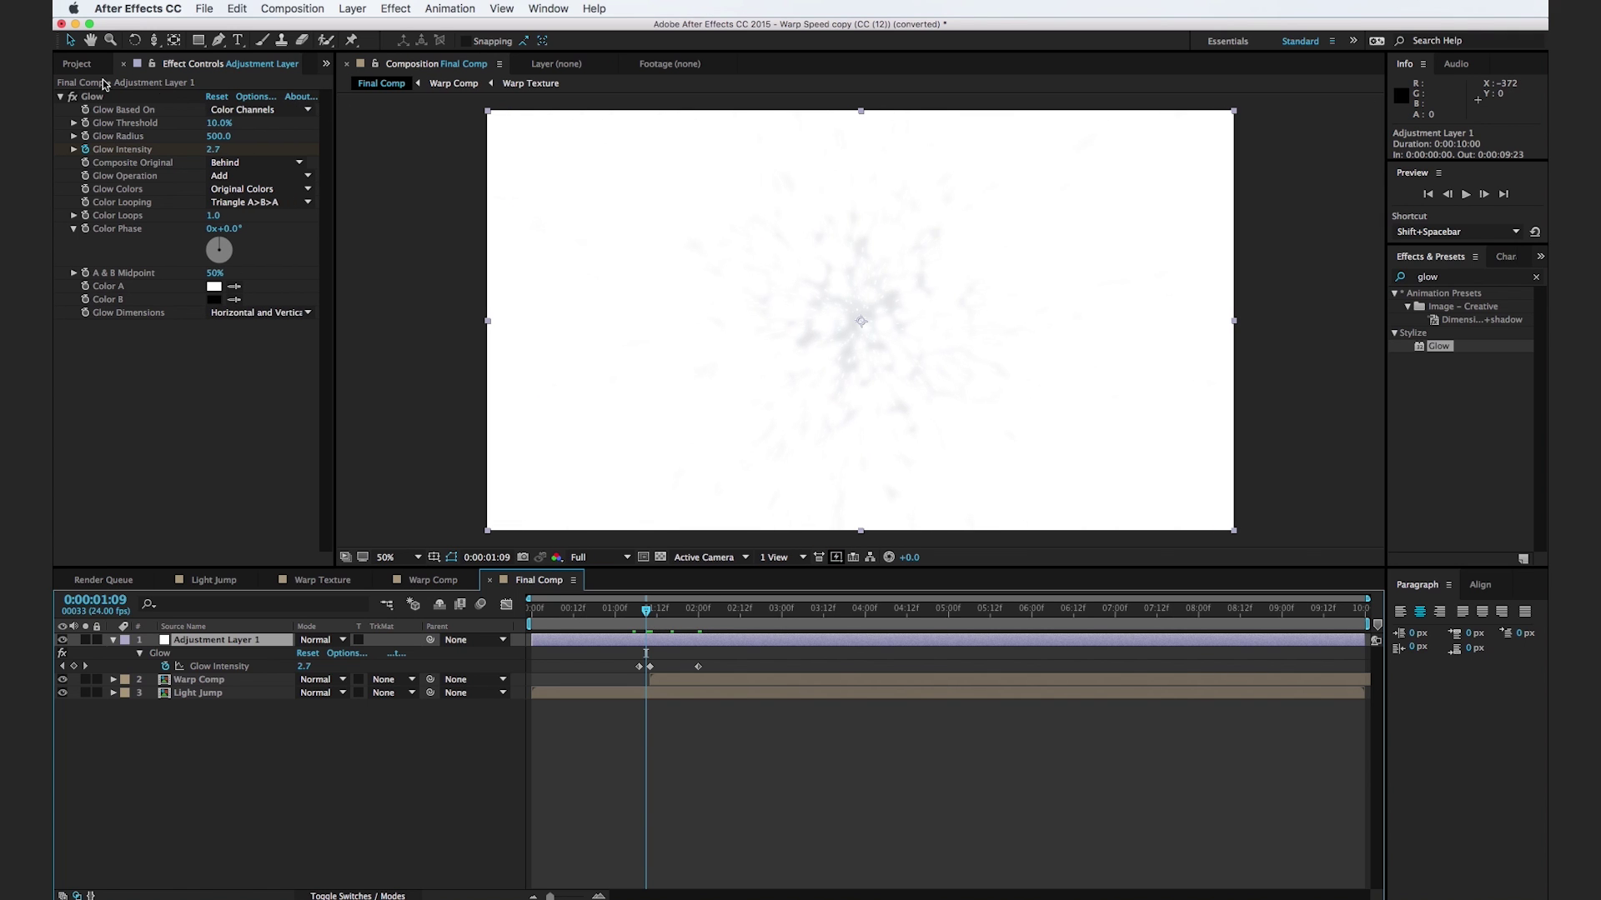
left_click(76, 74)
left_click(153, 250)
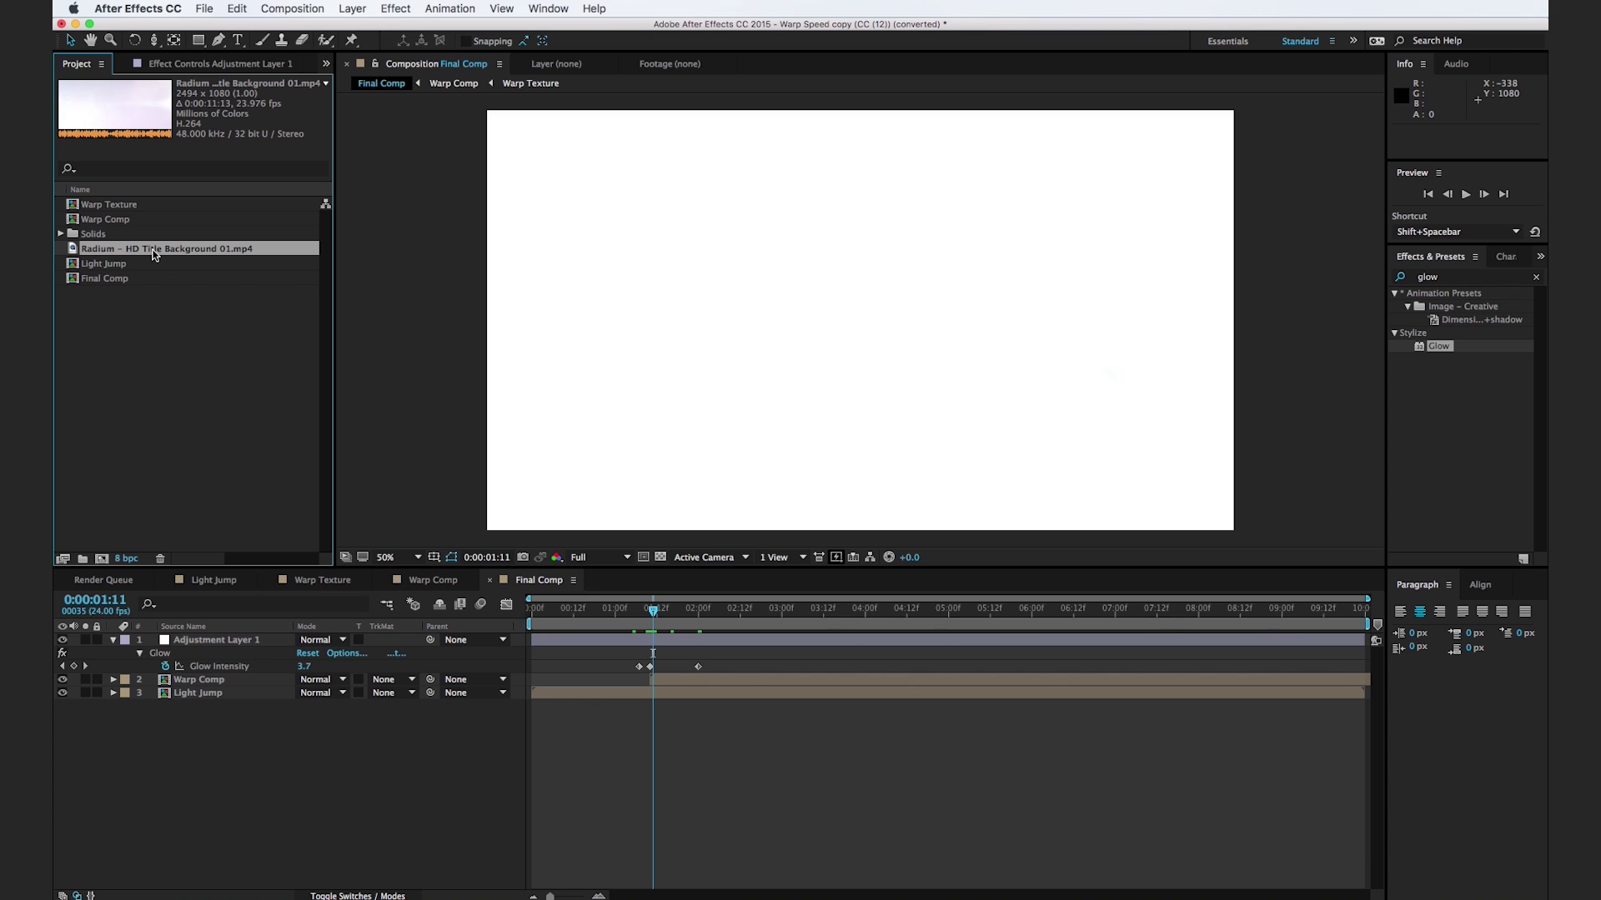
left_click_drag(90, 251, 250, 647)
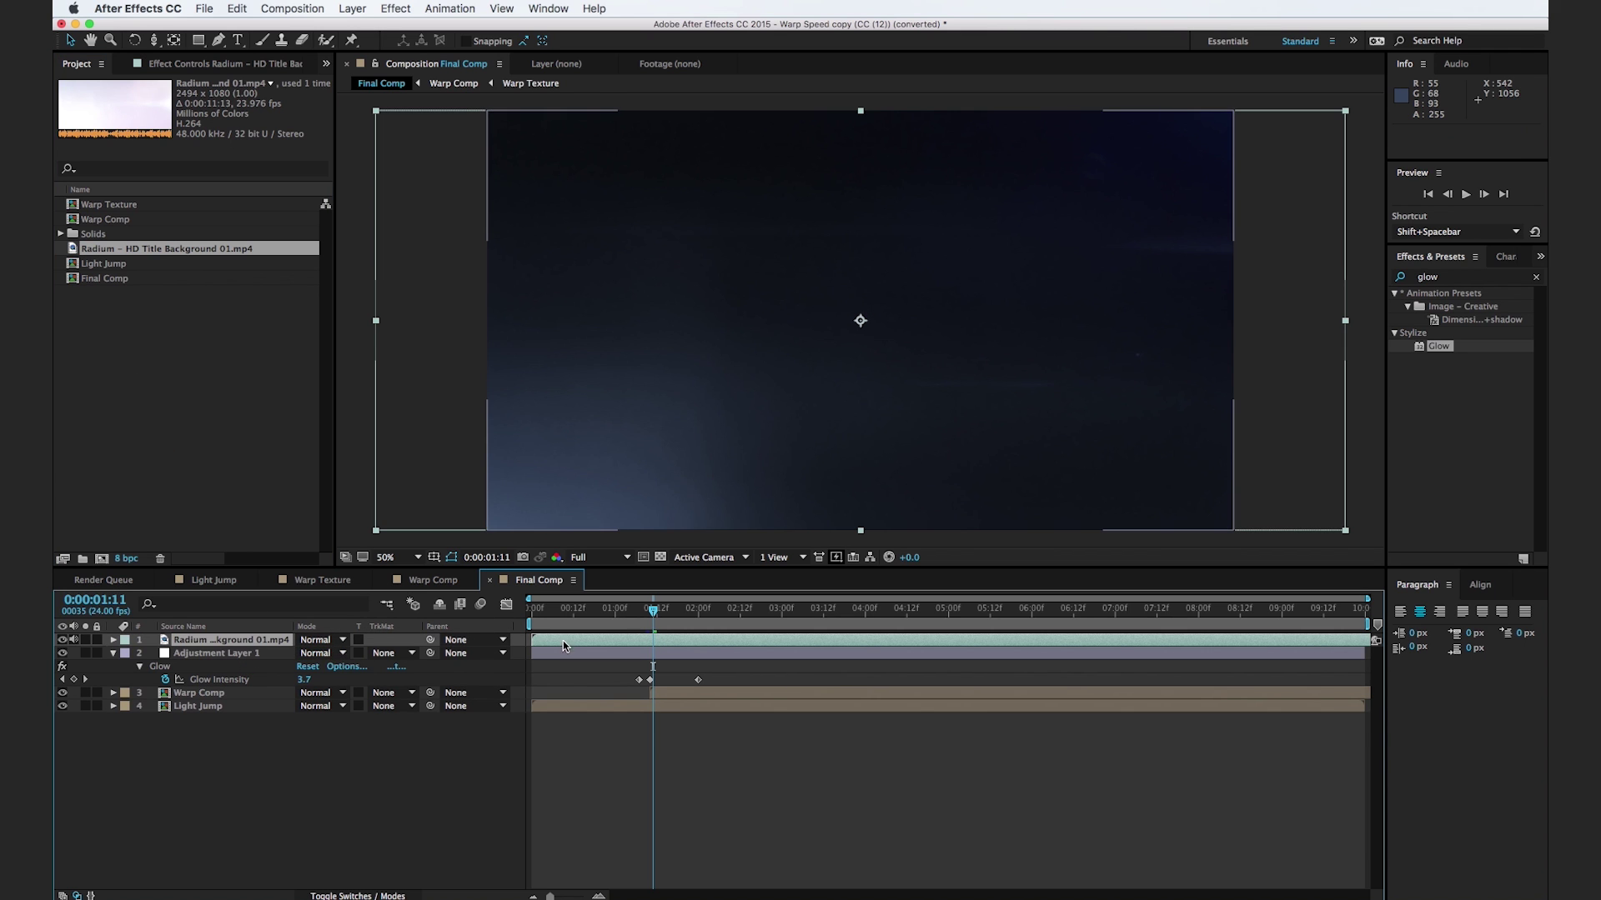
left_click_drag(543, 643, 646, 619)
left_click(649, 616)
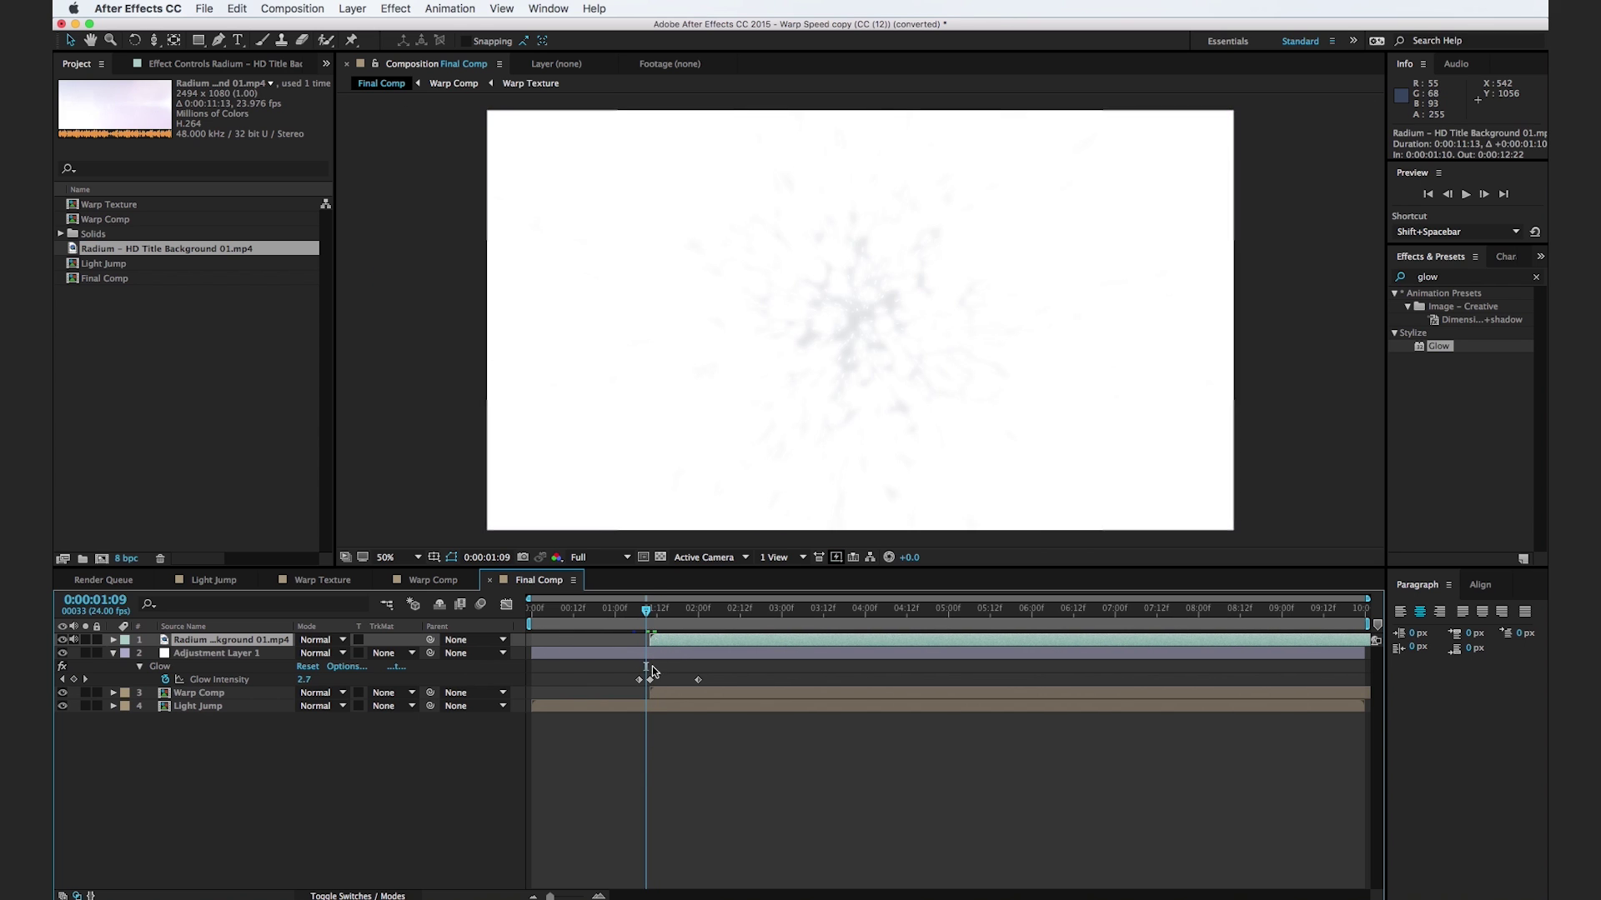
Step: Set the Radium background layer's blending mode to Screen and scrub to 0:00:02:03 to check the blend
left_click(326, 651)
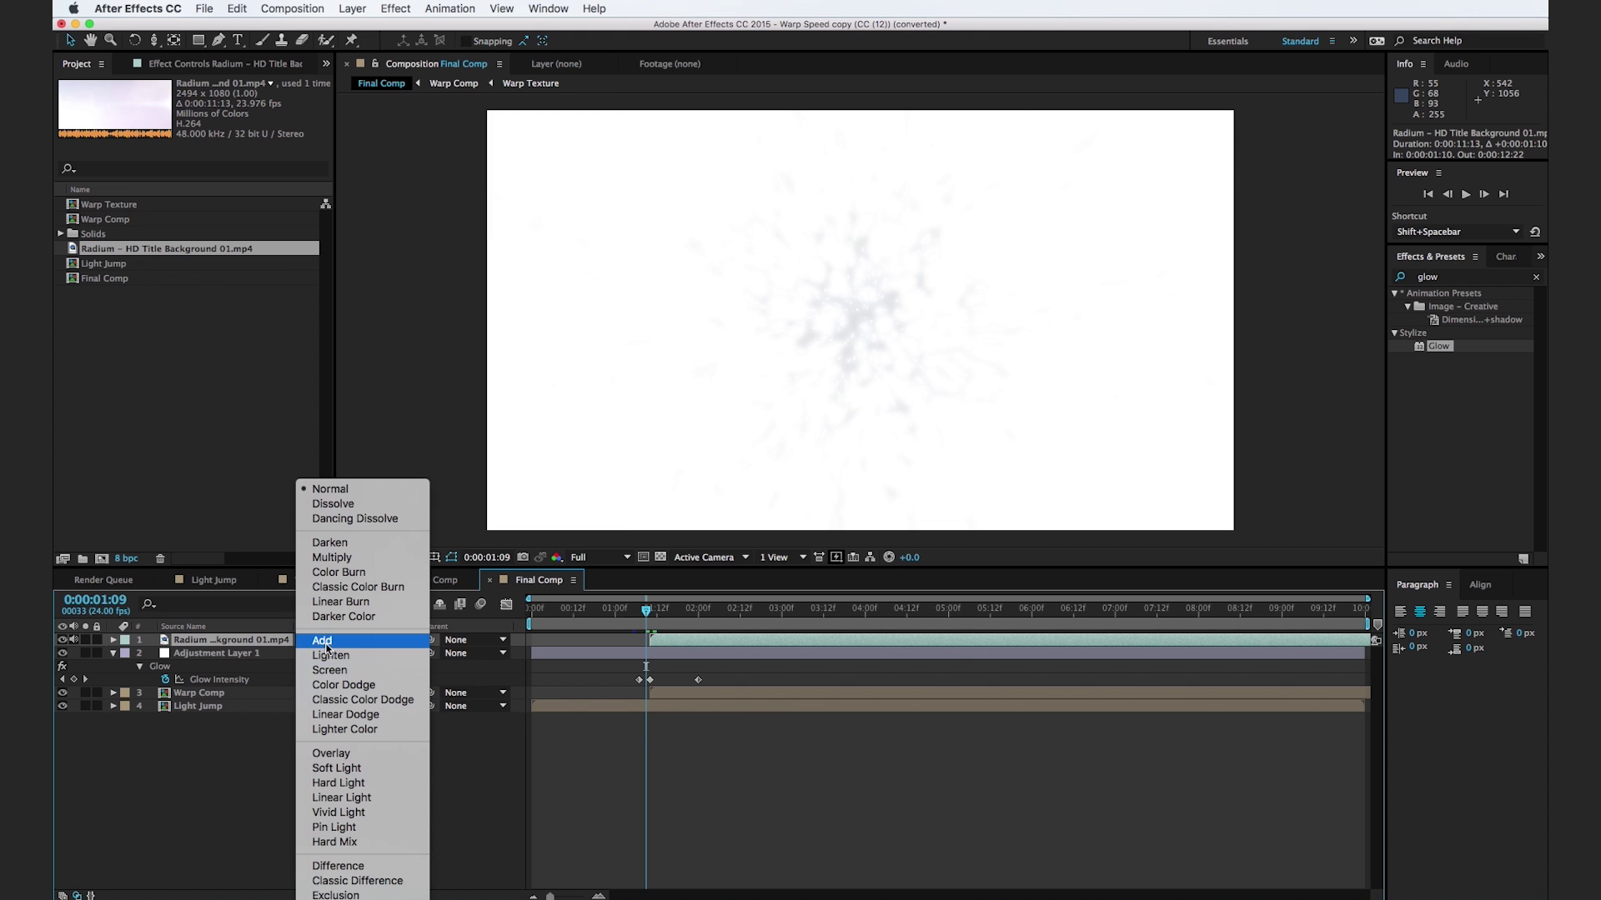
left_click(330, 671)
left_click_drag(650, 612, 709, 627)
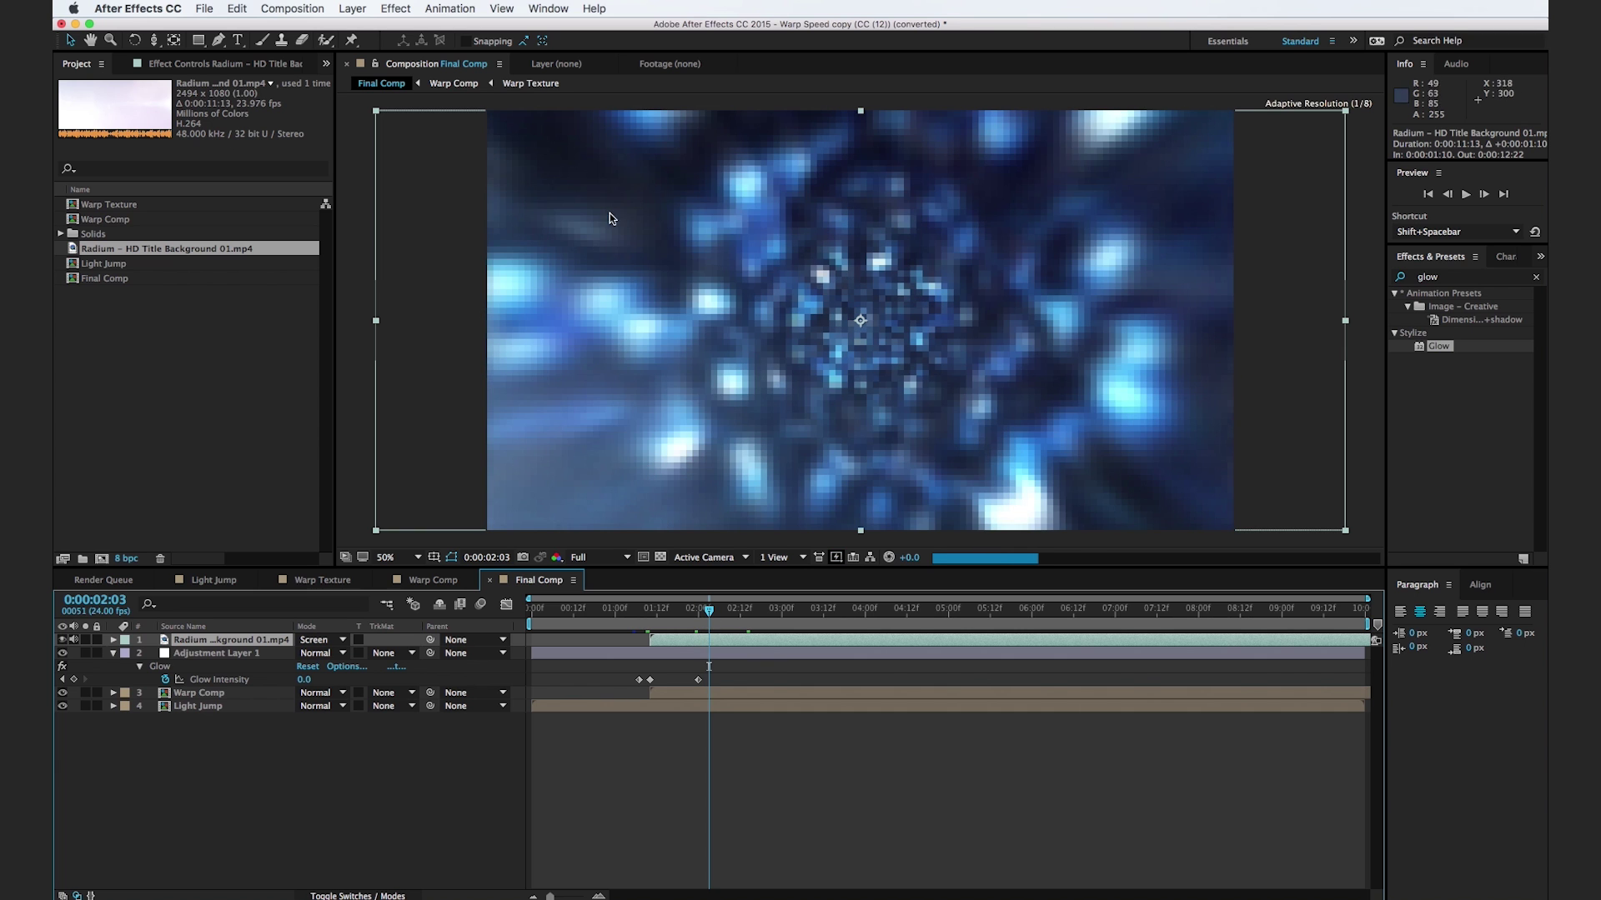